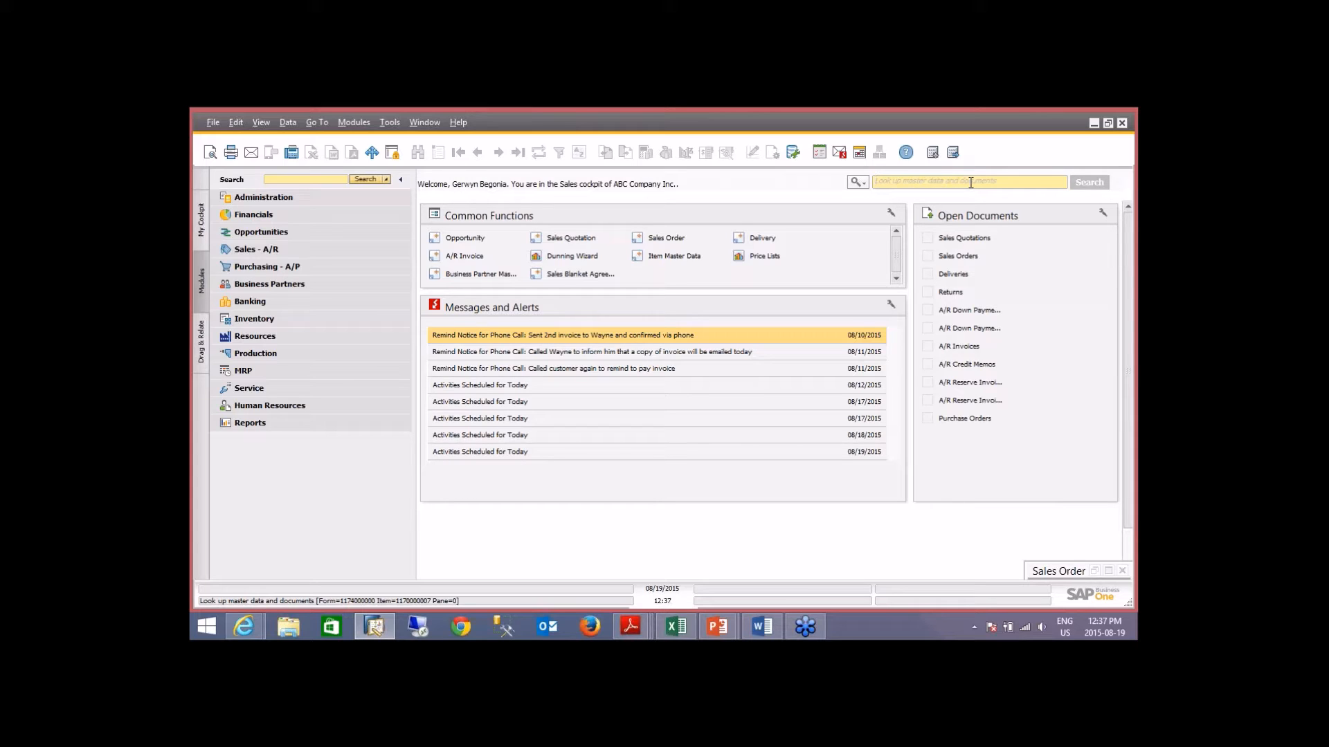
Step: Look up the master data of Skintastic and close the business partner record
text(Skintastic)
click(1091, 184)
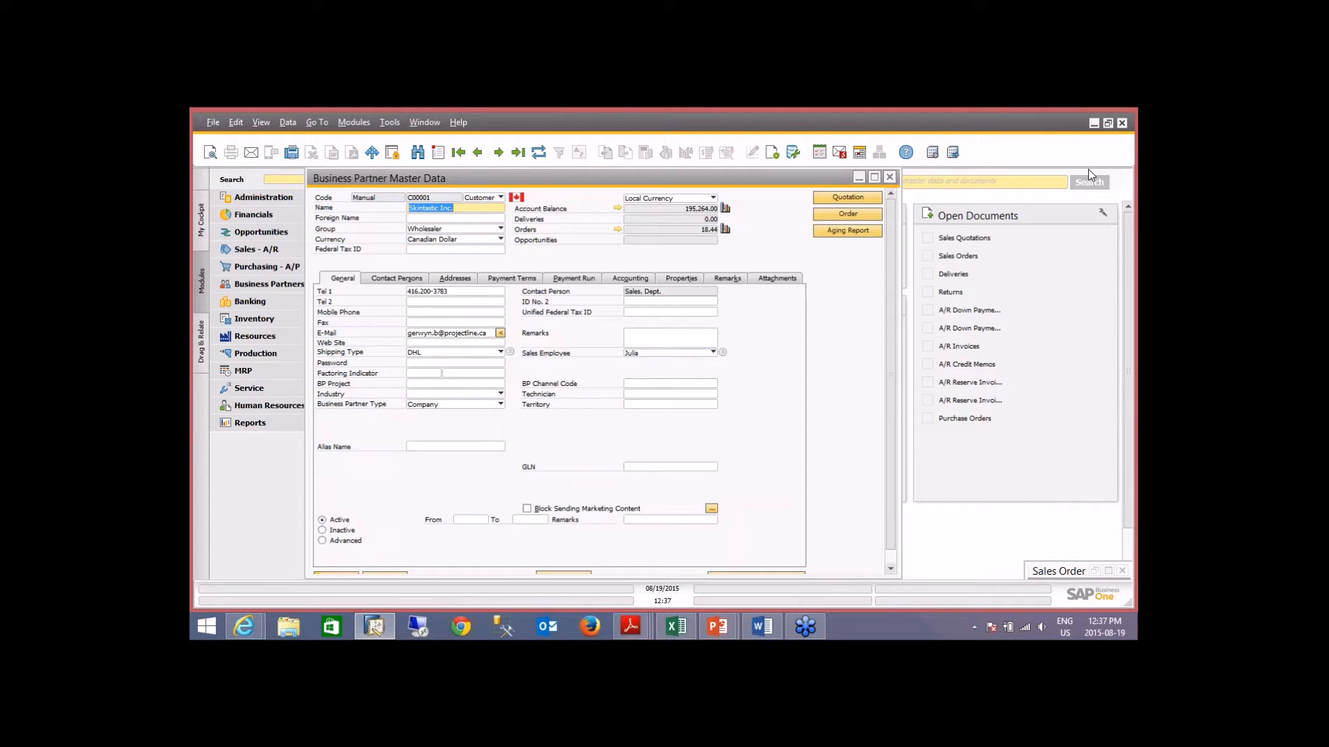
click(891, 178)
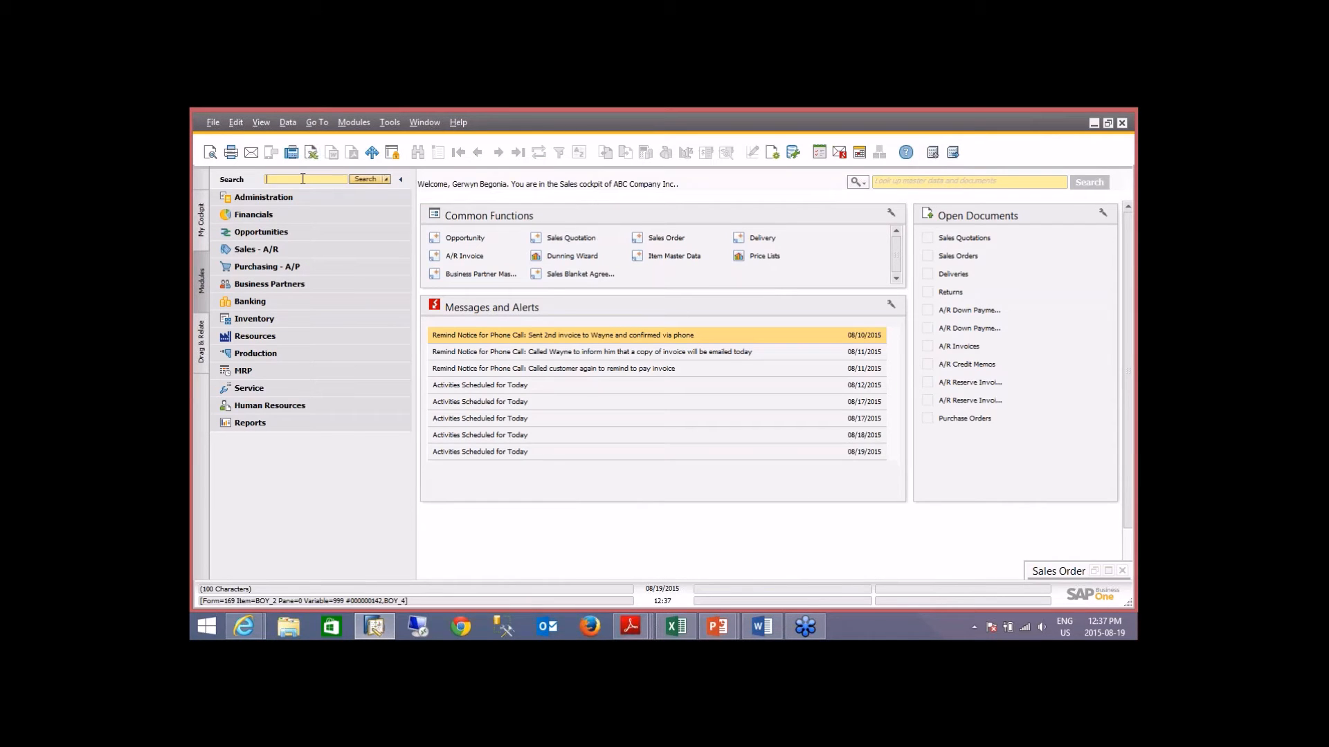
Step: Search all modules for Skintastic, view the first sales order among the results, and close the order and the search
text(stic)
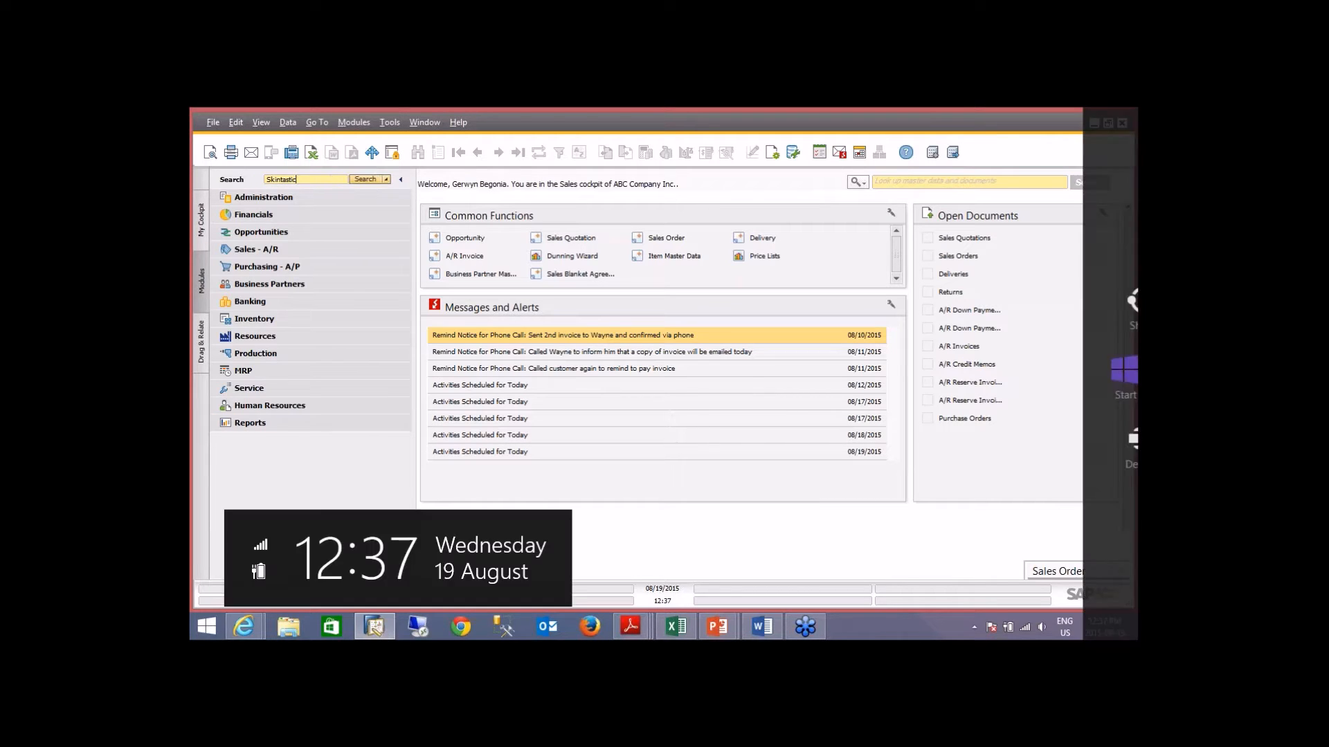
click(367, 179)
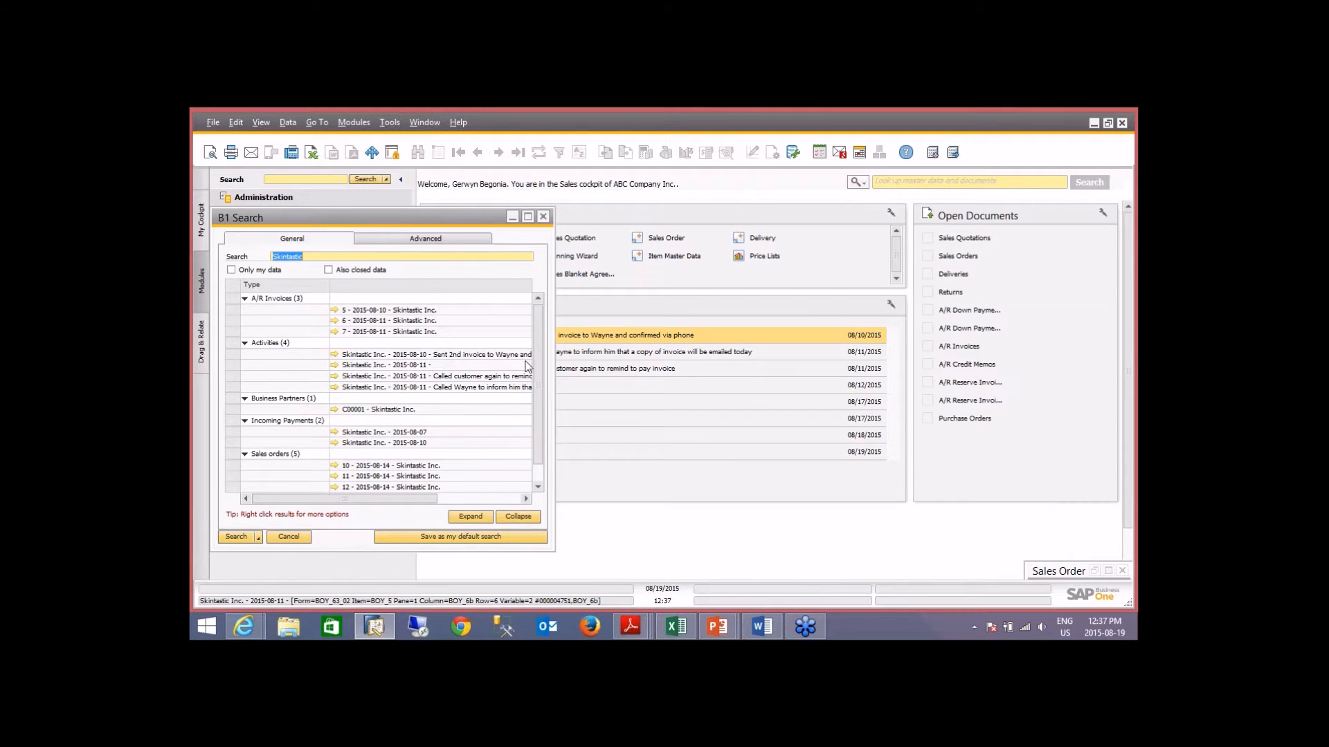
click(336, 467)
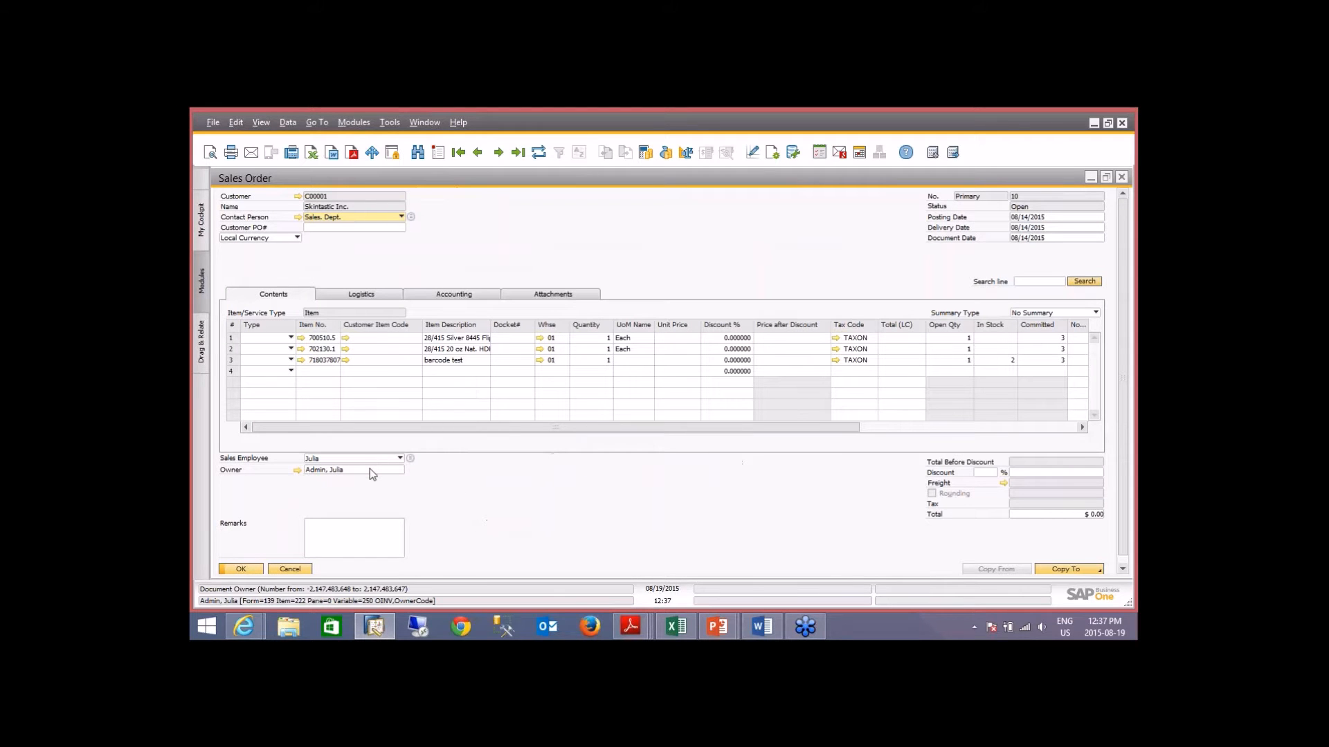
click(305, 568)
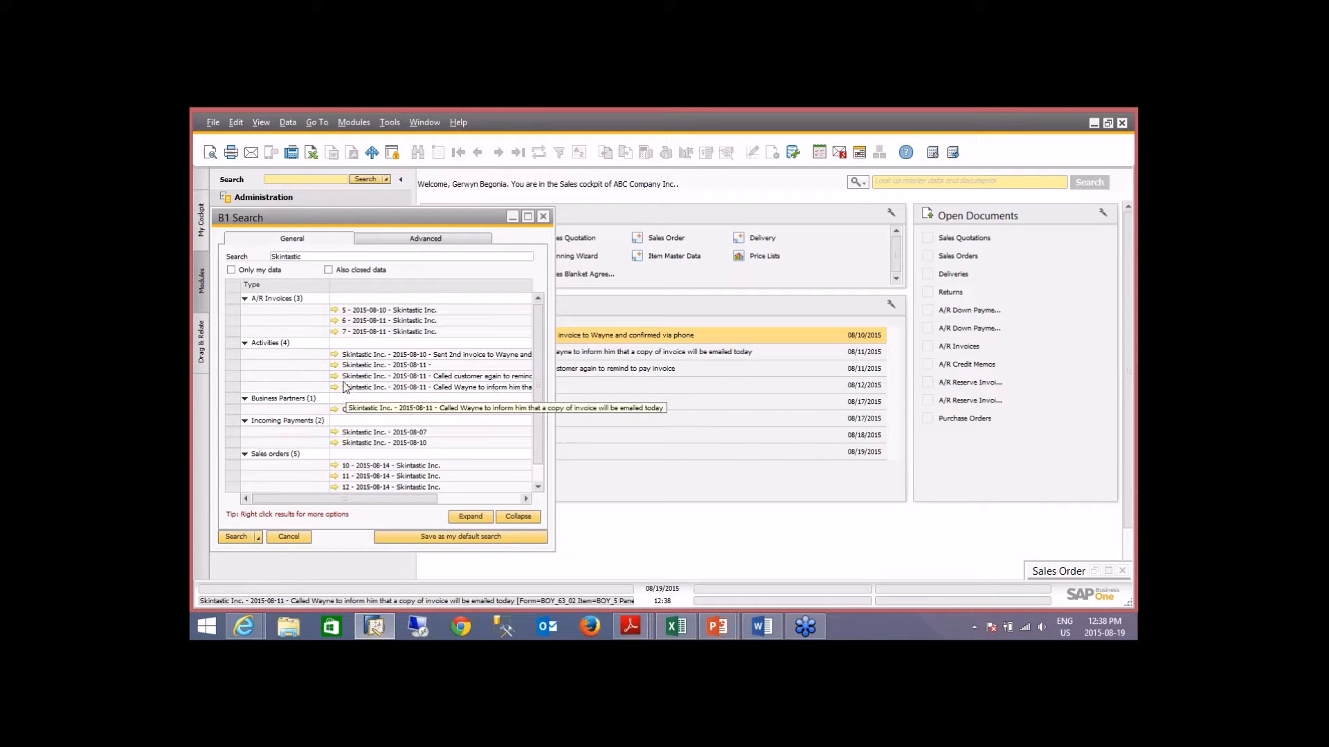
click(289, 537)
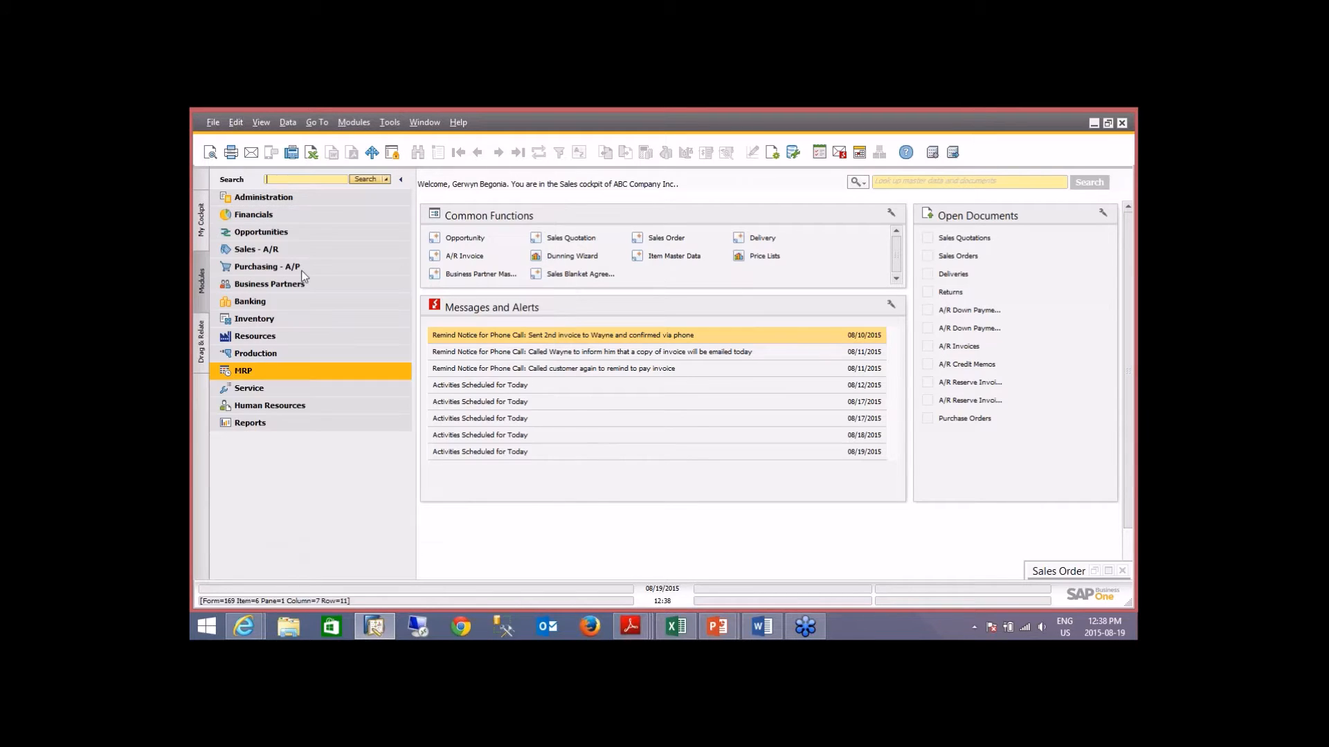
Step: Run a Google web search for Skintastic from the module search
click(386, 180)
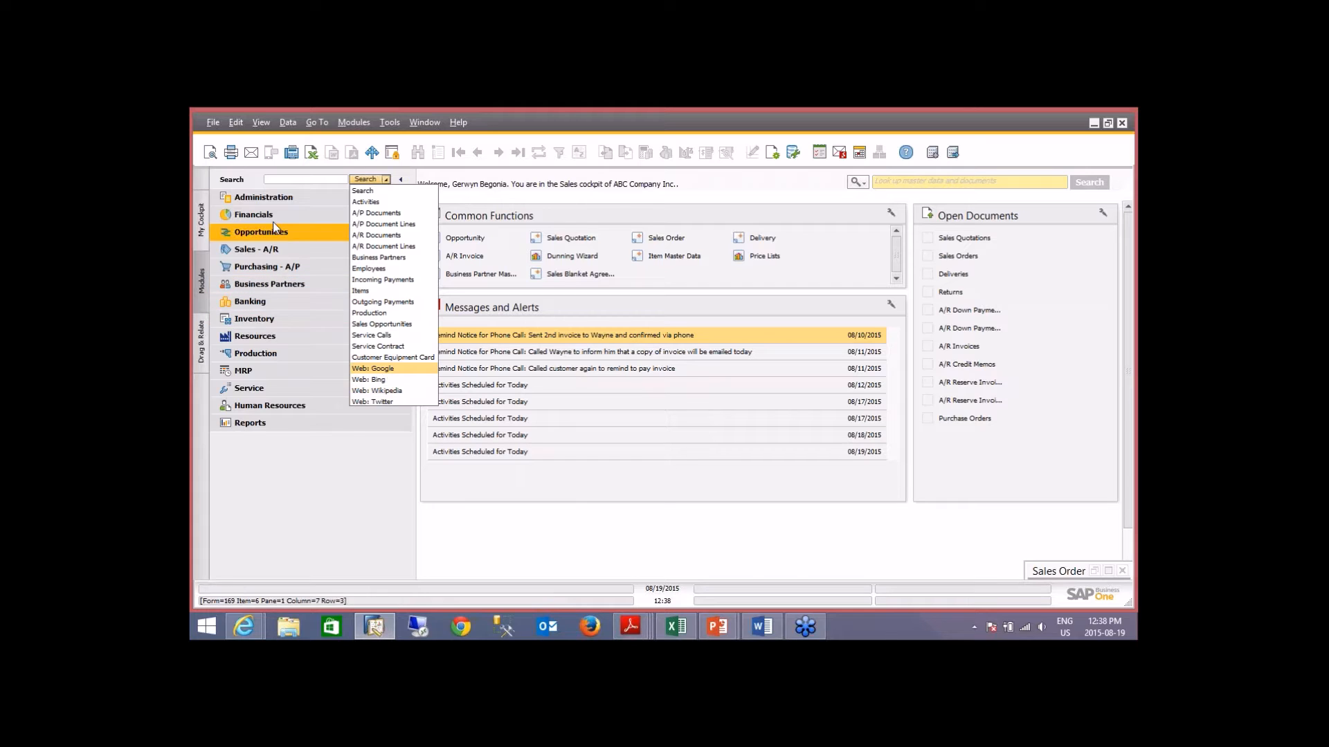
click(289, 181)
click(298, 179)
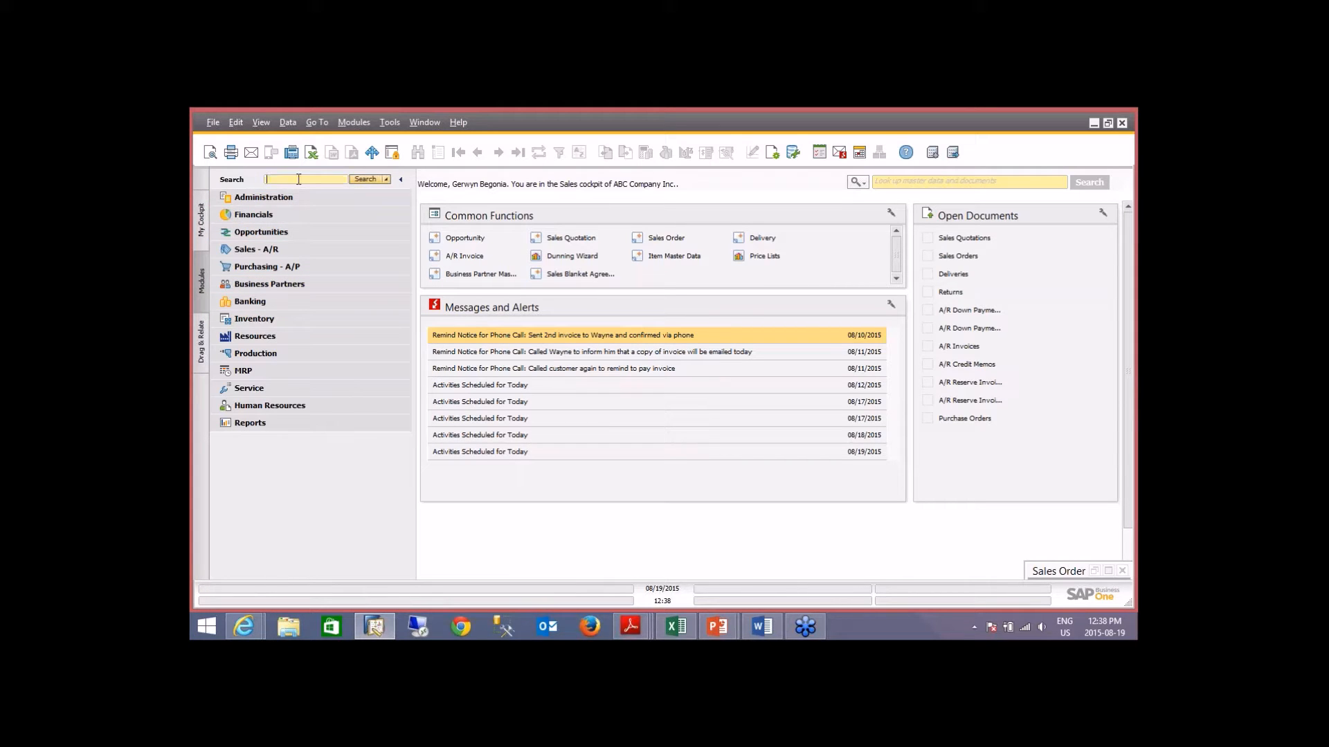
text(Skintastic)
click(388, 179)
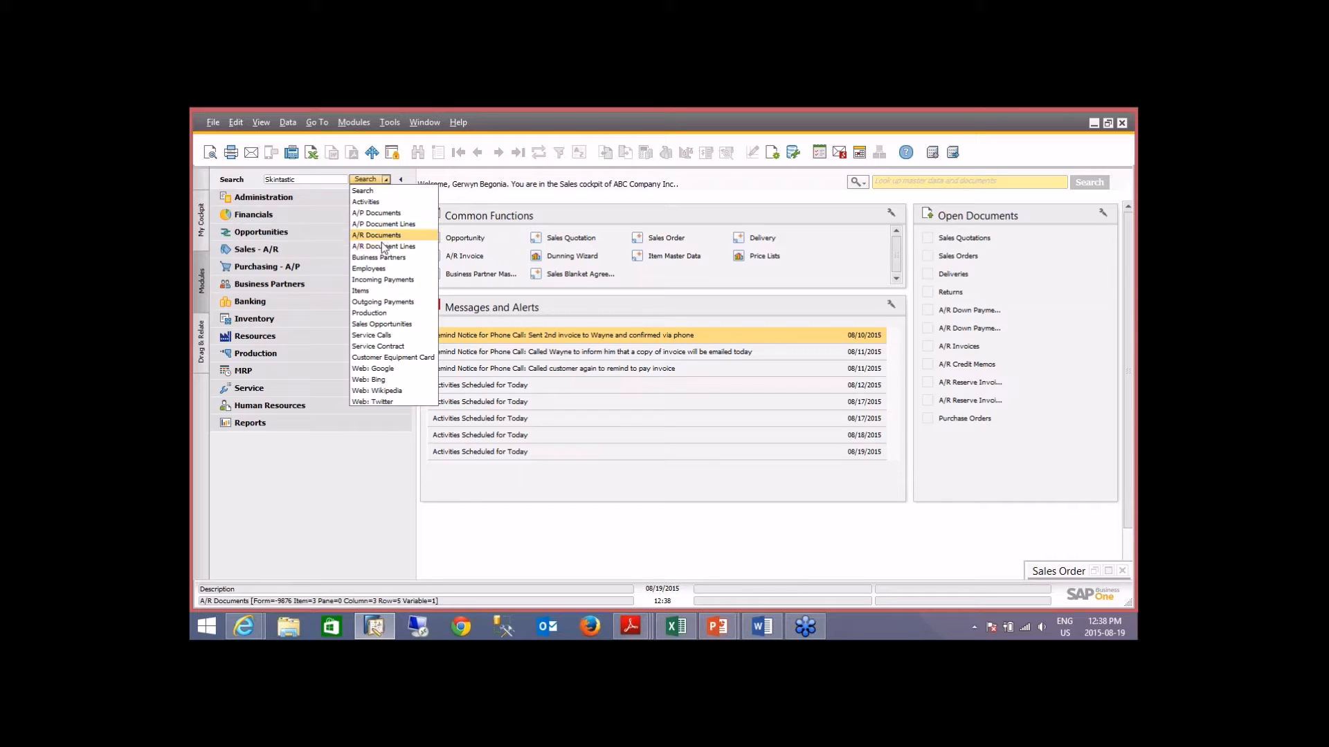
click(393, 368)
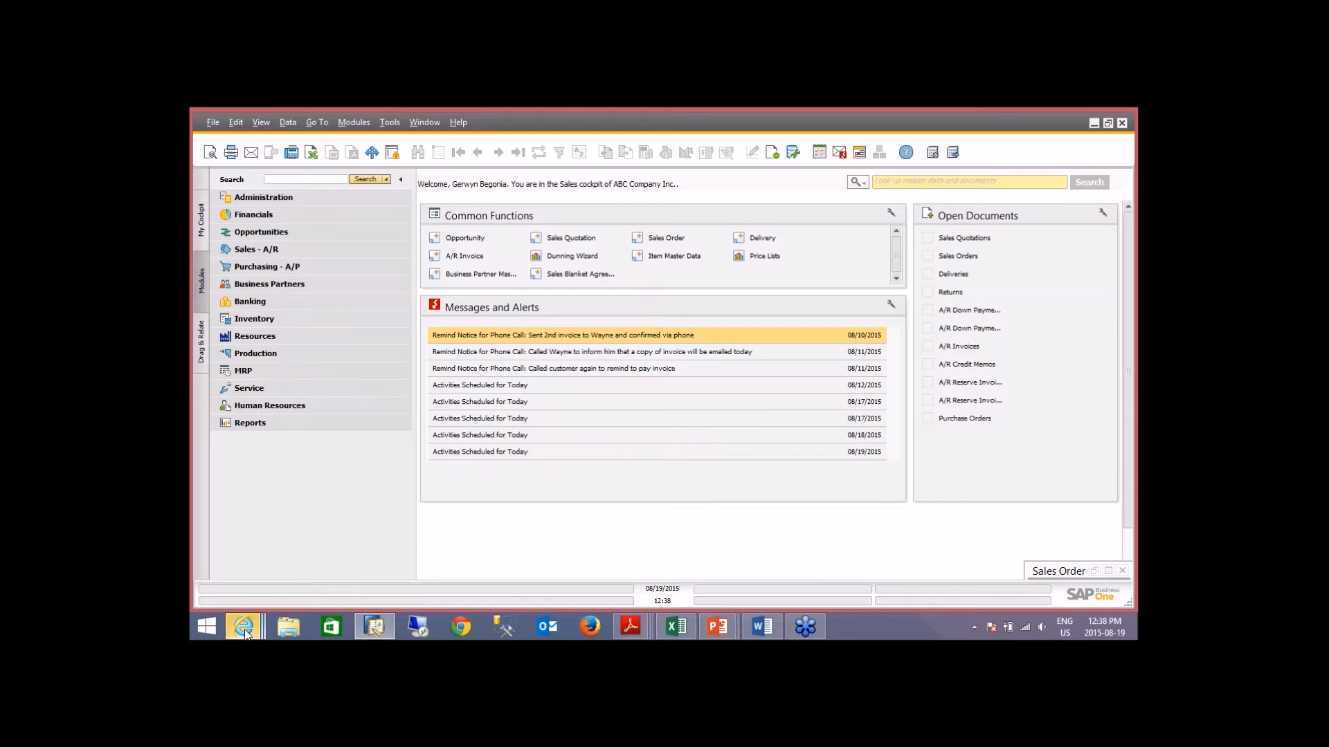
Step: View the Google results for Skintastic in the browser, close that page, and switch back to SAP Business One
mouse_move(385, 623)
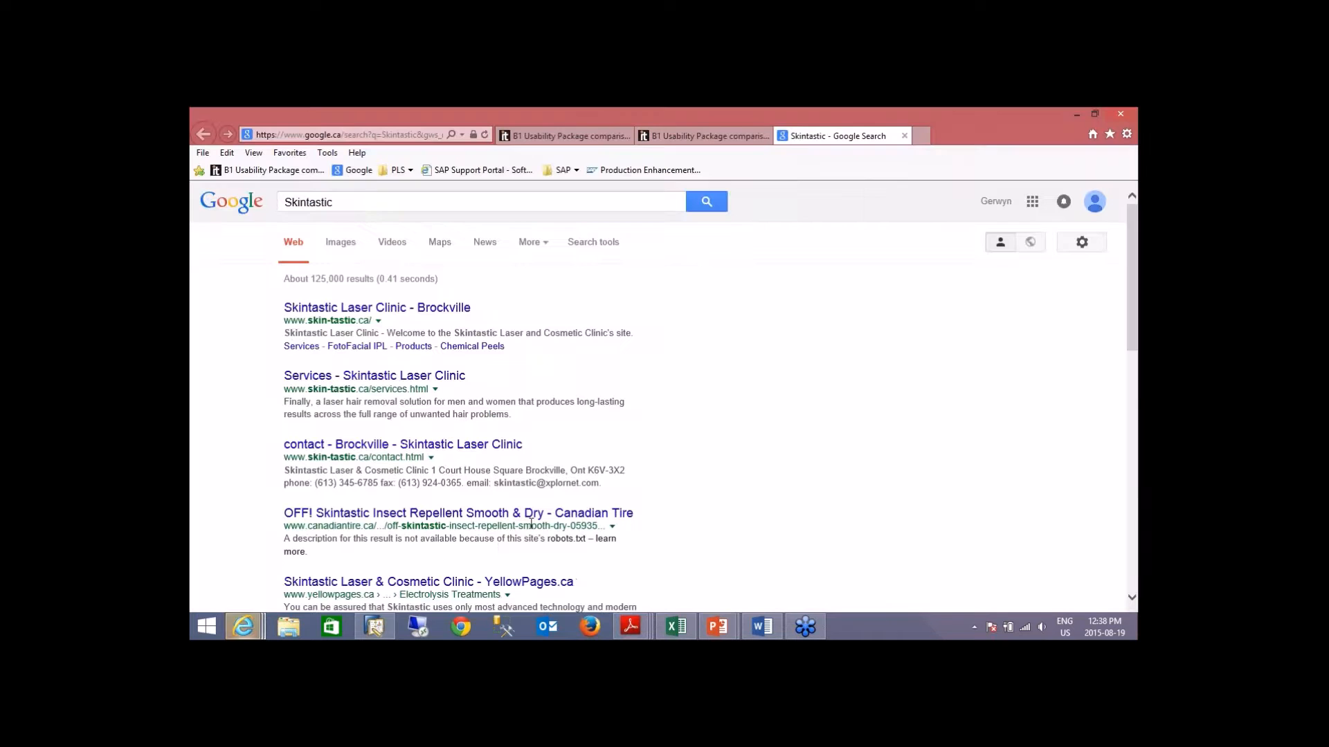
click(581, 561)
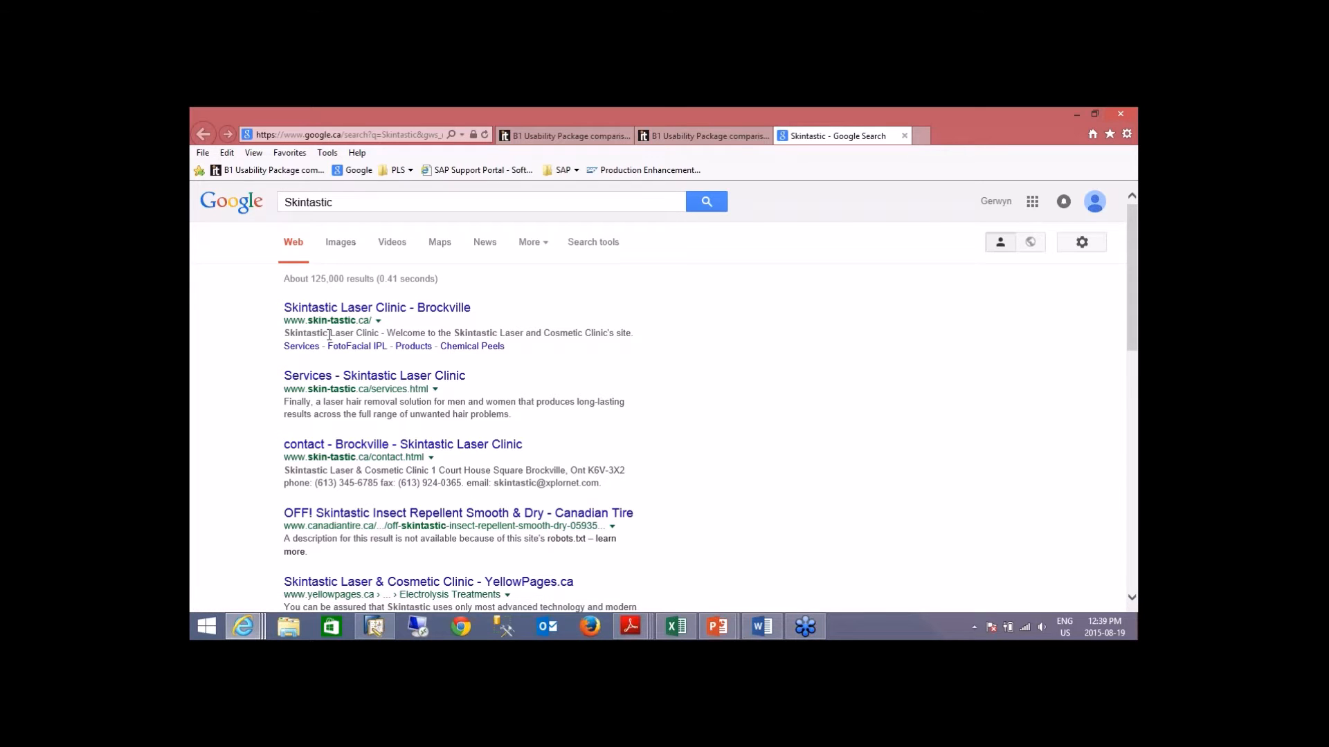
scroll(326, 336, down, 3)
scroll(326, 336, up, 3)
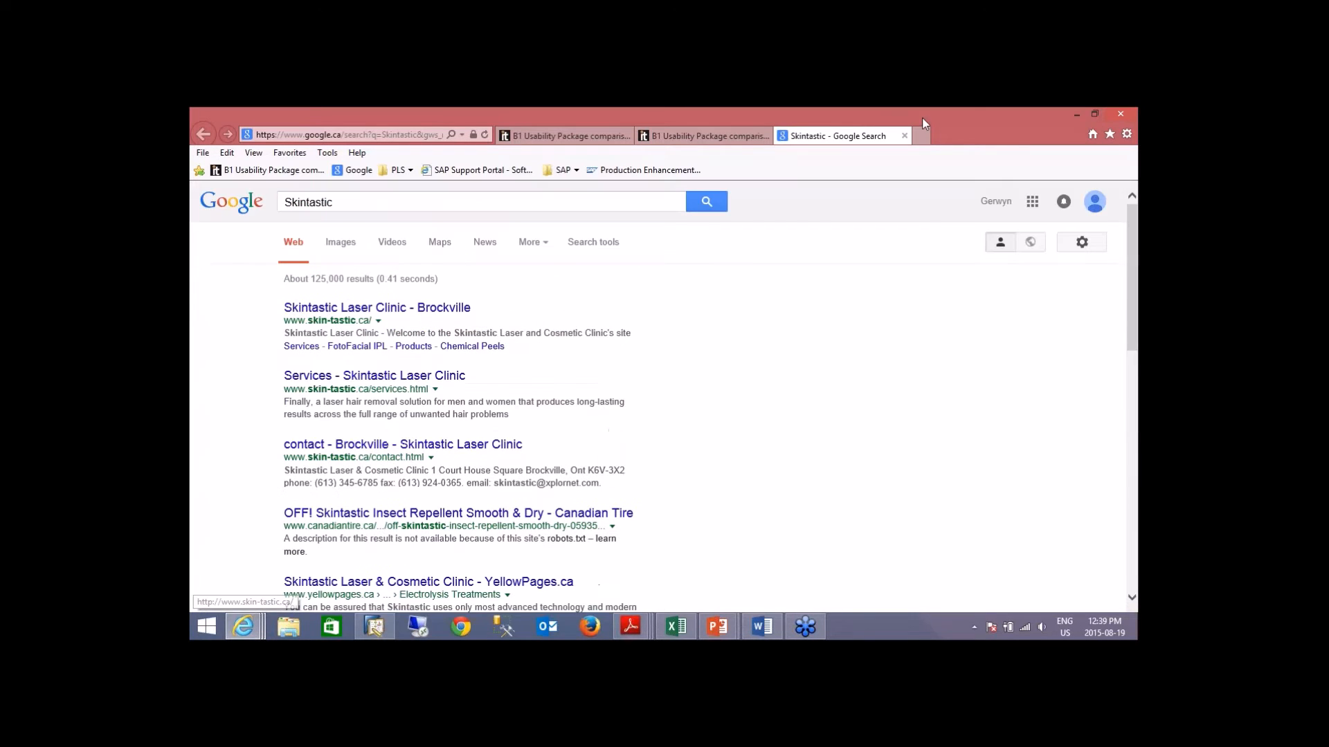
click(904, 136)
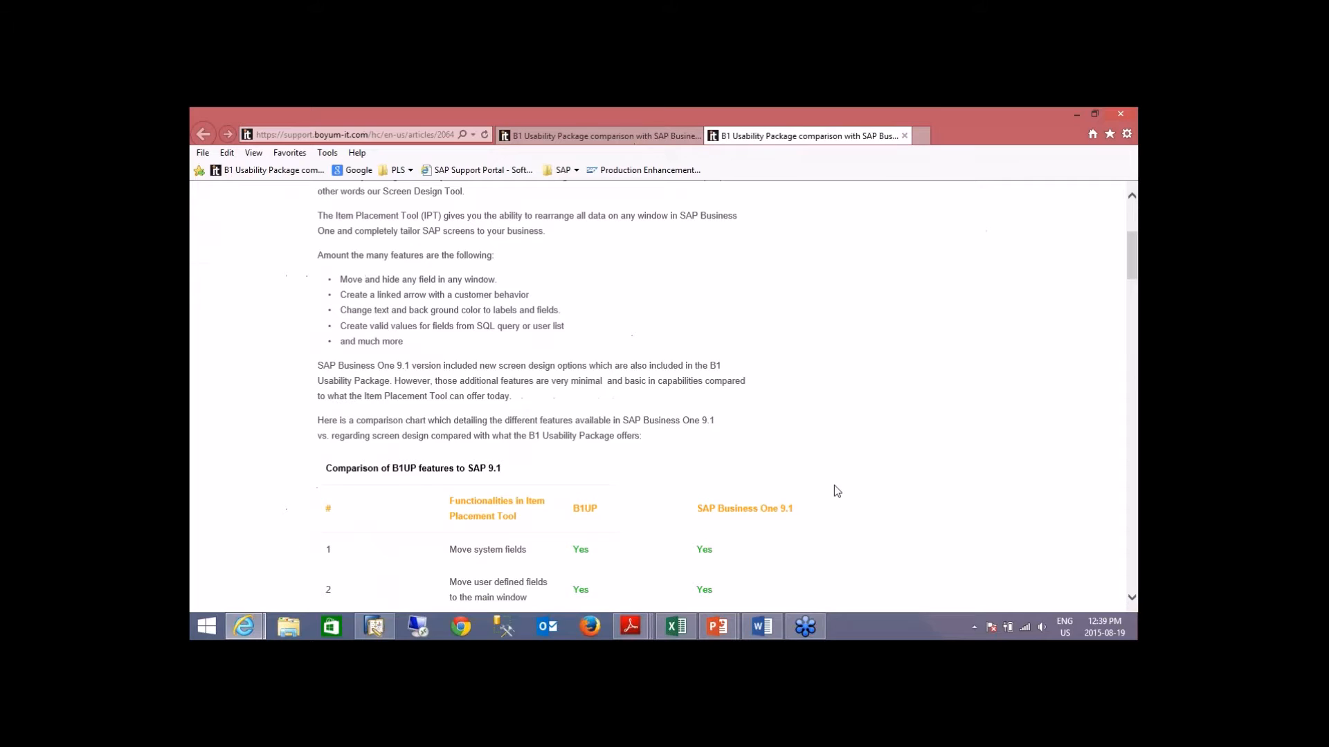
click(380, 633)
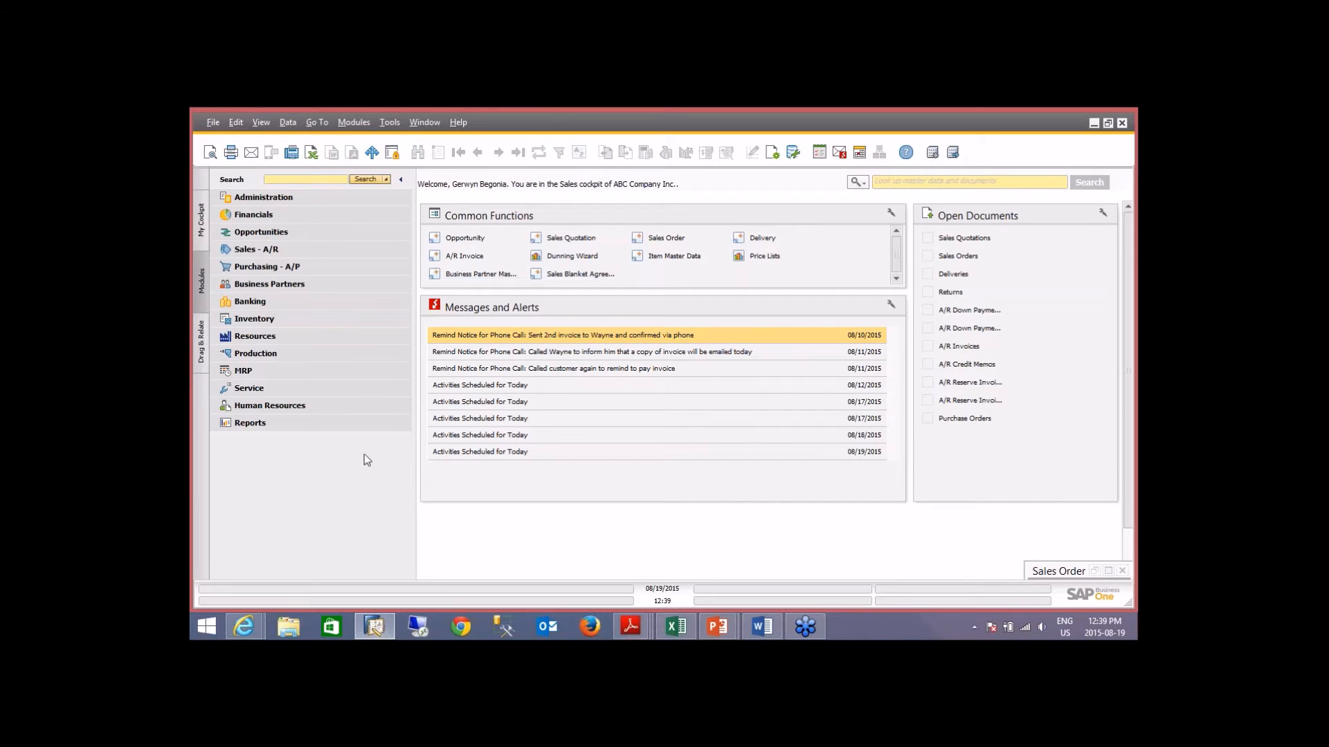
click(385, 180)
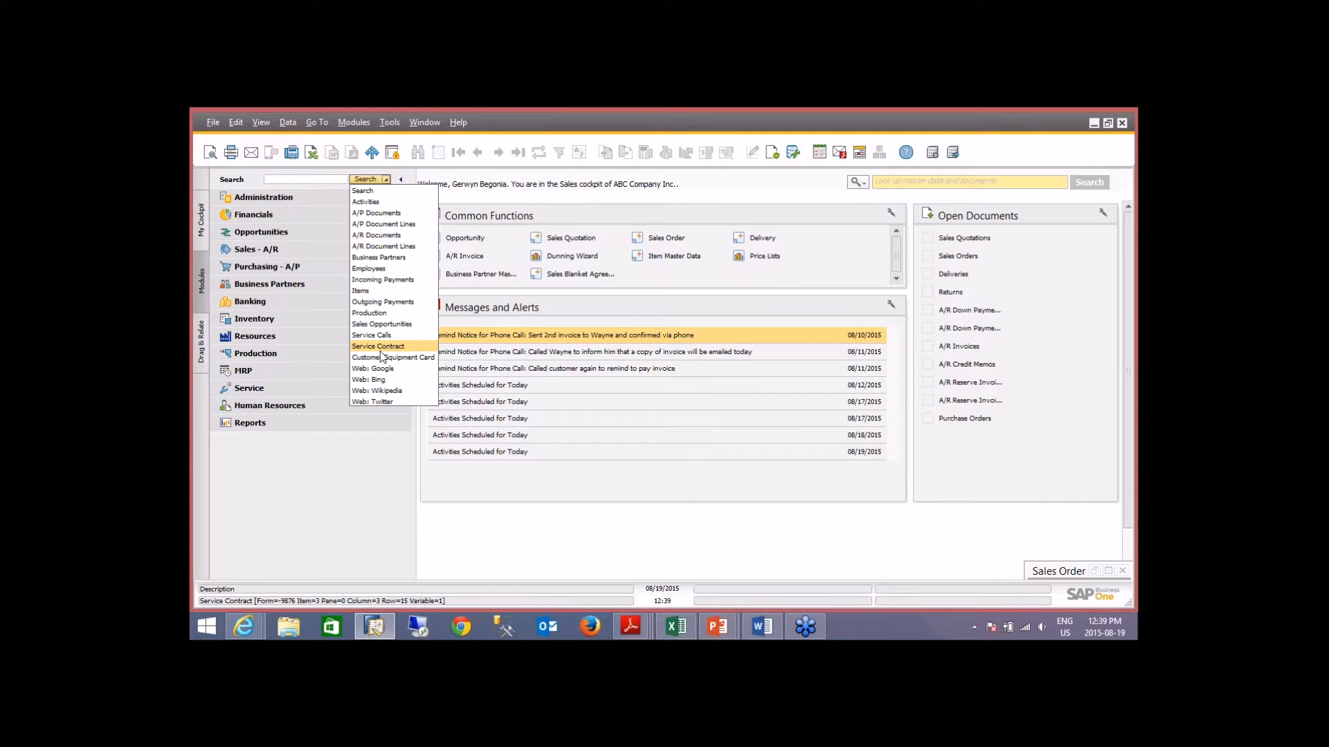
click(373, 487)
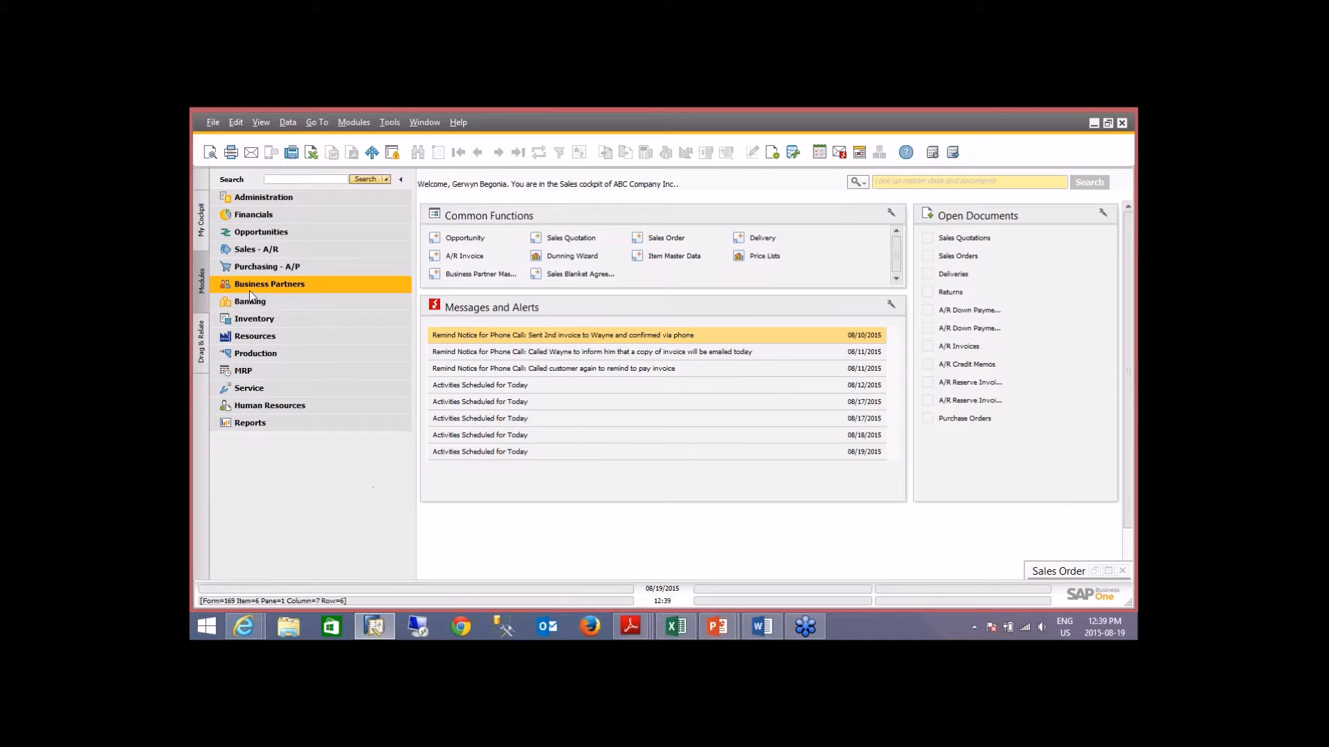
Step: Bring up the second purchase order, from AKSH Industries Inc., and look through its item lines
click(269, 270)
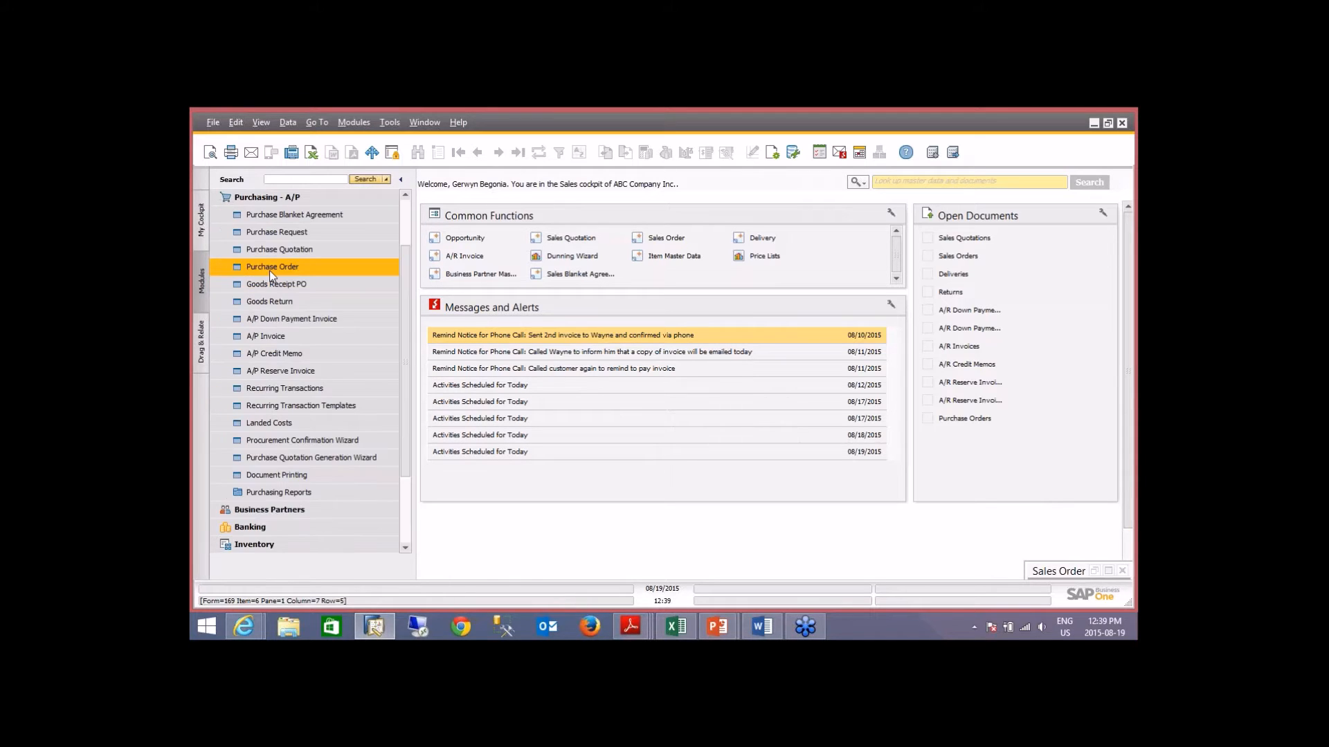
click(270, 272)
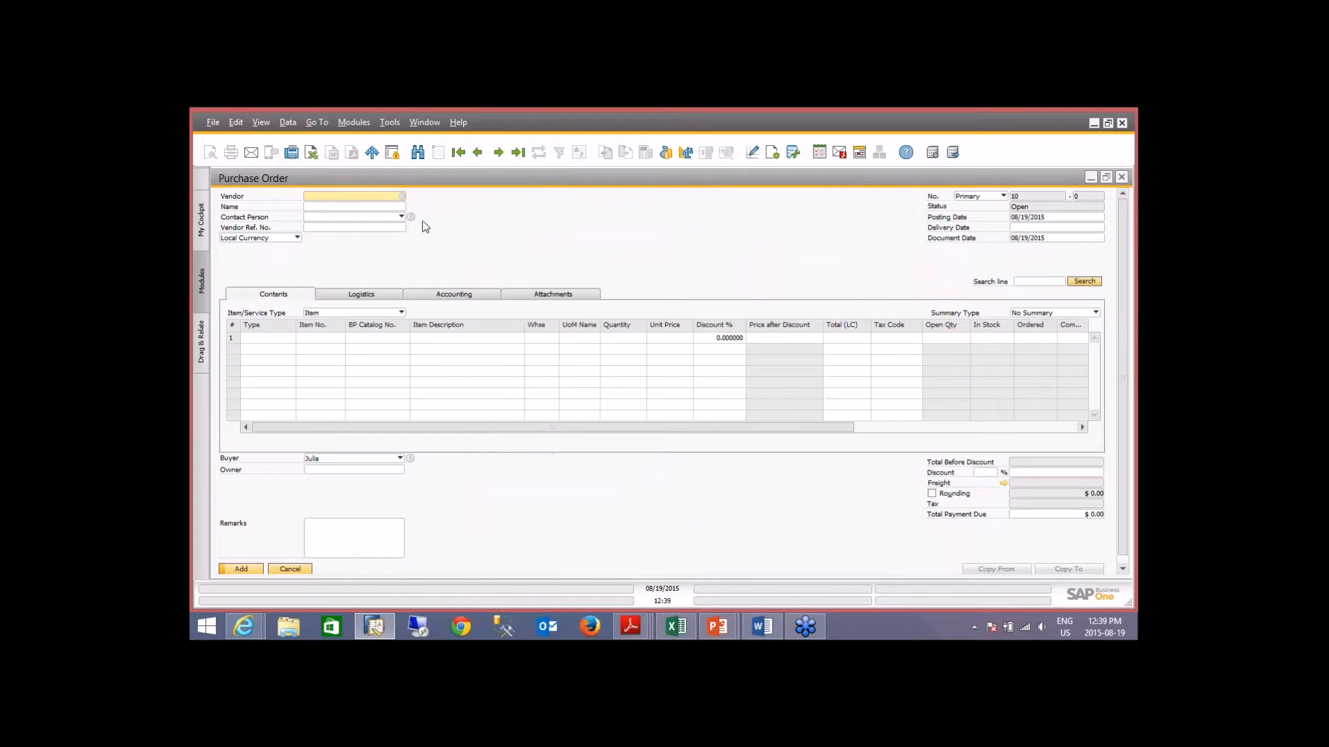
click(497, 158)
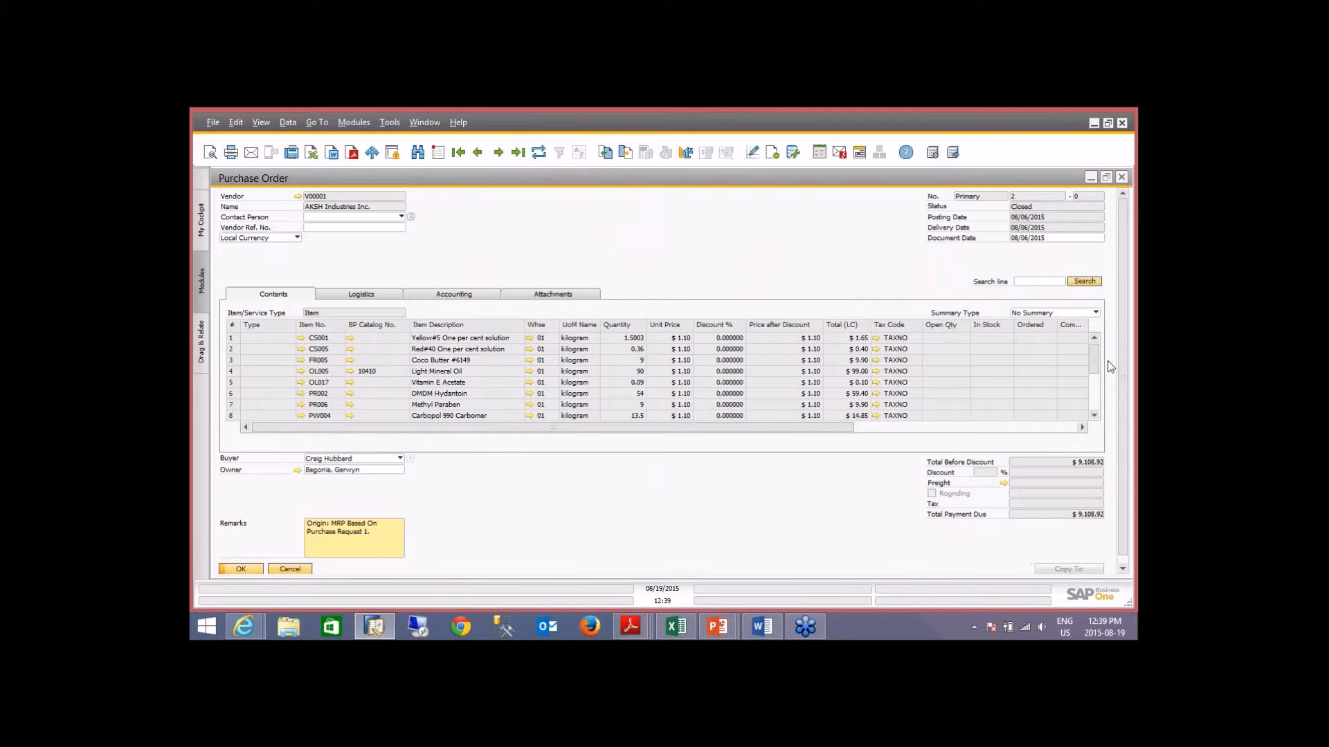
drag(1097, 355, 1097, 373)
scroll(1095, 385, up, 5)
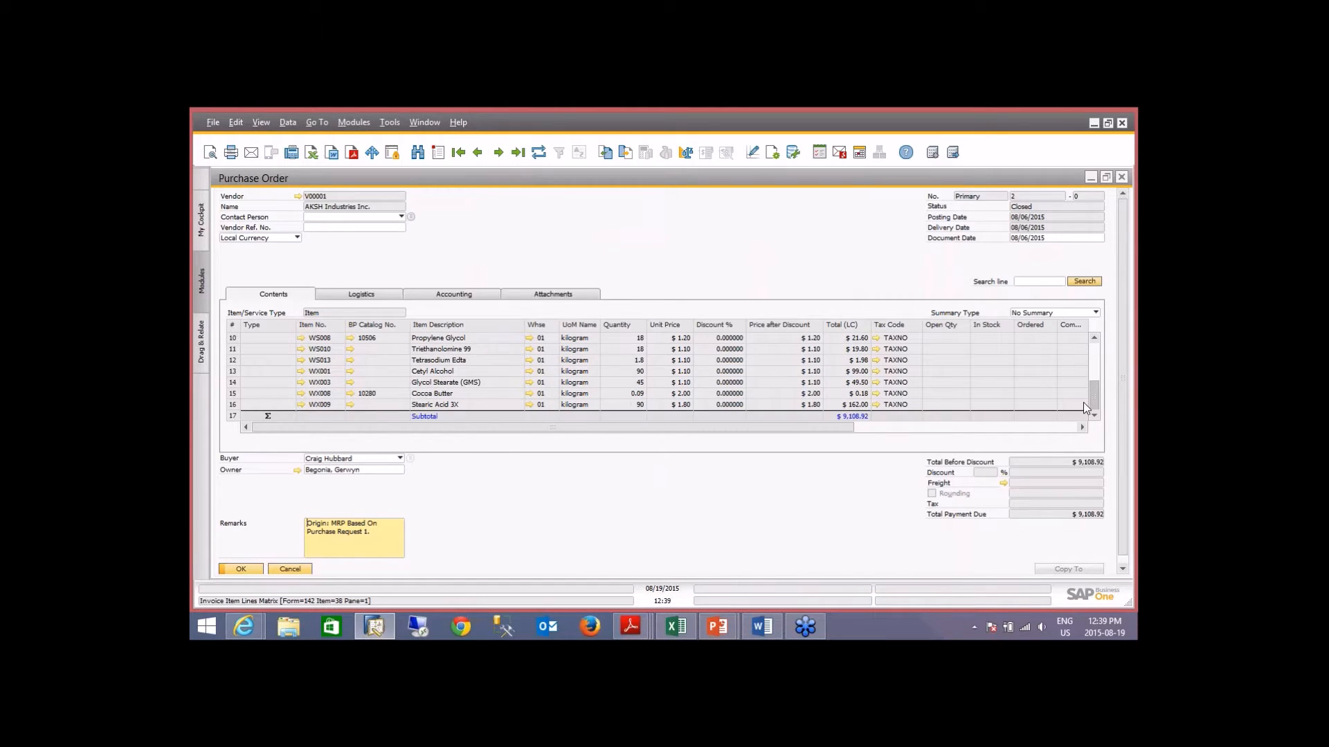
Step: Search the purchase order's lines for Red
click(1038, 281)
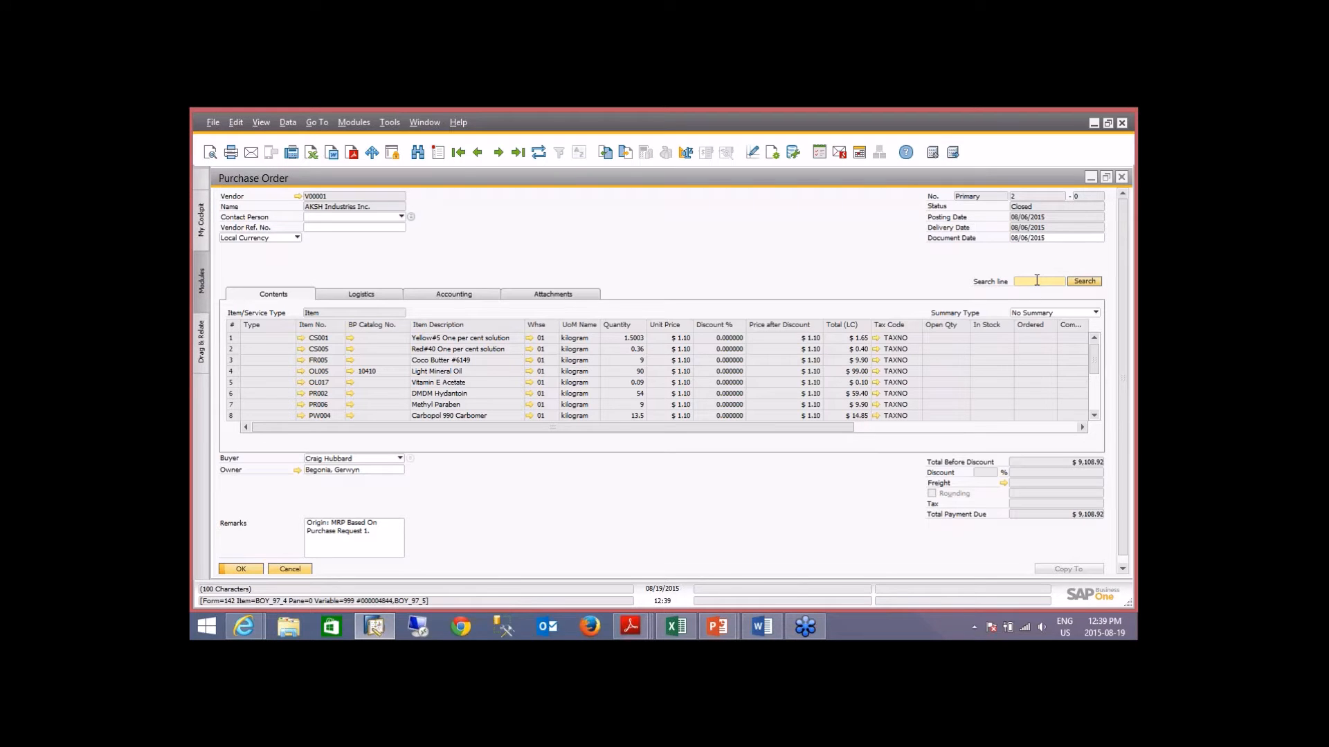
text(Red)
key(Return)
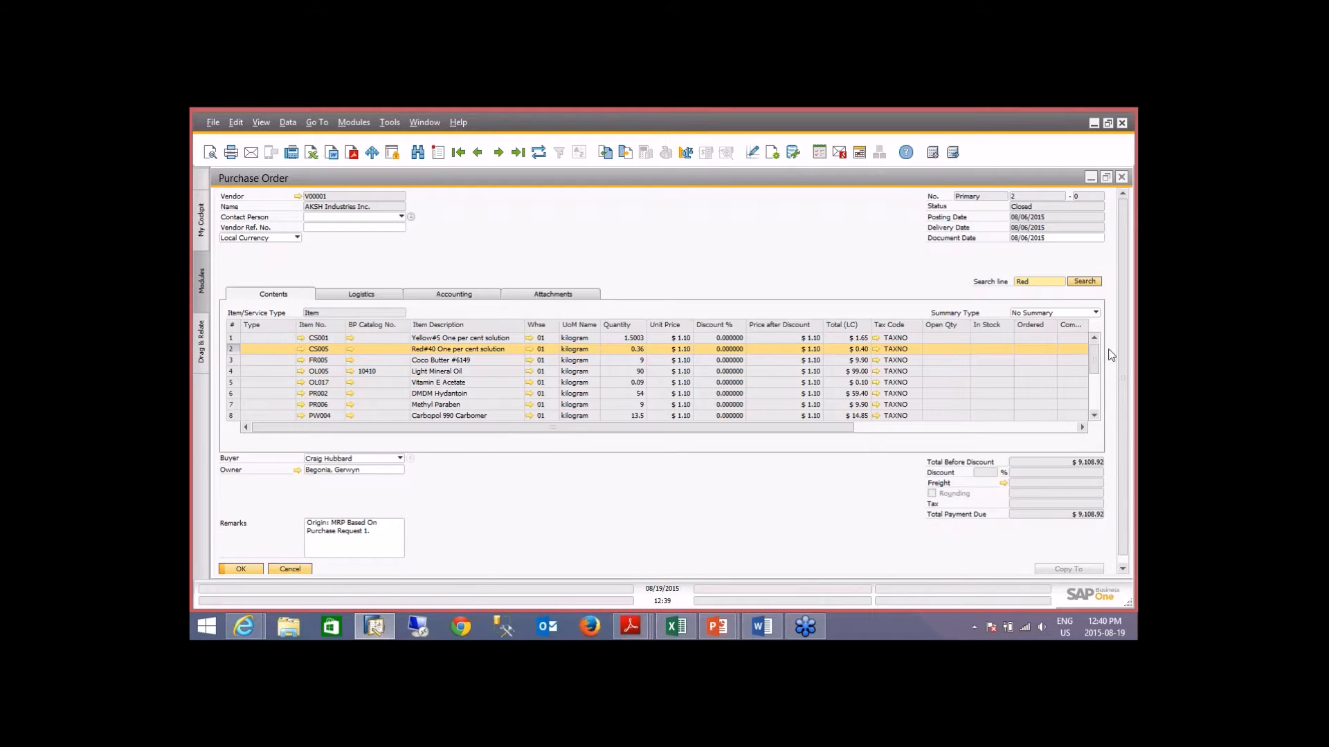
Step: Search the purchase order's lines for Butter and go on to the next matching line
click(998, 283)
text(Butter)
key(Return)
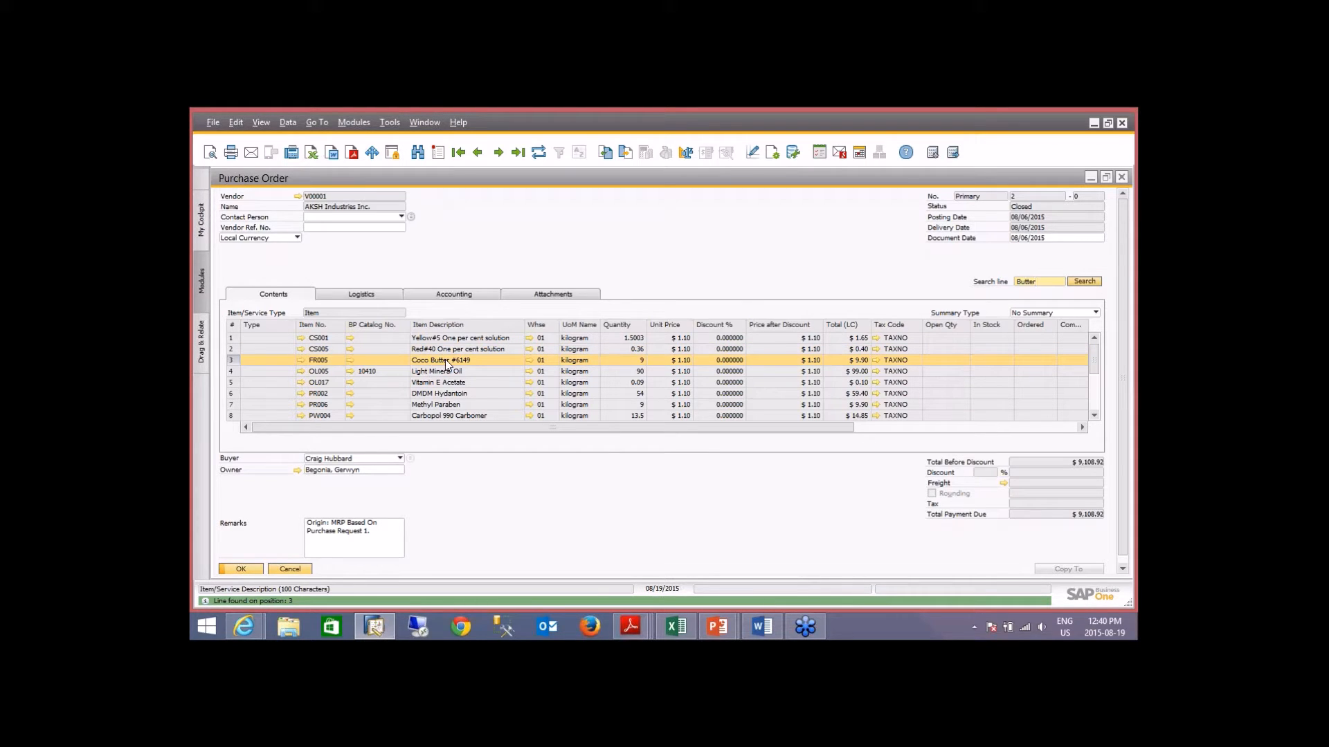
click(1083, 281)
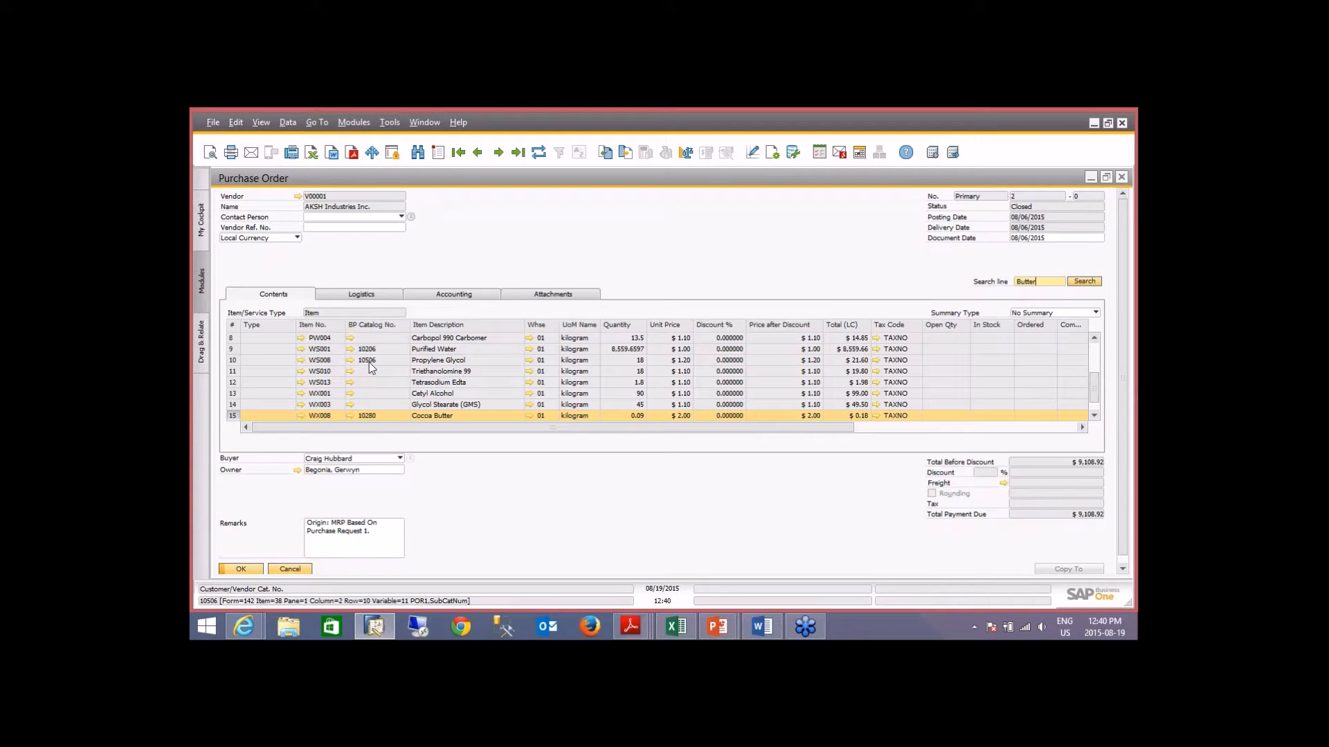
Step: Search the purchase order's lines for catalog number 10206, and close the order and the purchasing module
double_click(1038, 284)
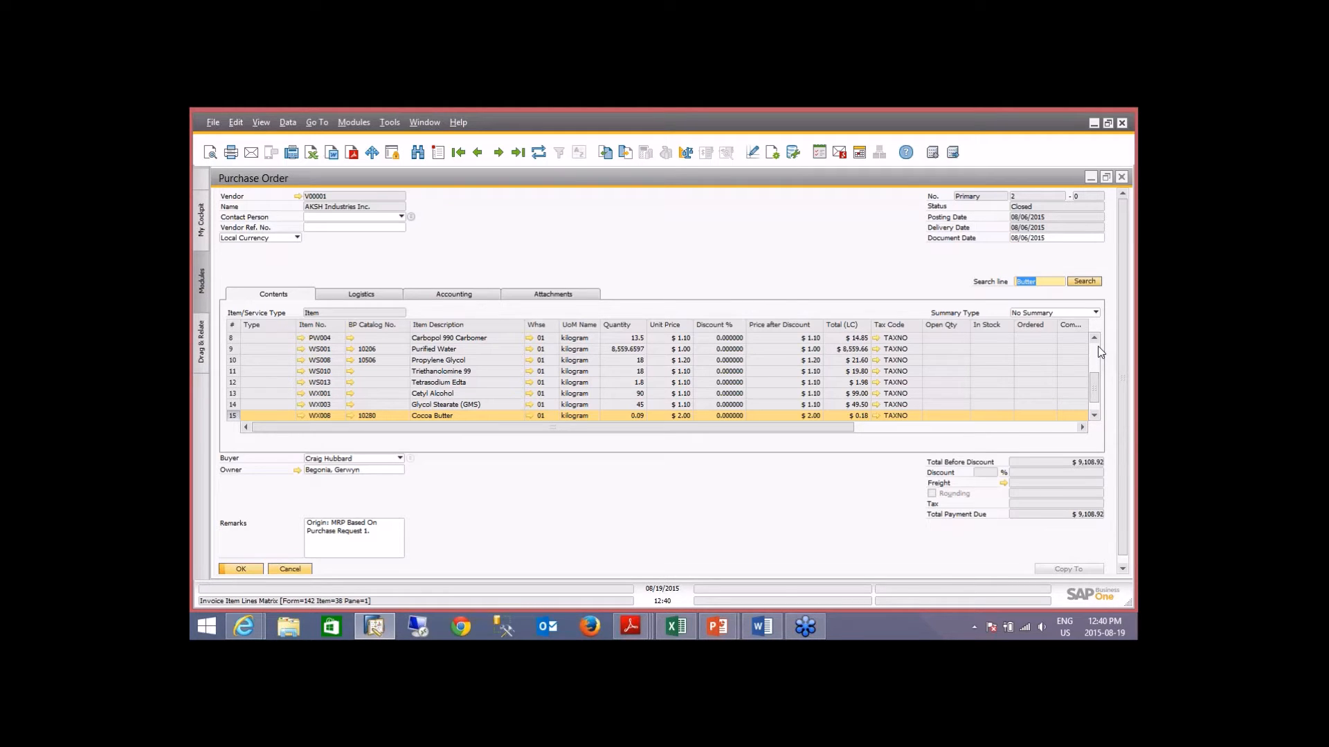
text(10206)
key(Return)
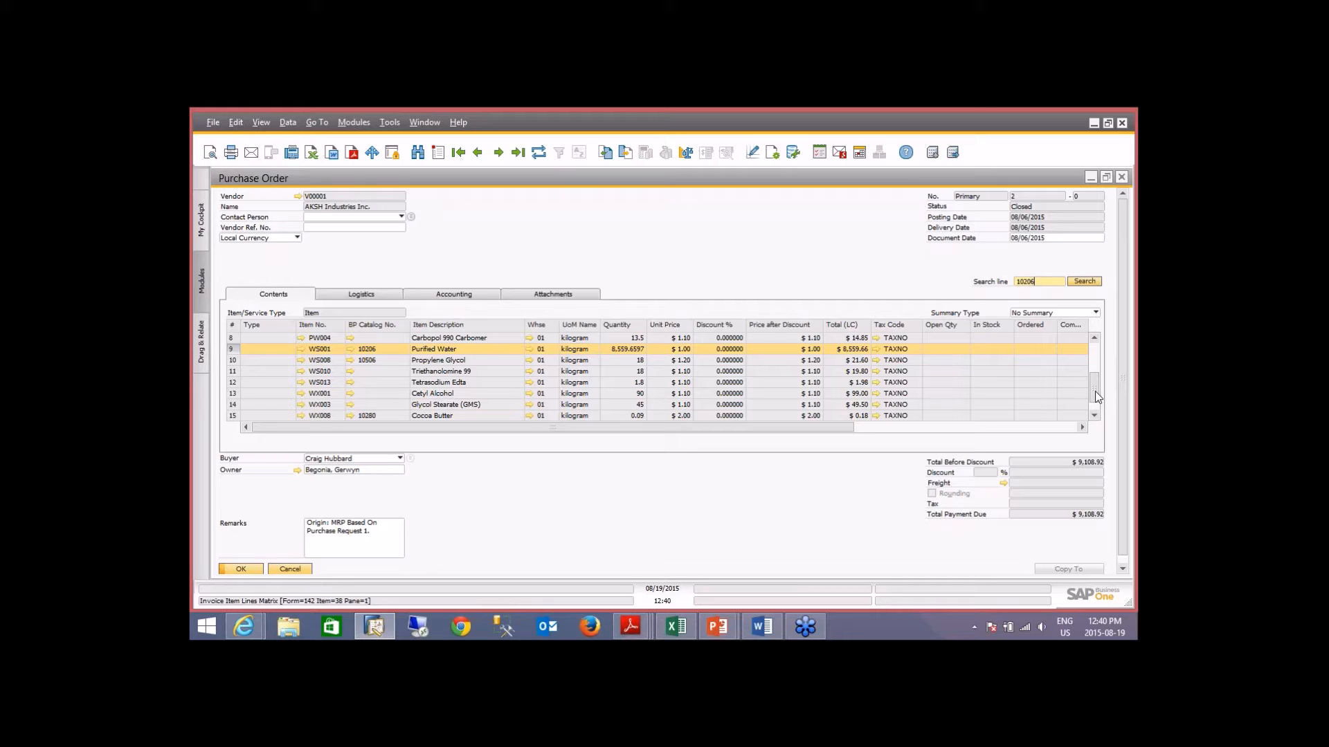
click(298, 572)
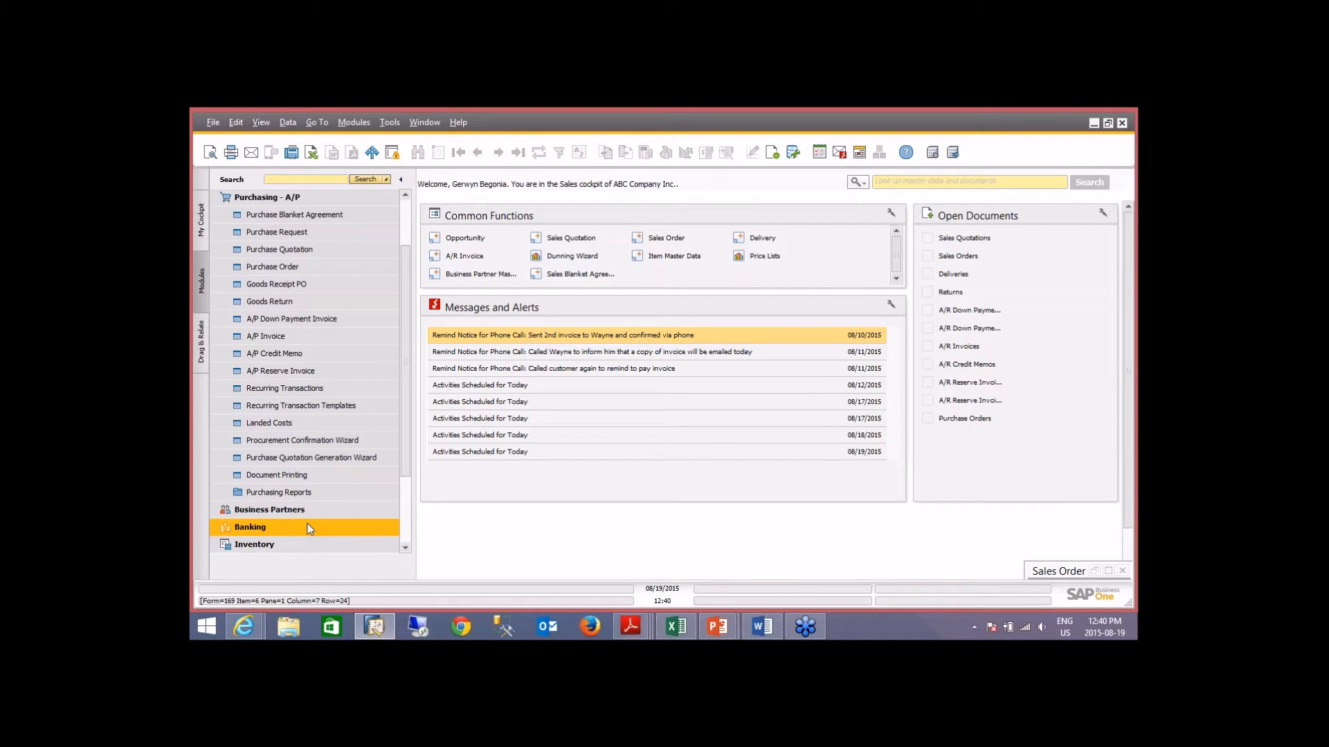
click(294, 198)
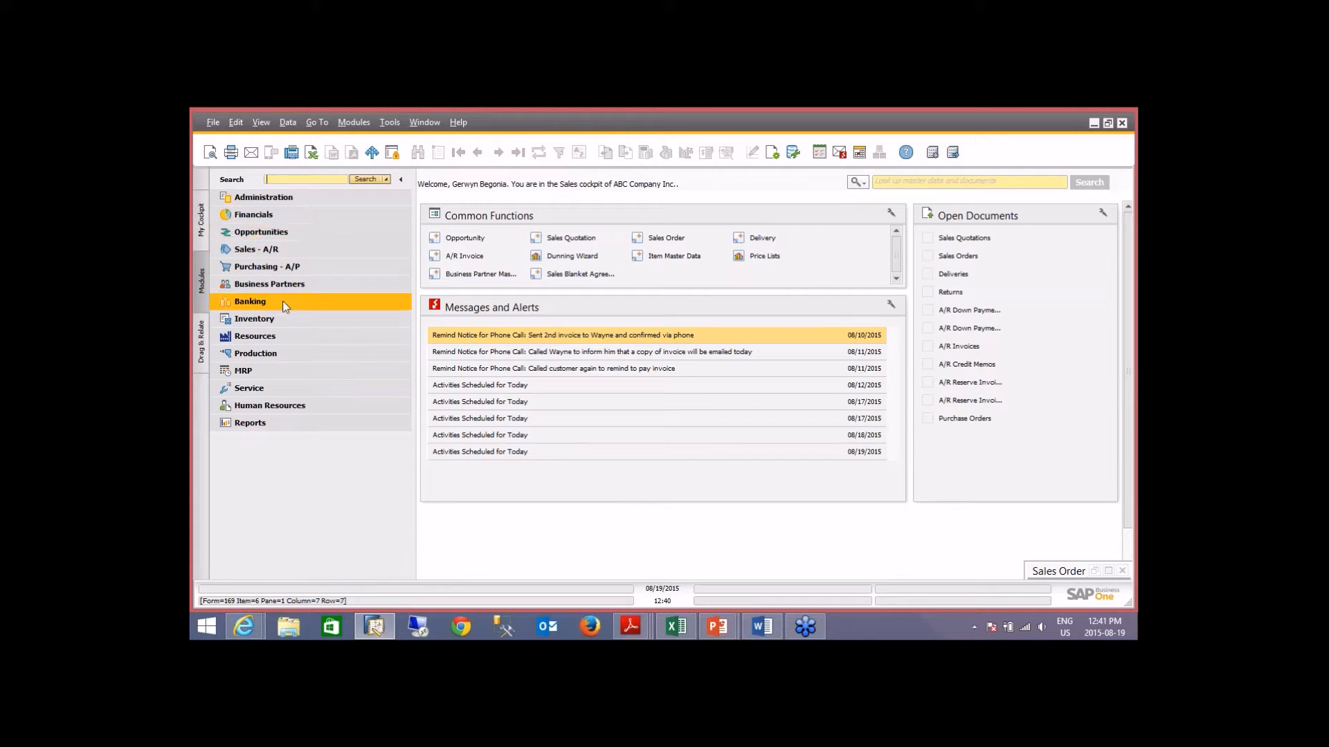
click(291, 285)
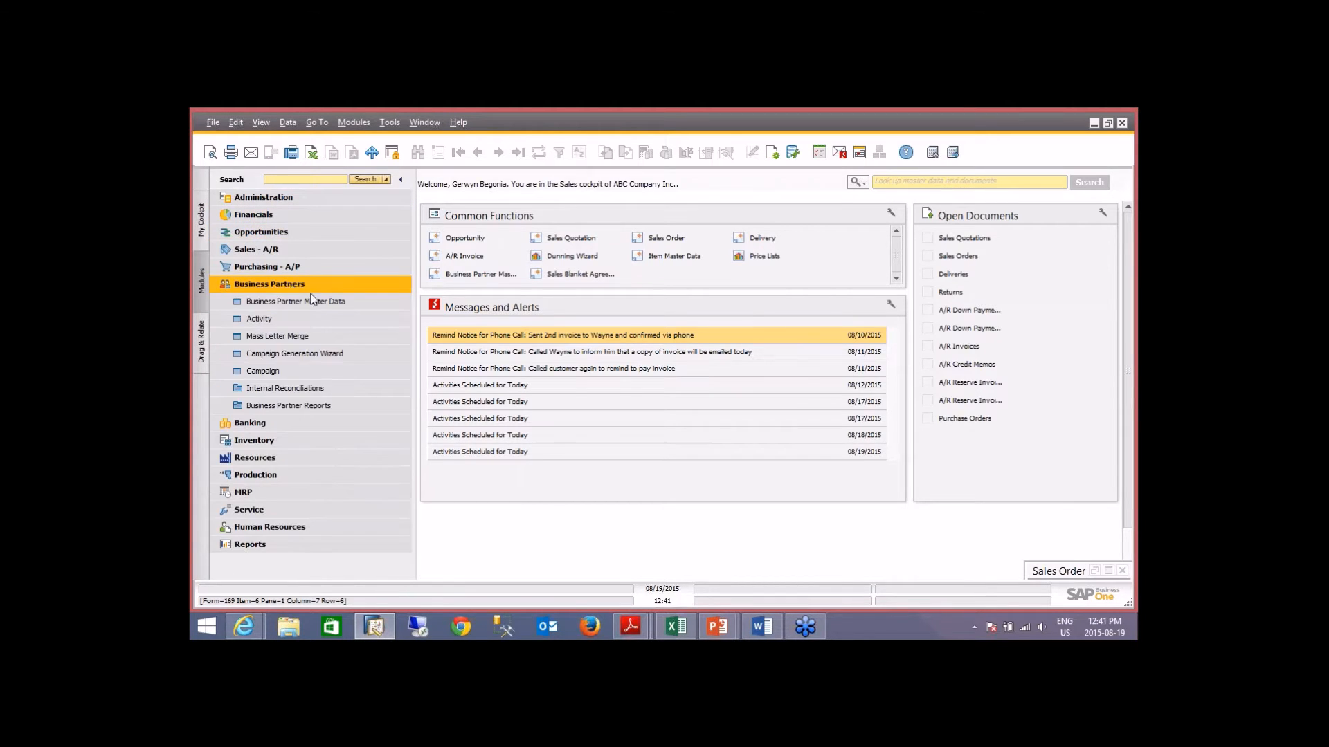
click(311, 301)
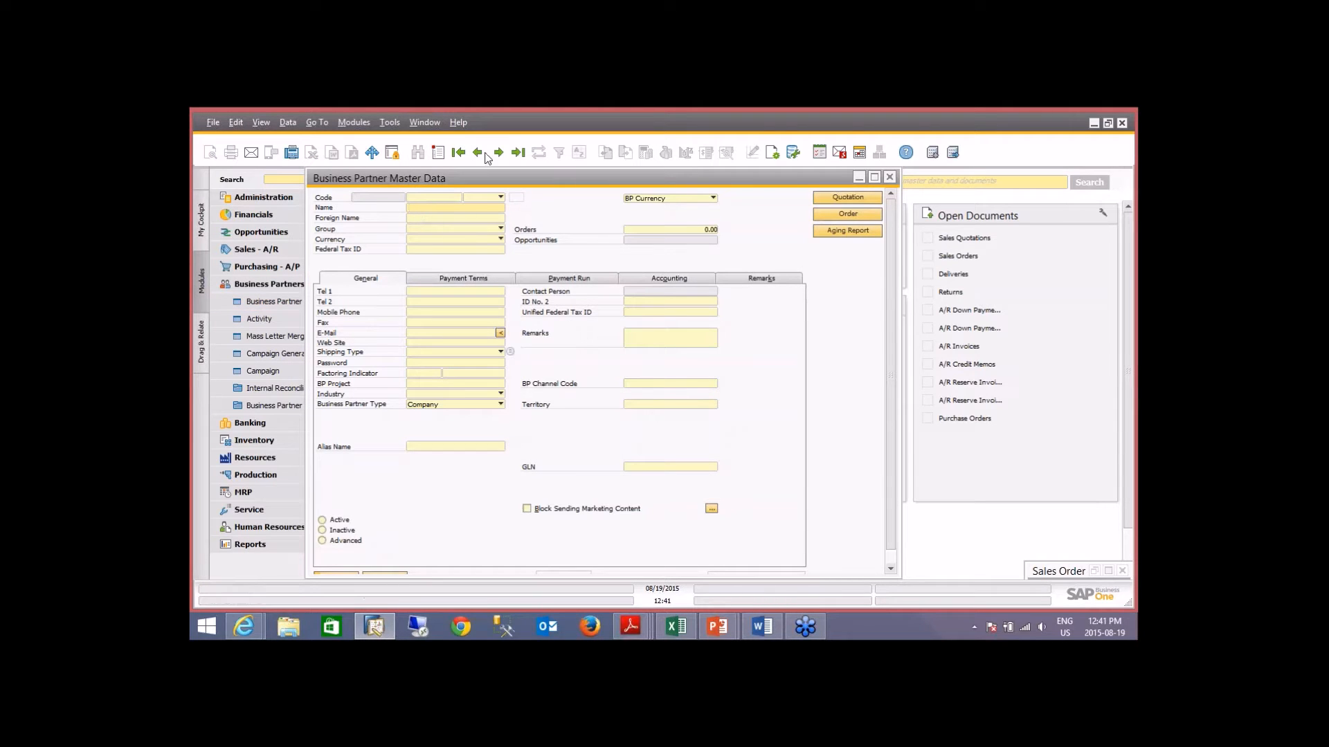
click(889, 178)
Step: Reopen the purchase orders and browse from the last record around to the first one
click(278, 267)
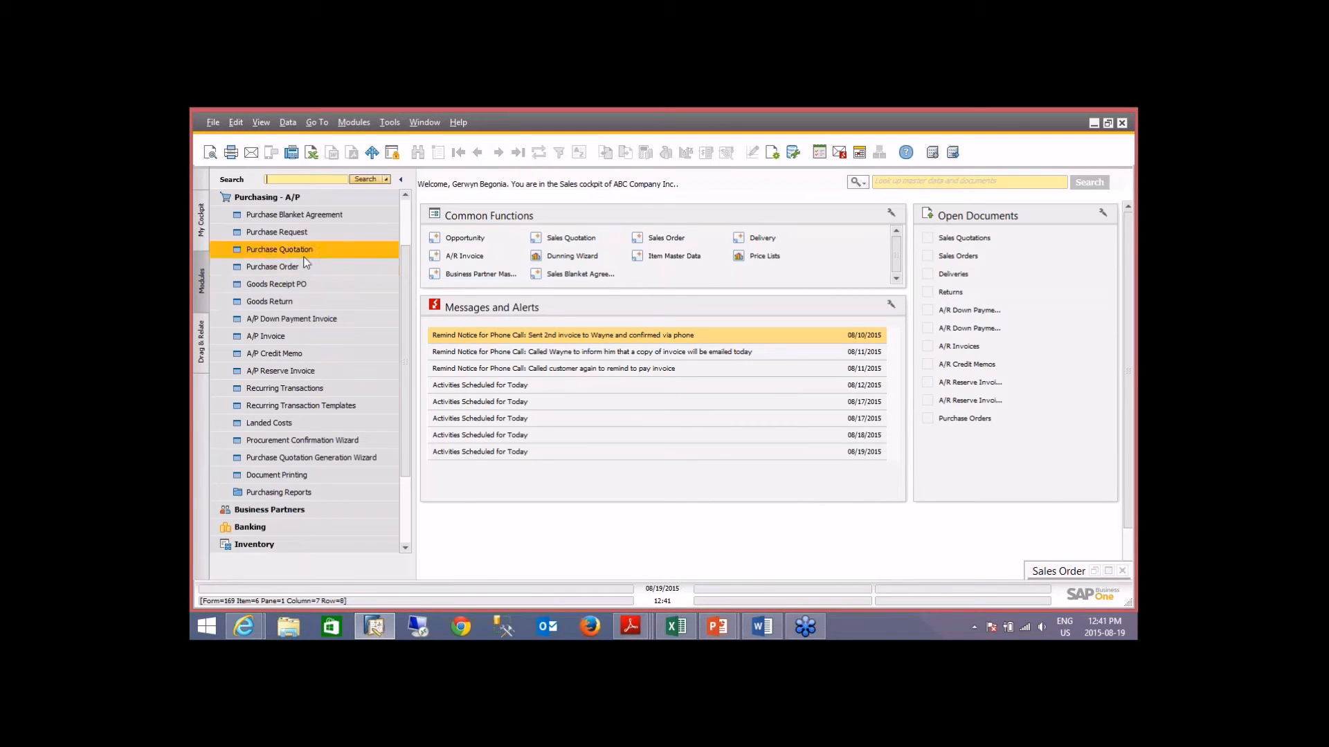
click(277, 268)
click(519, 154)
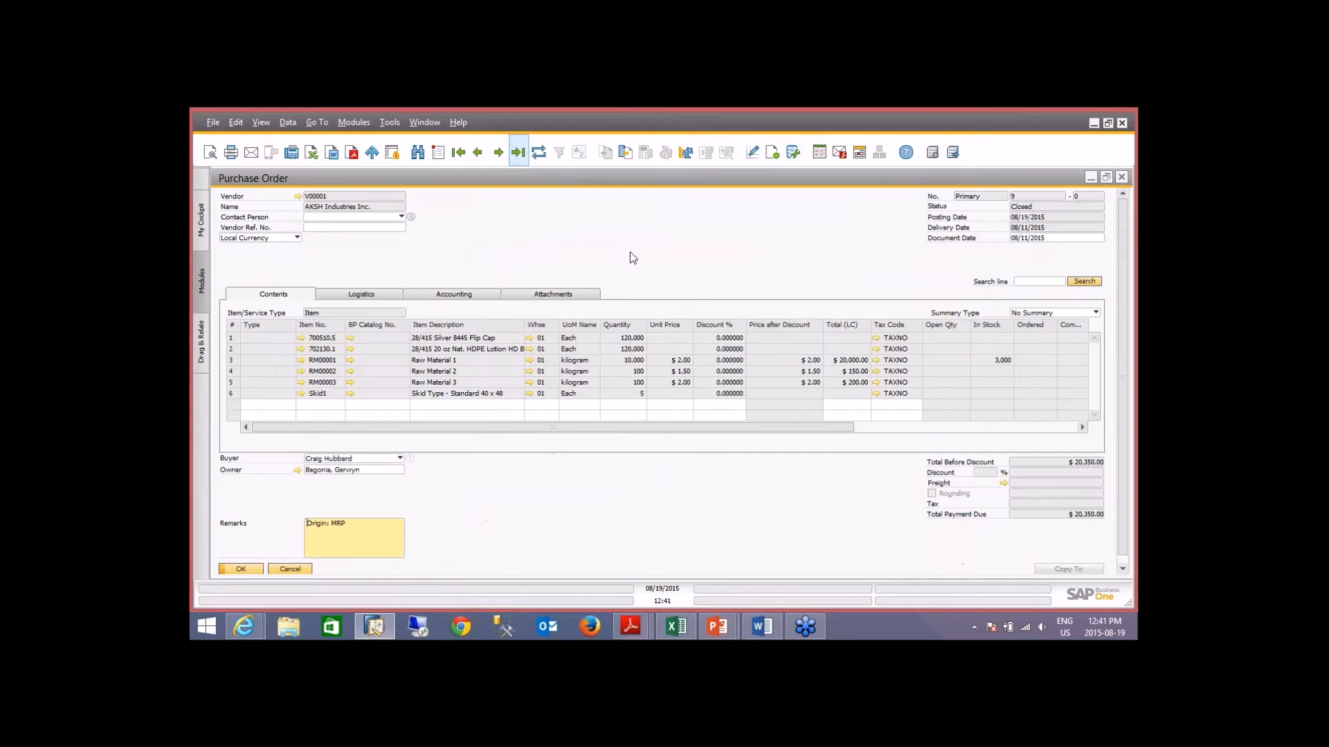
click(497, 153)
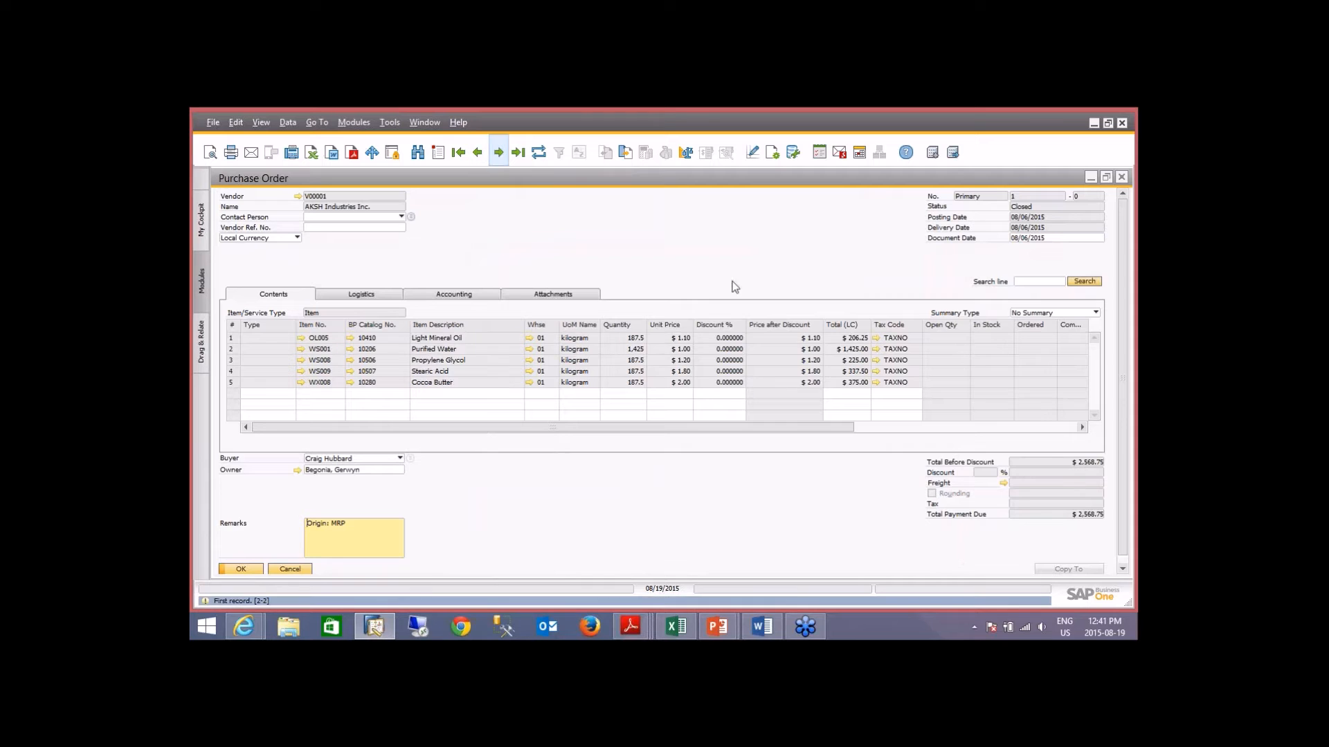
Step: Open the toolbox configuration from the purchase order and review each settings category, from Business Partners through User-Defined Windows
right_click(683, 248)
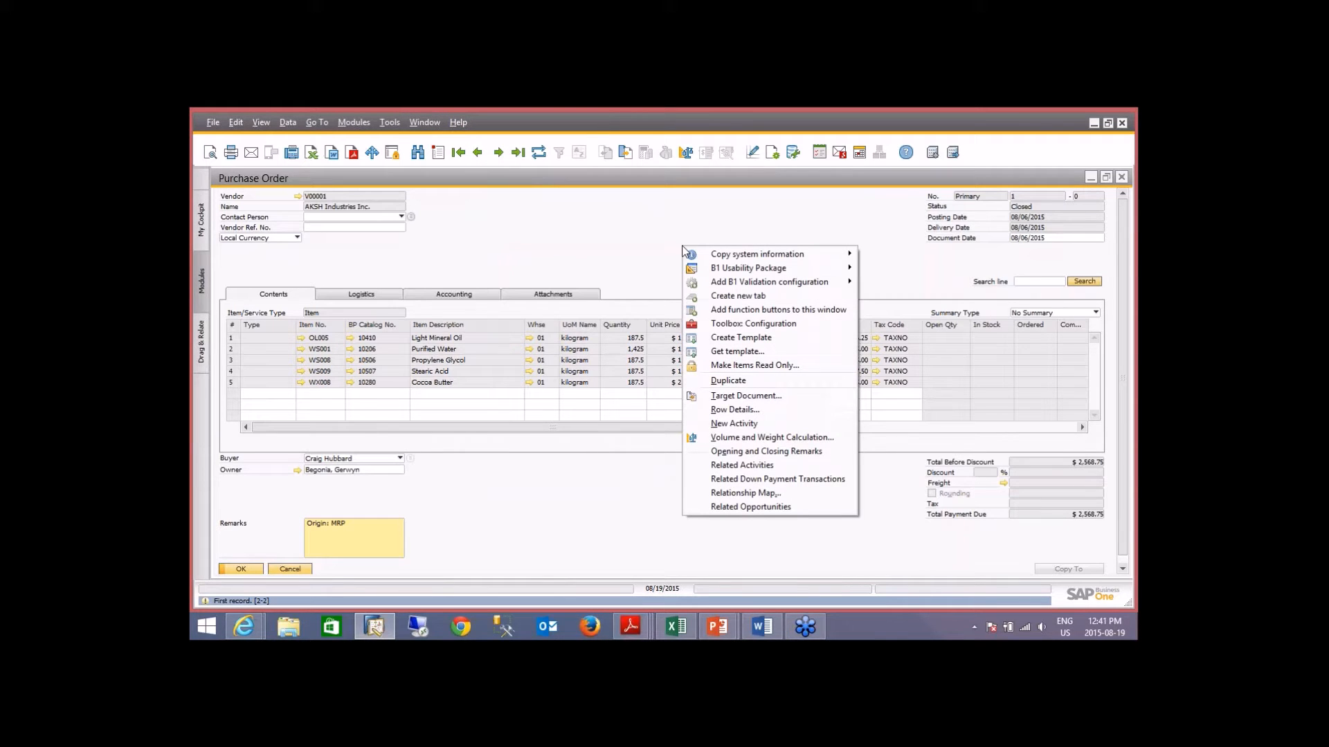
mouse_move(725, 260)
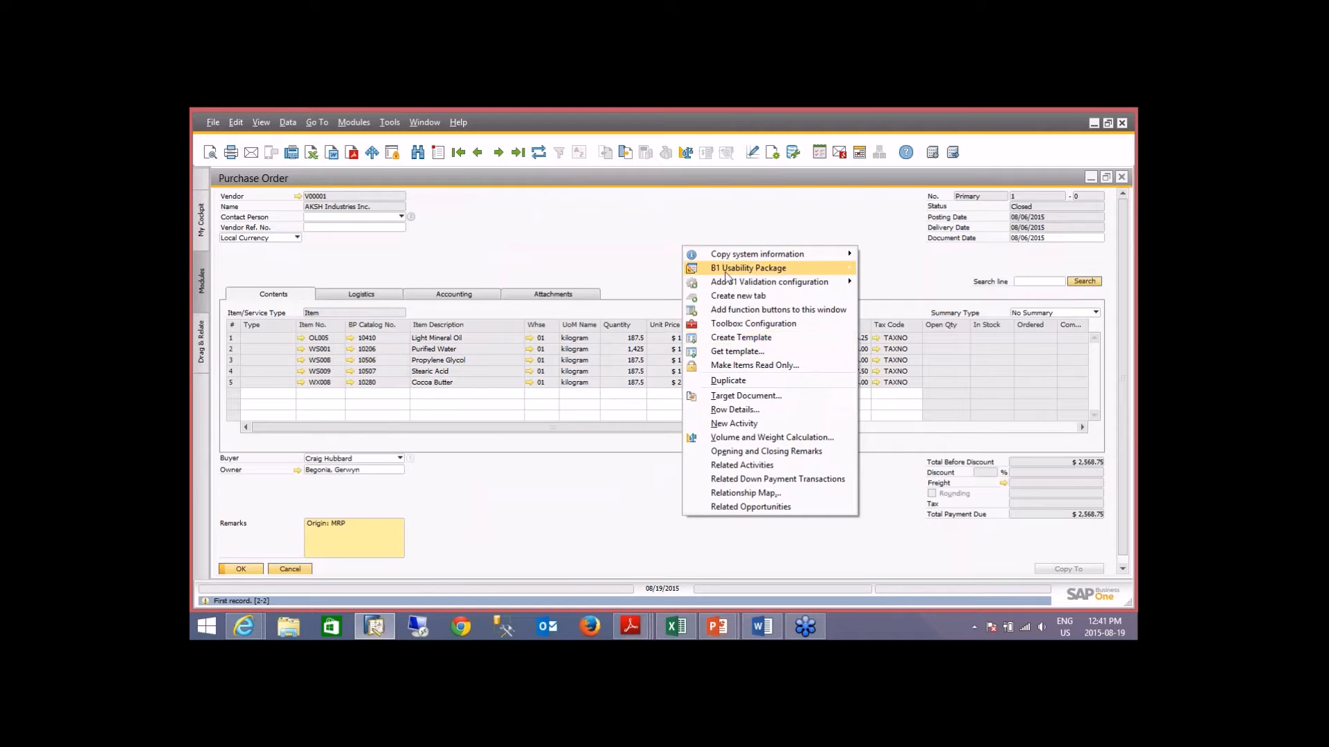
click(728, 325)
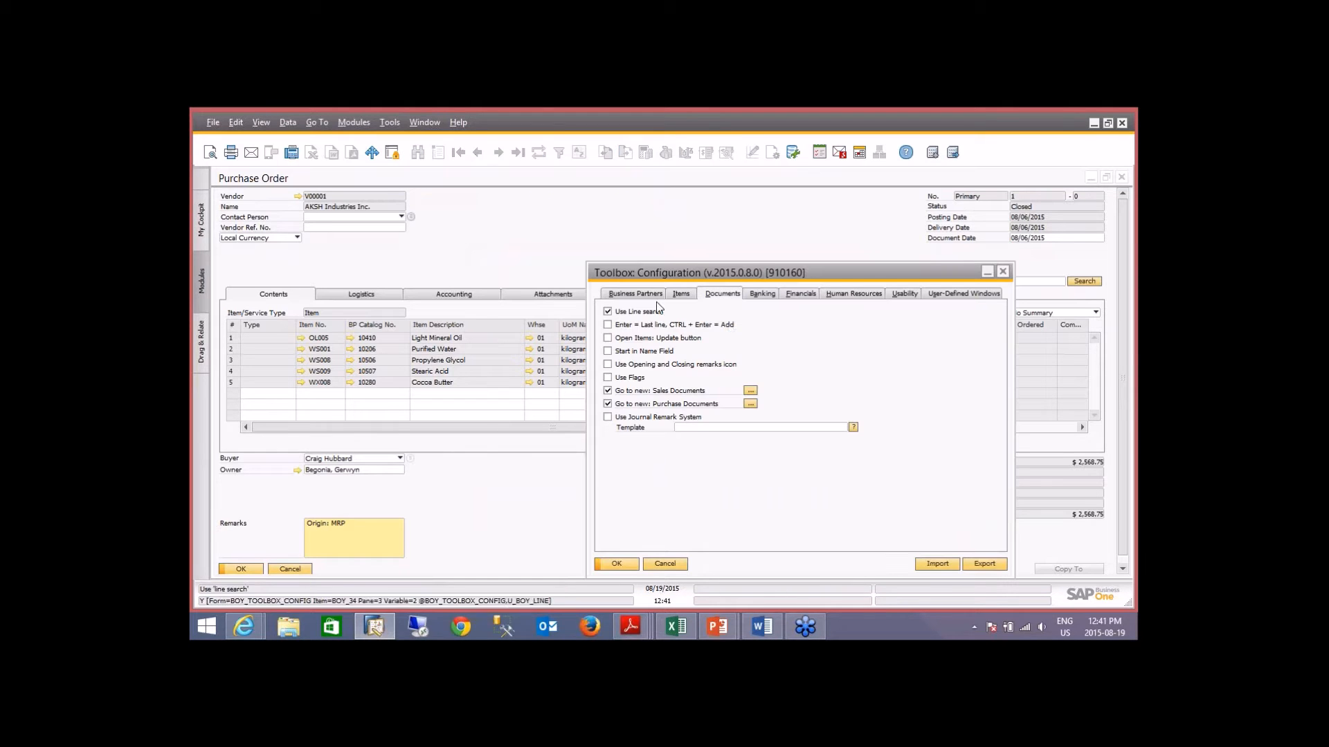
click(640, 295)
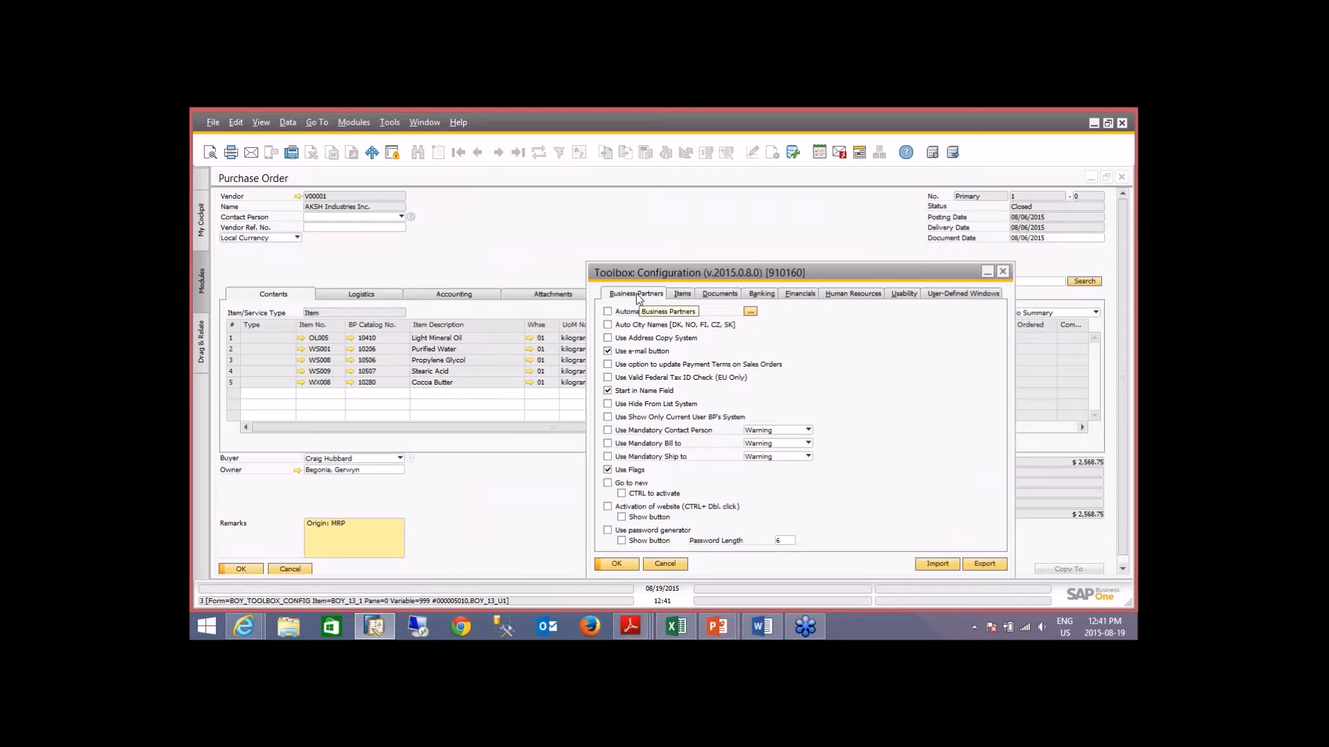
click(682, 294)
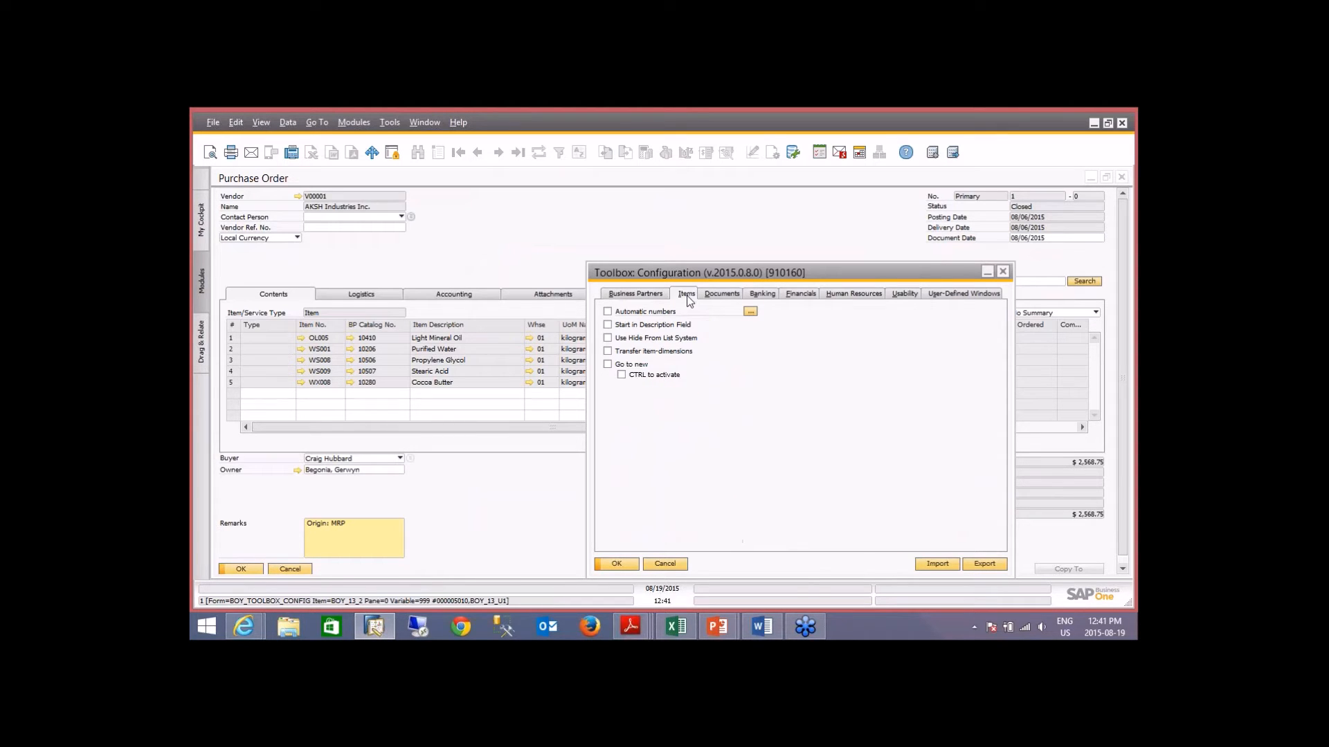
click(725, 296)
click(762, 294)
click(805, 296)
click(865, 295)
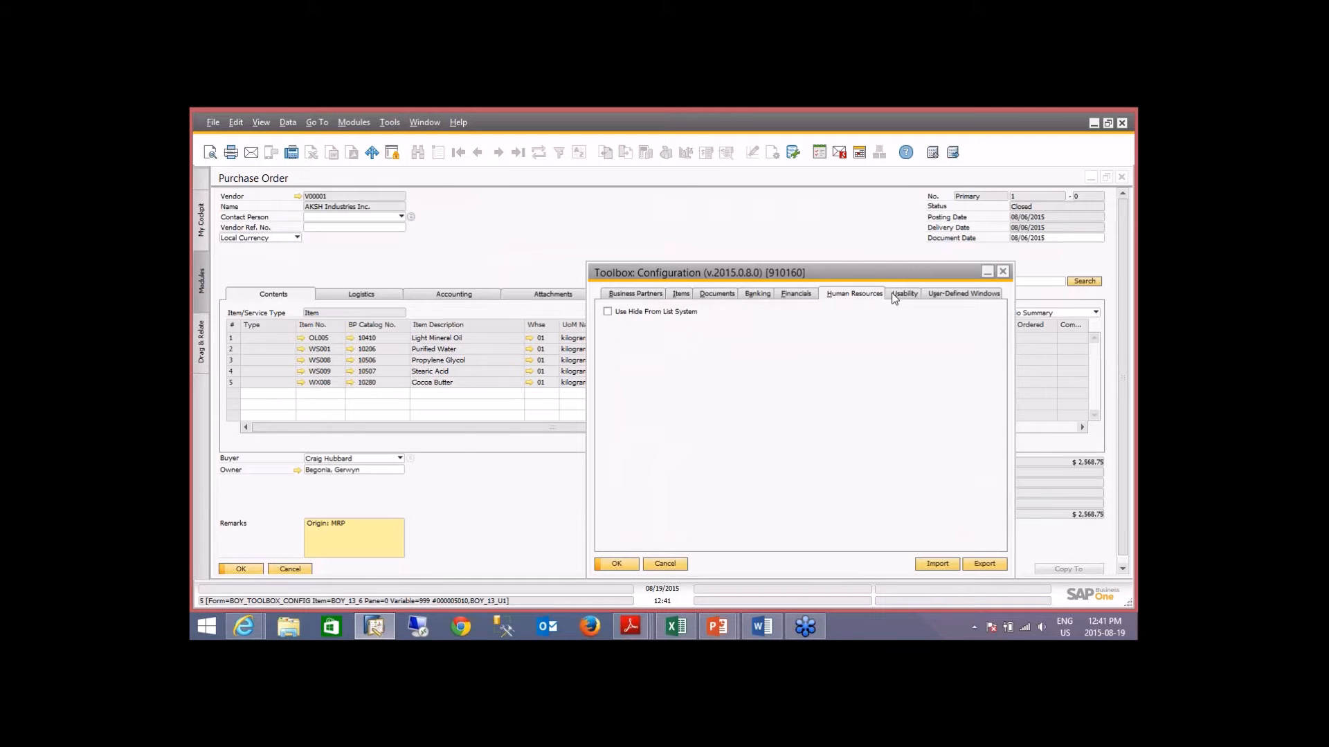
click(904, 294)
click(963, 294)
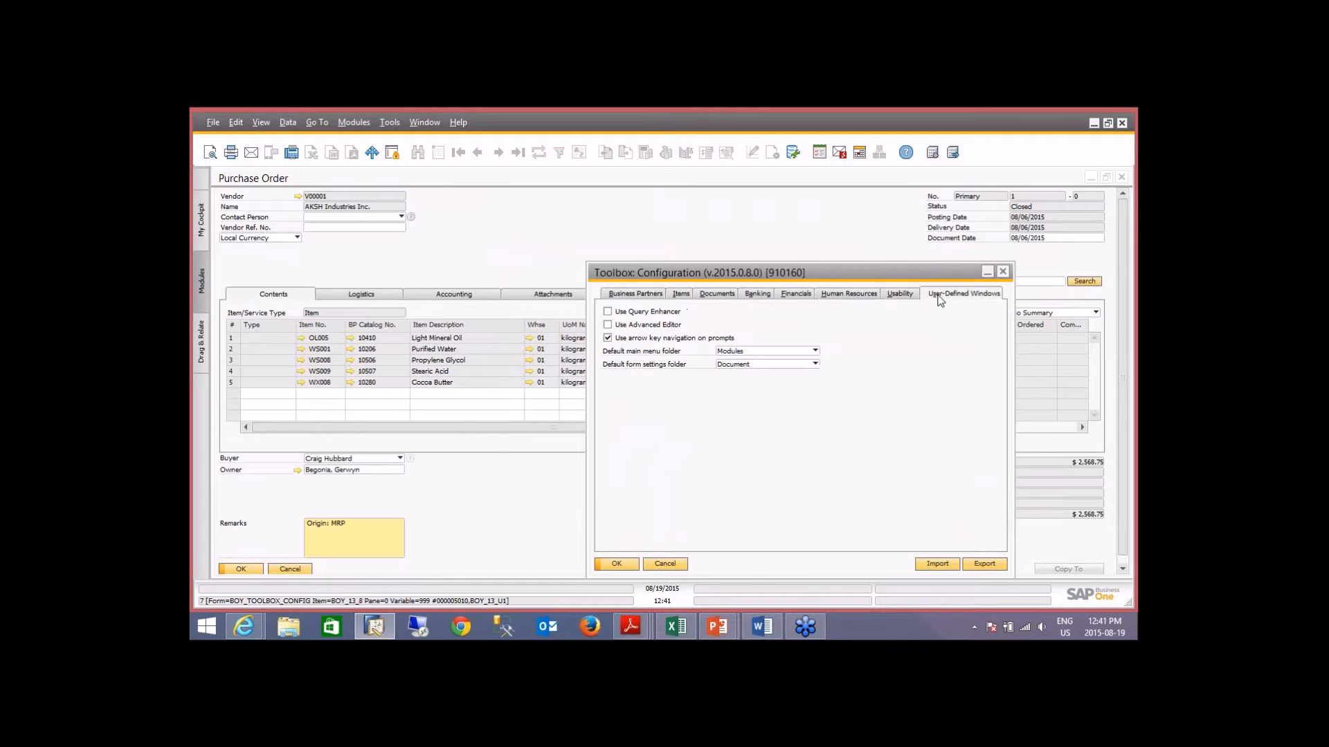
Step: Revisit the toolbox configuration options for business partners and documents
click(624, 293)
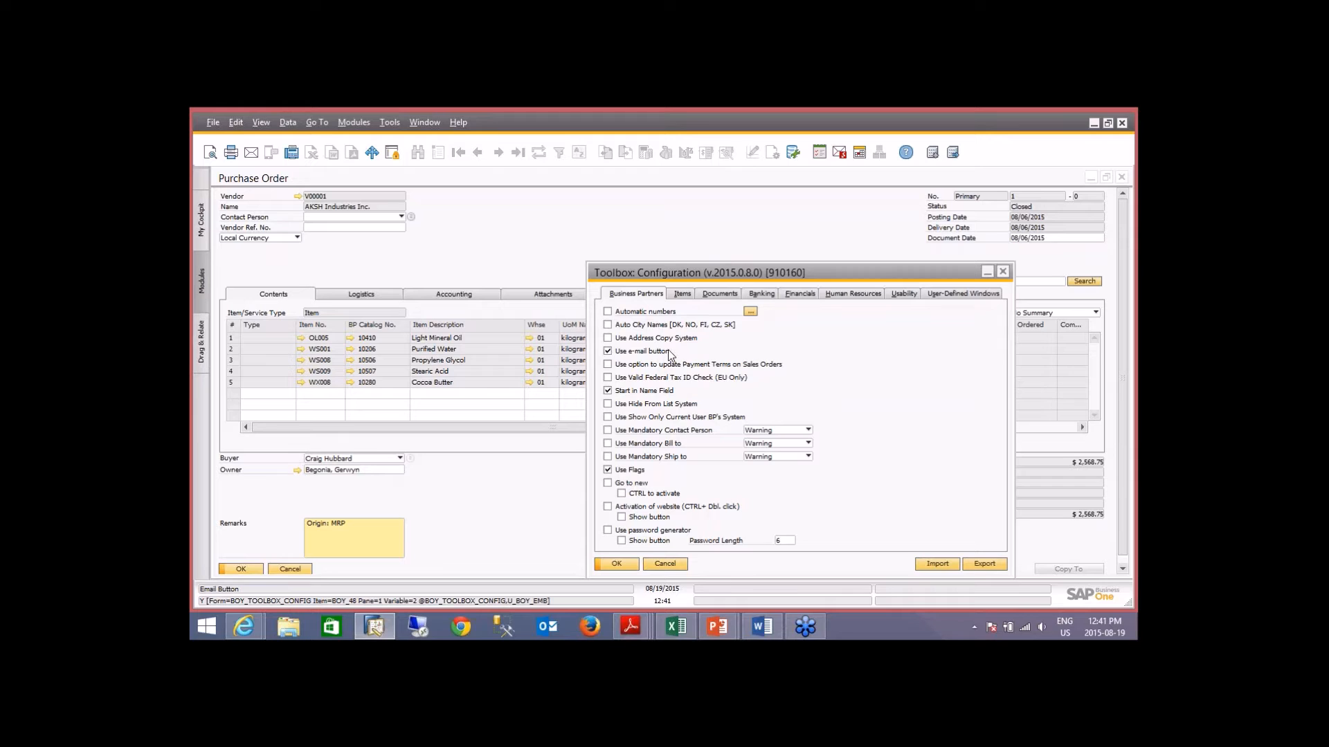
click(683, 293)
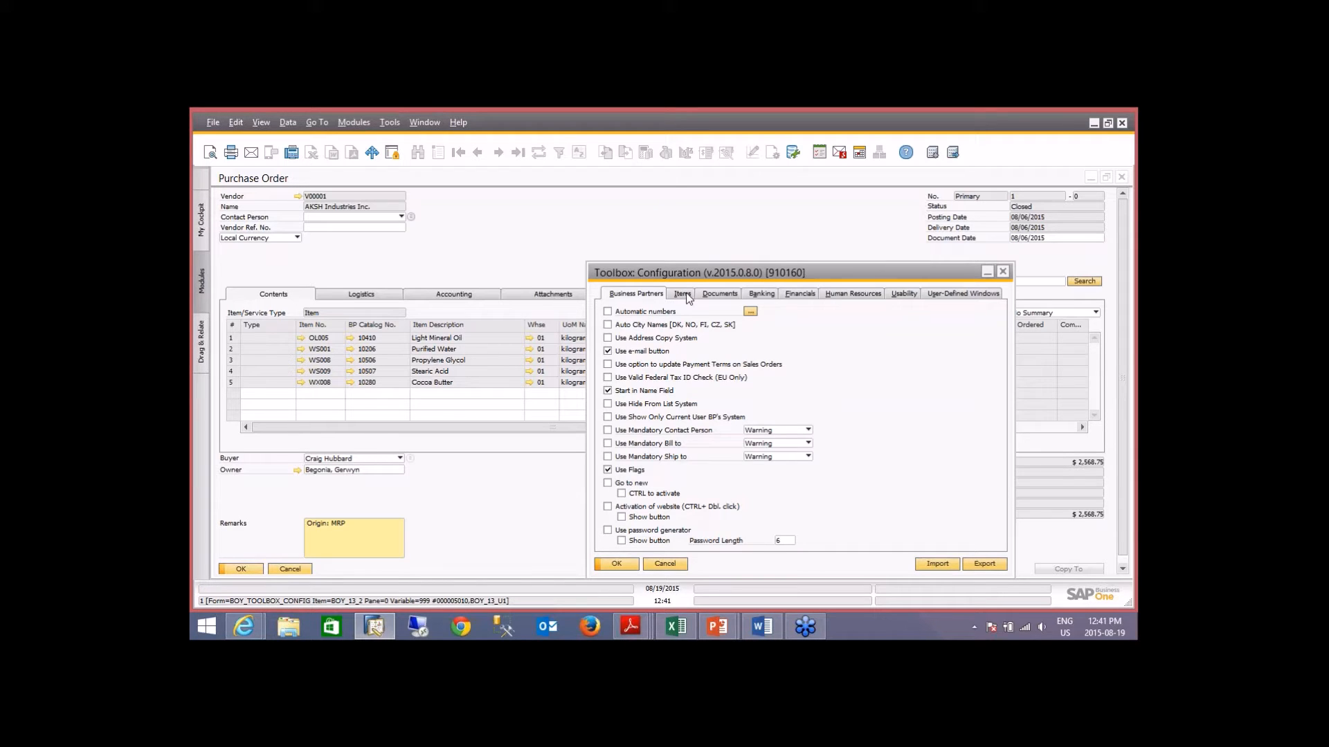
click(718, 294)
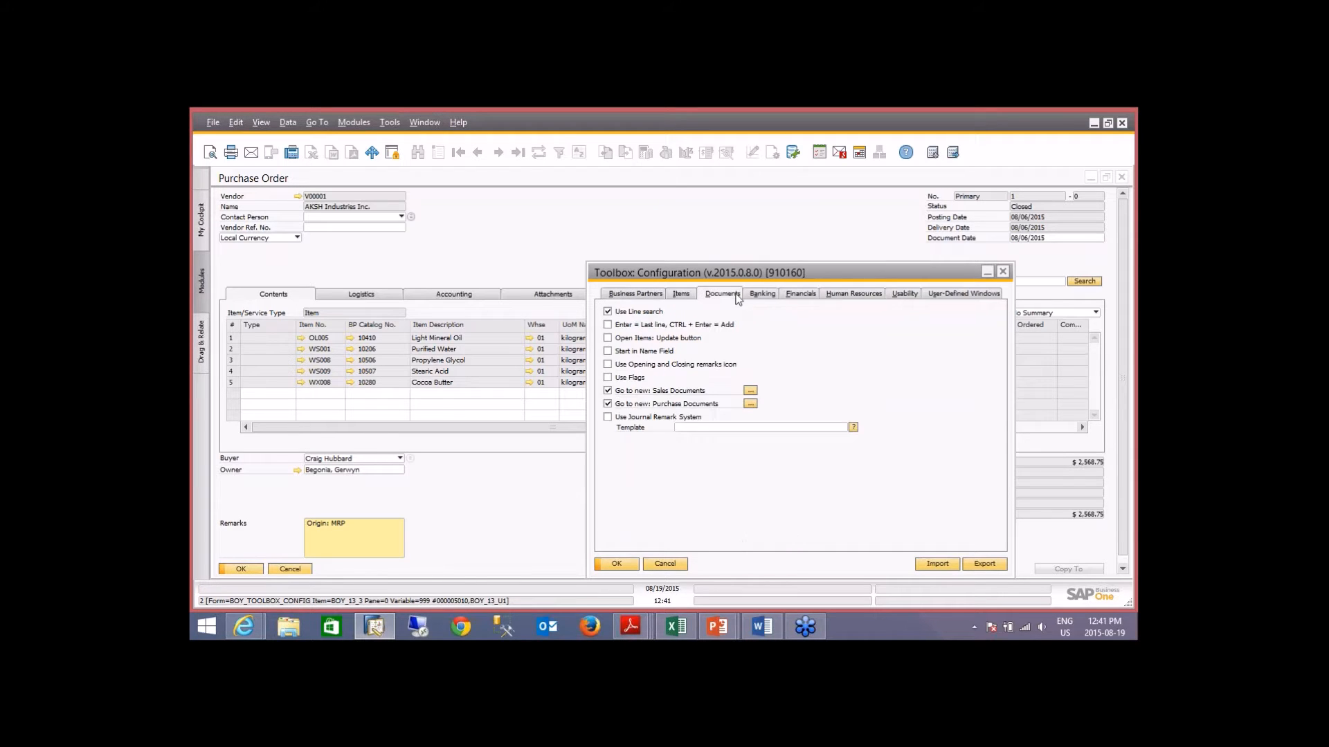
click(642, 296)
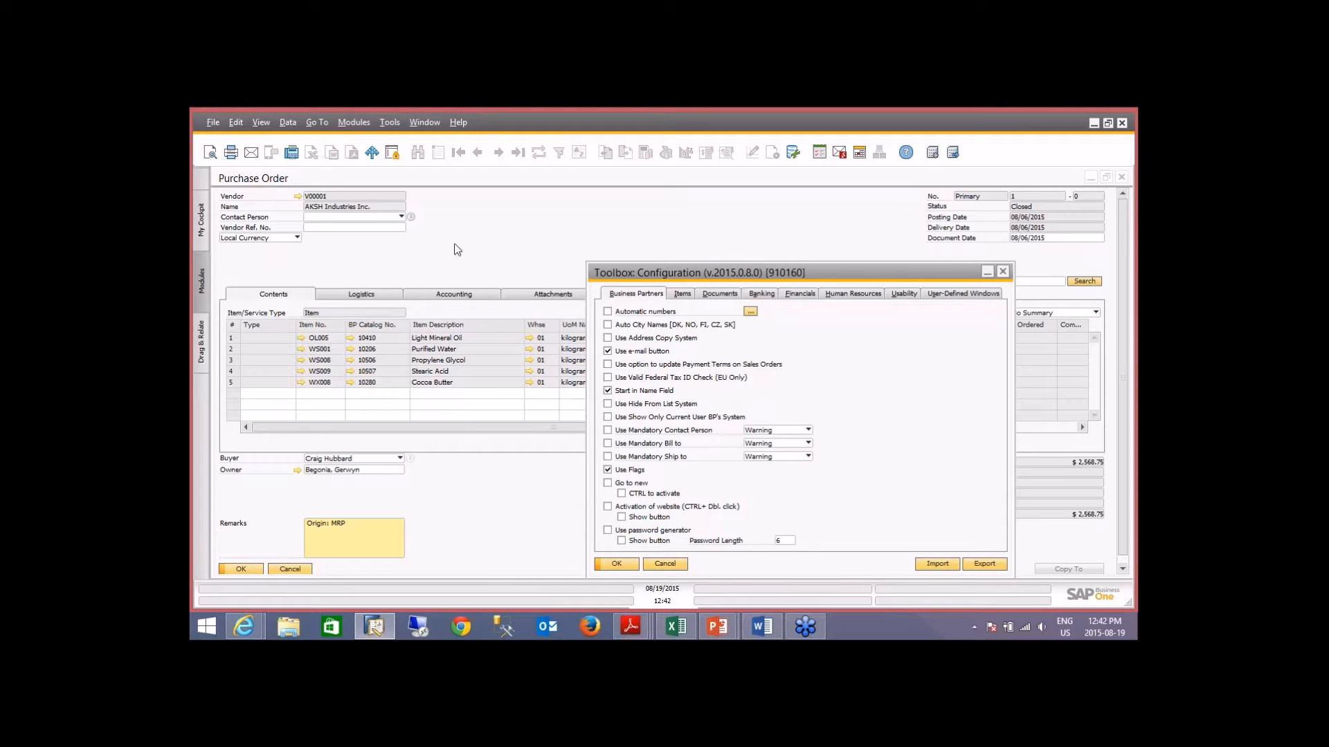
Step: Open the first business partner's master data, start an e-mail to its address from the record, and discard the message unsaved
click(431, 238)
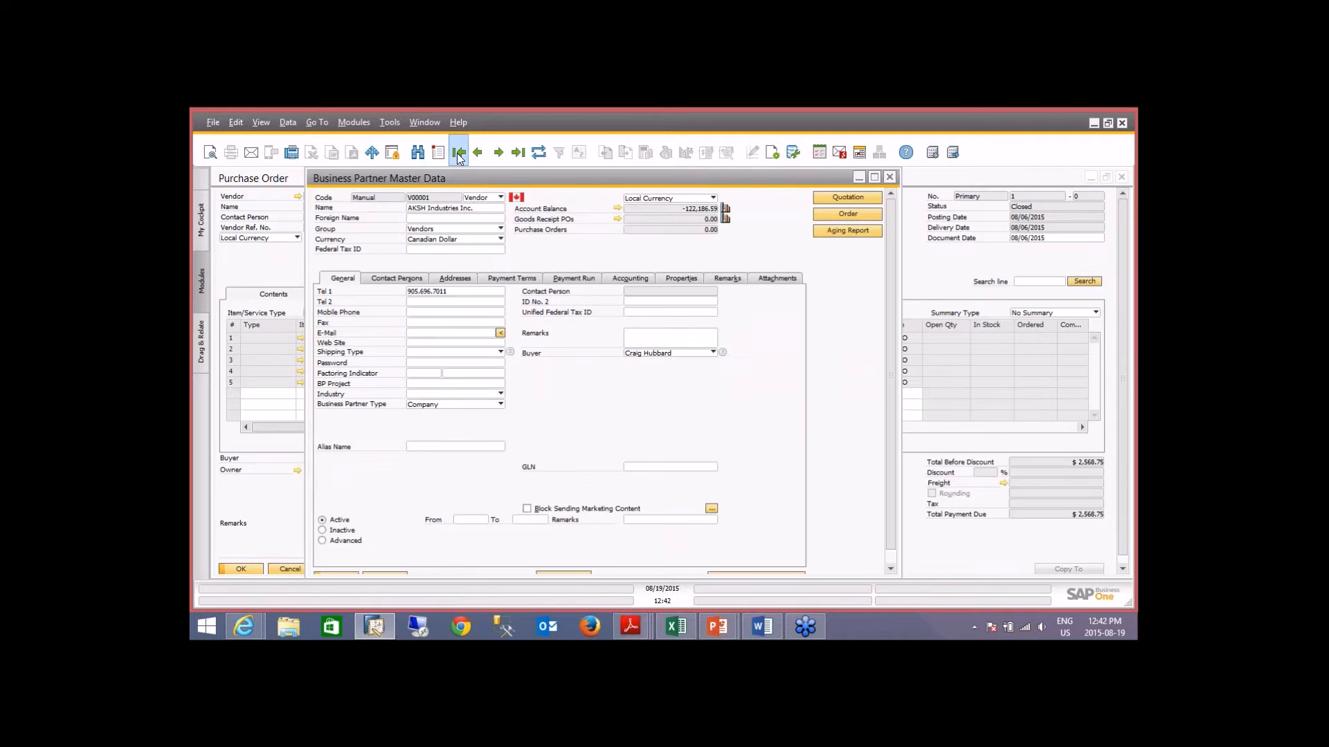
click(458, 153)
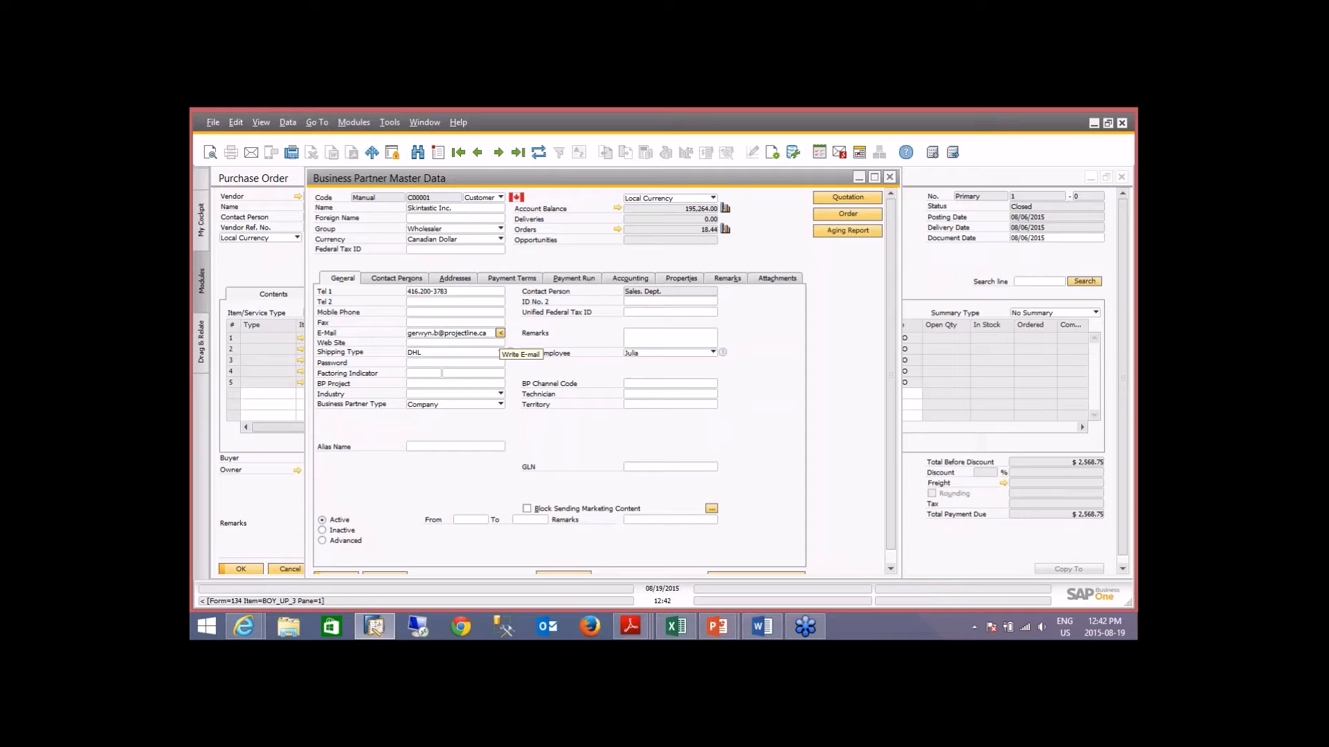
click(500, 333)
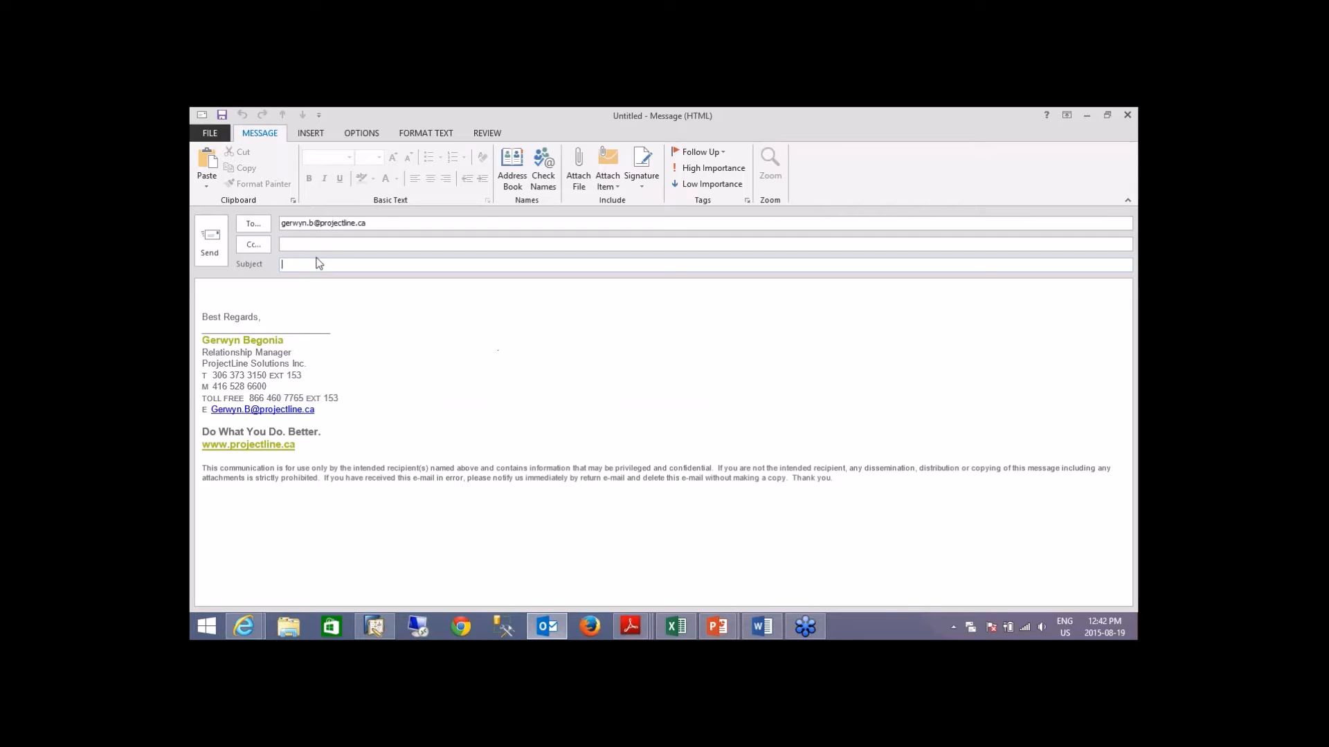
drag(386, 224, 280, 223)
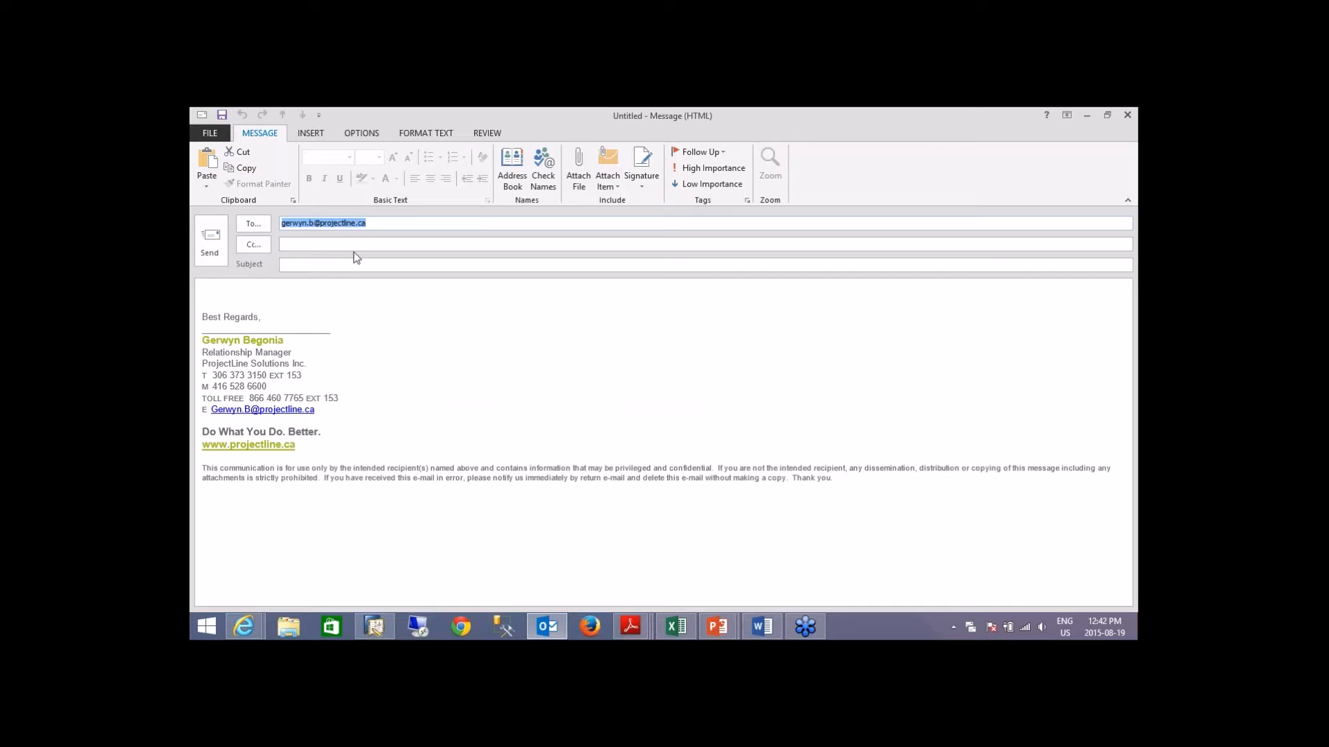
click(219, 294)
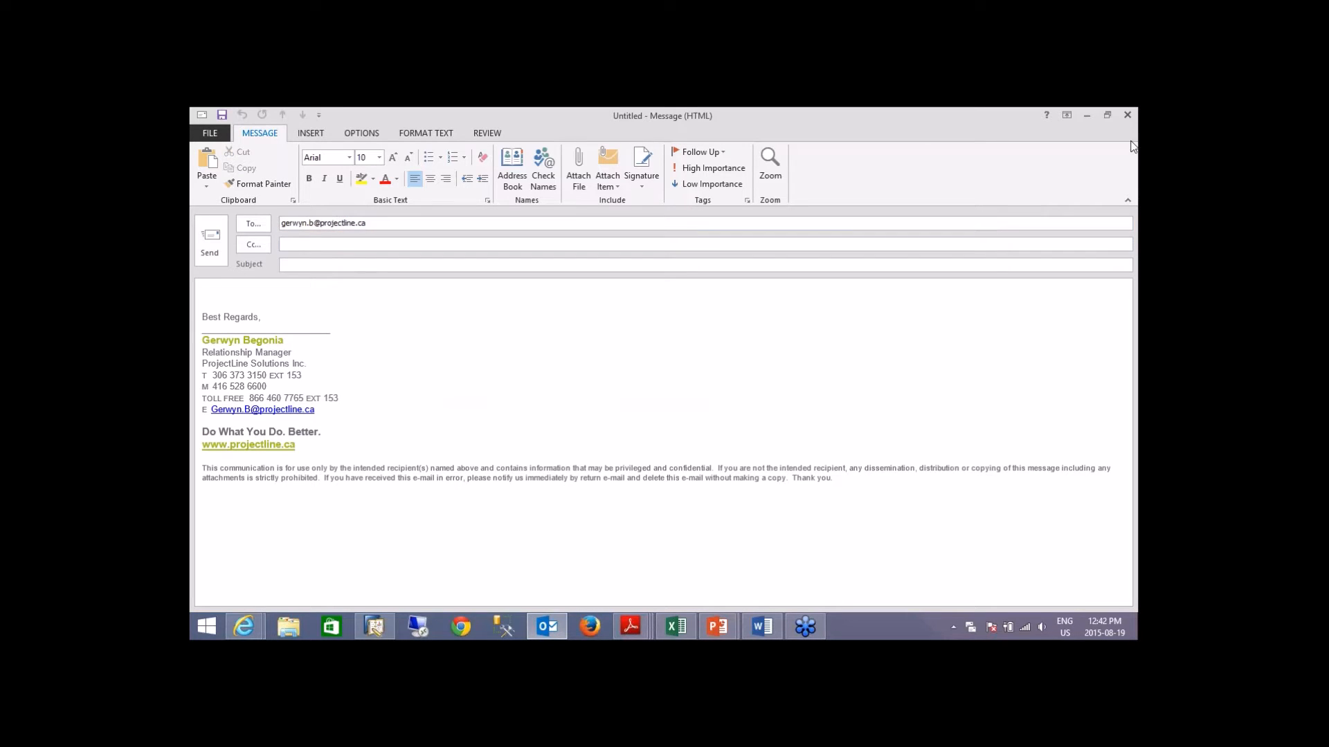
click(1127, 116)
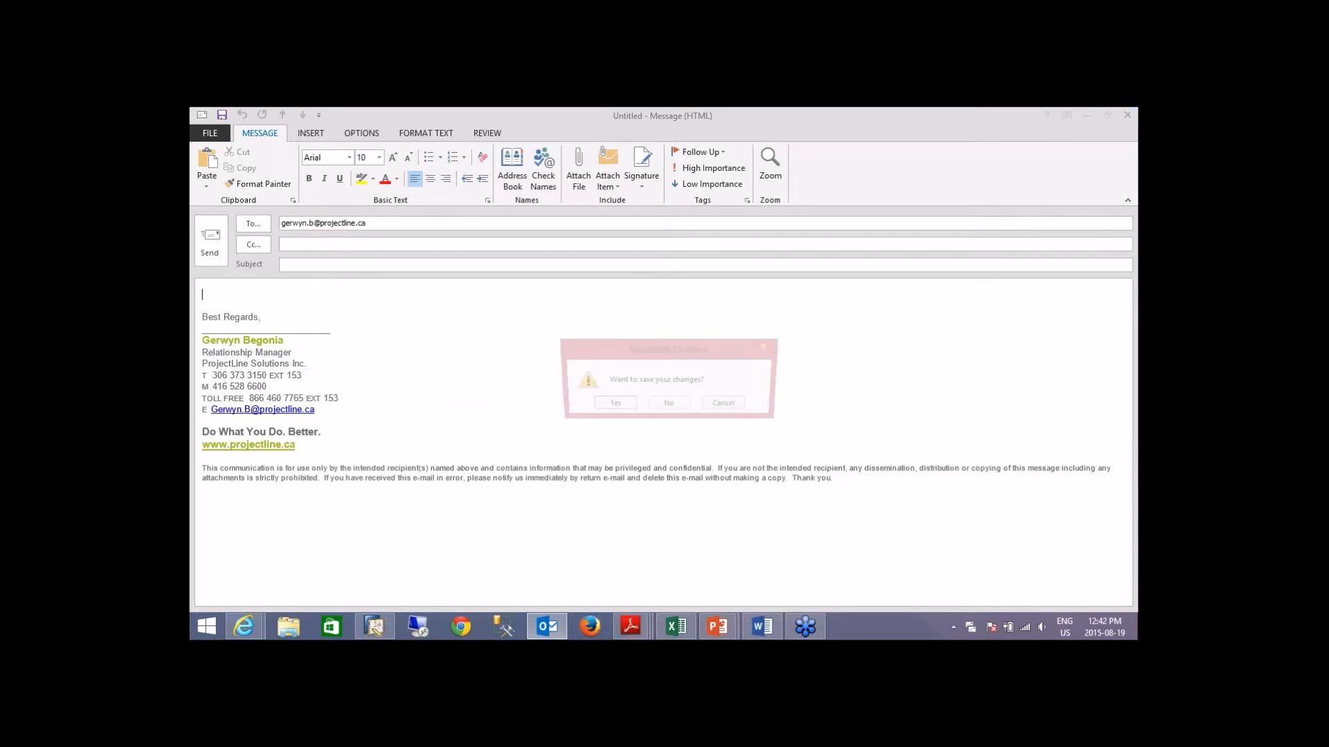
click(666, 405)
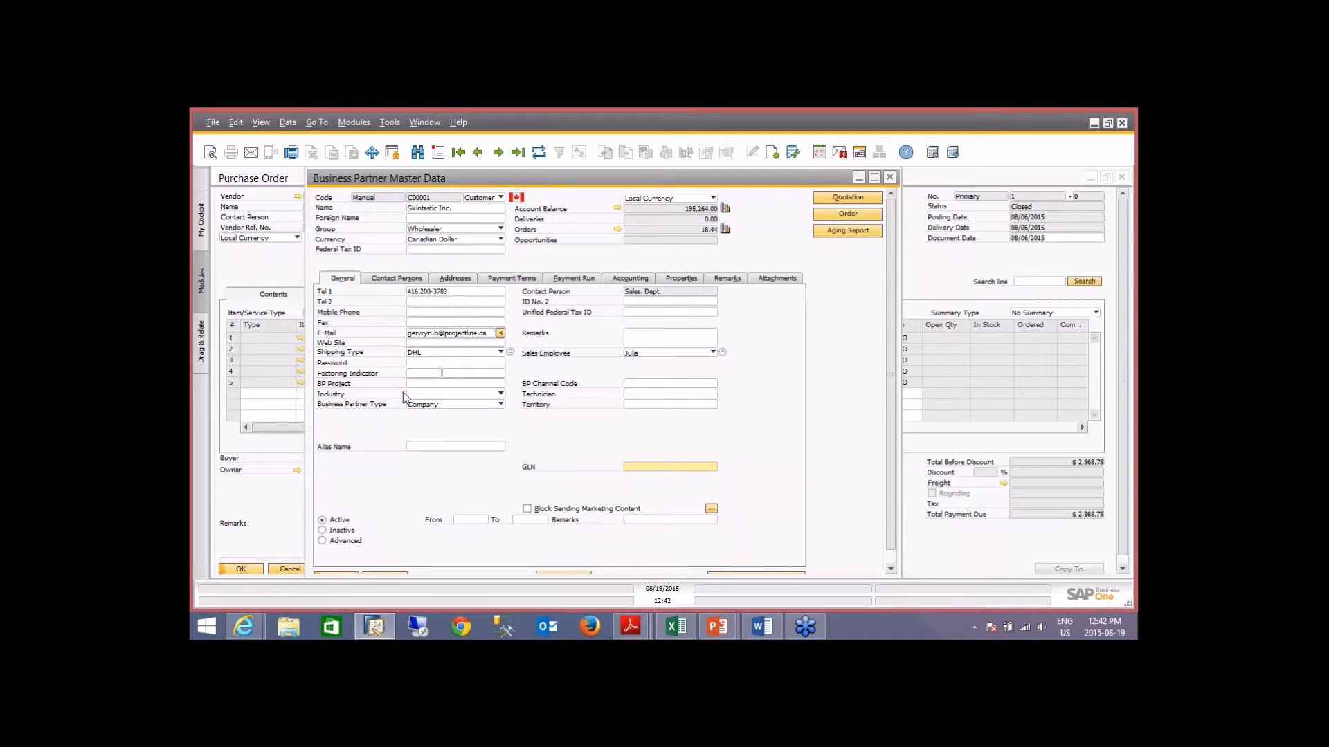
Step: Examine the bill-to address of Skintastic Inc. and close the business partner master data
click(463, 280)
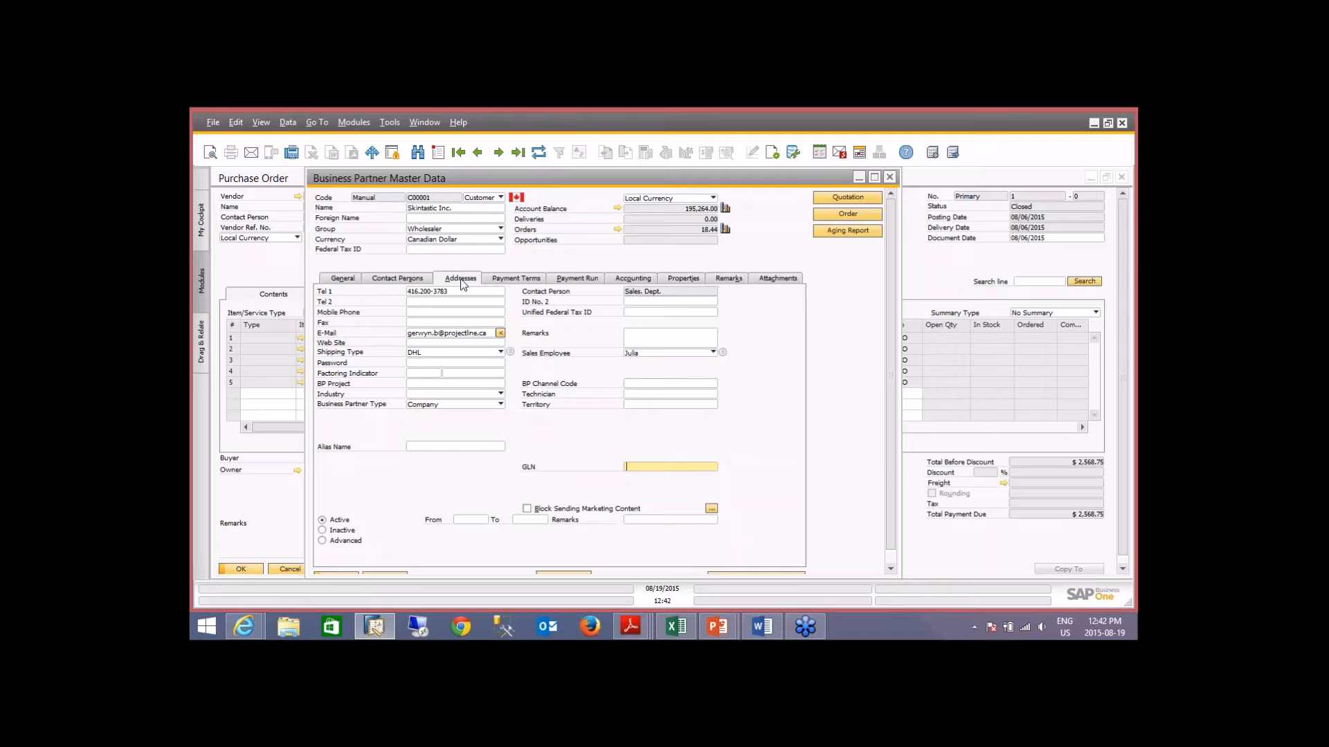
click(410, 313)
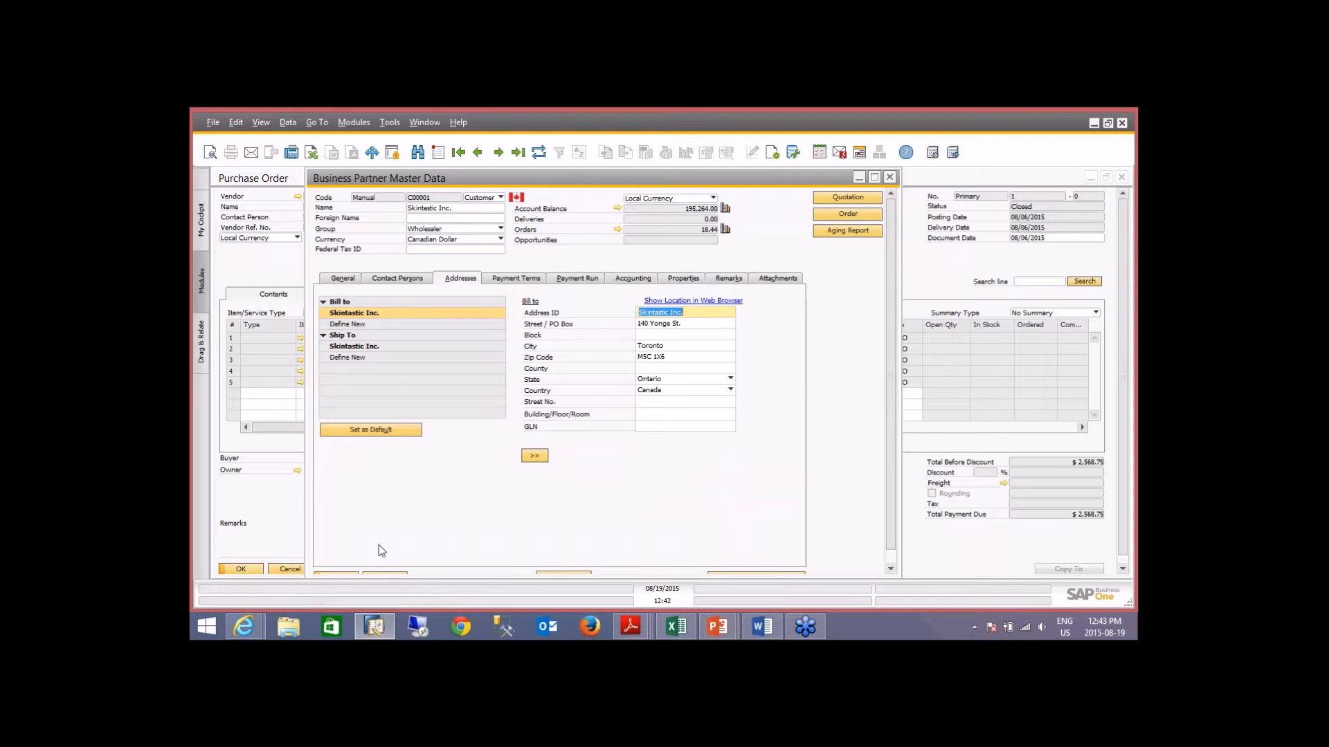
click(889, 178)
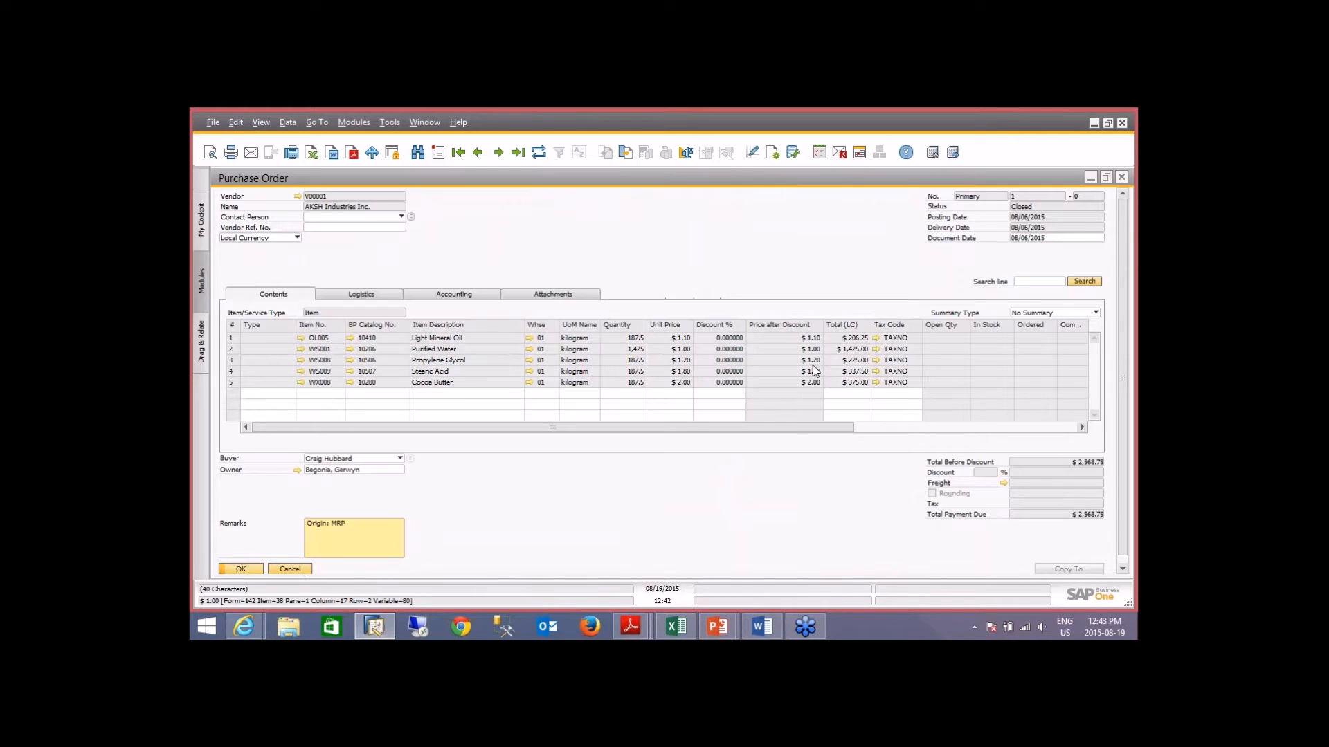
Step: Reopen the toolbox configuration, review the item and document options including Go to new, and cancel without changes
right_click(734, 247)
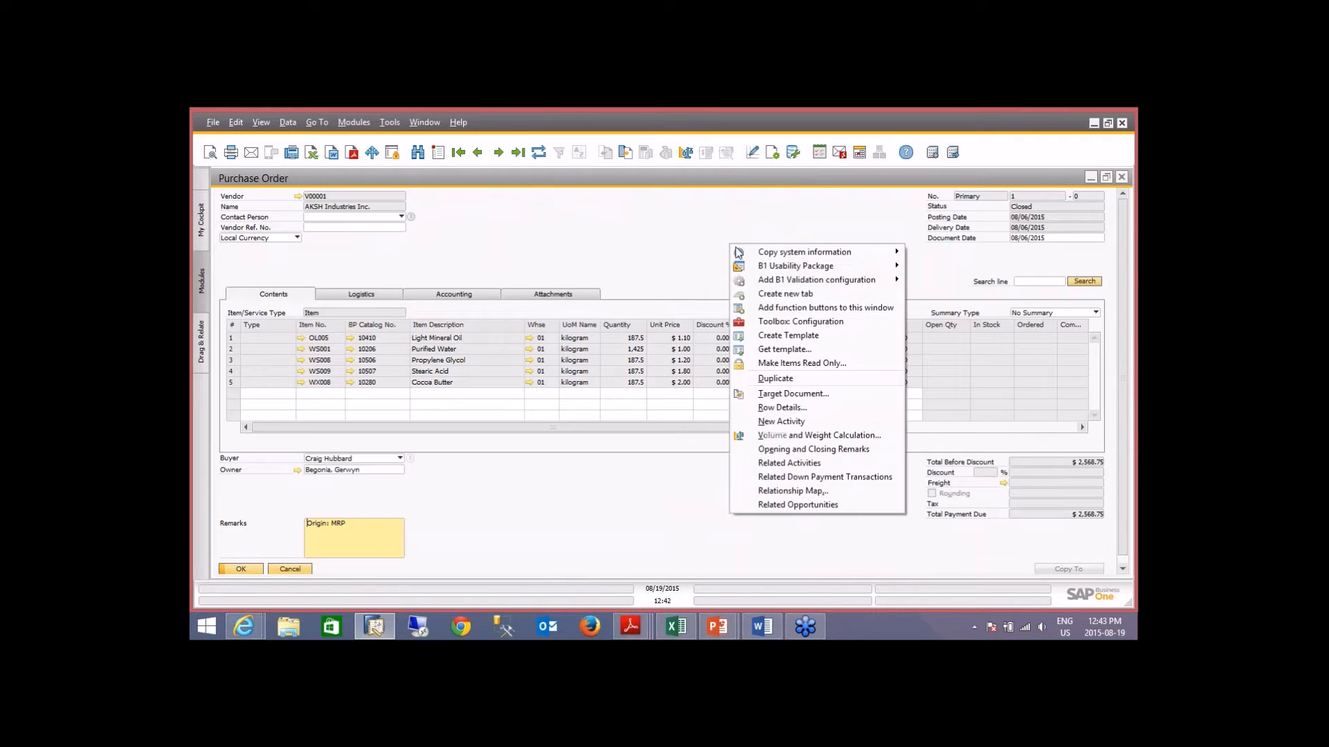
click(774, 323)
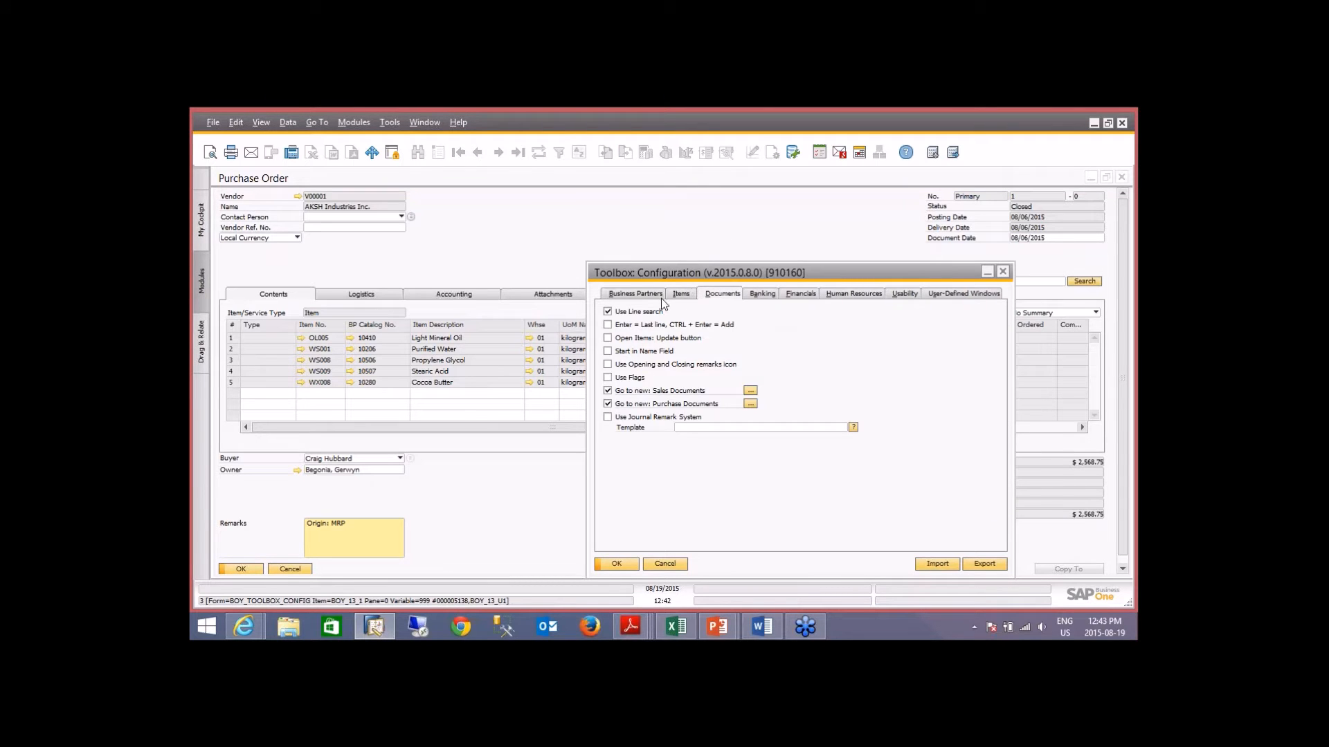
click(684, 296)
click(717, 296)
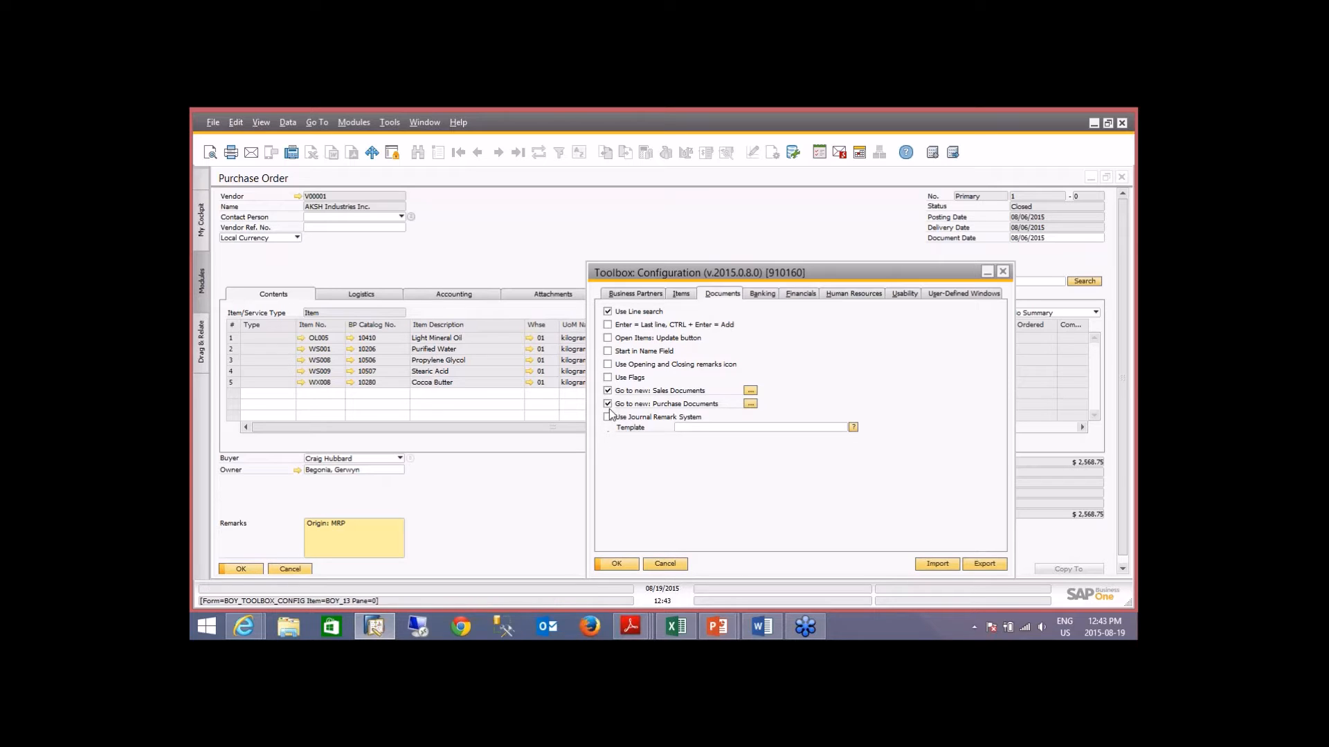
click(663, 565)
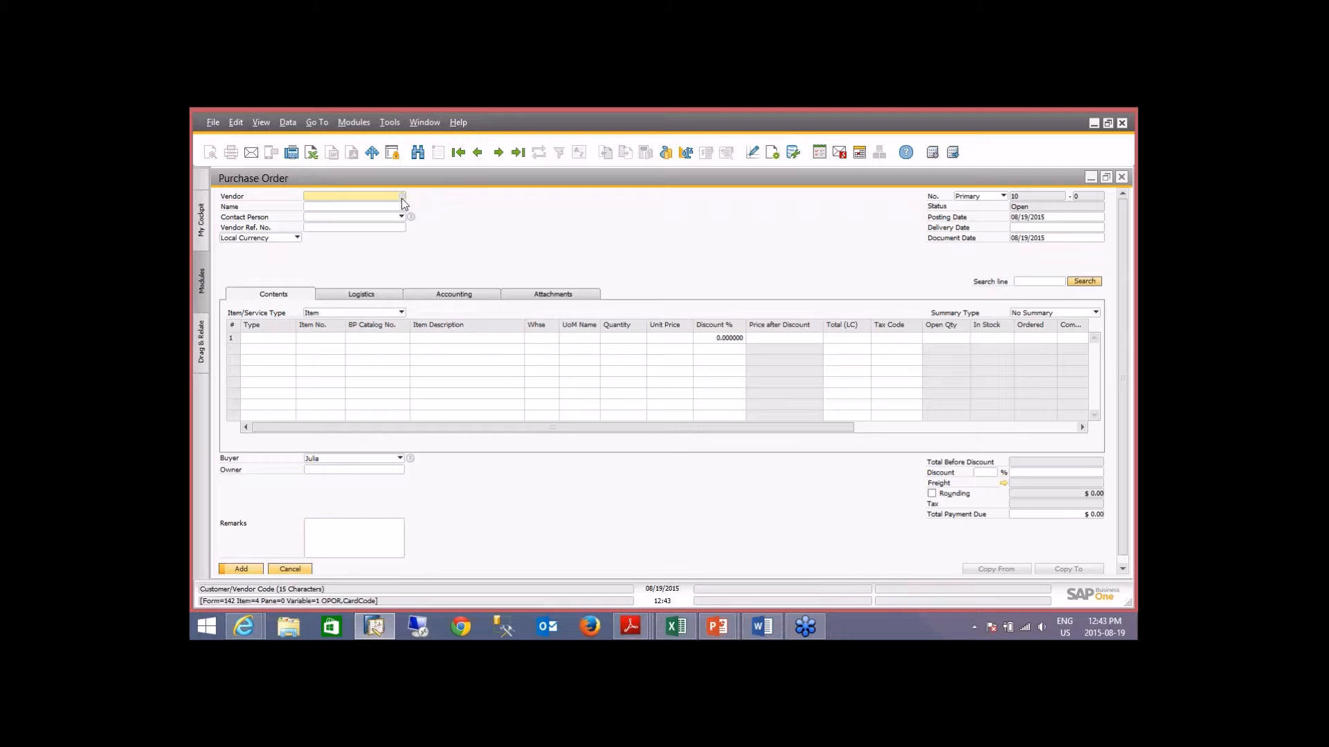
Step: Fill in the new purchase order with vendor AKSH Industries Inc. and item 700510.5, 28/415 Silver 8445 Flip Cap
click(402, 197)
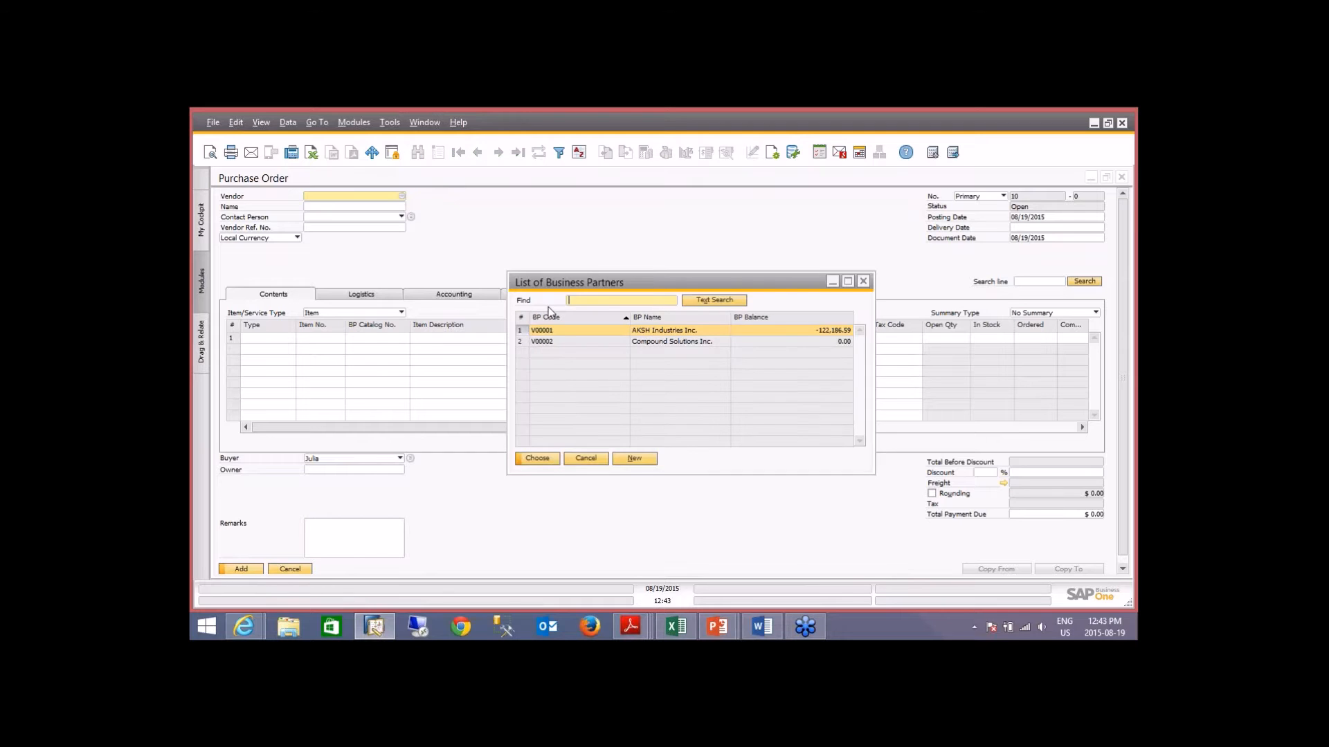
click(537, 458)
click(326, 345)
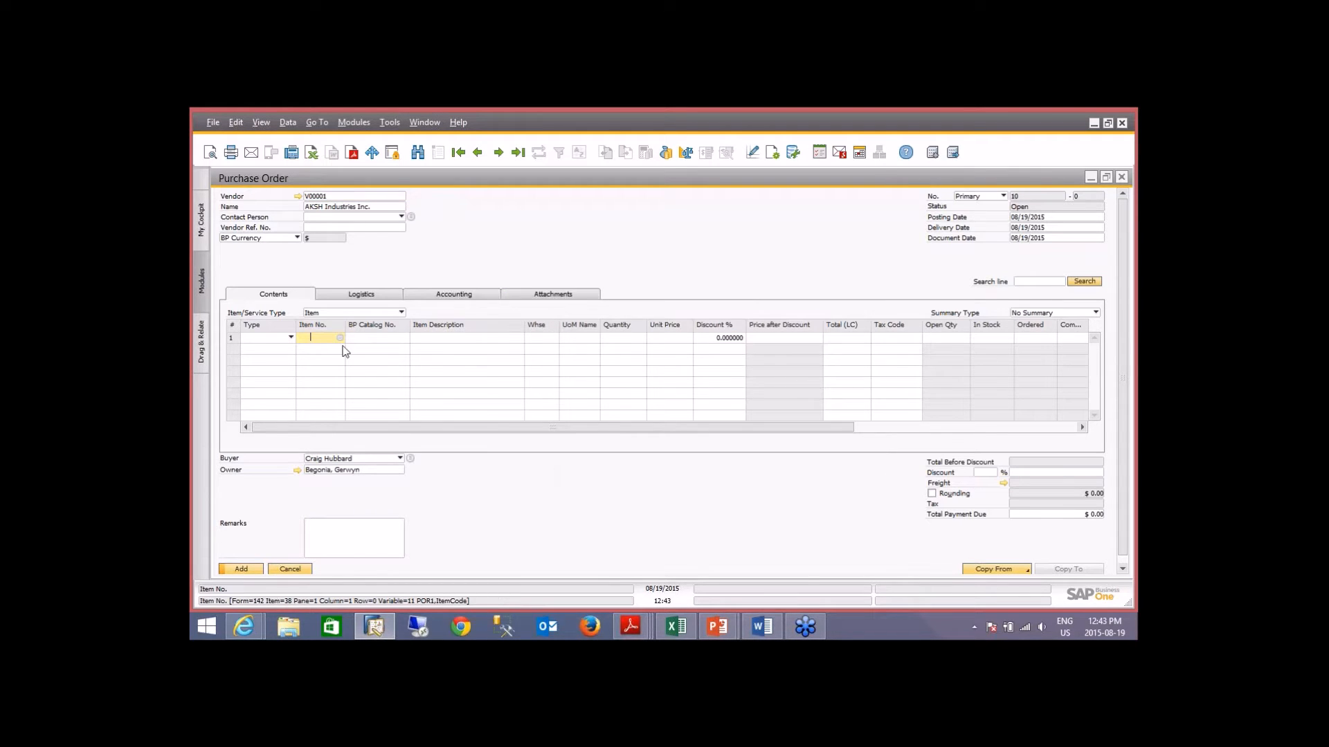
click(340, 338)
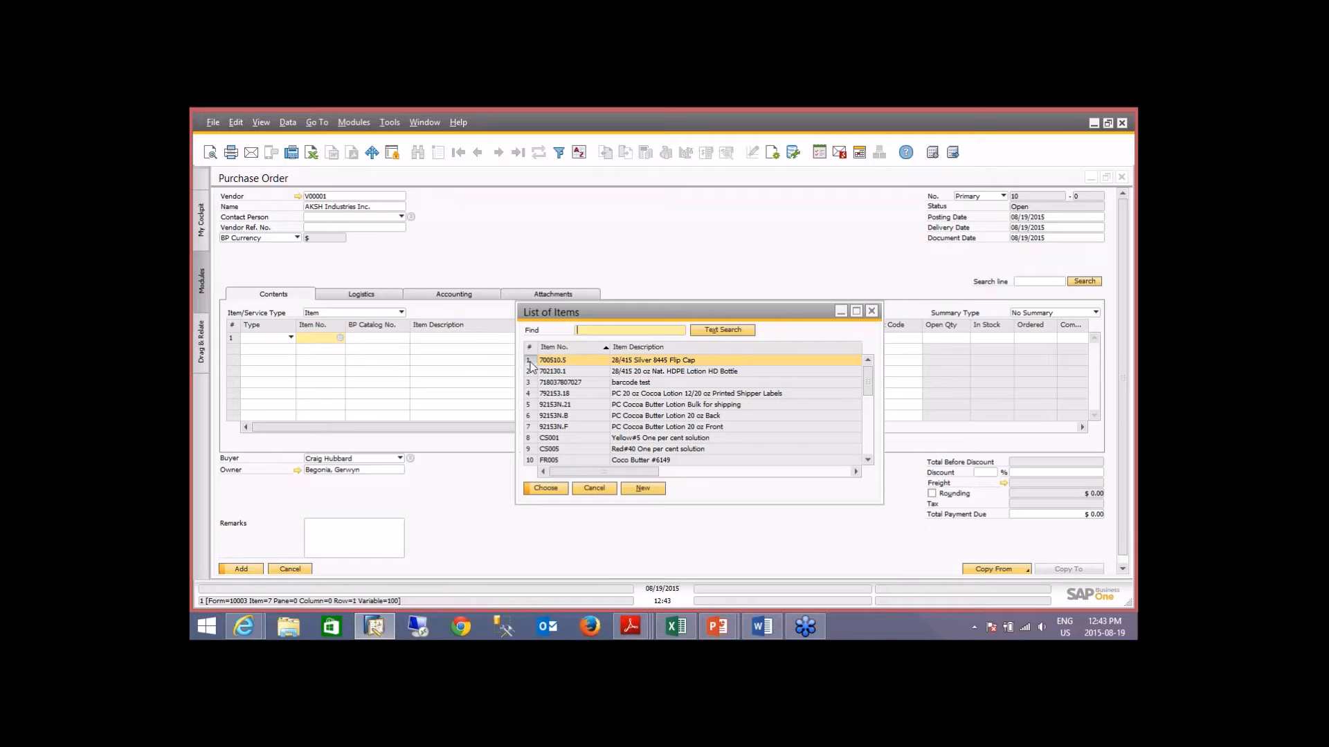
double_click(529, 362)
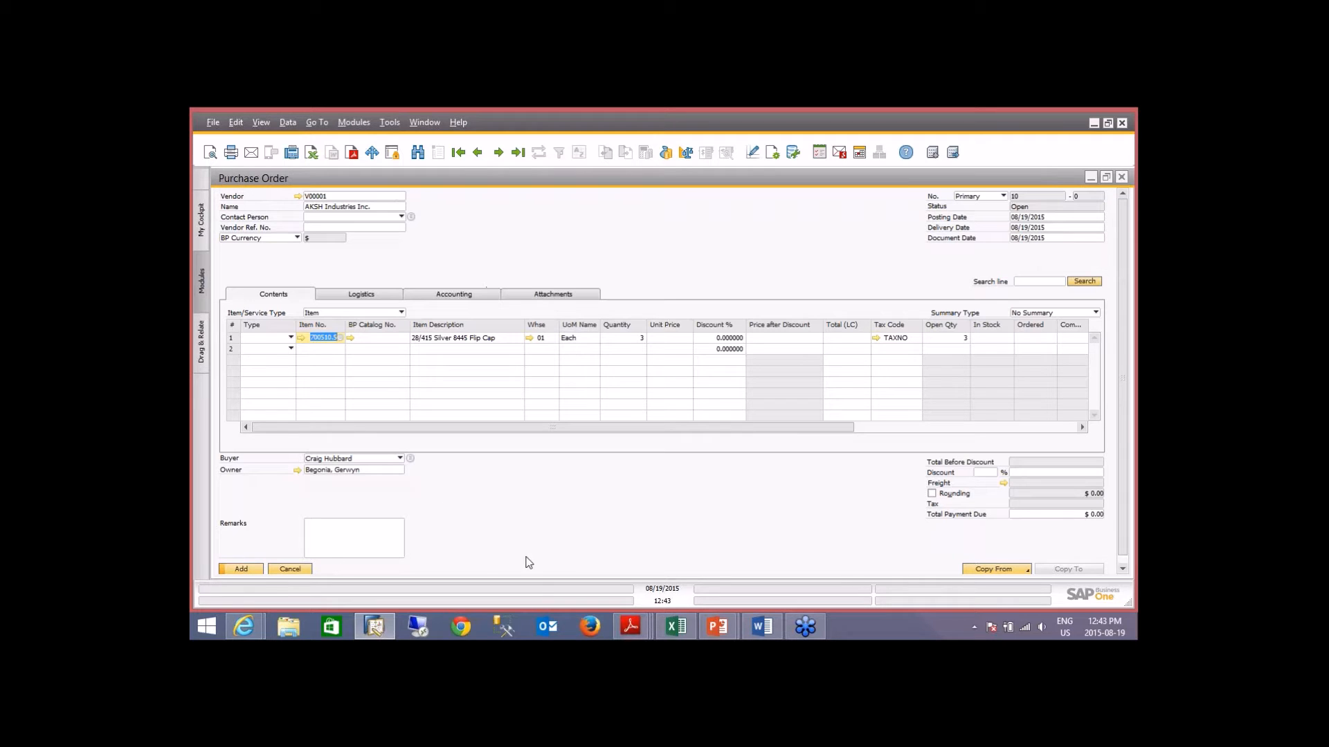
Step: Set the vendor reference number to 87686 and add the purchase order
click(241, 569)
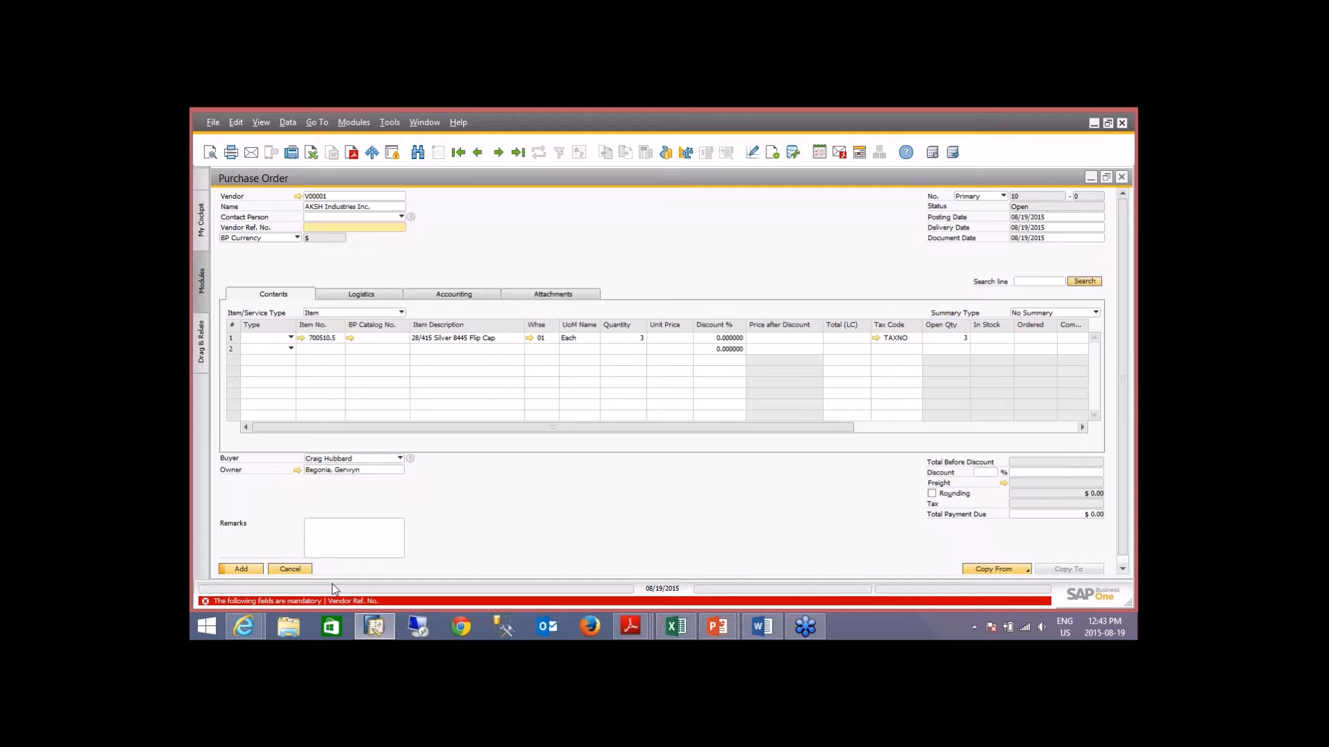
click(352, 229)
text(87686)
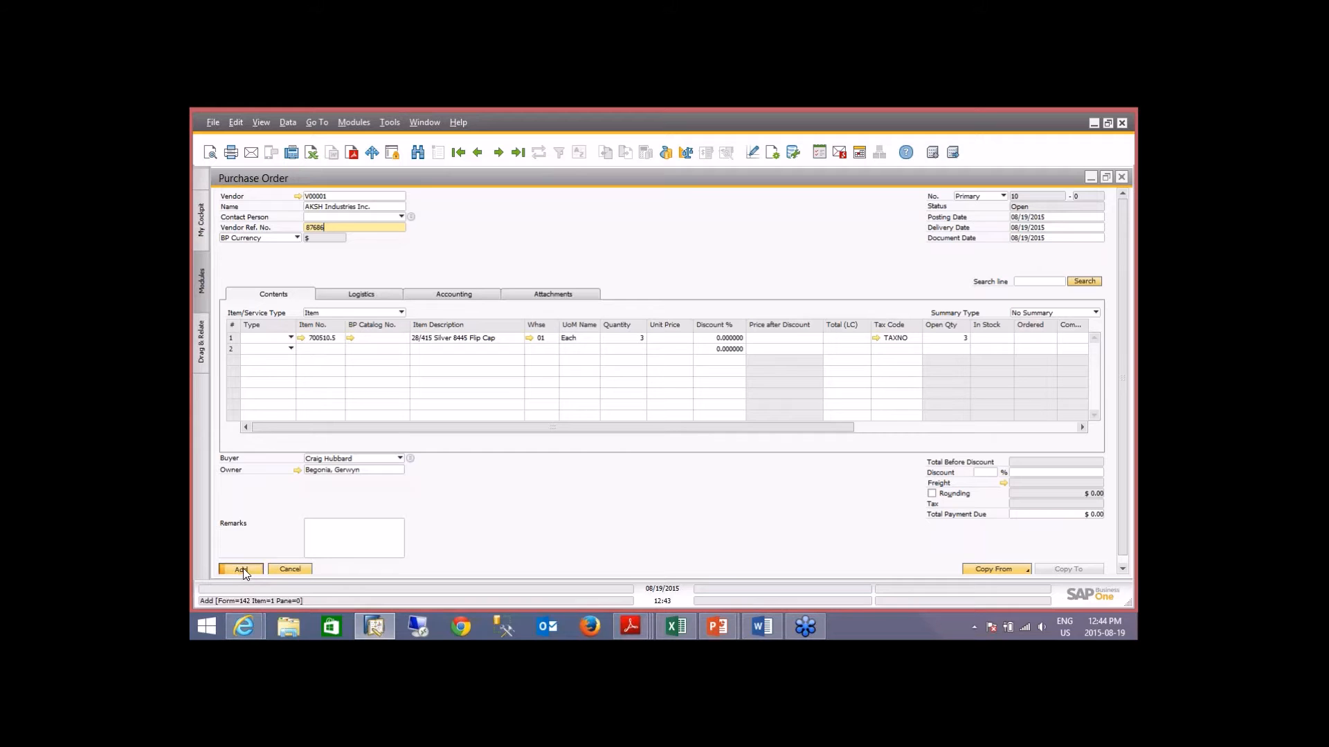
click(243, 568)
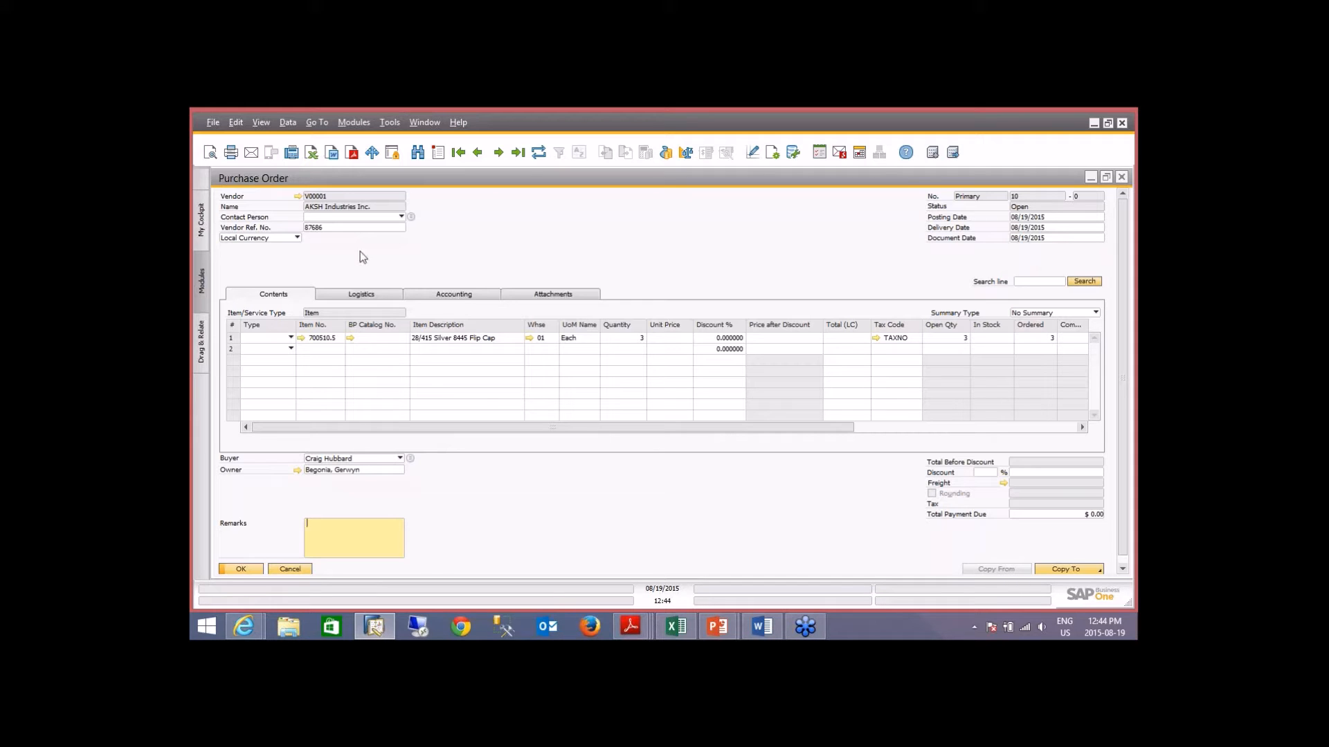
Step: Close the purchase order and examine the Financials options in the toolbox configuration
click(1103, 179)
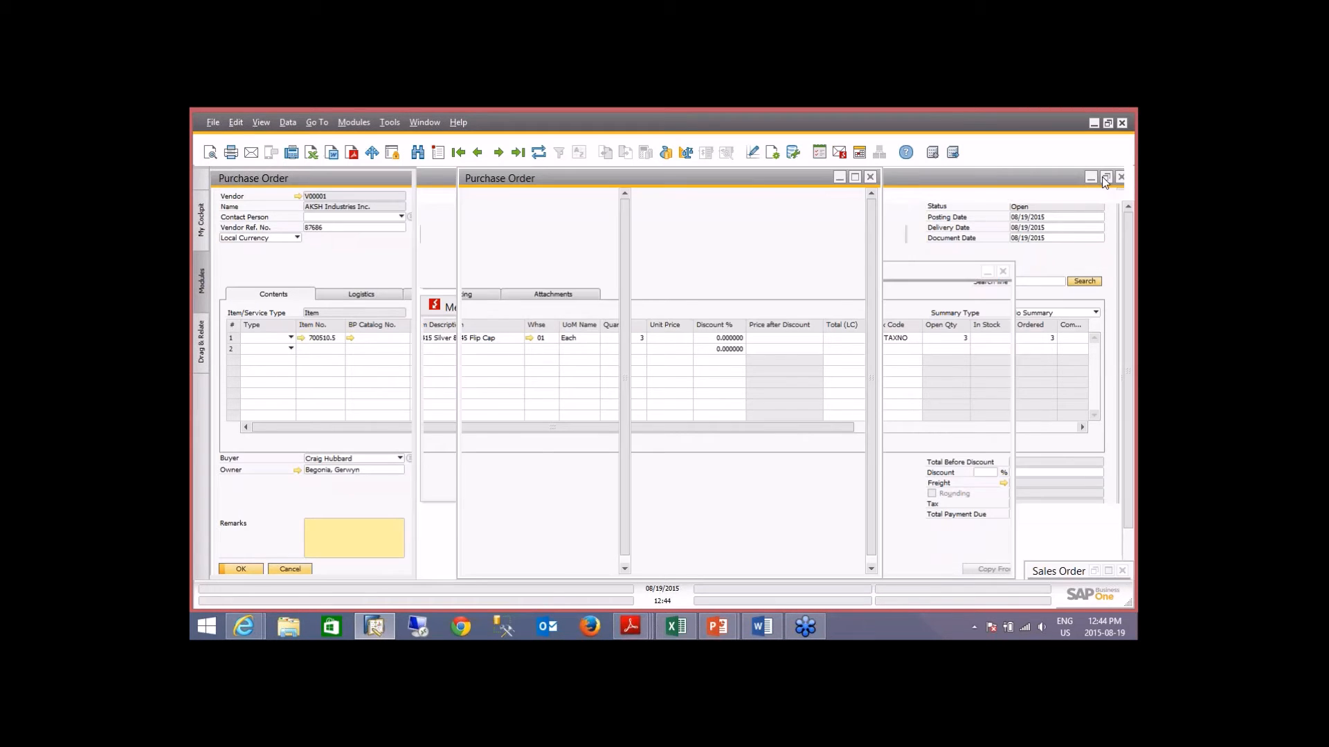
click(870, 177)
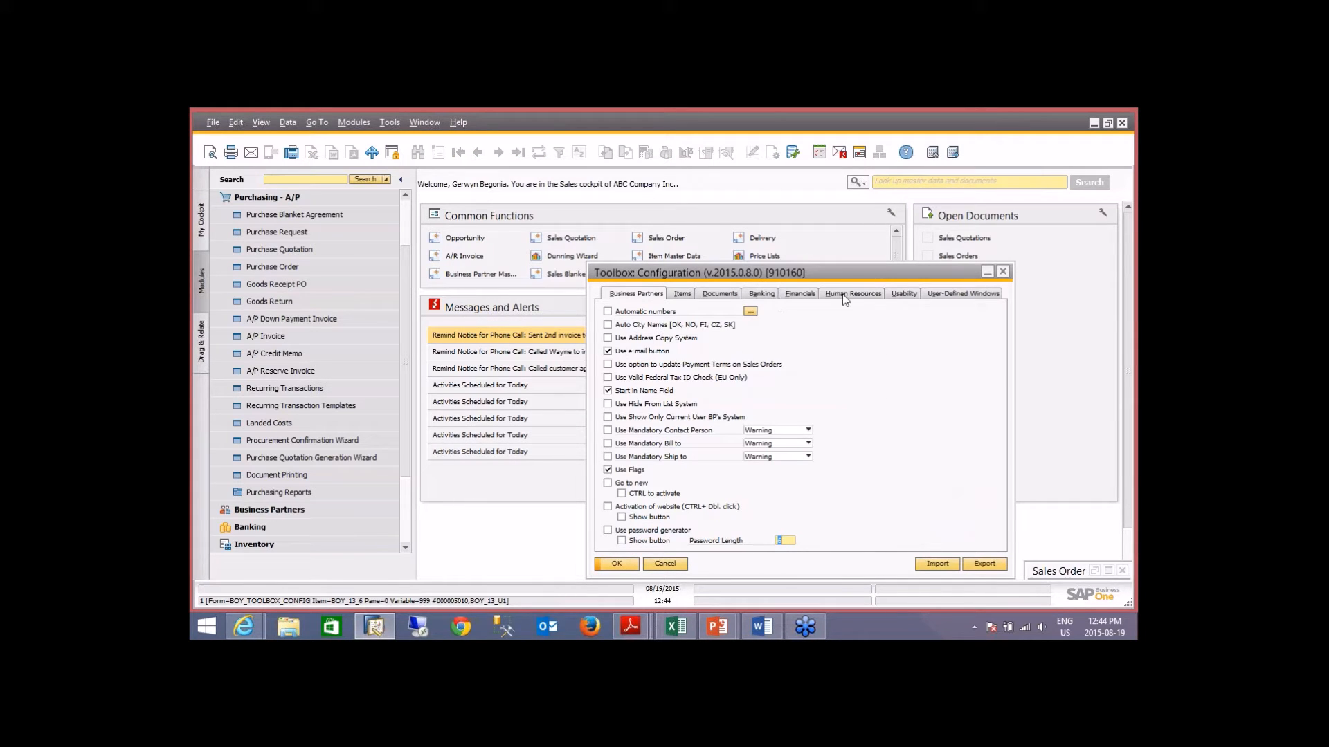
click(796, 295)
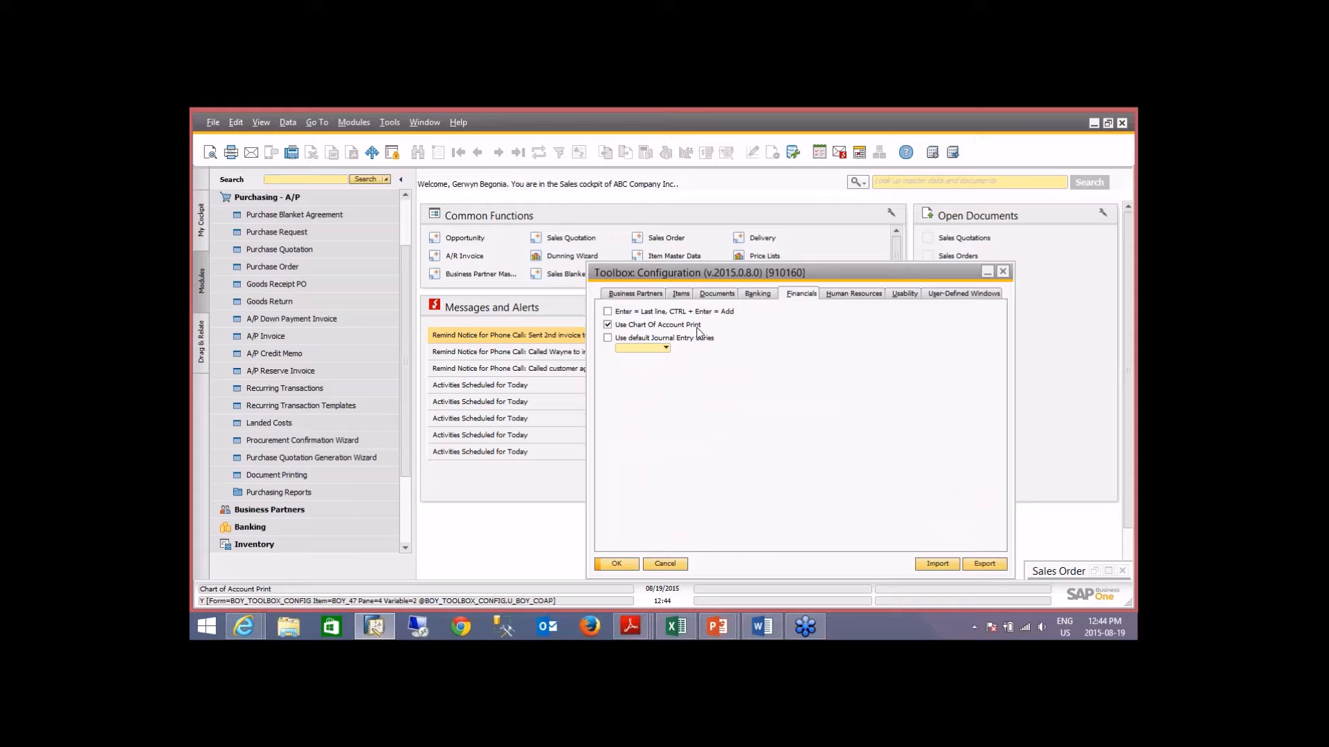
Step: Open the chart of accounts, select the Cash on Hand - Clearing account and generate a print preview of the chart
click(269, 198)
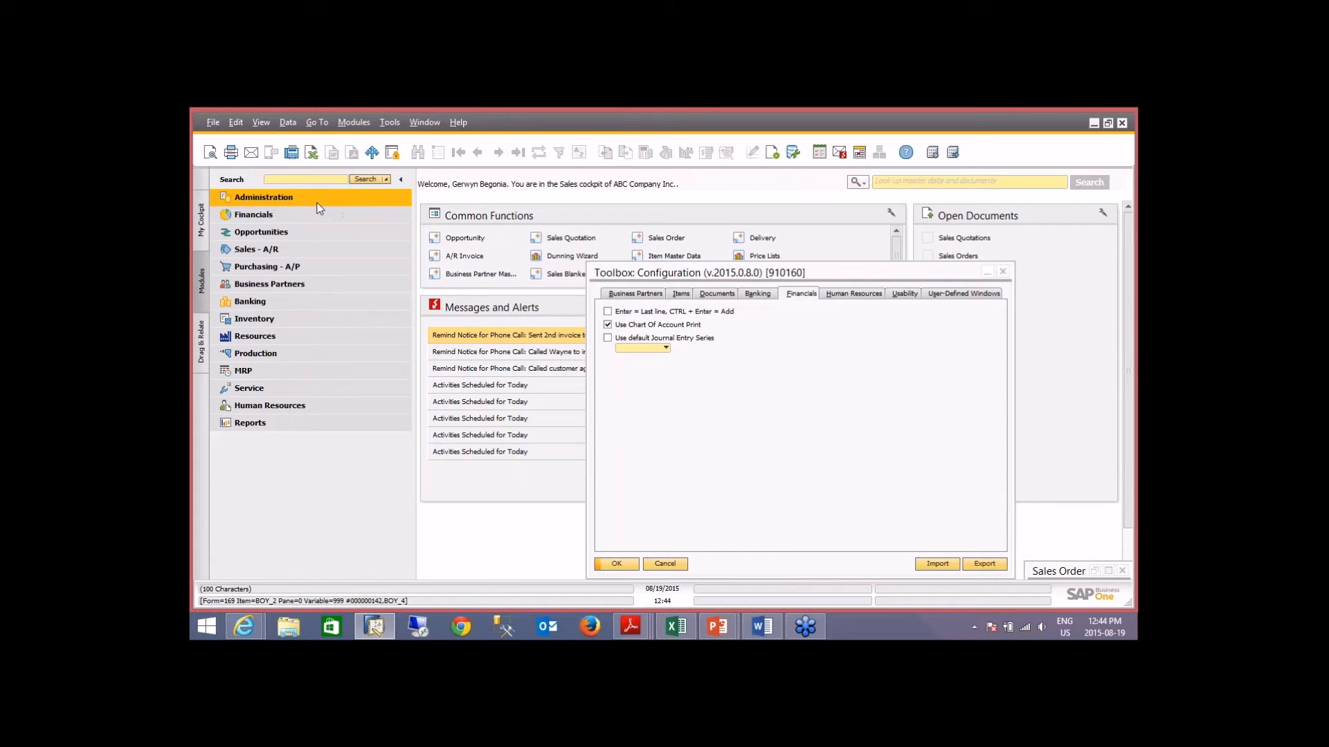
click(267, 216)
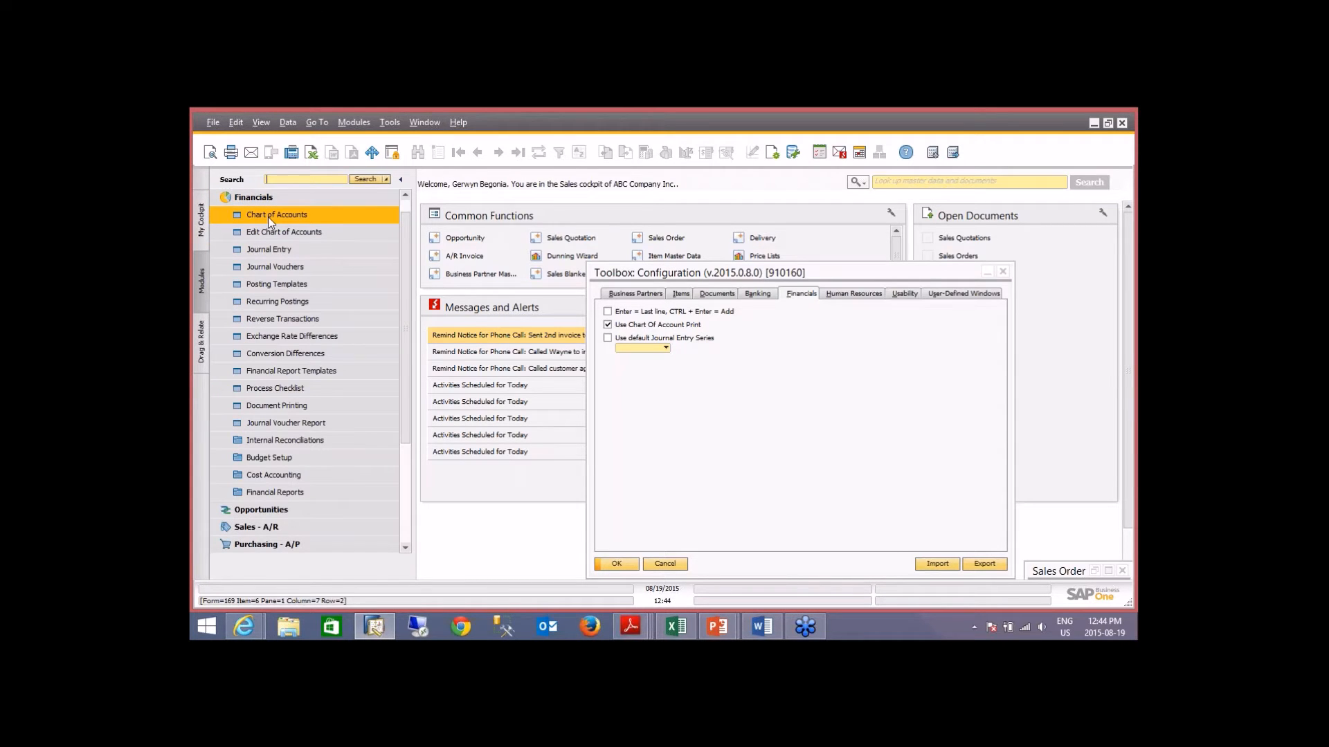
click(270, 216)
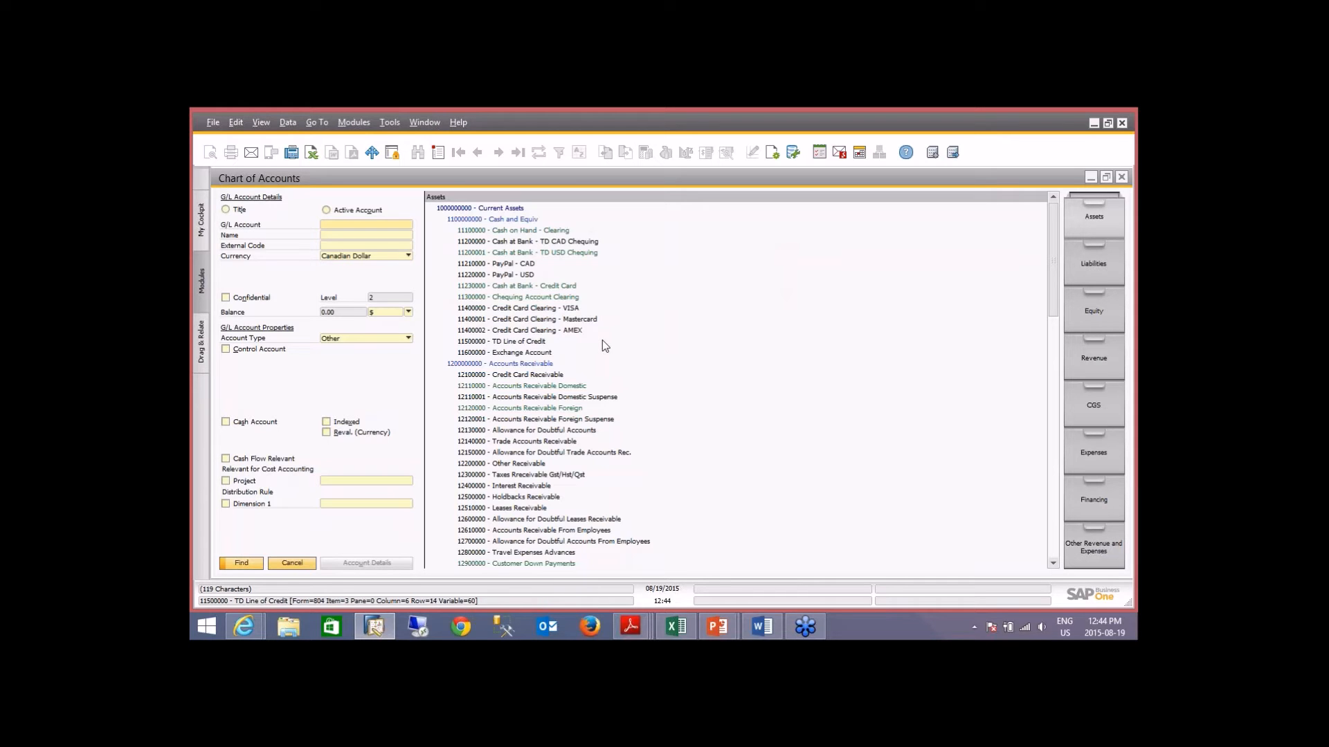
mouse_move(1052, 224)
mouse_down()
mouse_move(1019, 467)
mouse_move(1031, 224)
mouse_up()
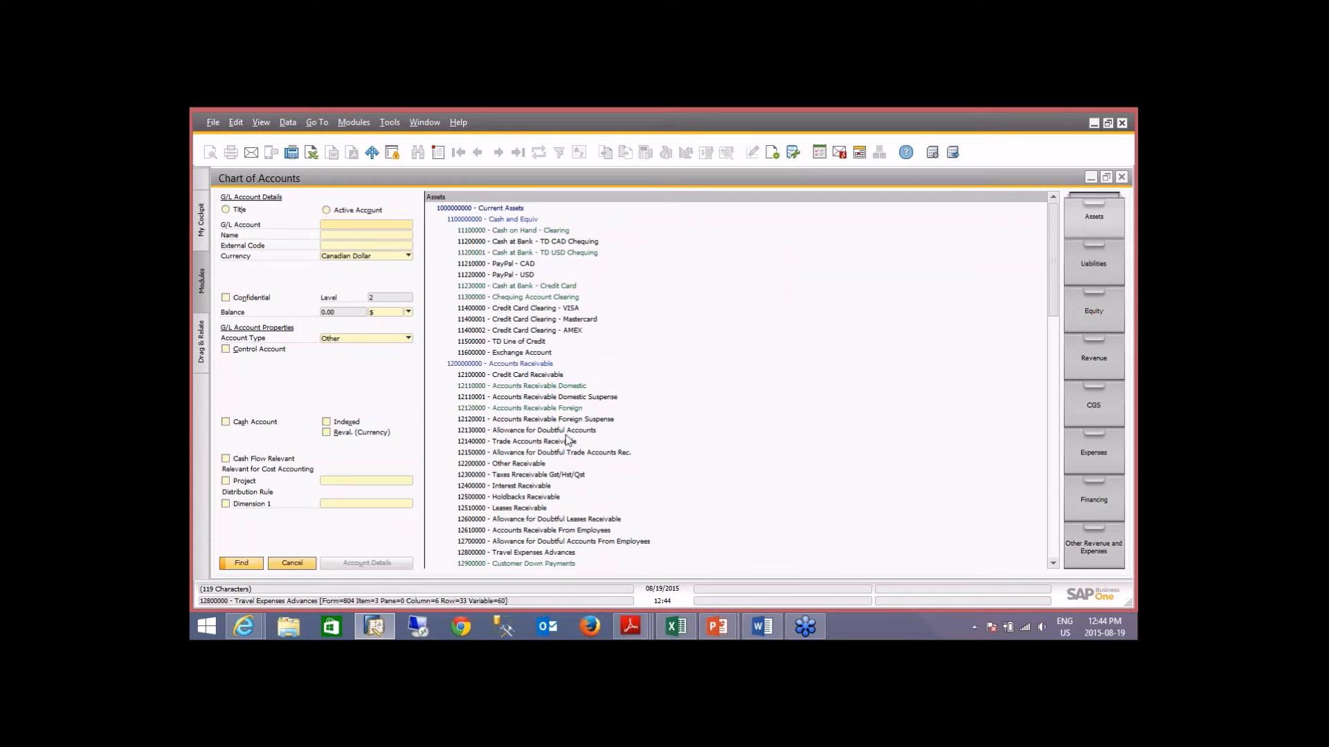
click(495, 230)
click(211, 152)
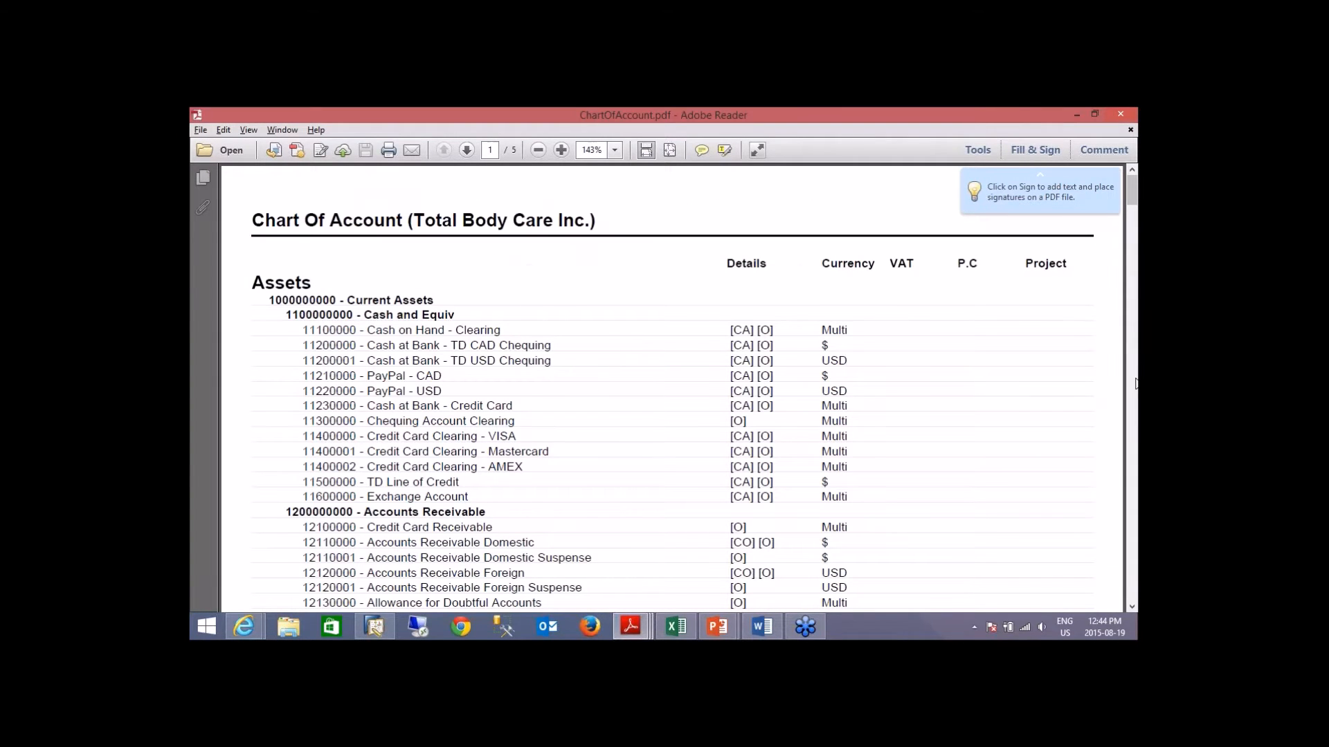
Step: Examine the pages of the chart of accounts PDF and switch back to SAP Business One
scroll(1135, 384, down, 20)
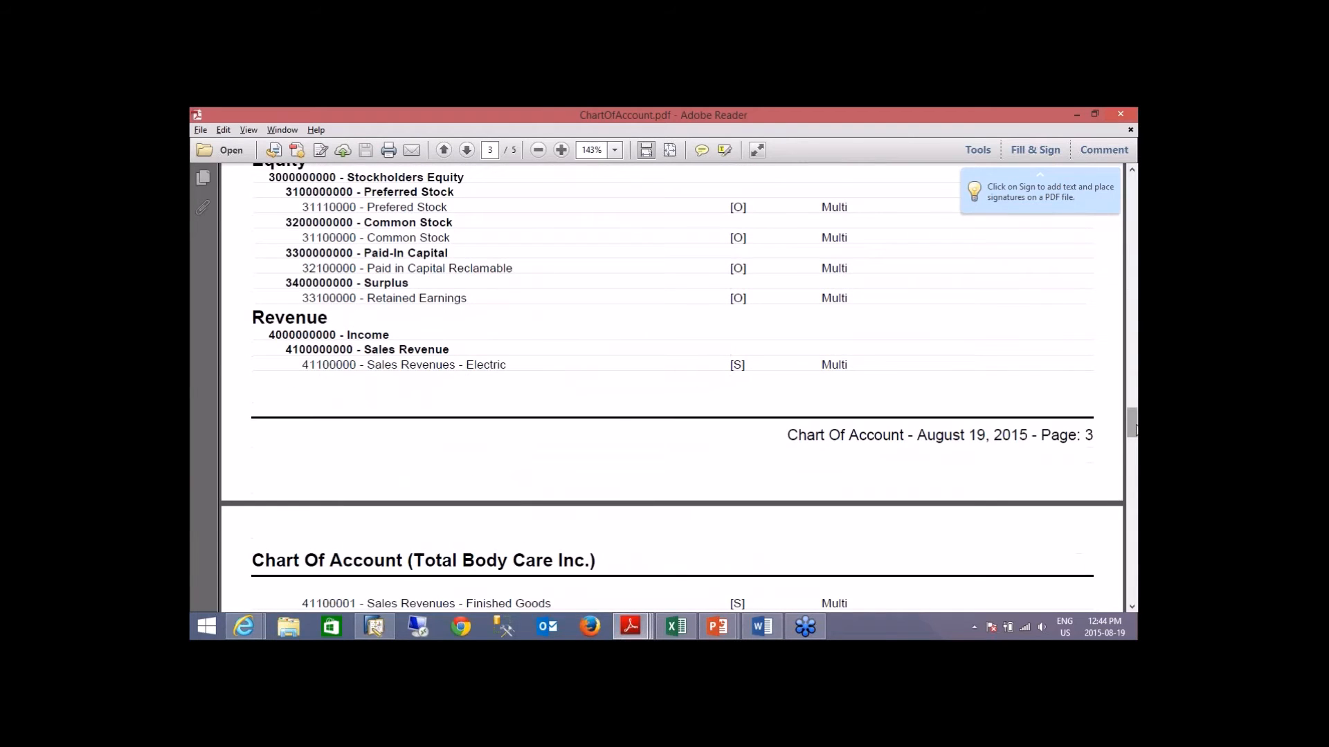
drag(1132, 423, 1128, 155)
click(1077, 115)
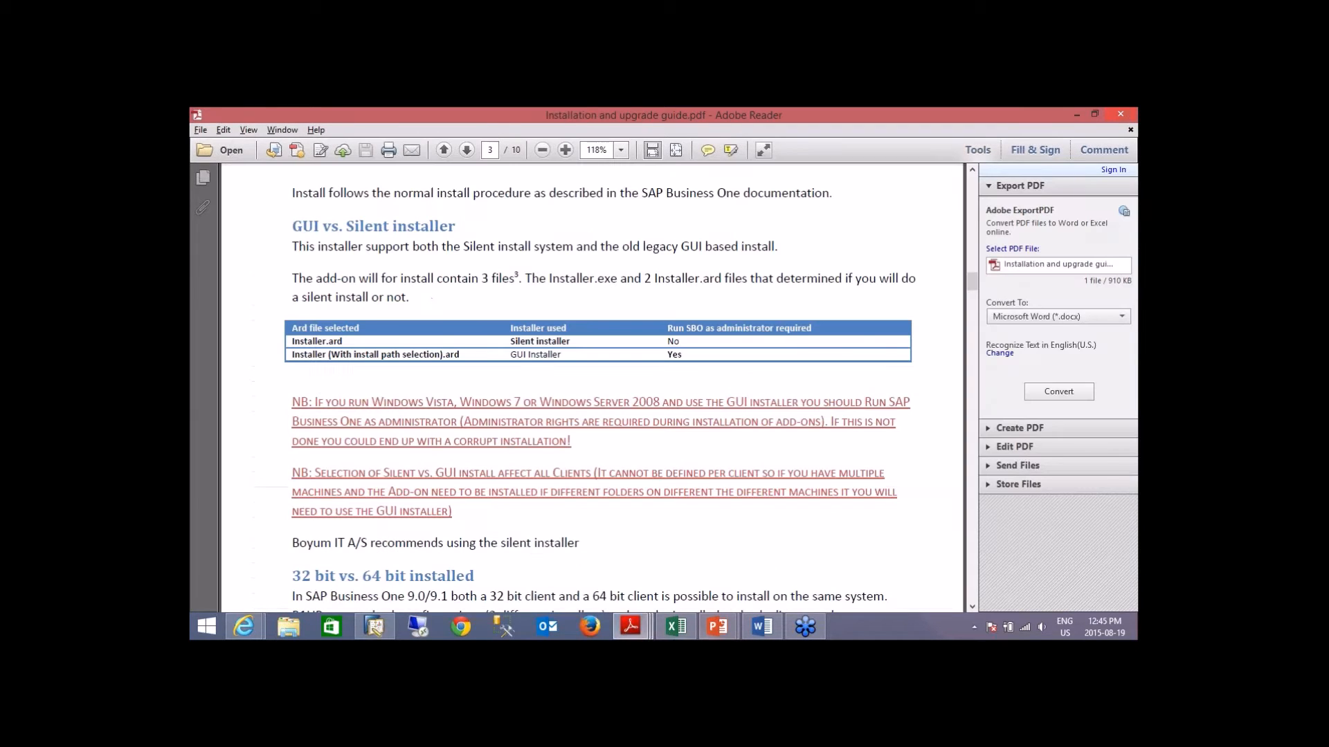
click(386, 624)
Step: Close the chart of accounts, review the Usability options in the toolbox configuration and cancel without changes
click(291, 563)
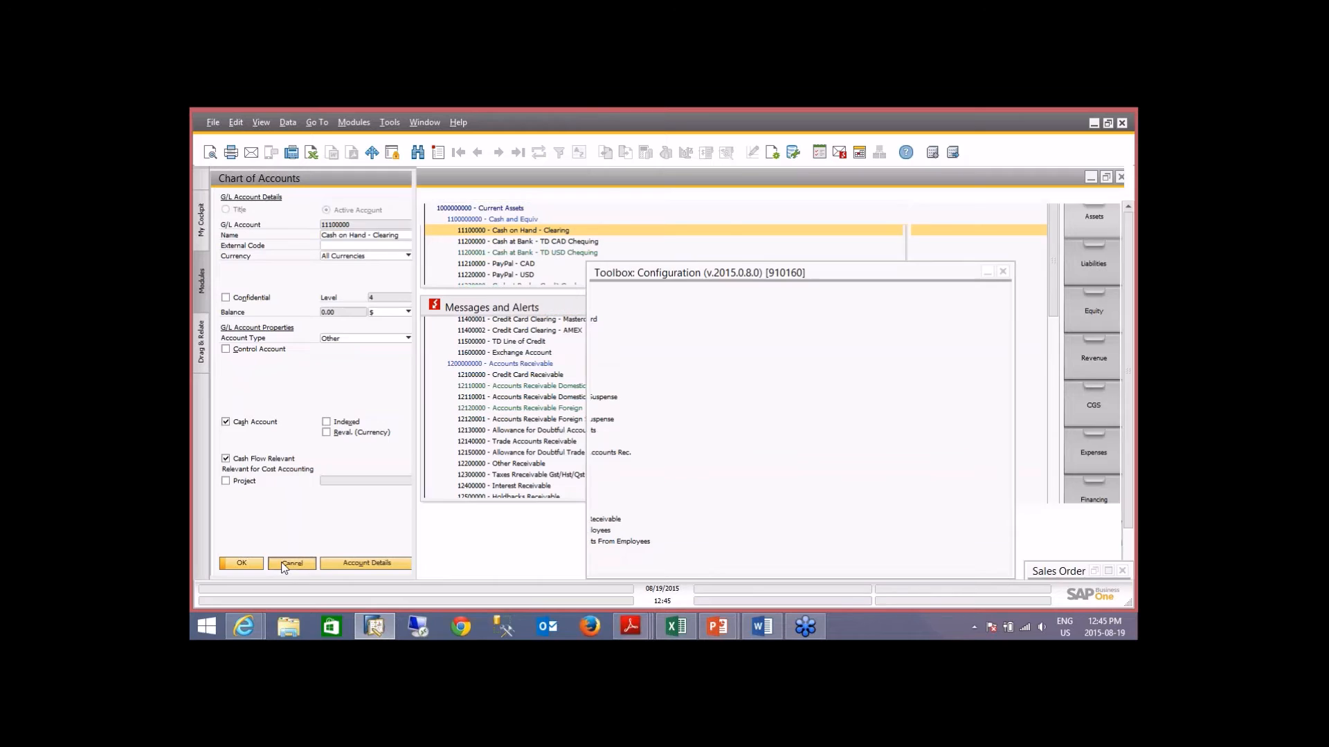
click(906, 296)
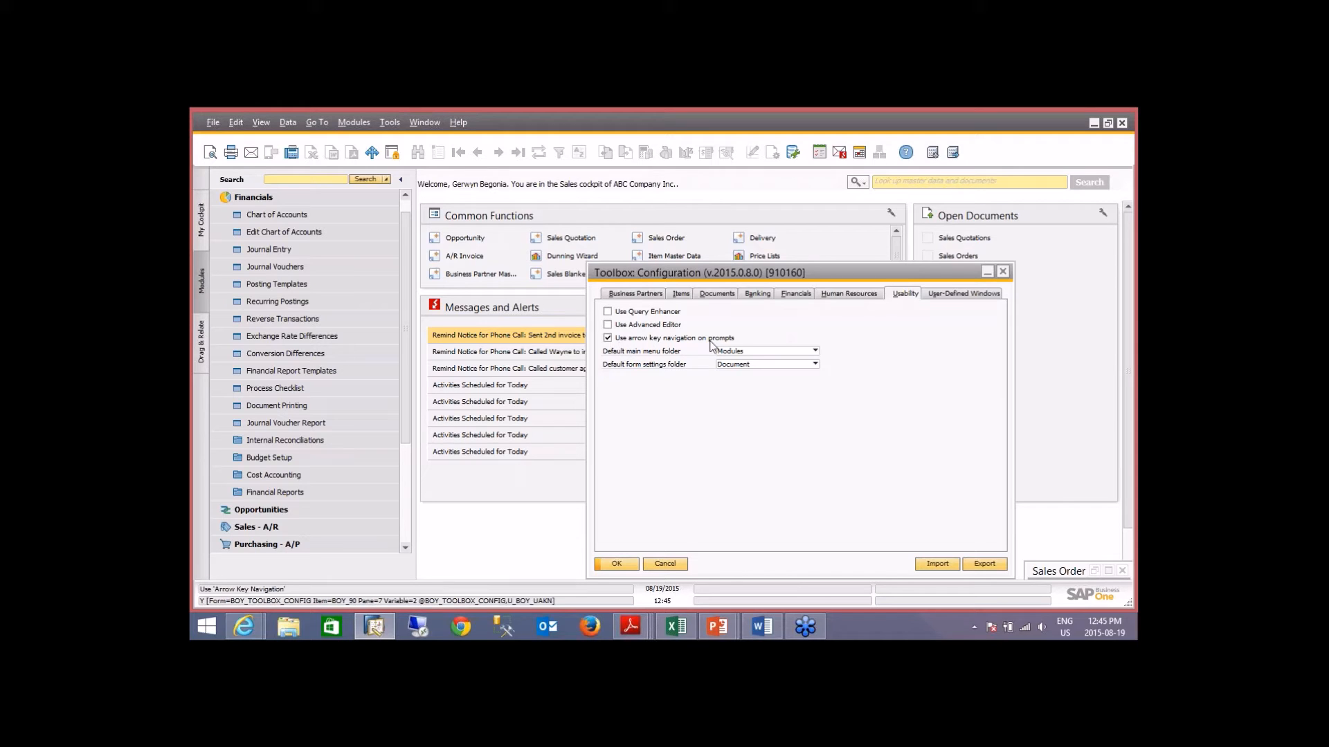
click(667, 567)
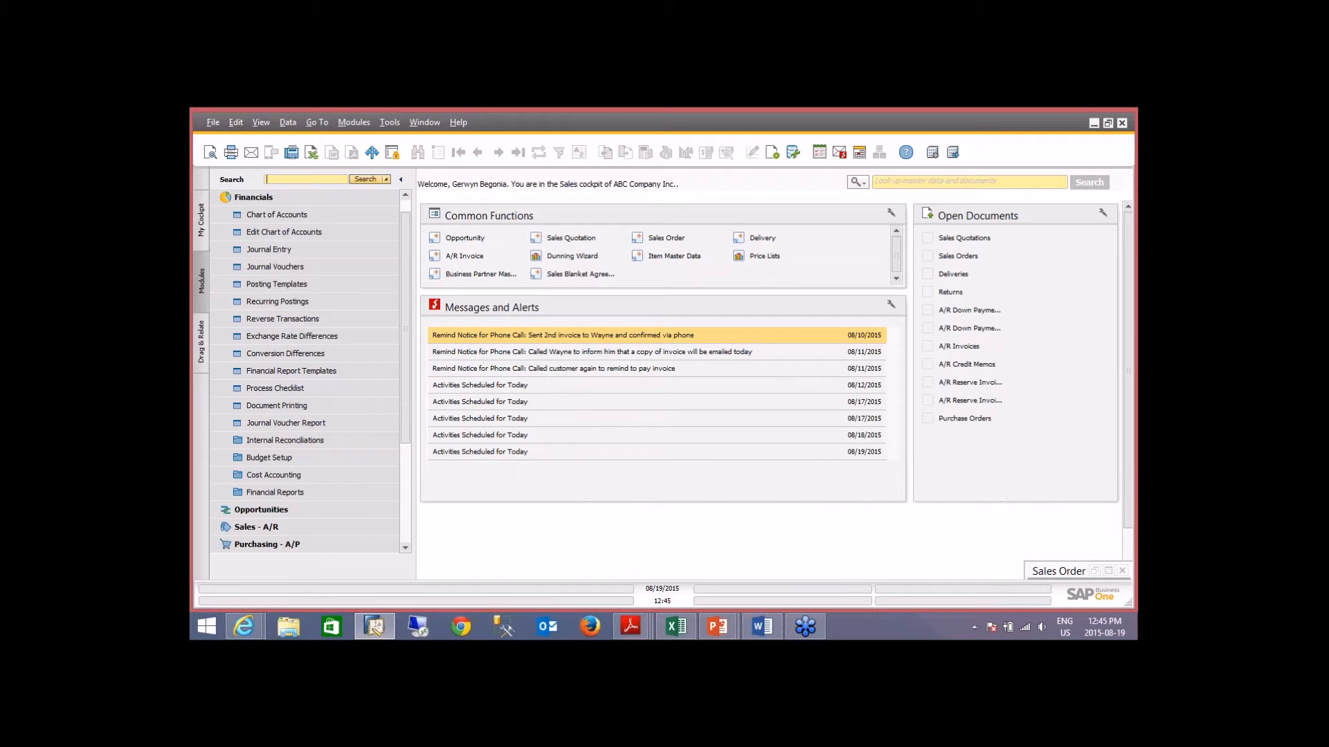
Step: Try choosing customer Skintastic Inc. in a new sales order, dismiss the credit limit prompt and cancel the order
click(302, 201)
click(305, 249)
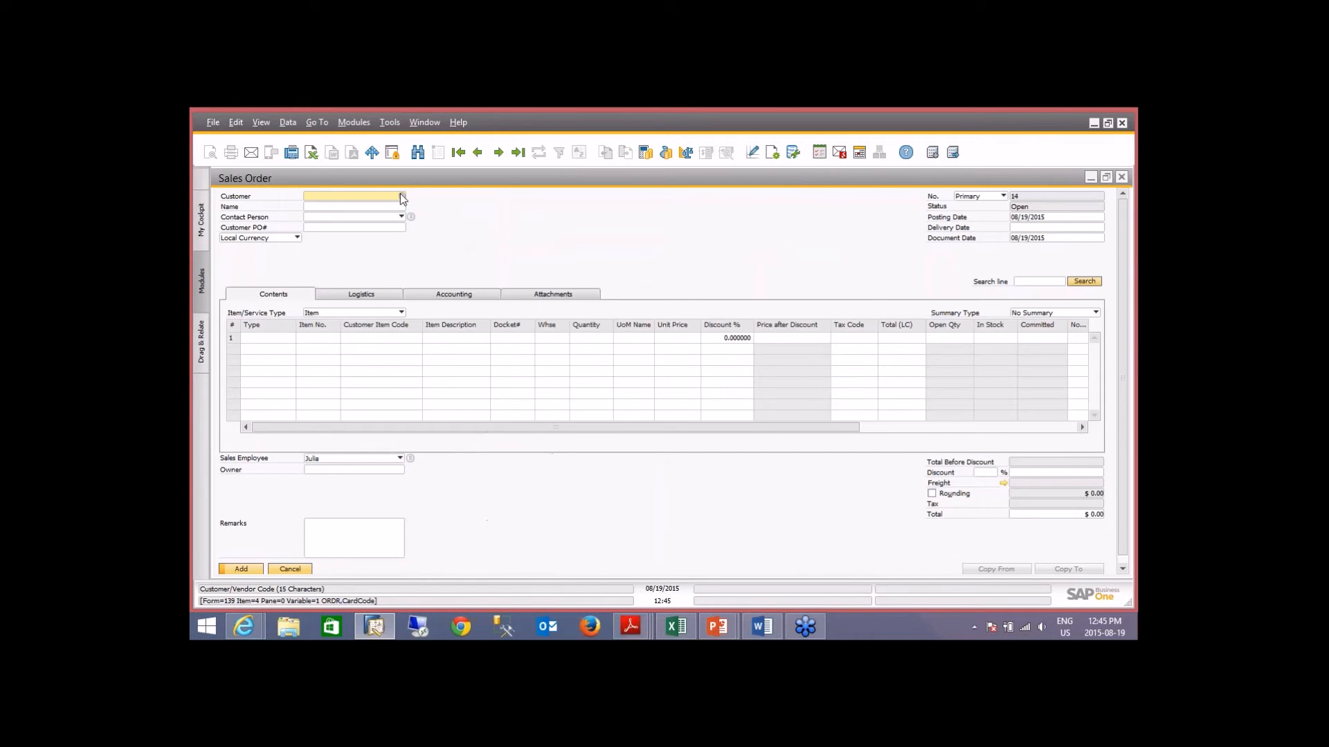
key(Tab)
click(537, 458)
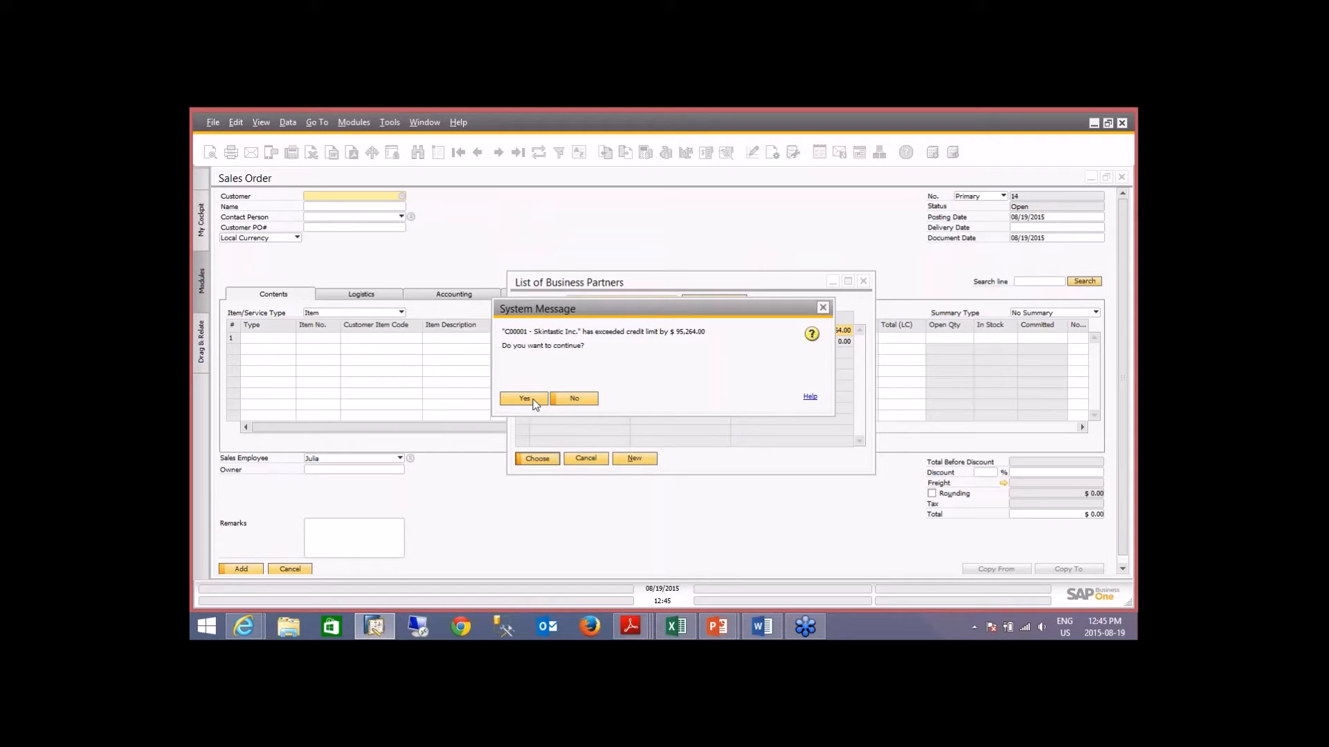
click(823, 308)
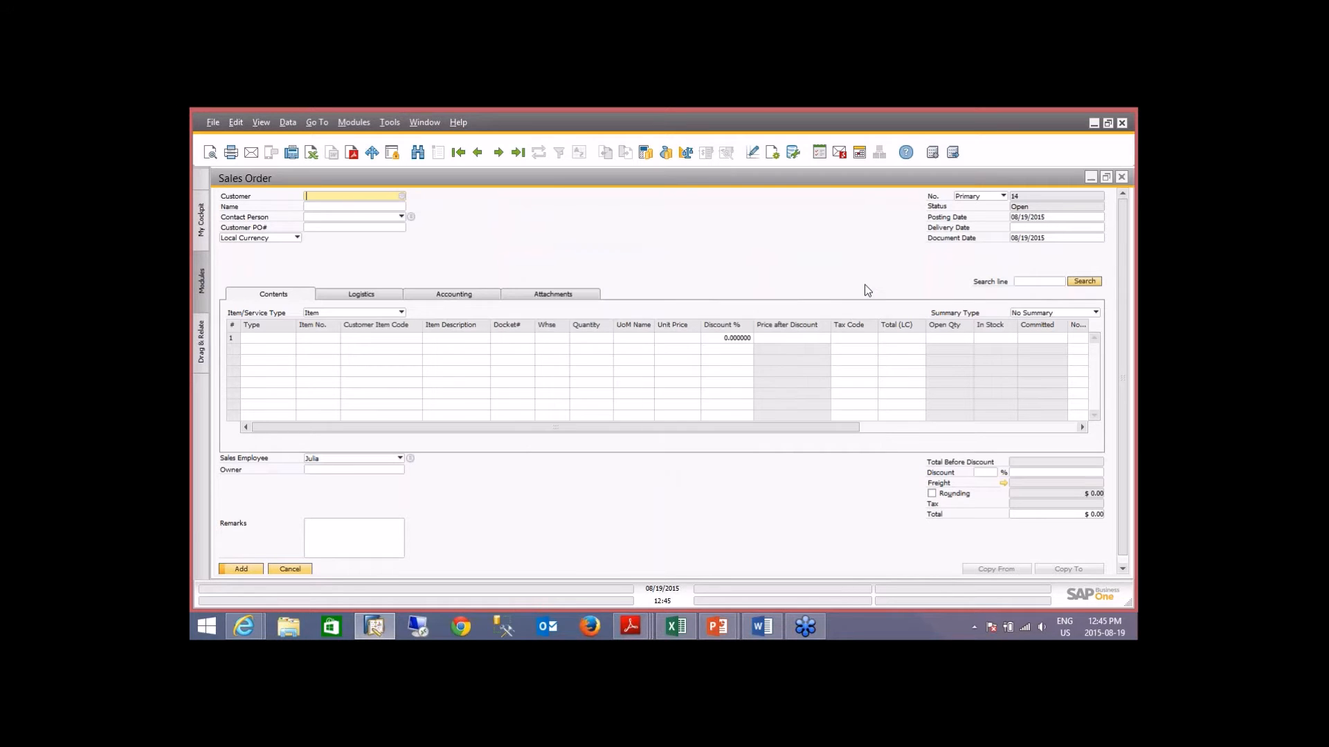
click(294, 568)
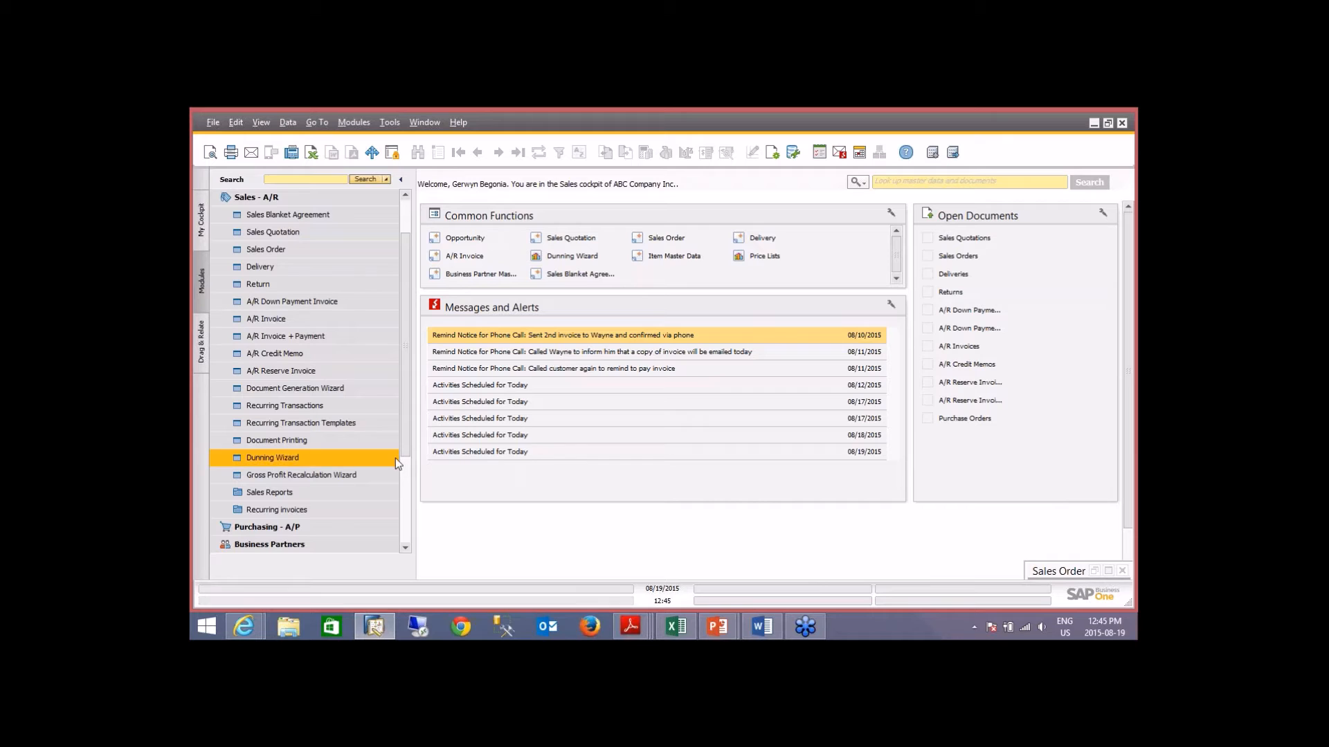
Step: Start a new purchase order for vendor AKSH Industries Inc. and maximize its window
click(346, 201)
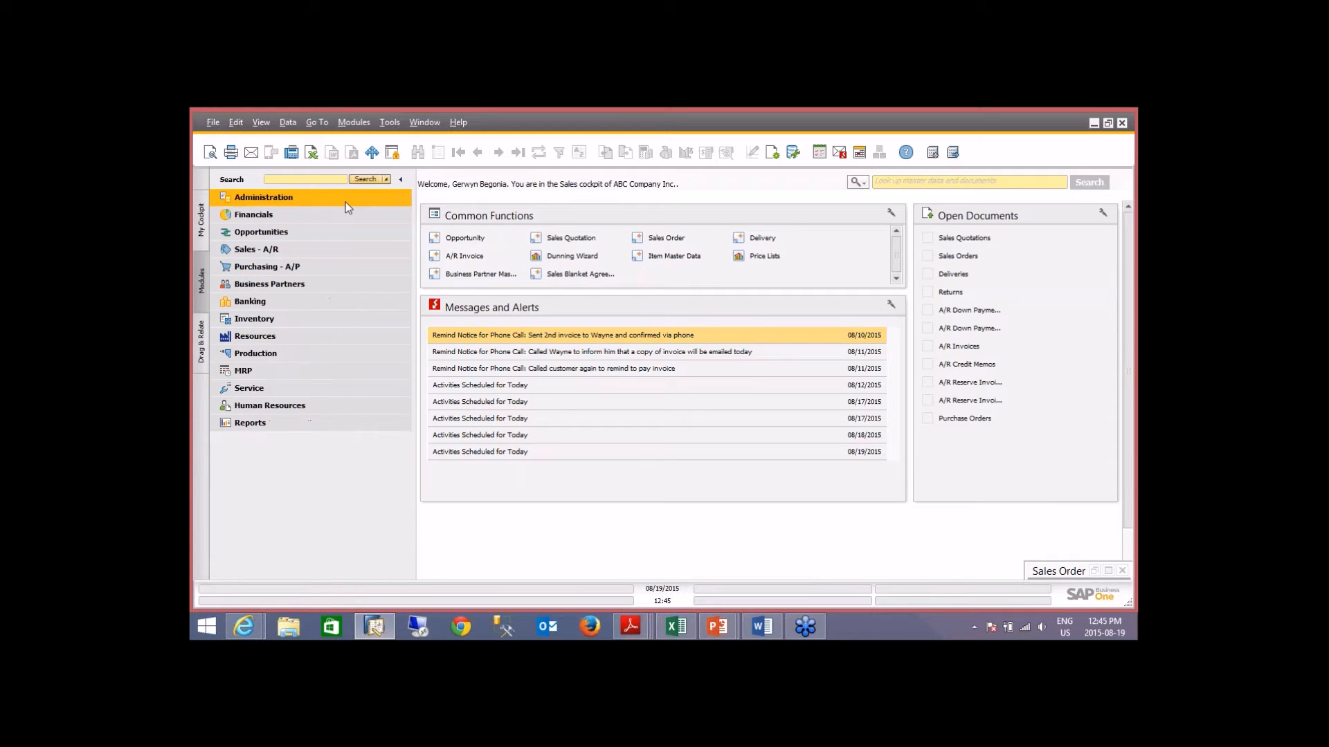
click(281, 267)
click(284, 267)
click(870, 177)
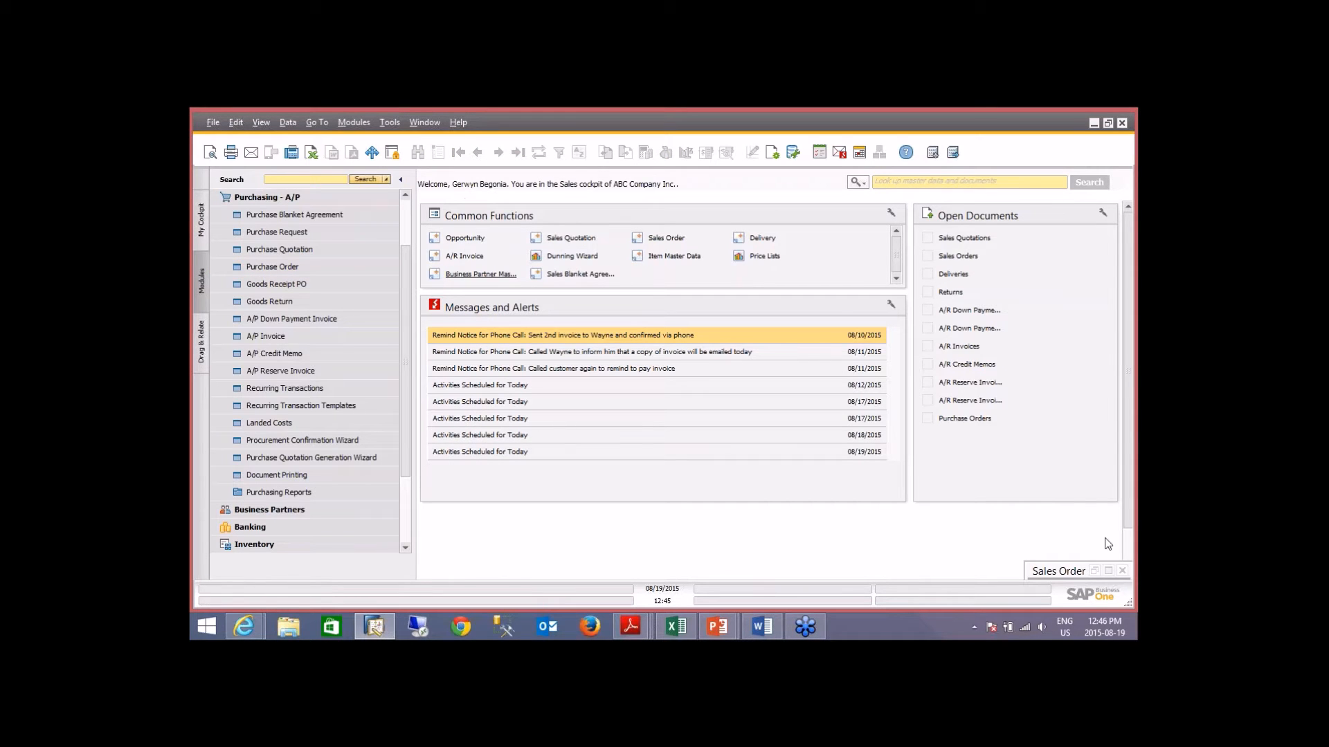
click(301, 267)
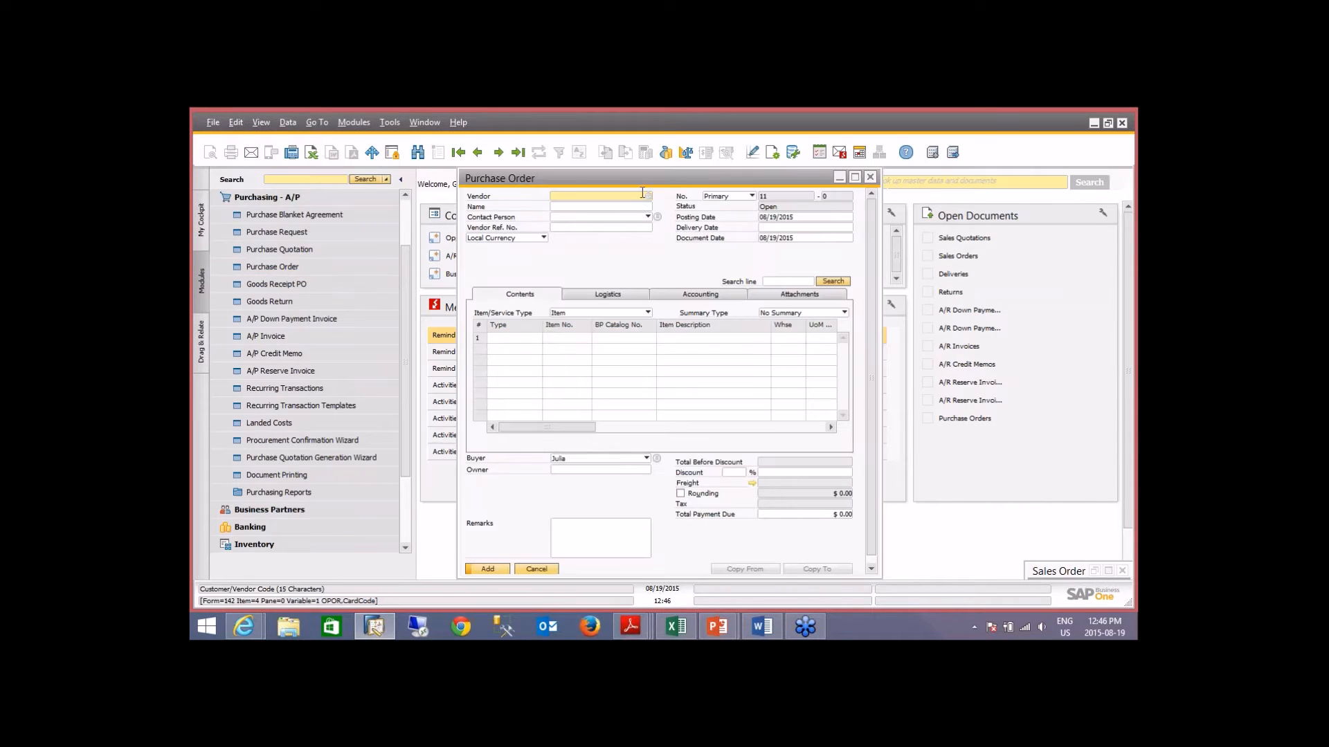
click(650, 197)
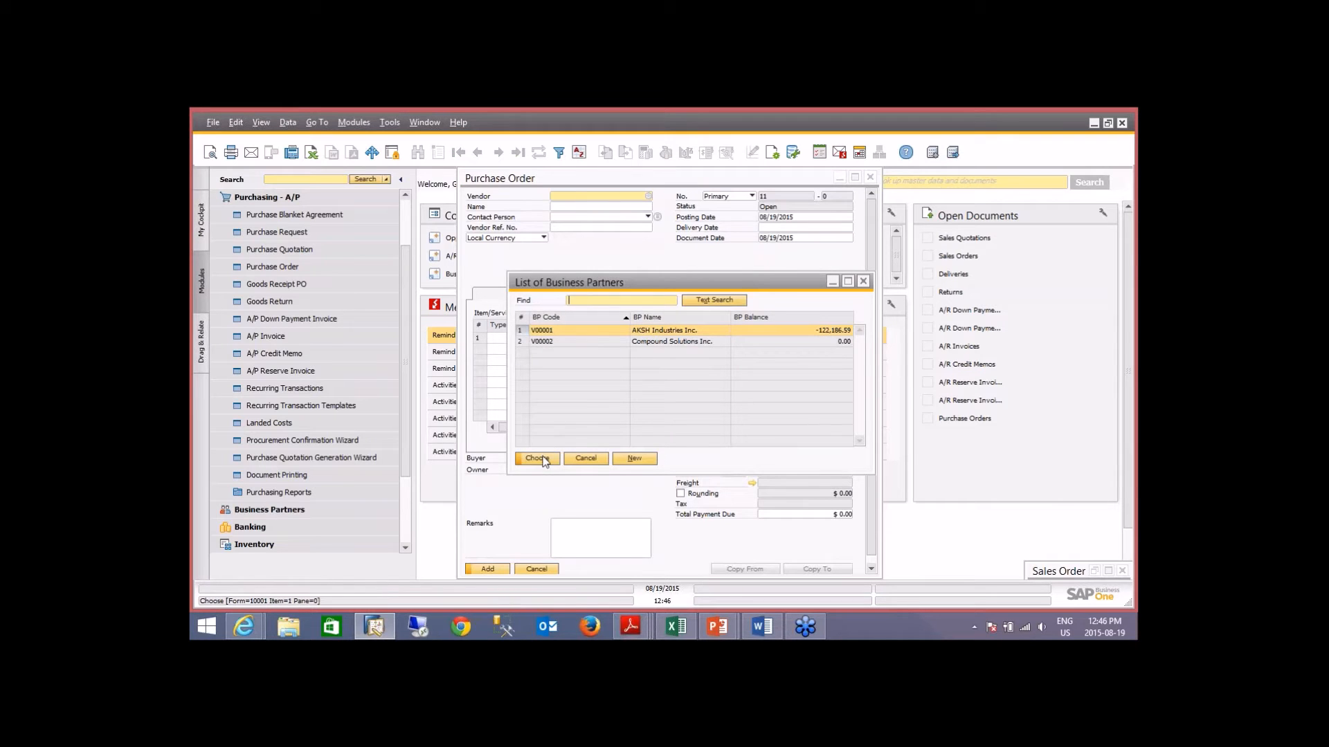
click(537, 458)
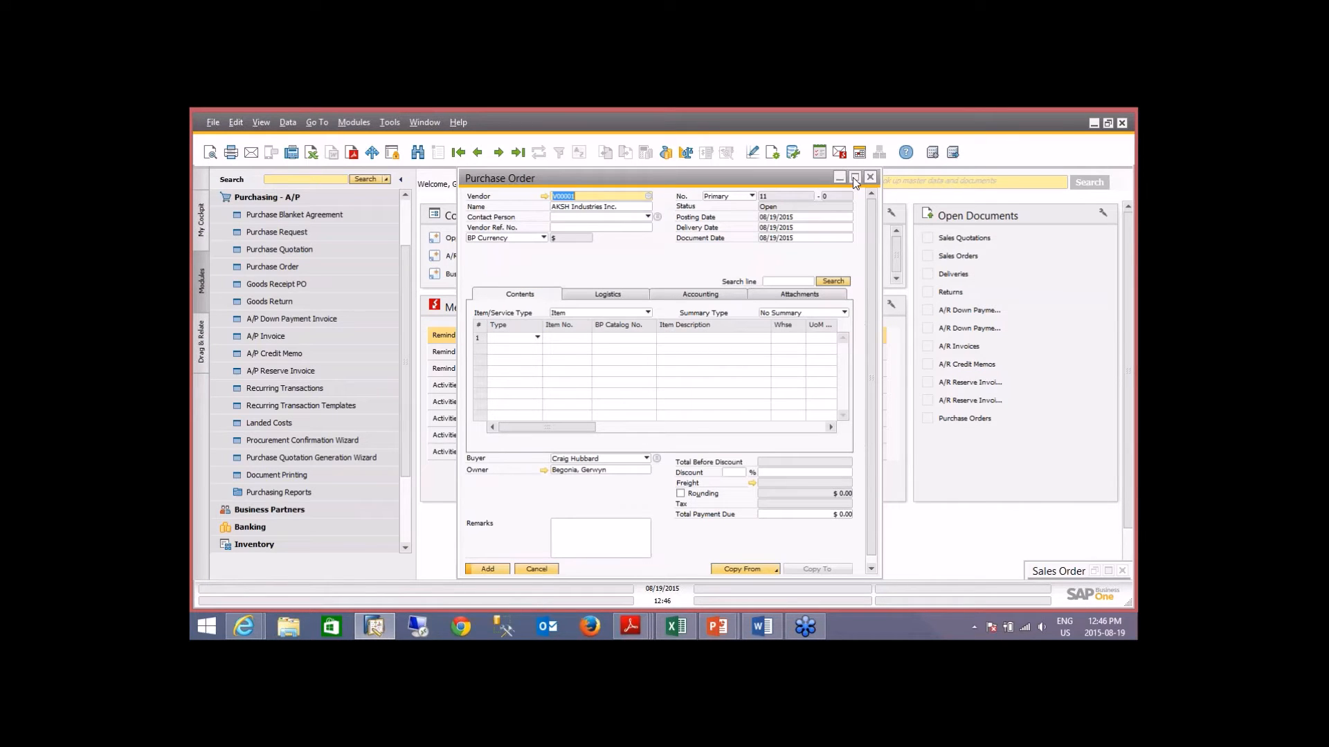
click(854, 178)
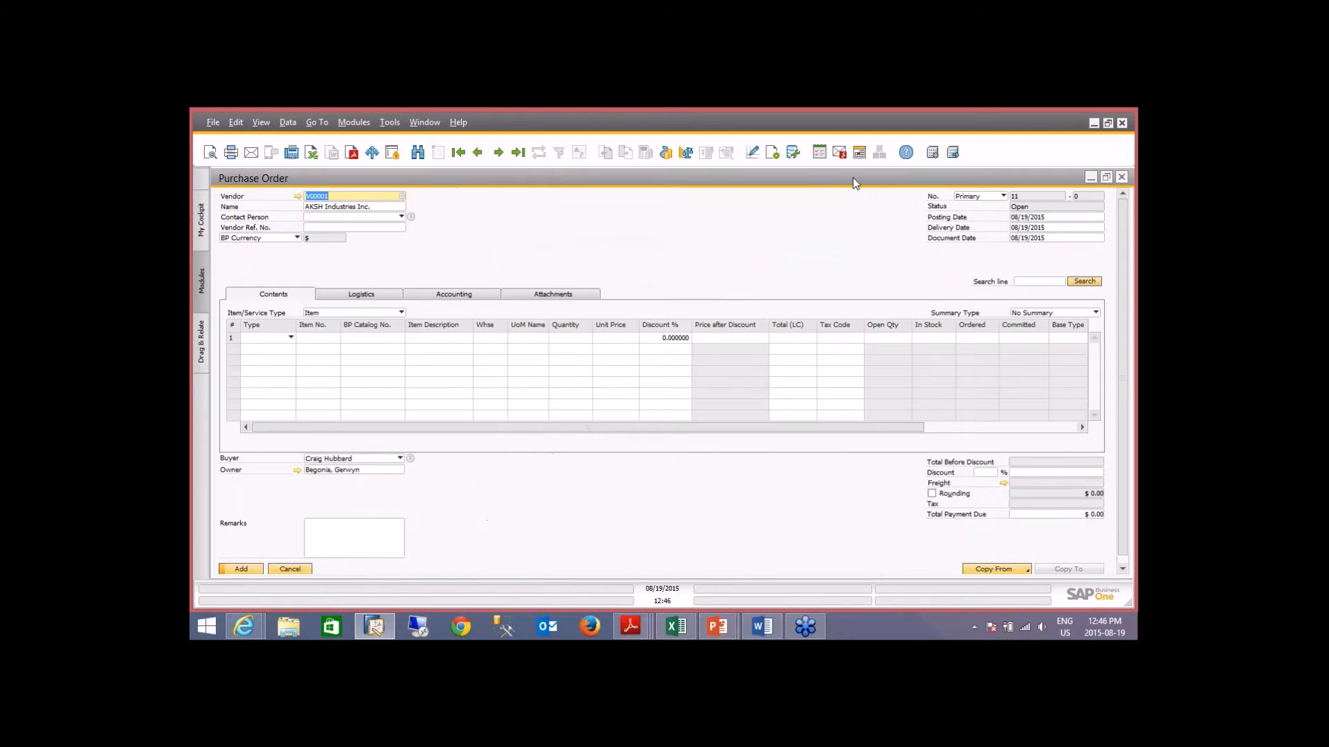
Step: Make the Vendor Ref. No. field mandatory on the purchase order and move the configuration window over the form
click(329, 228)
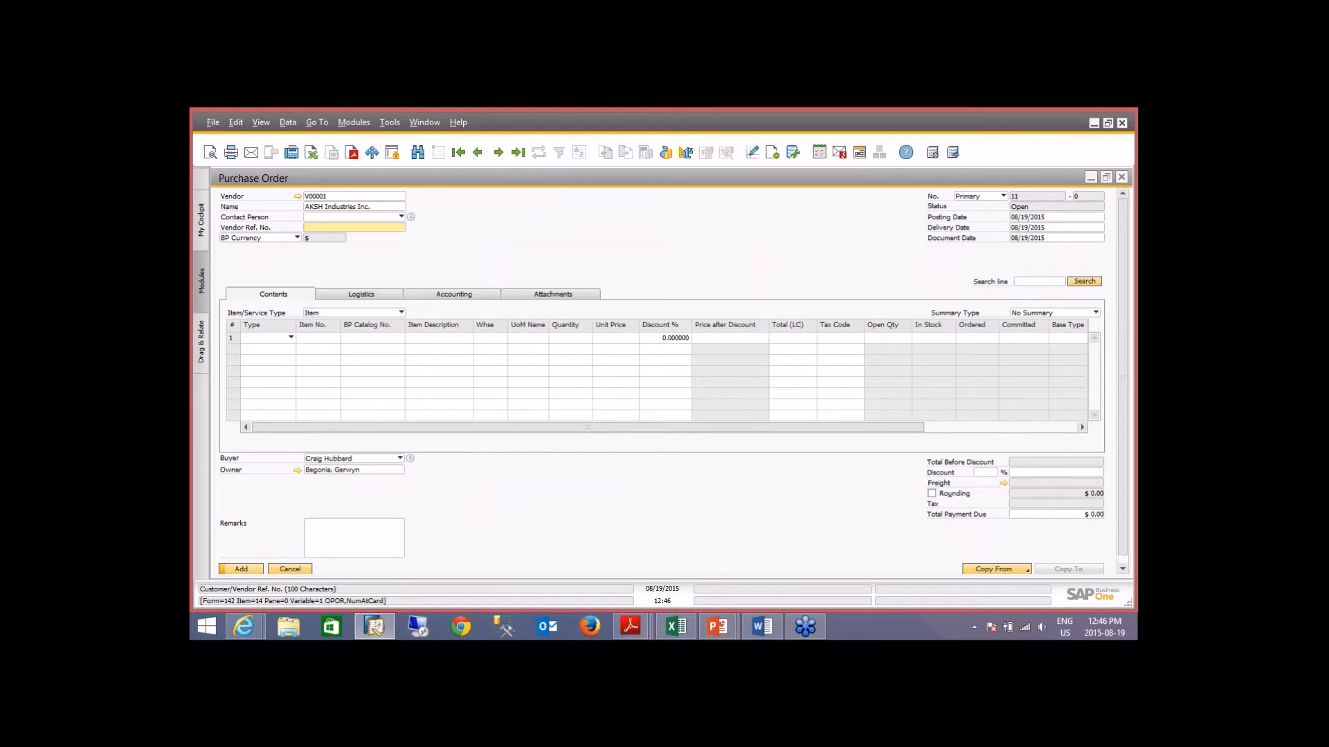
right_click(335, 231)
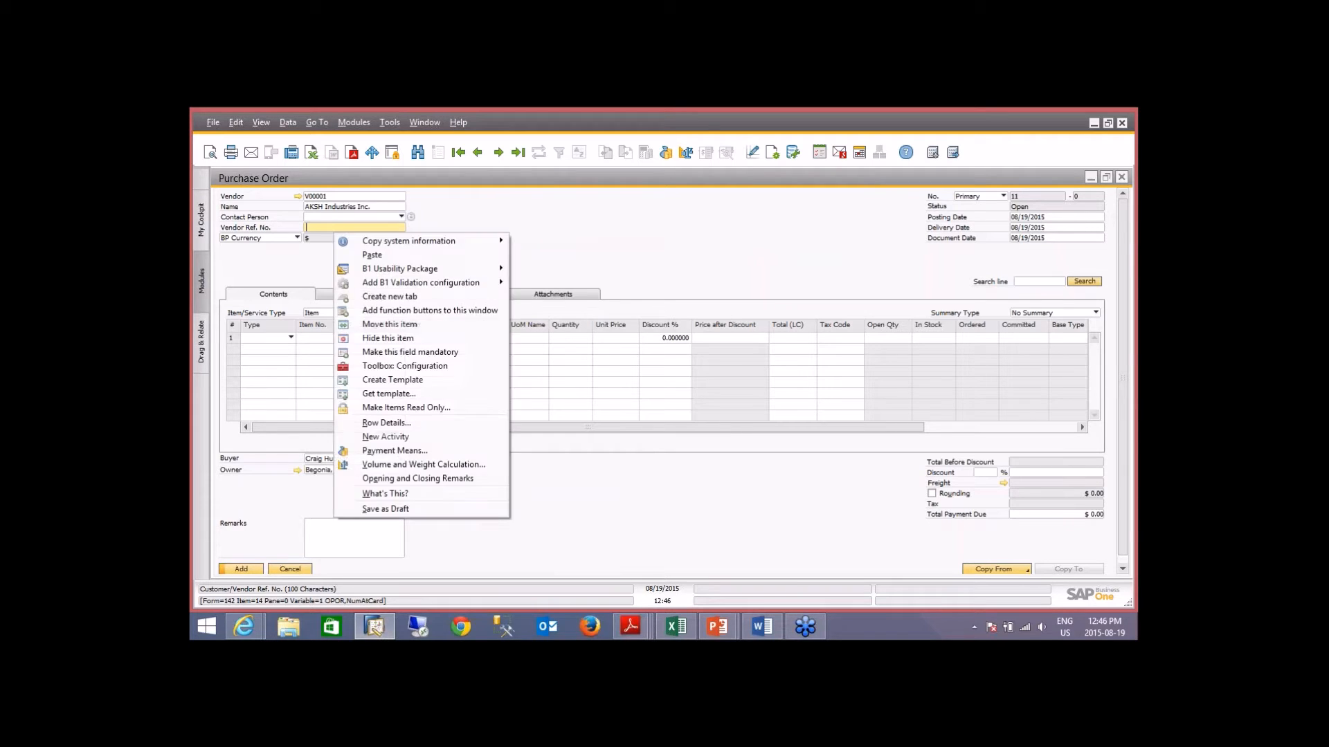
click(429, 352)
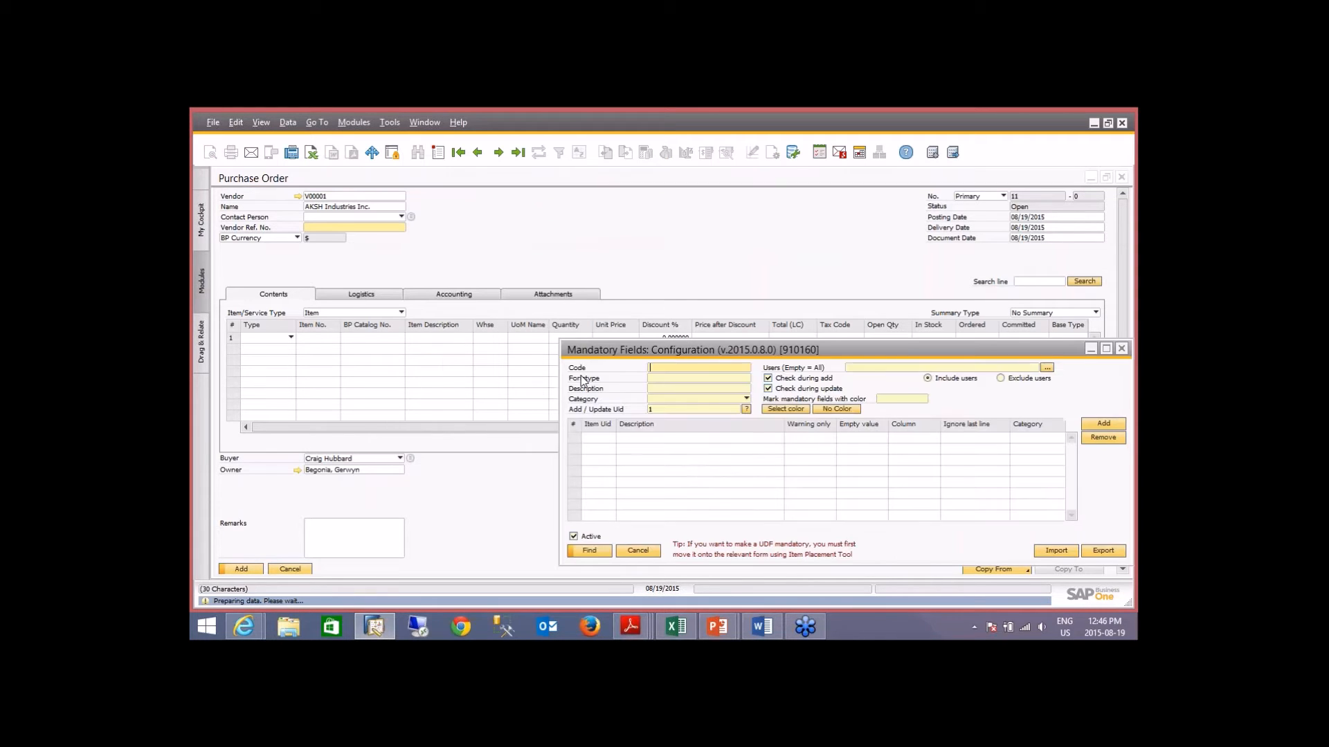
click(525, 382)
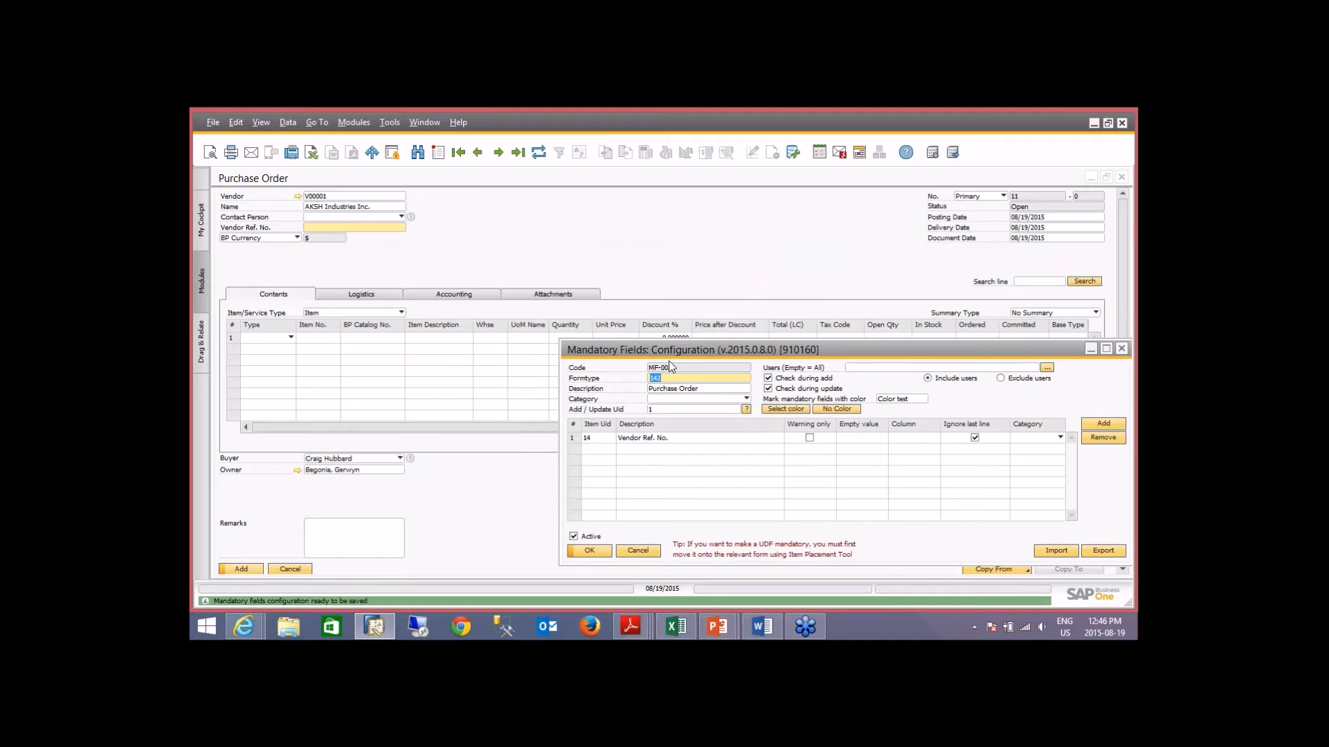
drag(662, 349, 369, 225)
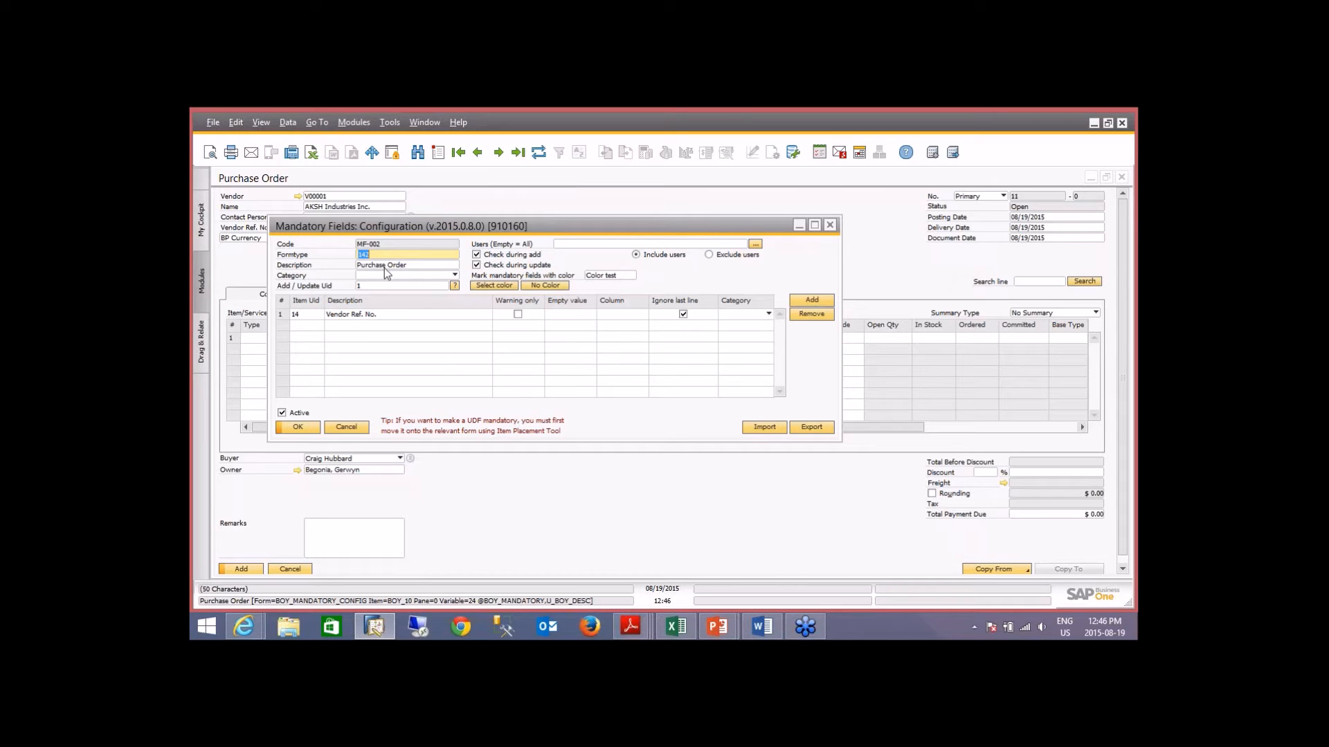
Step: Review the users the mandatory field rule can be limited to and cancel the selection
click(563, 247)
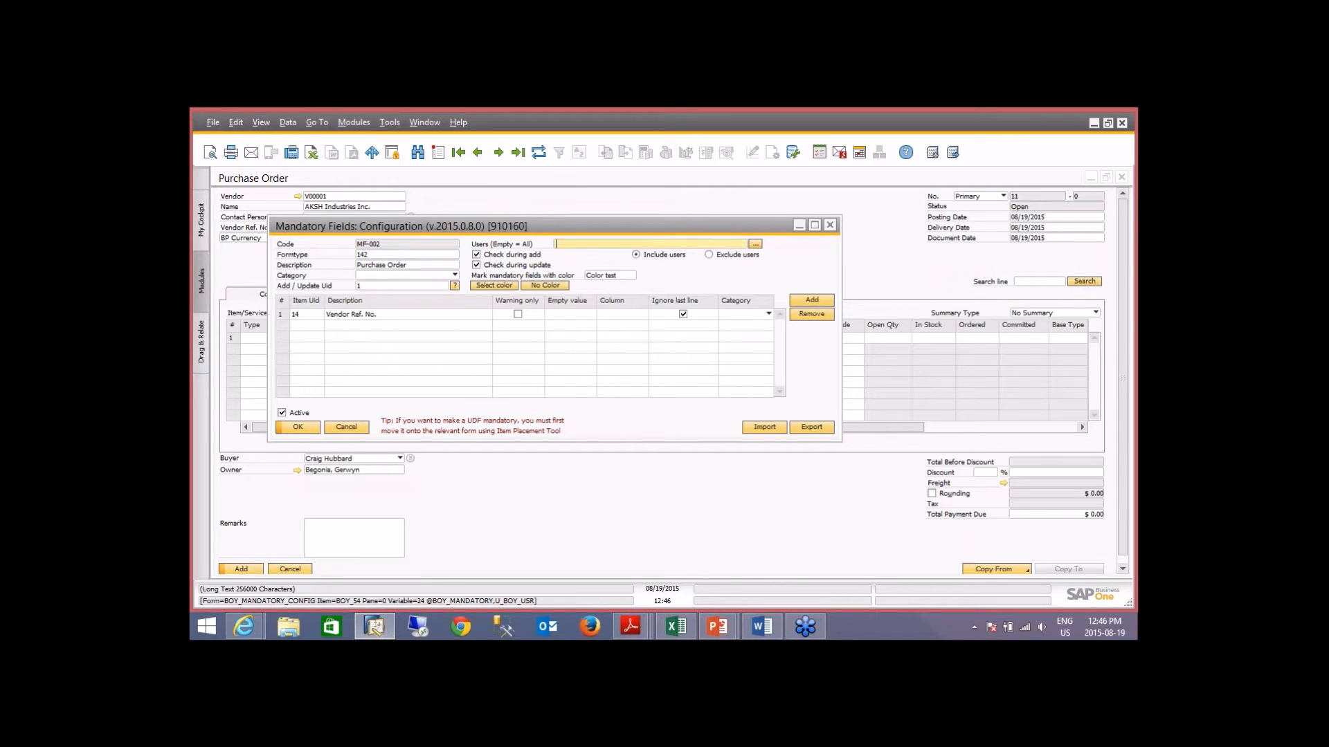
click(755, 244)
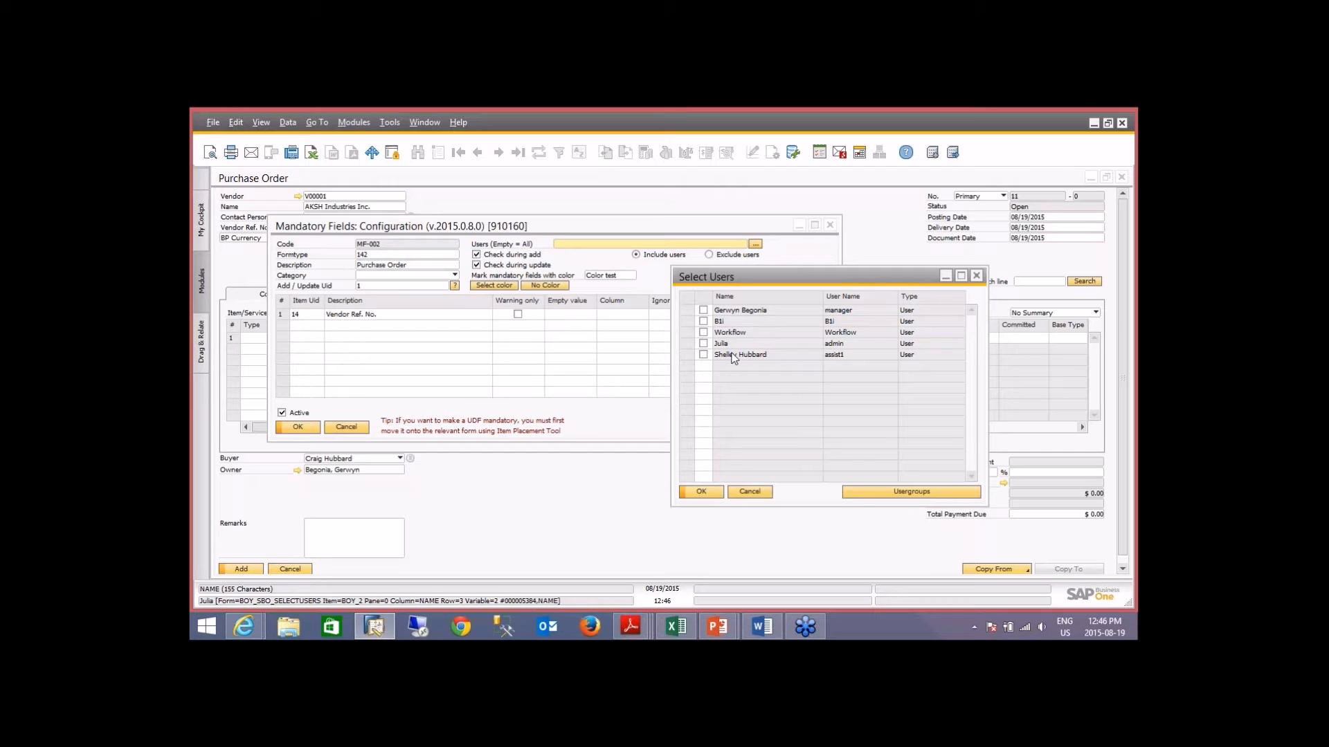
click(749, 492)
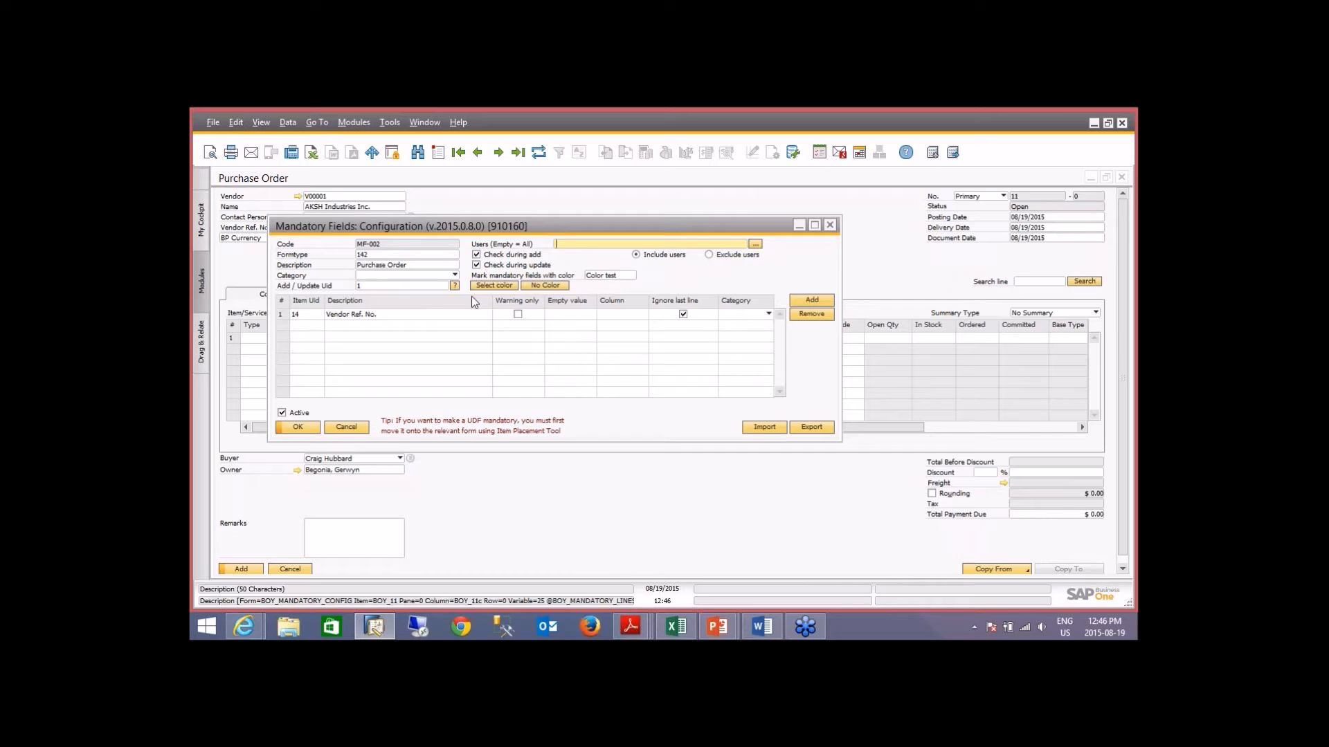
Step: Mark the mandatory fields with a red background color, then update and close the mandatory fields configuration
click(496, 286)
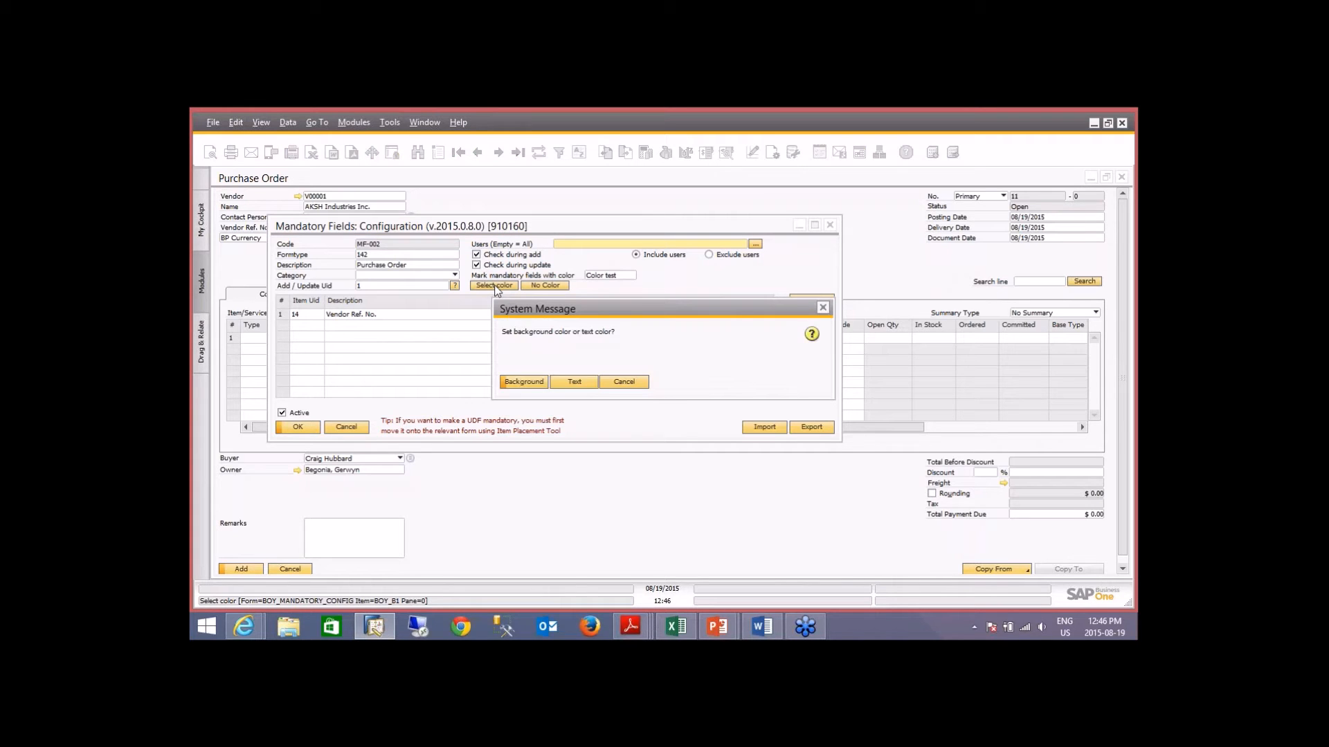
click(523, 381)
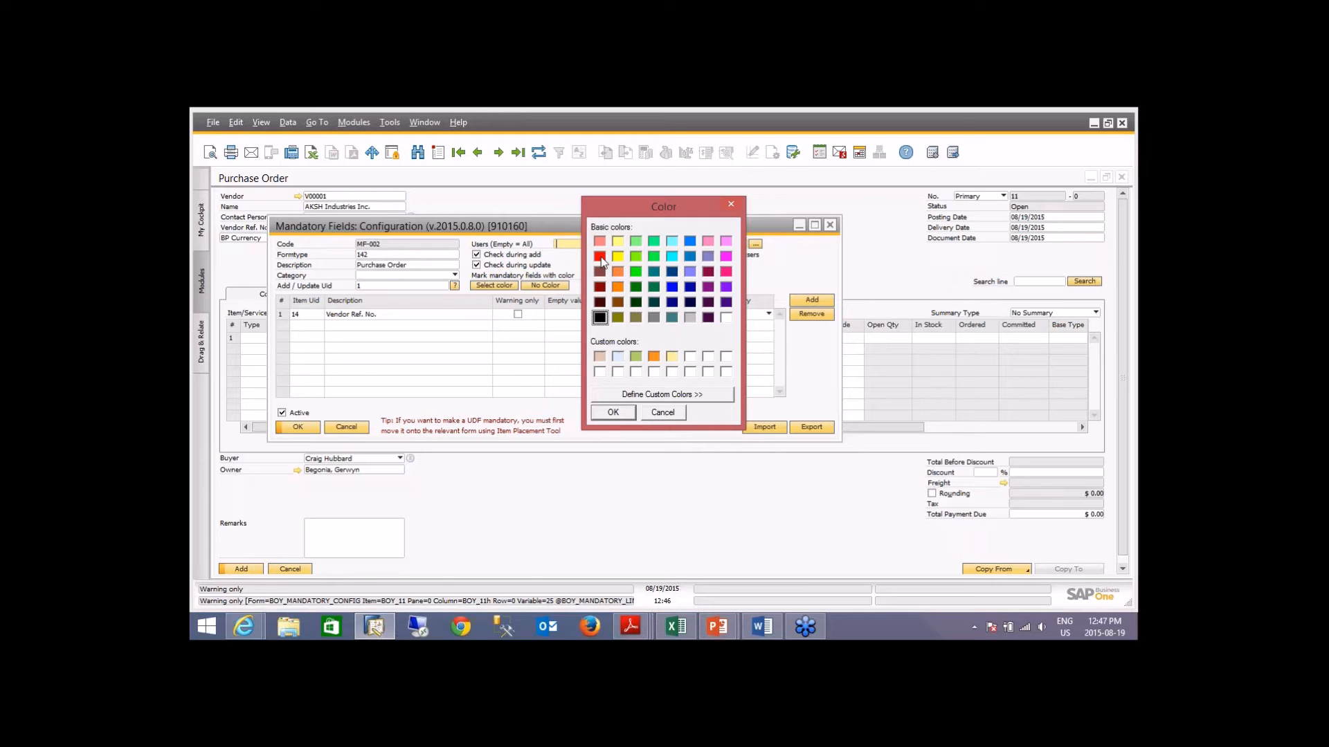
click(600, 256)
click(608, 417)
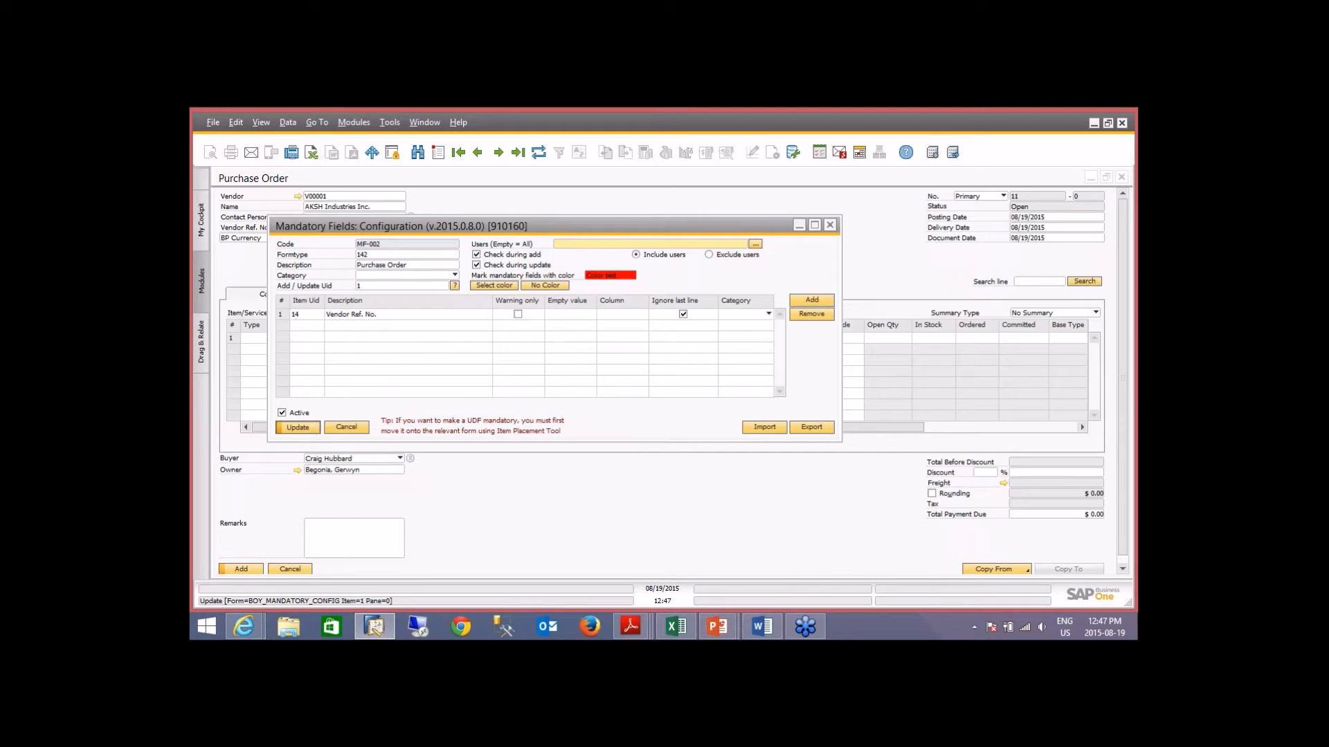
click(299, 427)
click(299, 427)
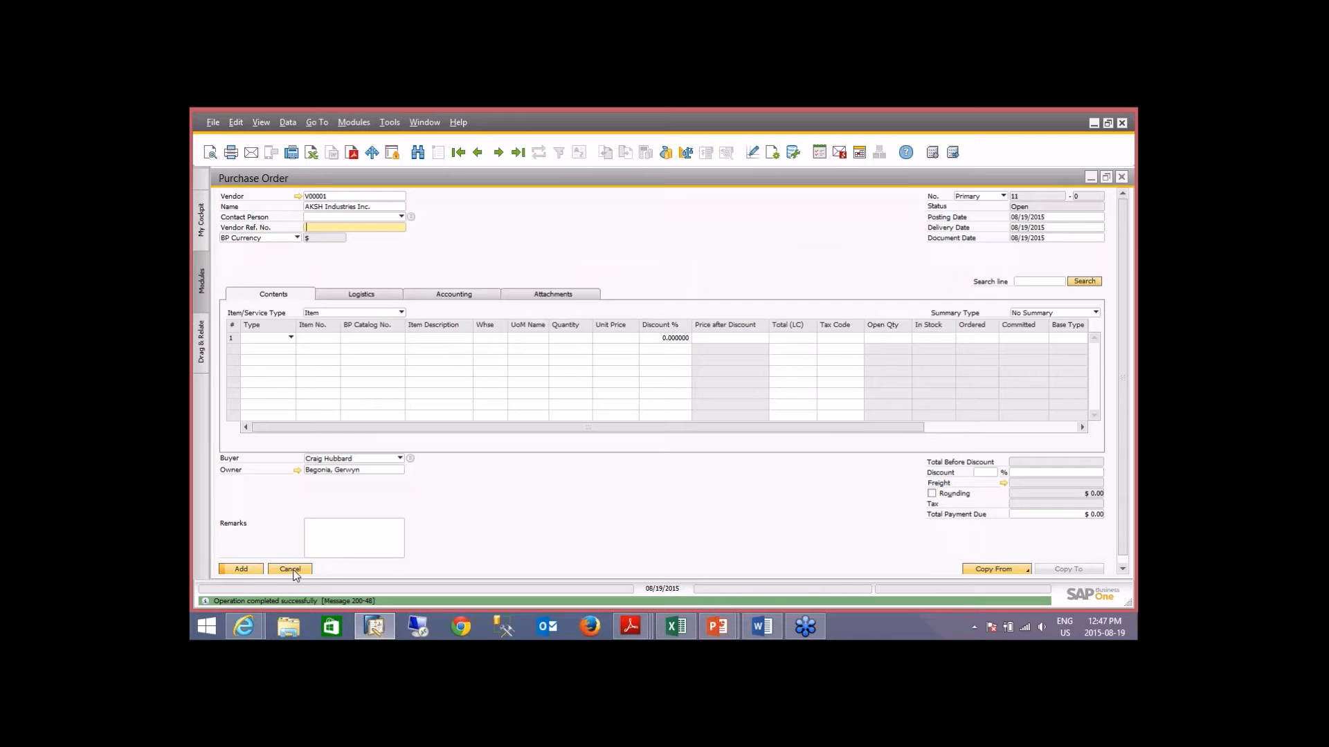
Step: Try adding the purchase order without a vendor reference number, then set it to 6868 and try adding again
click(243, 570)
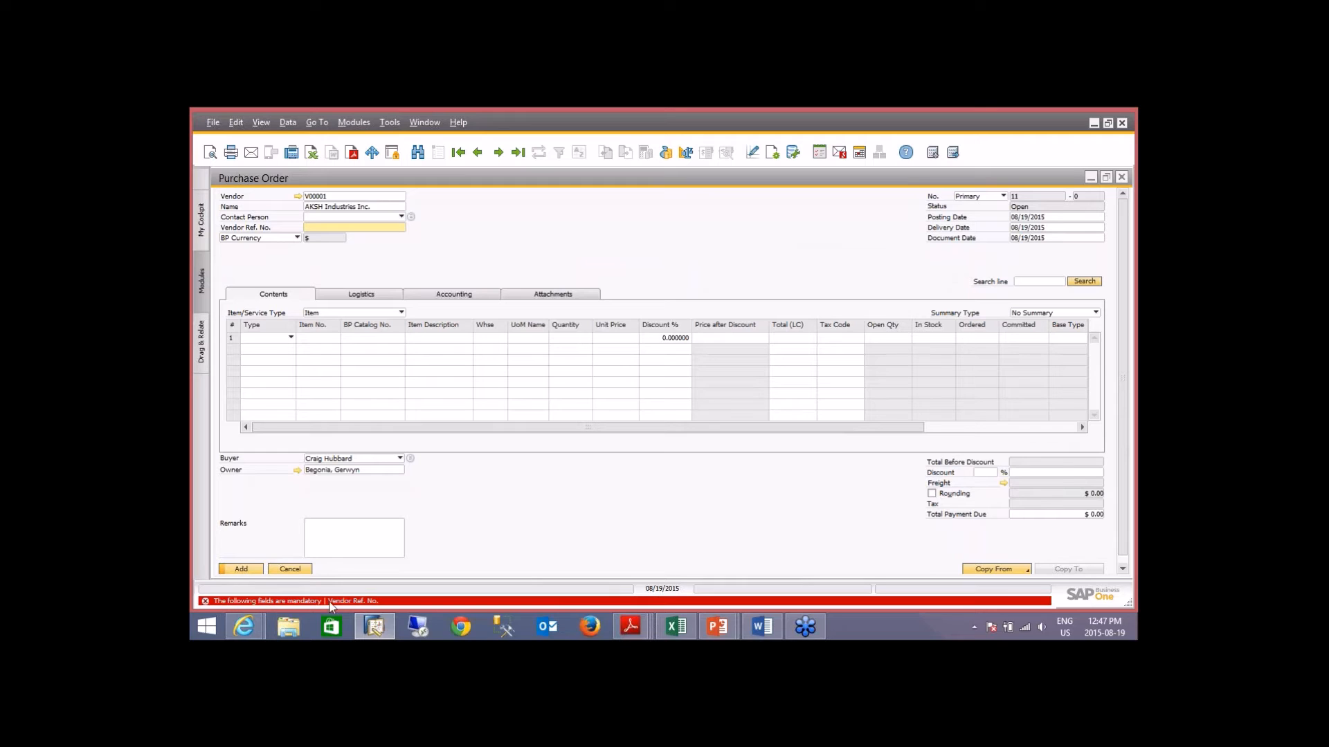
text(6868)
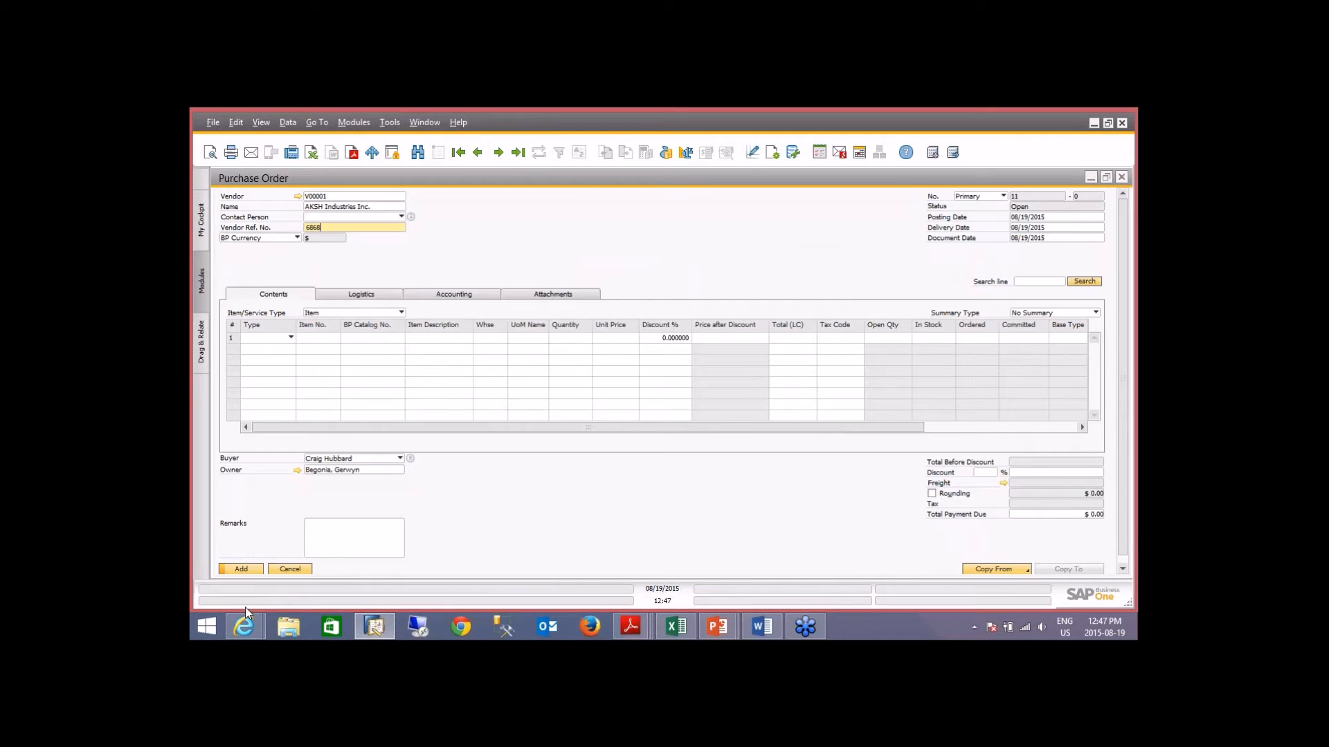
click(249, 568)
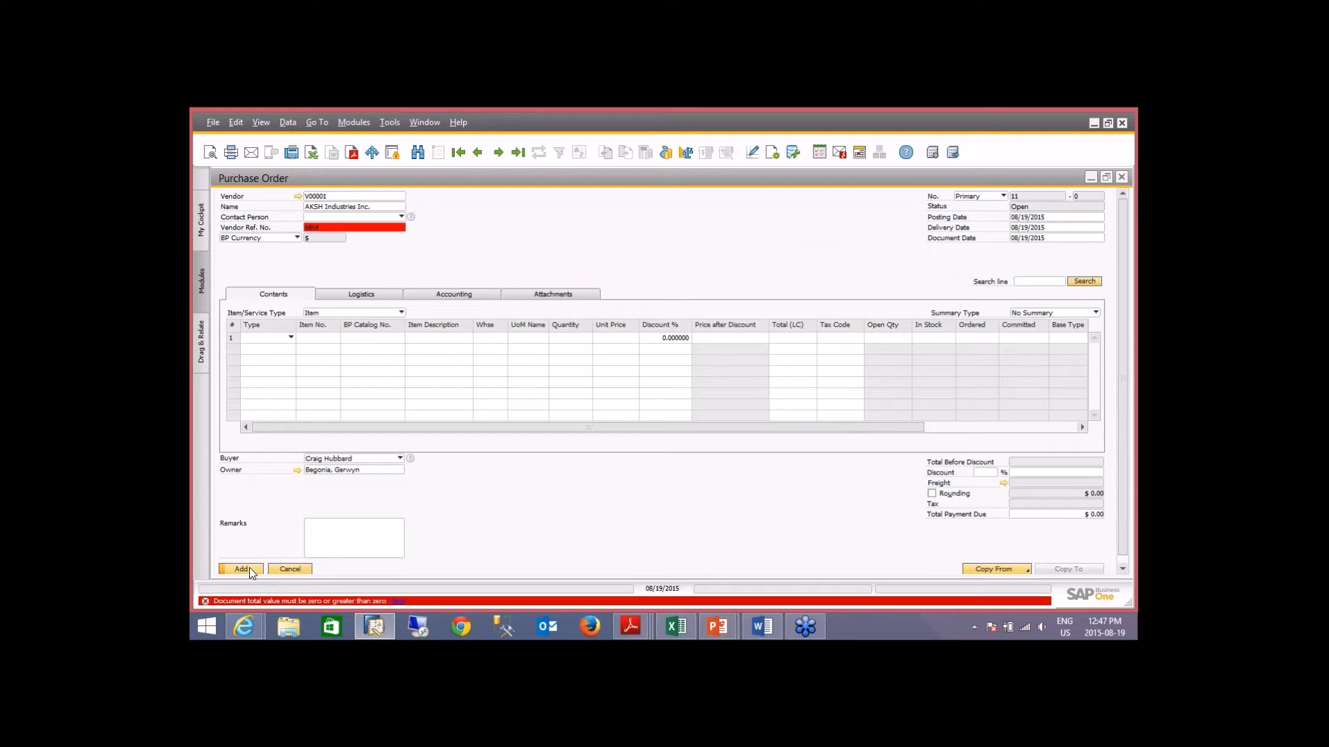
Step: Add item 700510.5 to the purchase order at a unit price of 5, add the document and close it
click(336, 340)
click(335, 339)
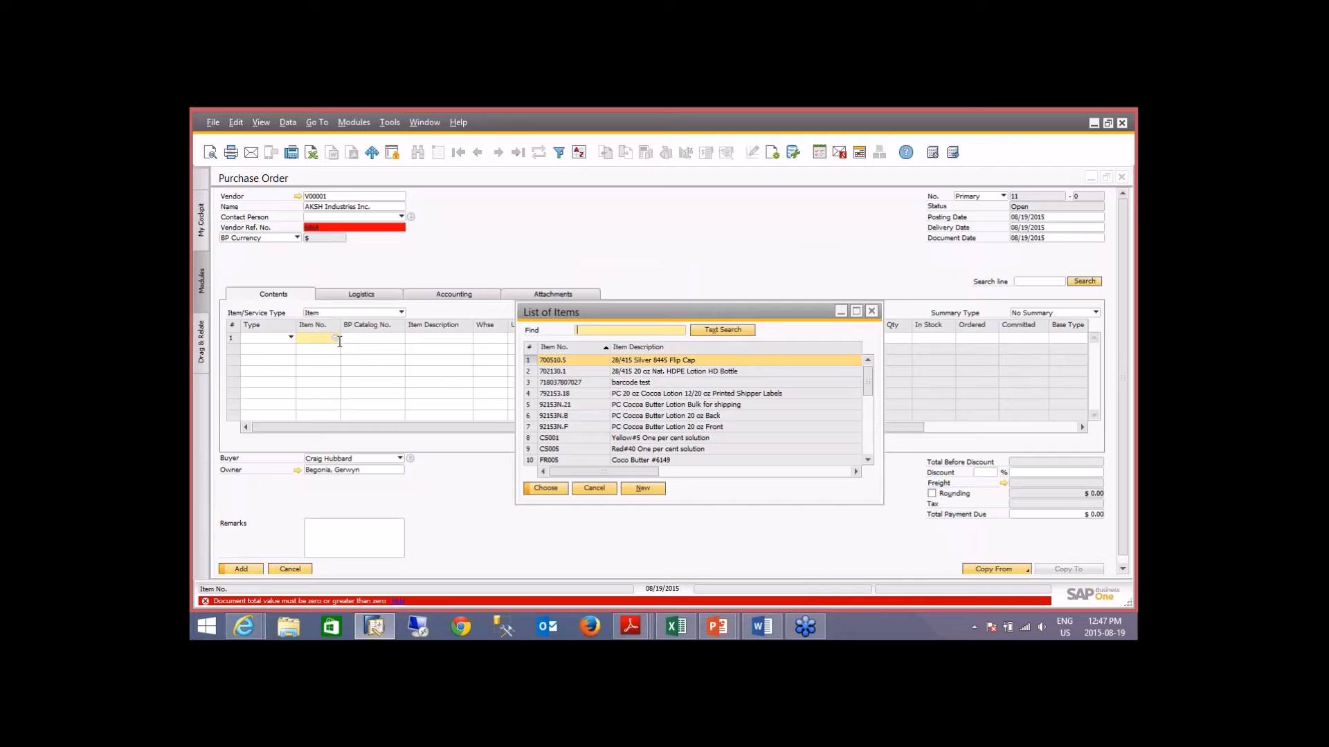
double_click(579, 359)
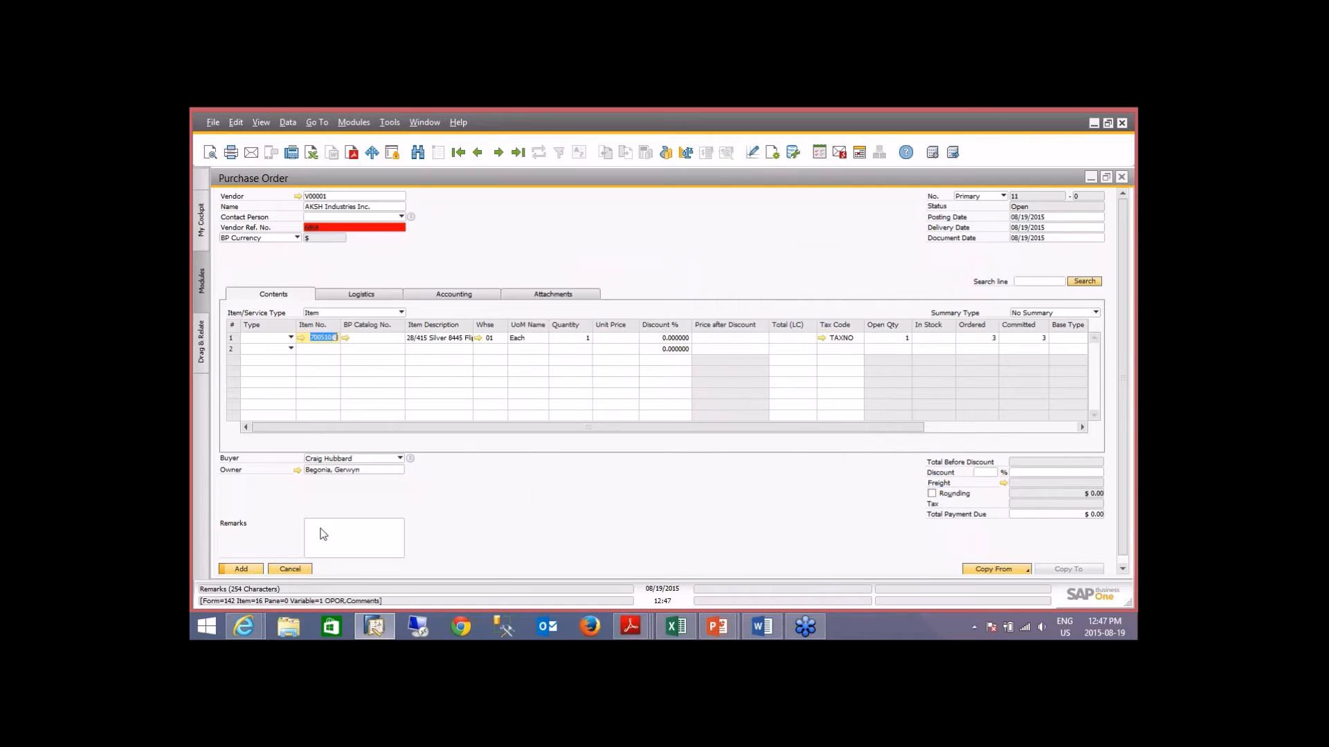
click(619, 339)
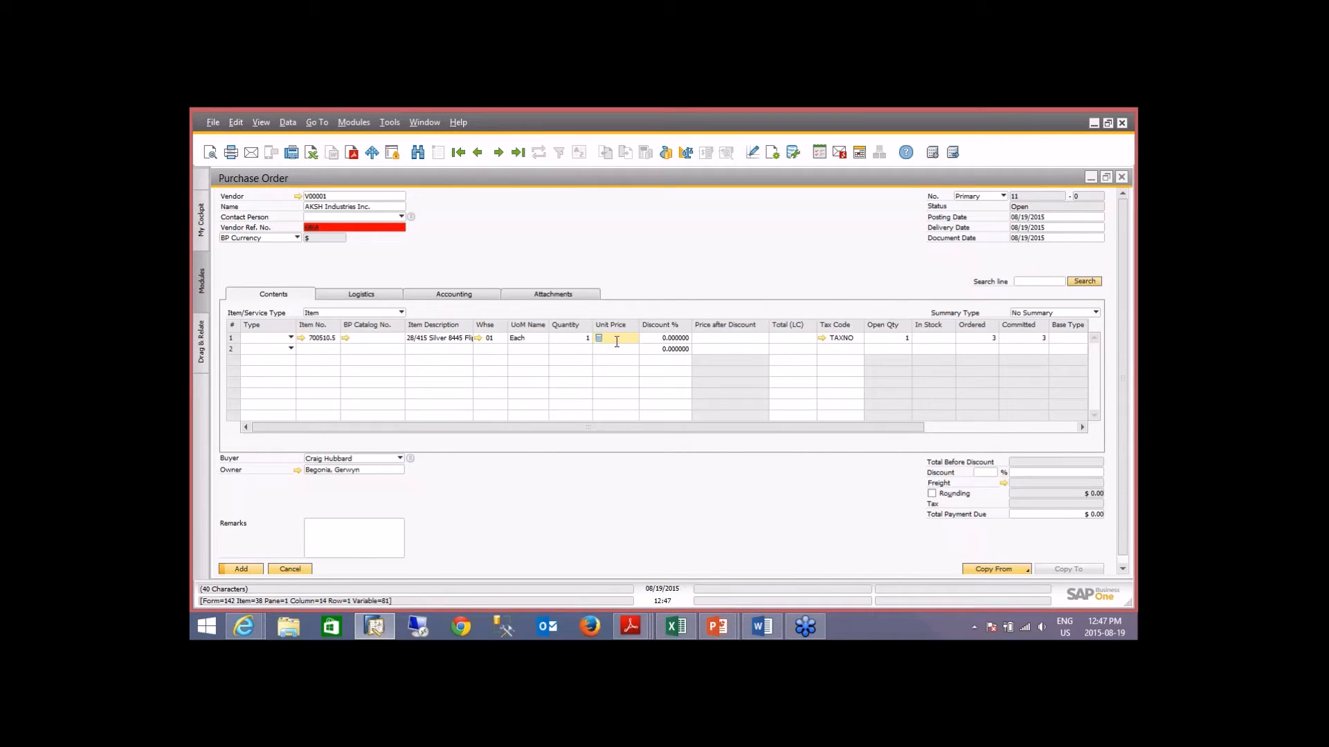
text(5)
click(239, 569)
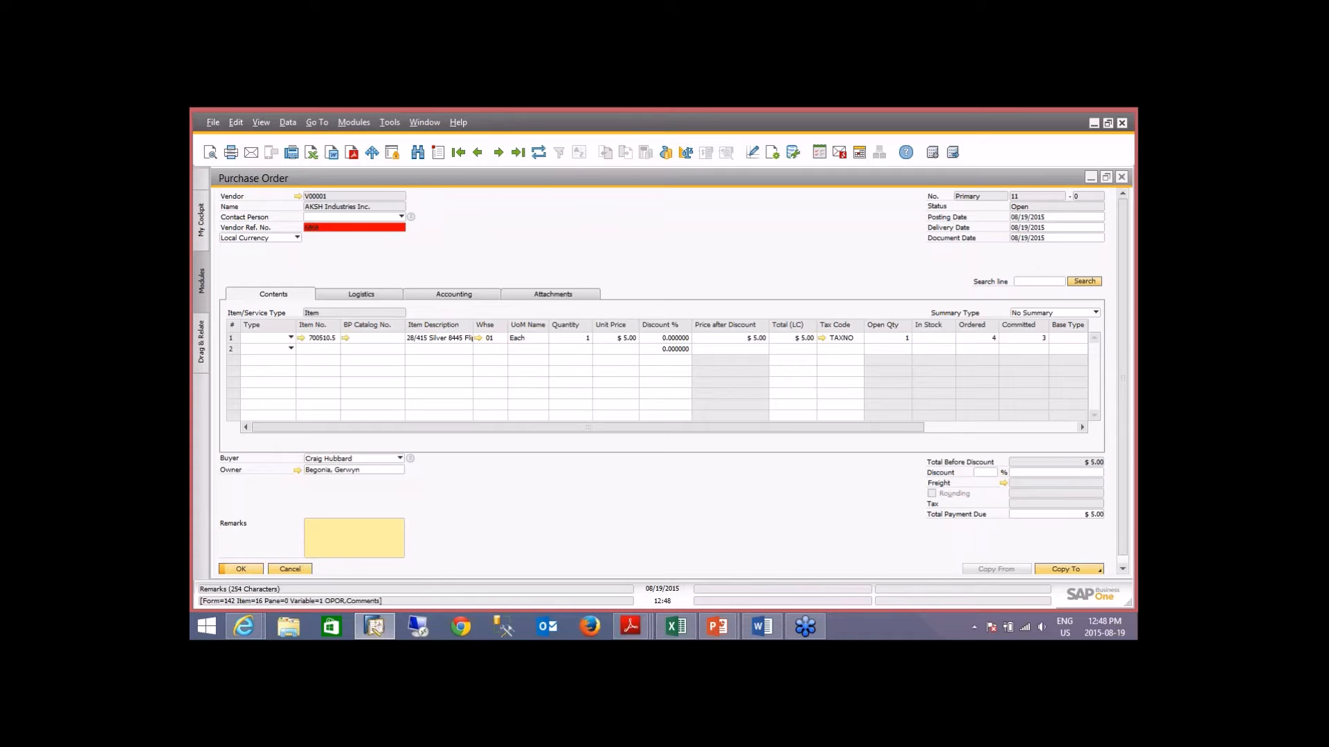
click(296, 569)
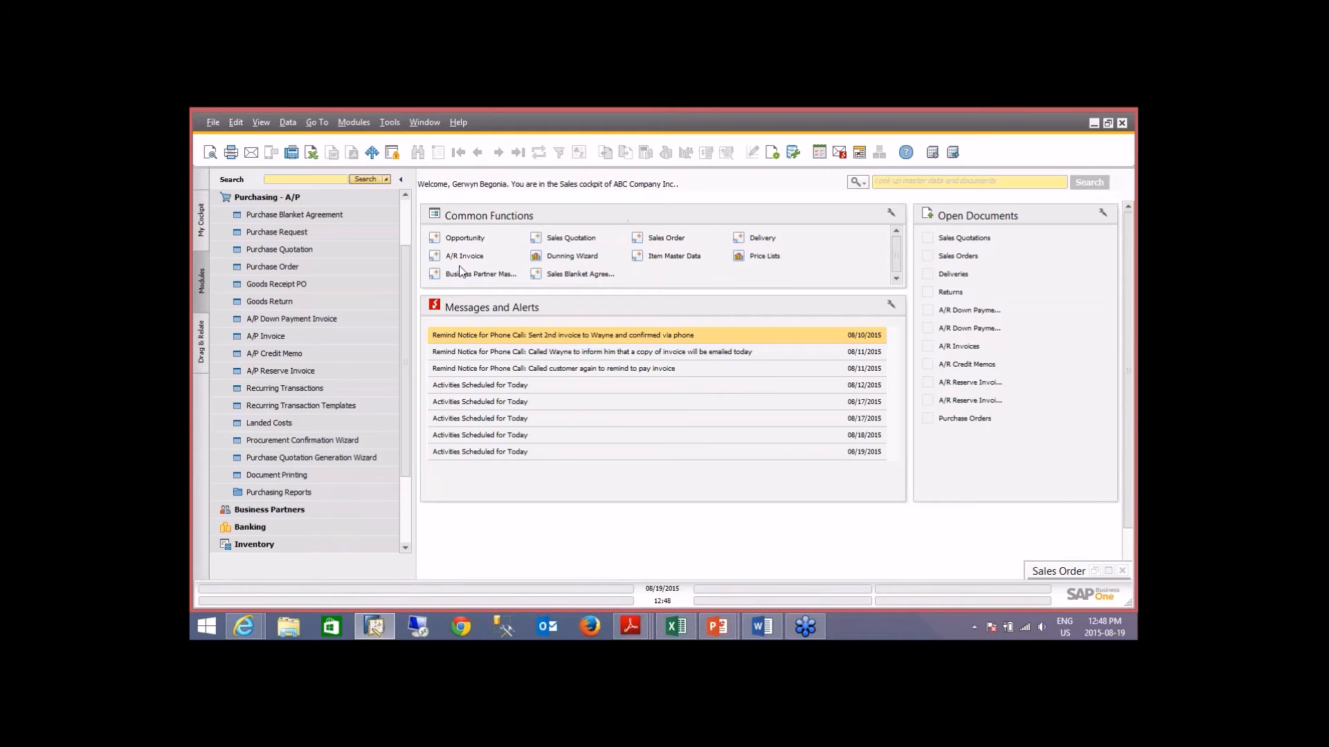
Step: Collapse the Purchasing module, open the last sales order record and show its accounting details
drag(405, 275, 405, 218)
click(296, 269)
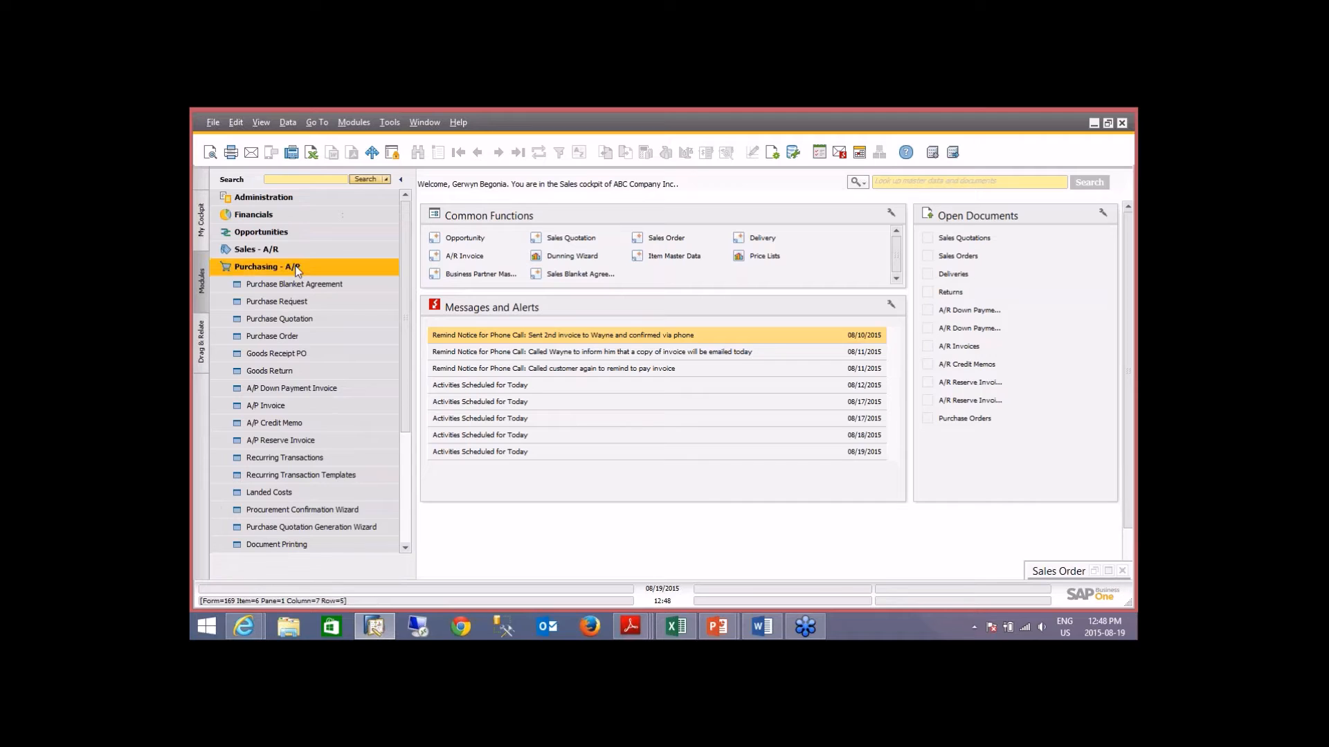
click(294, 270)
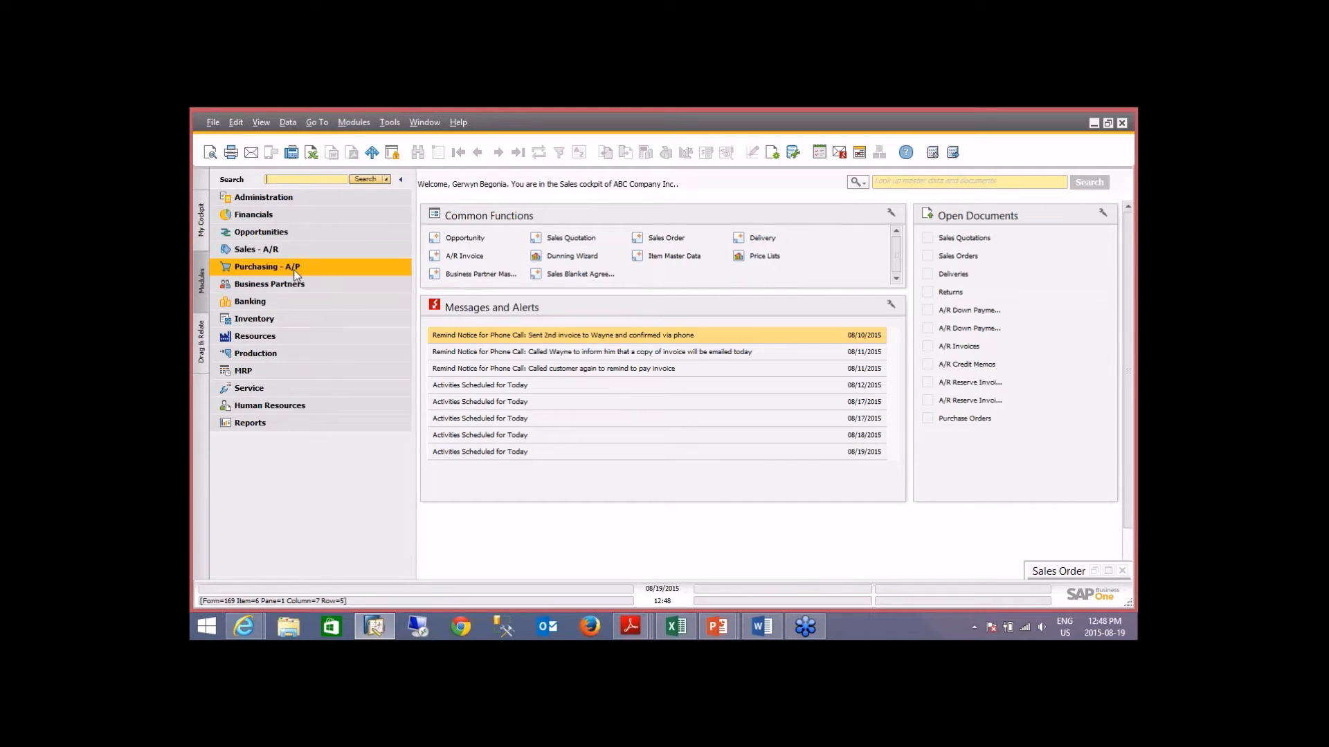
click(285, 251)
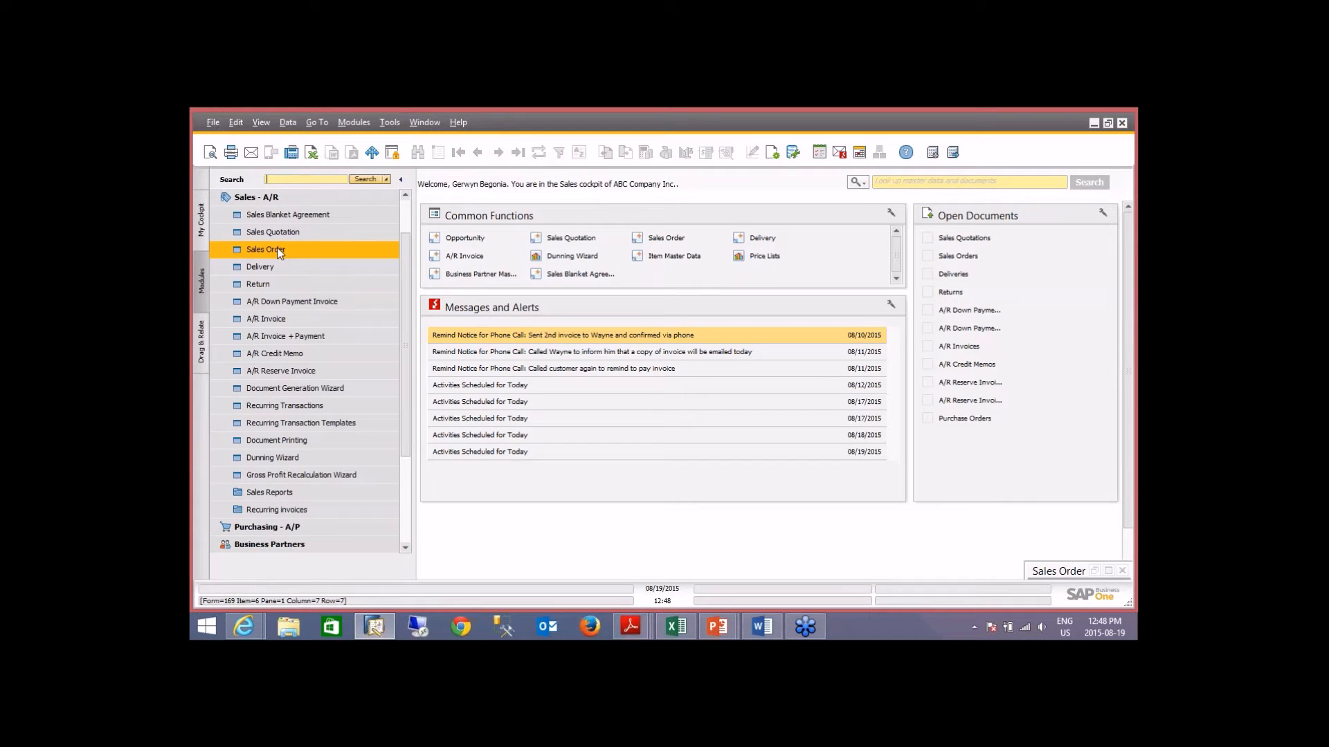
click(277, 247)
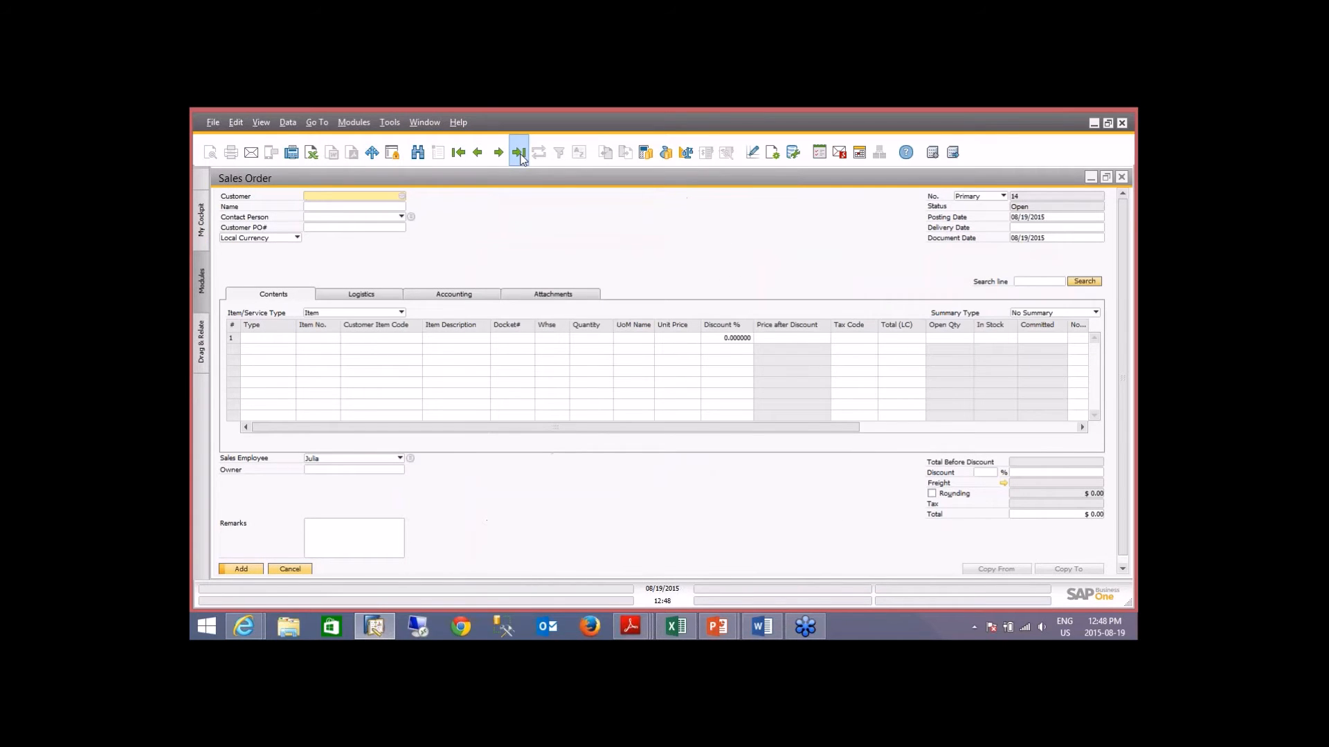
click(519, 152)
click(472, 294)
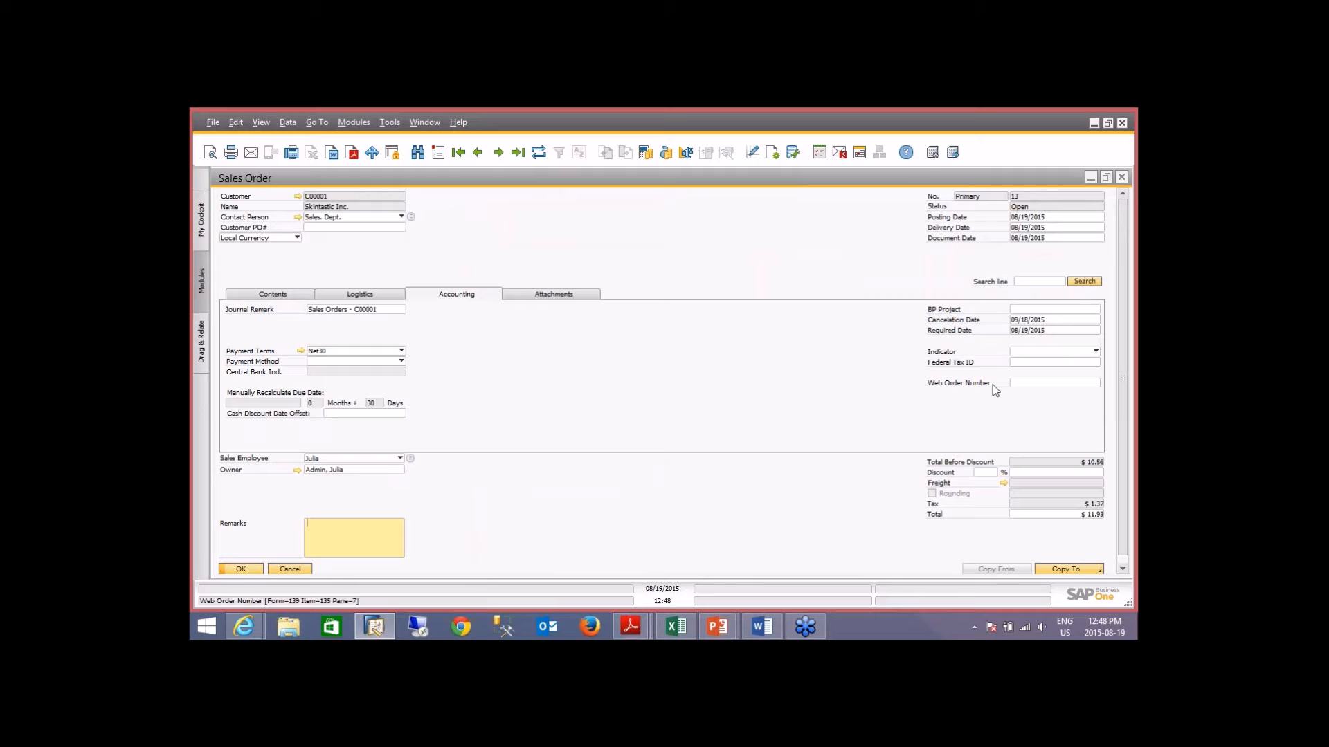
Step: Hide the Web Order Number field on the sales order for all users, save the placement configuration and close it
click(1028, 385)
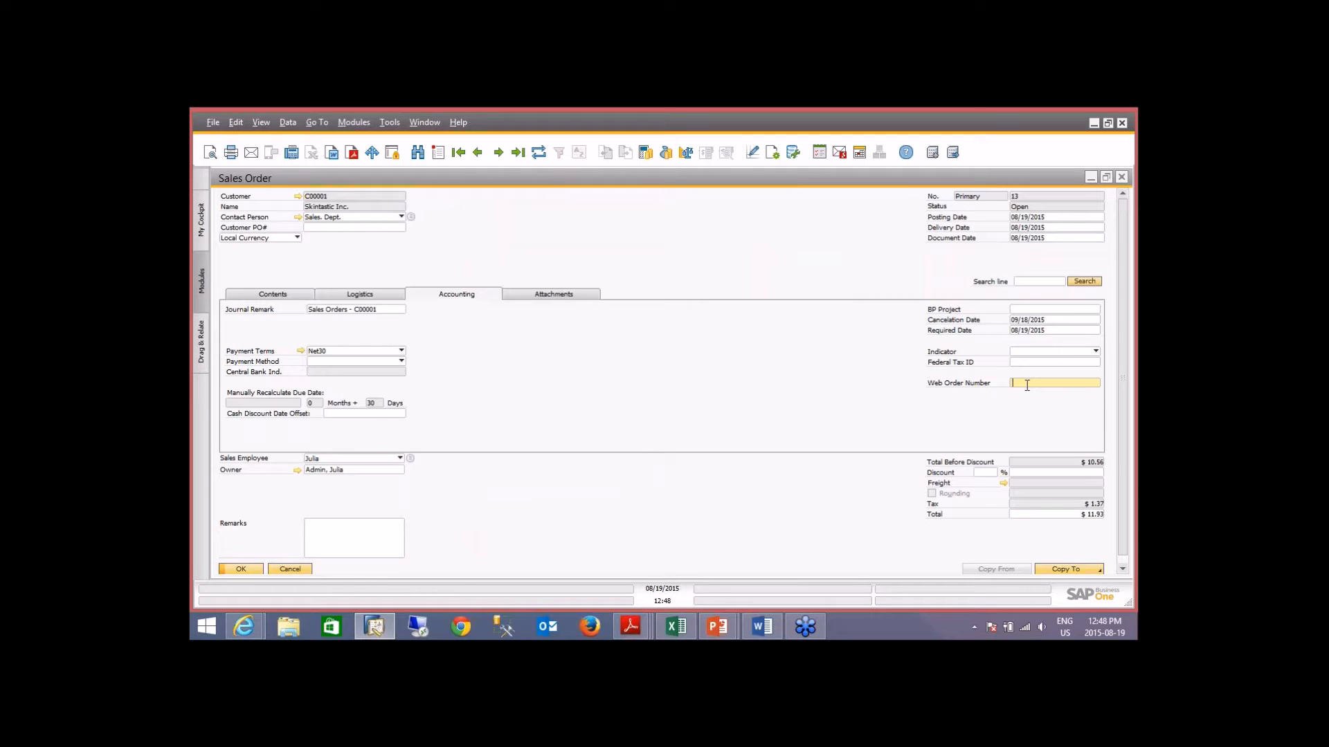
right_click(1028, 385)
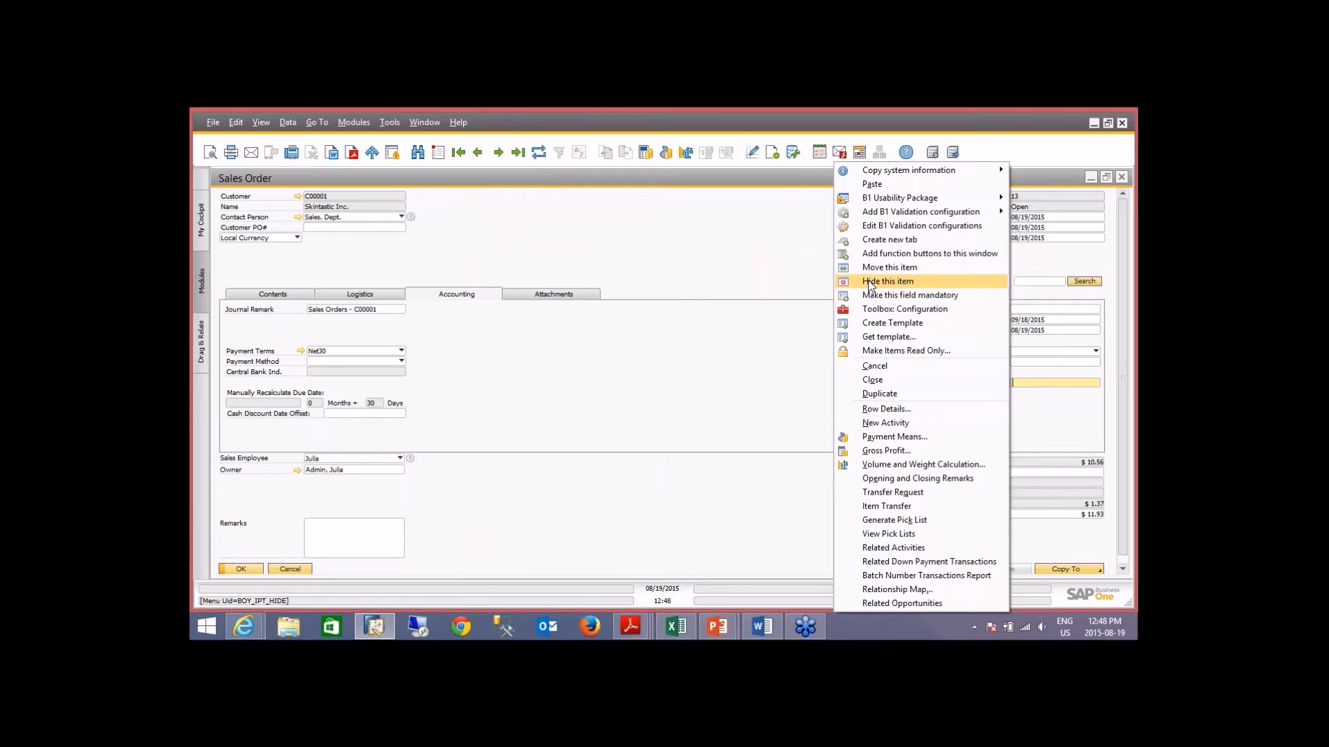
click(870, 282)
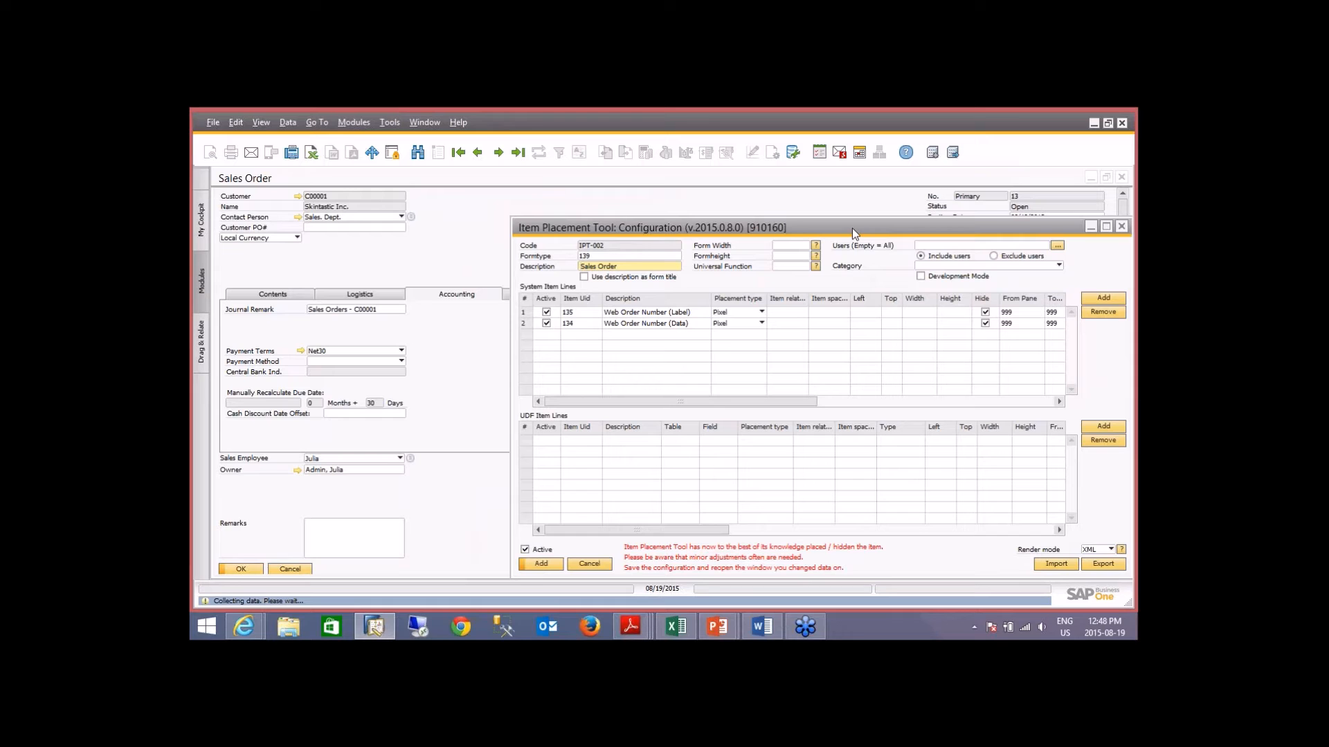
drag(853, 227, 718, 216)
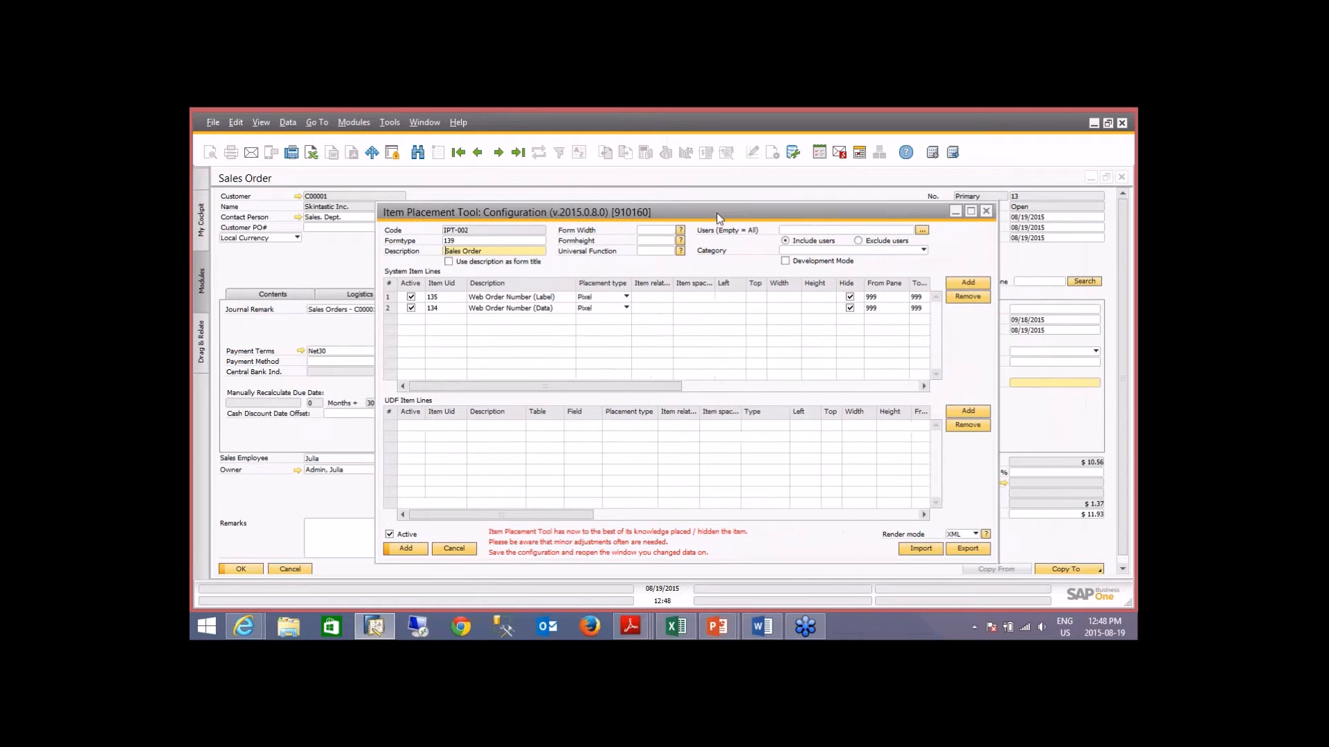
click(807, 232)
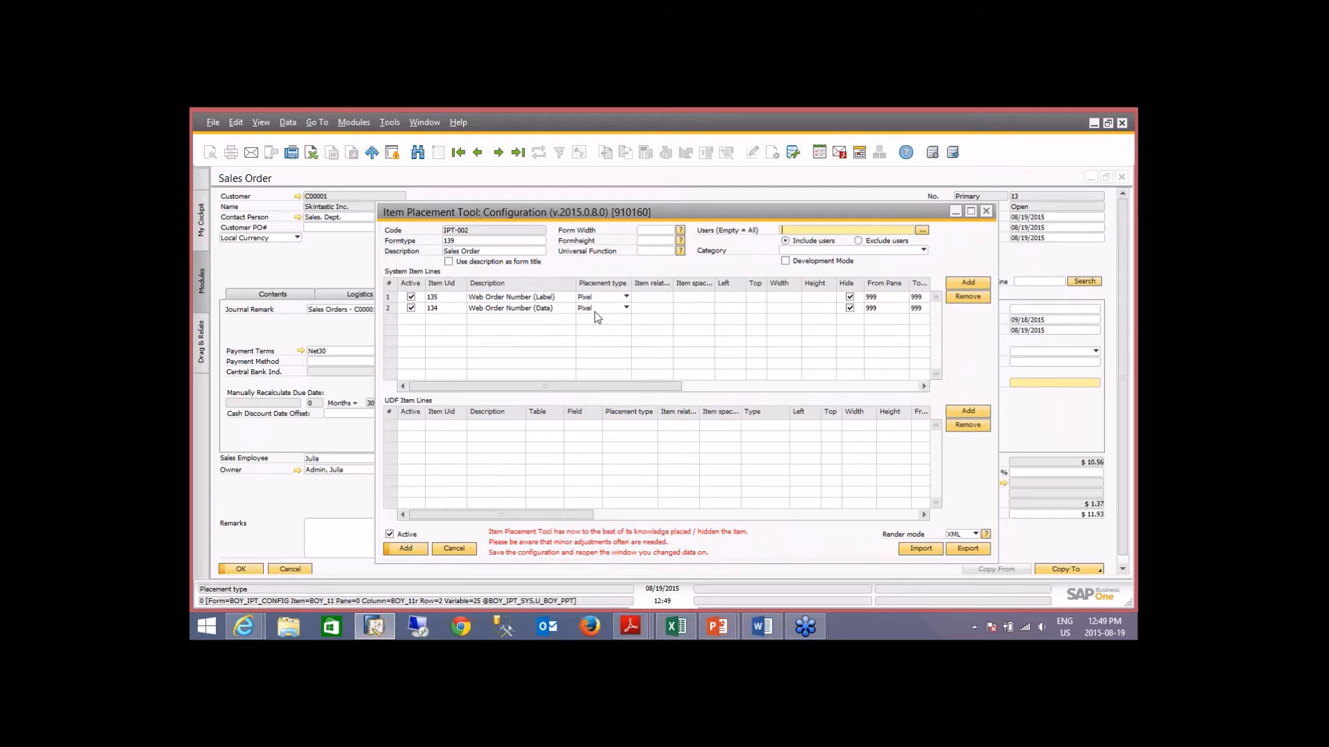
click(408, 549)
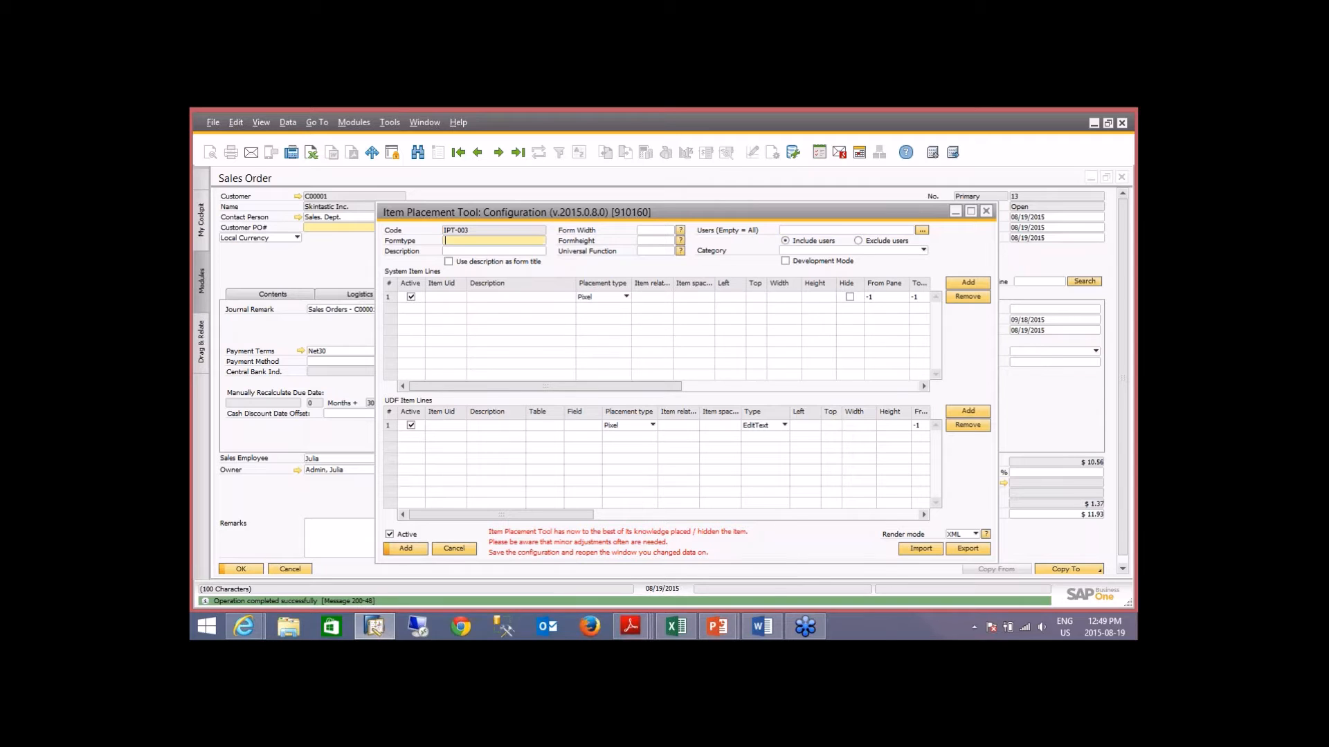
click(448, 550)
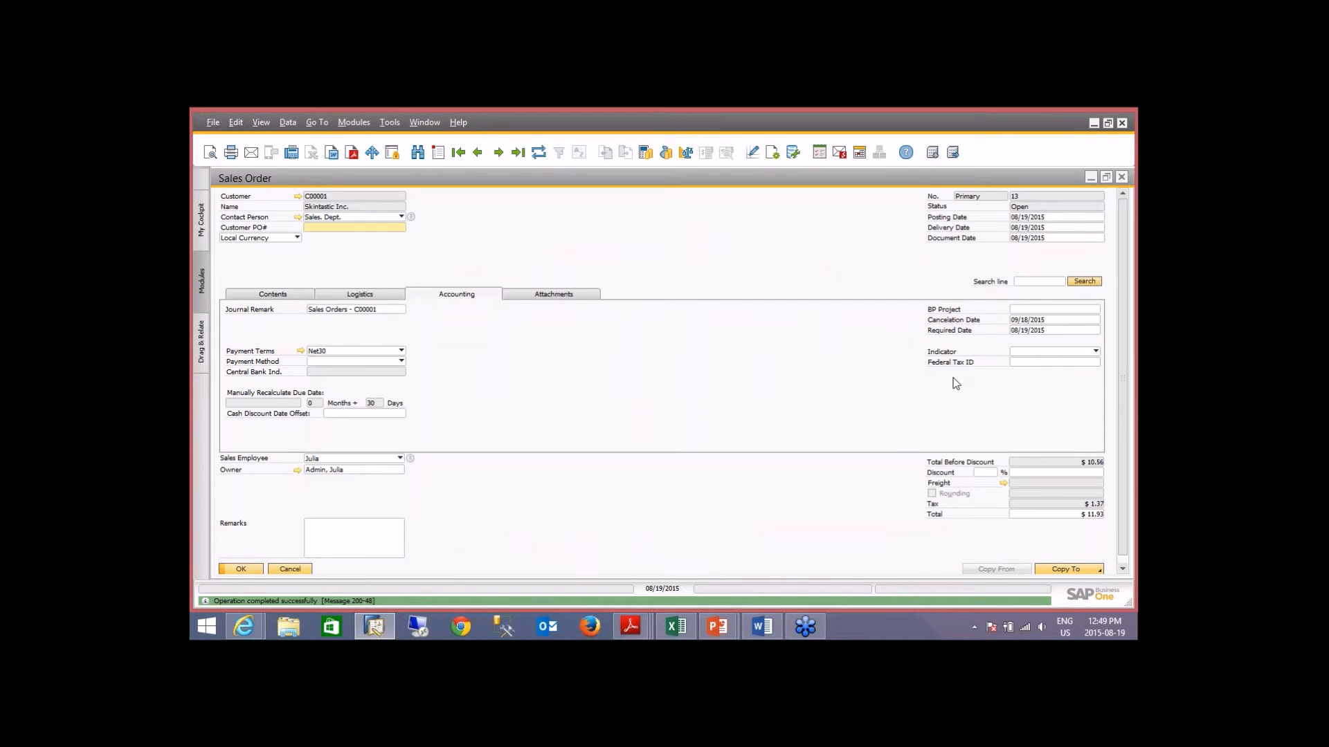
Step: Move the Federal Tax ID field below Journal Remark on the sales order and update the placement configuration
click(1028, 363)
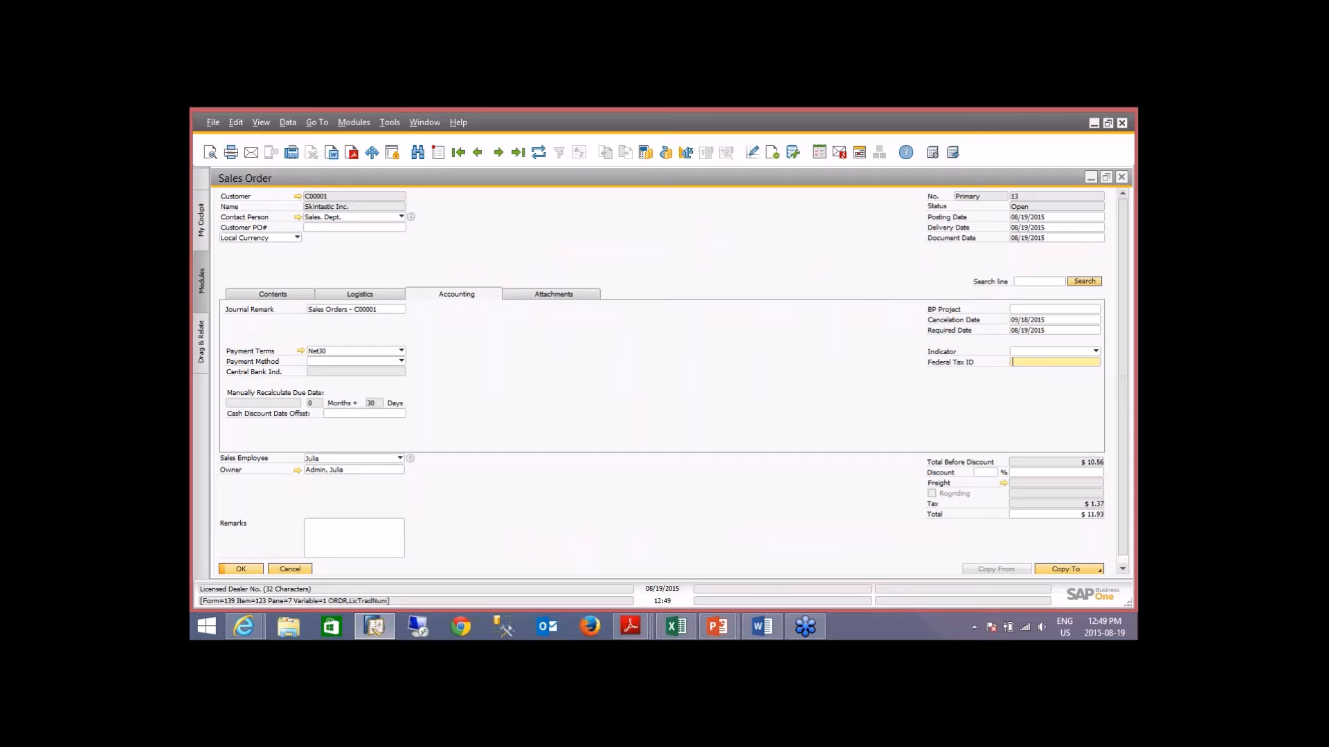
right_click(1027, 364)
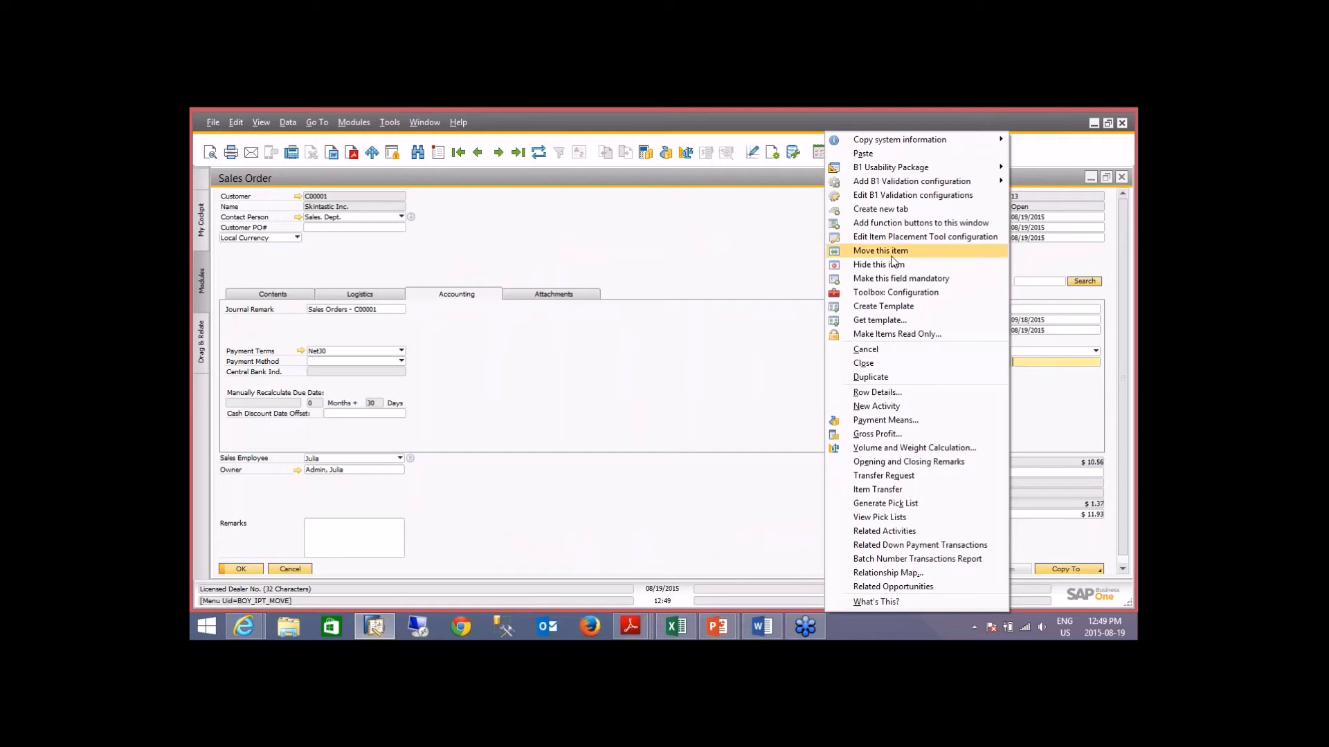
click(917, 253)
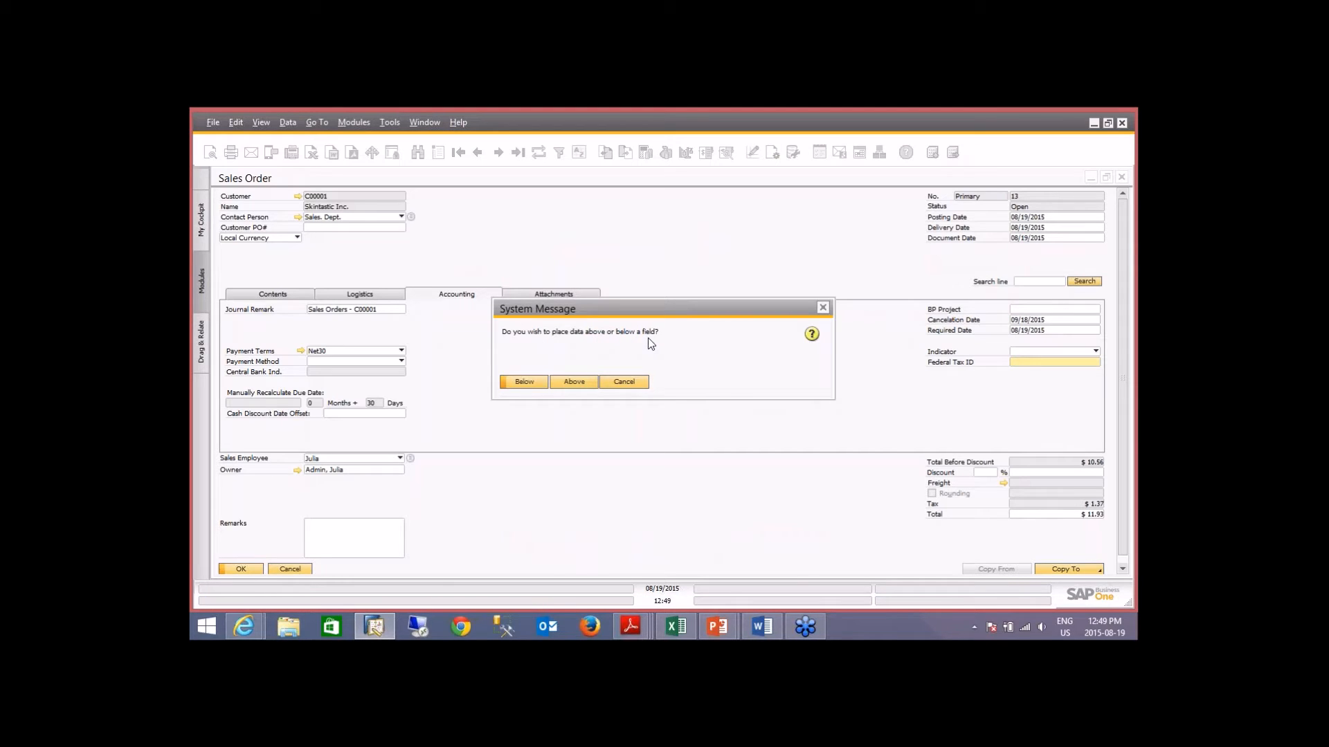
click(525, 382)
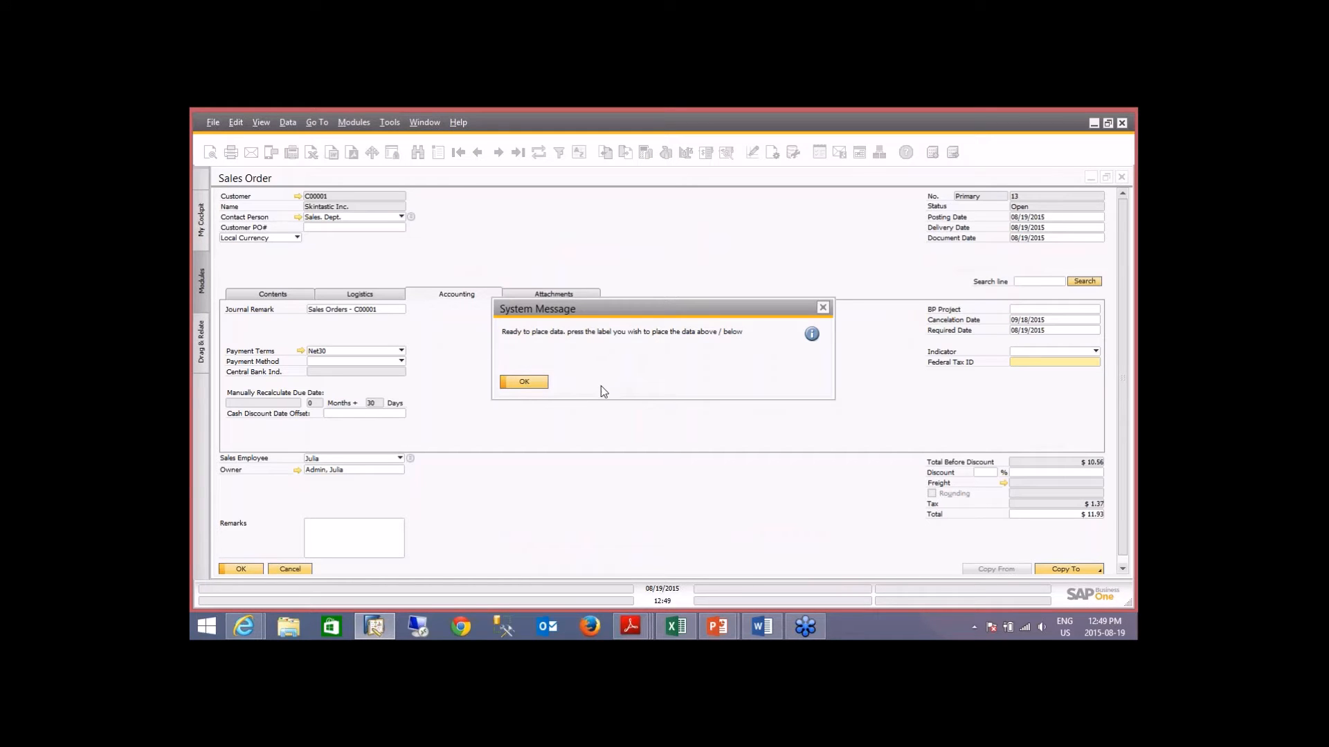
click(524, 382)
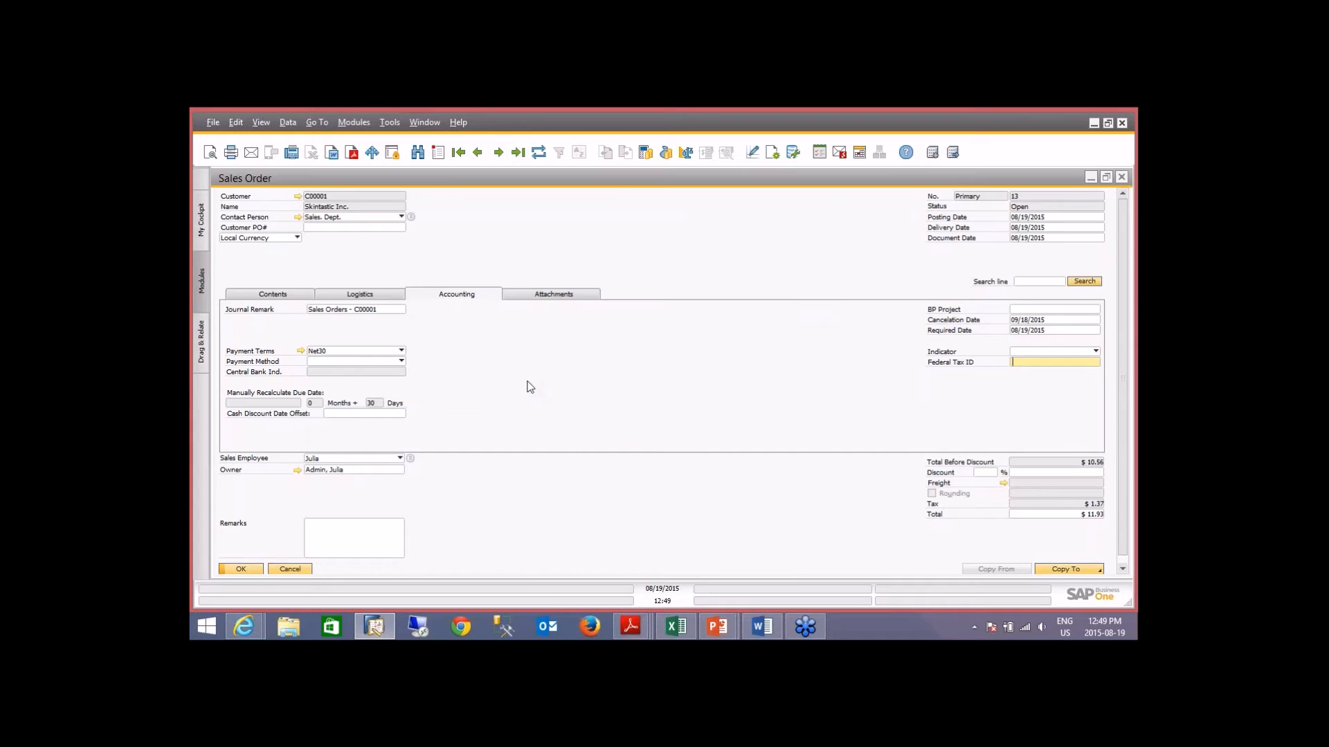
click(239, 310)
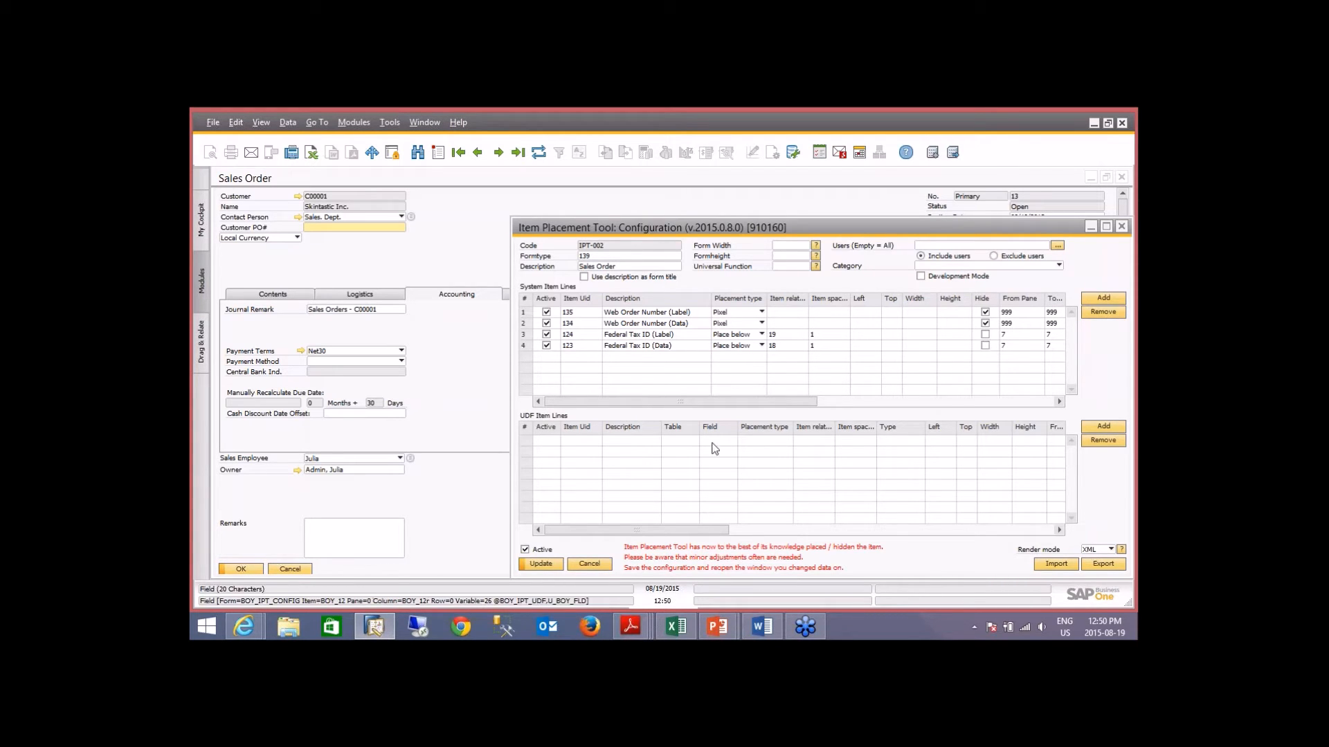
drag(703, 402, 774, 406)
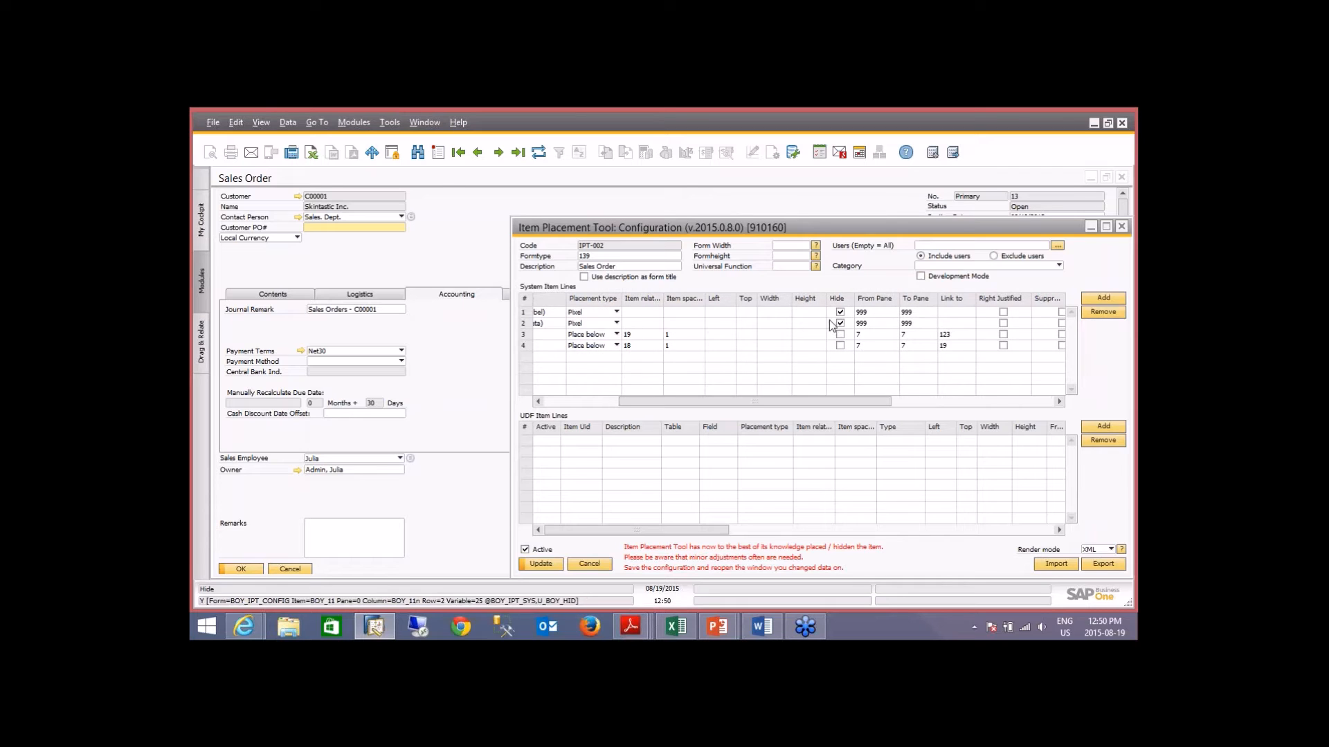
click(540, 565)
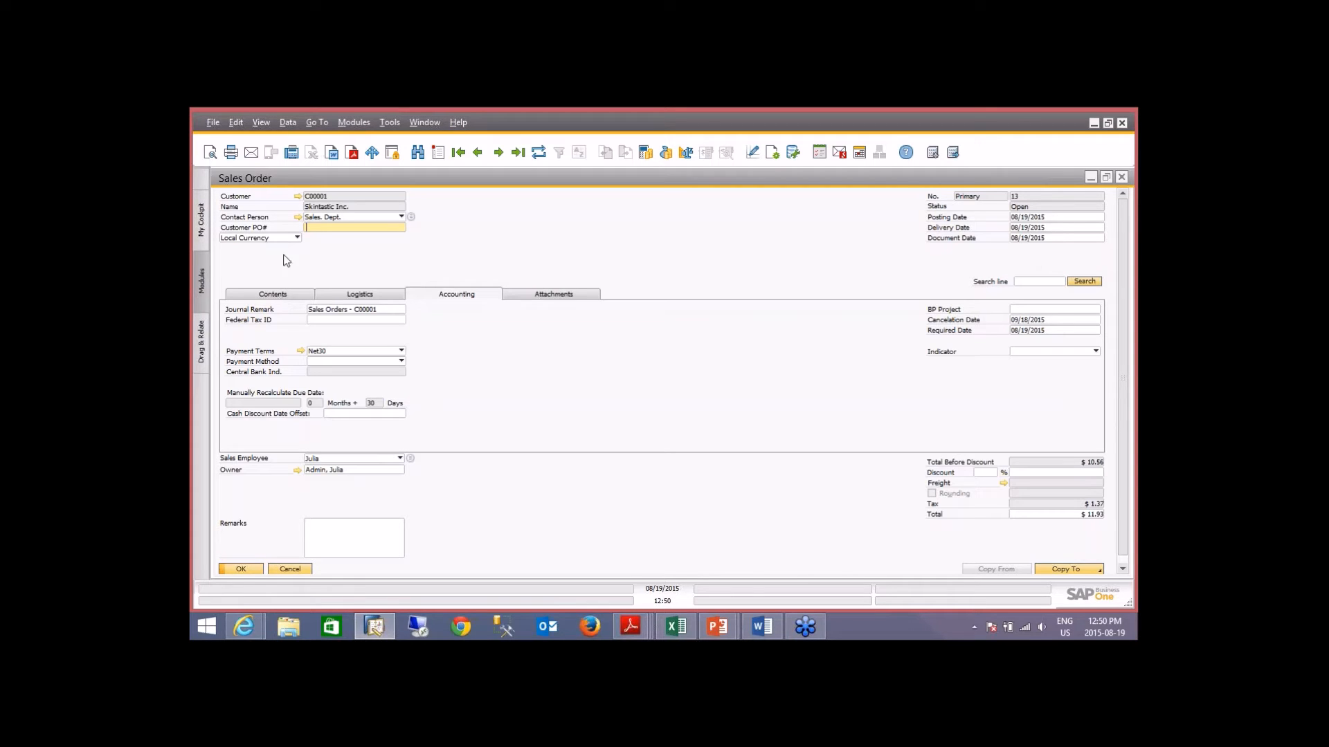
Step: Create a Miscellaneous tab in the customer's master data containing Number of Employees, Number of Licenses and Maintenance Active
click(298, 197)
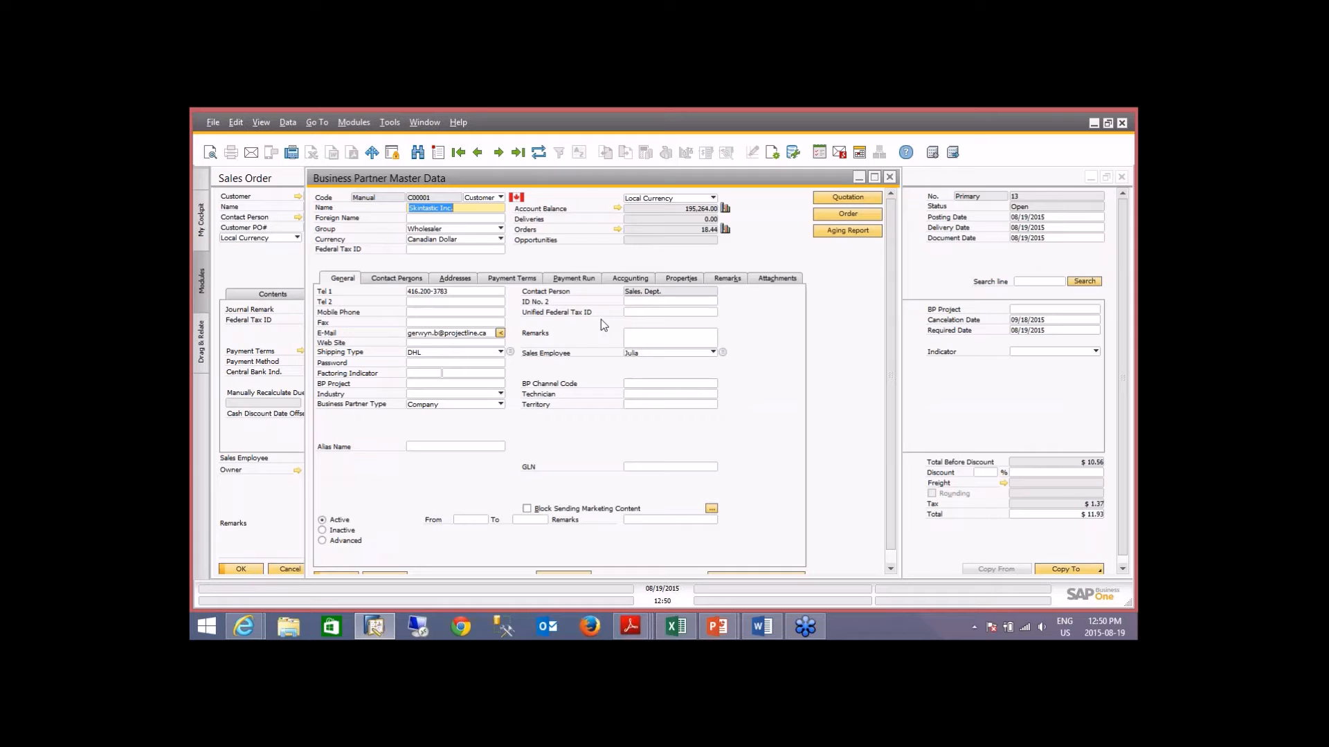
right_click(675, 280)
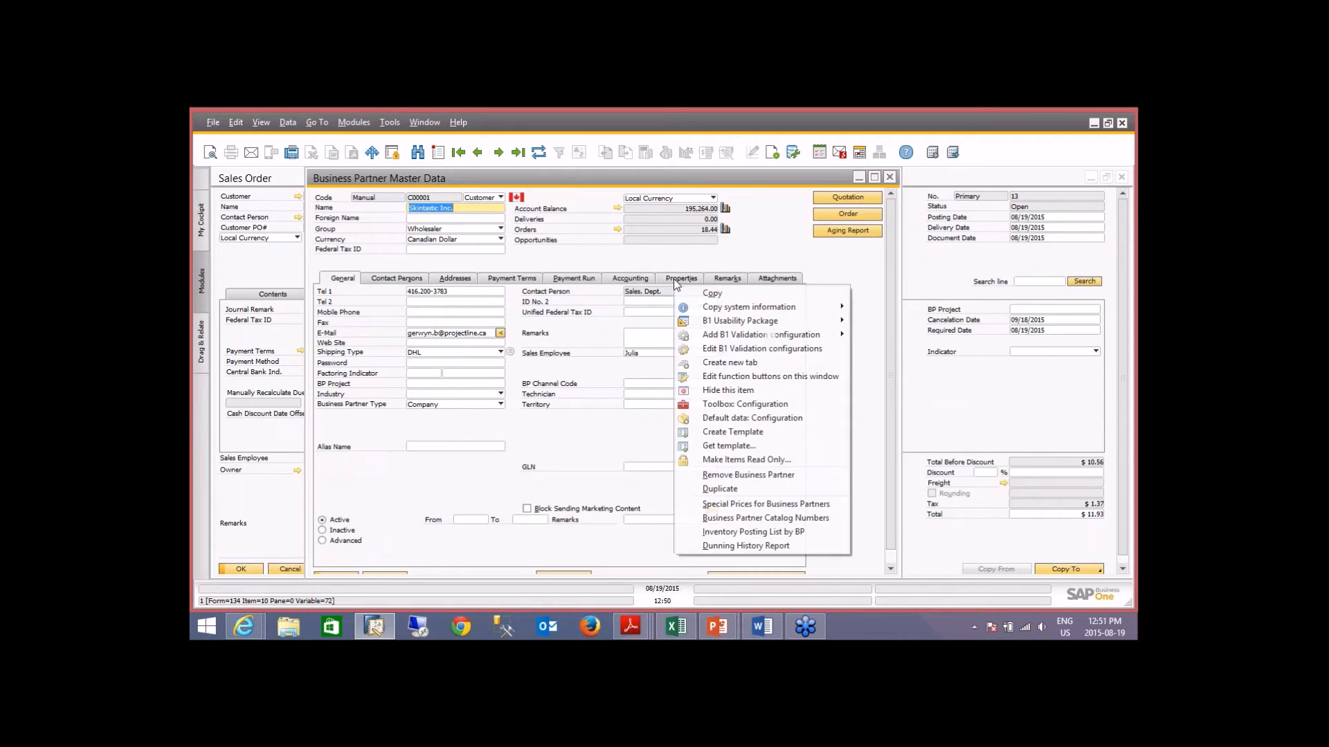
click(737, 367)
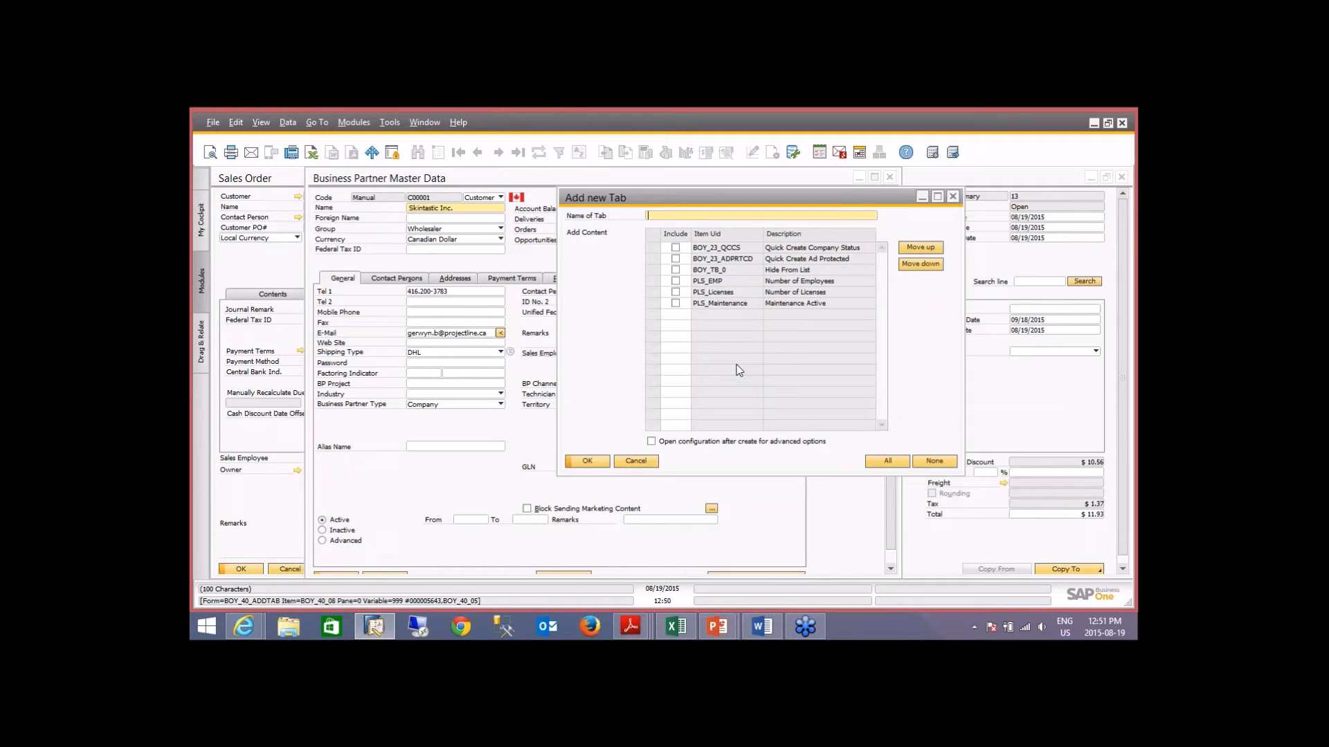
text(Miscellaneous)
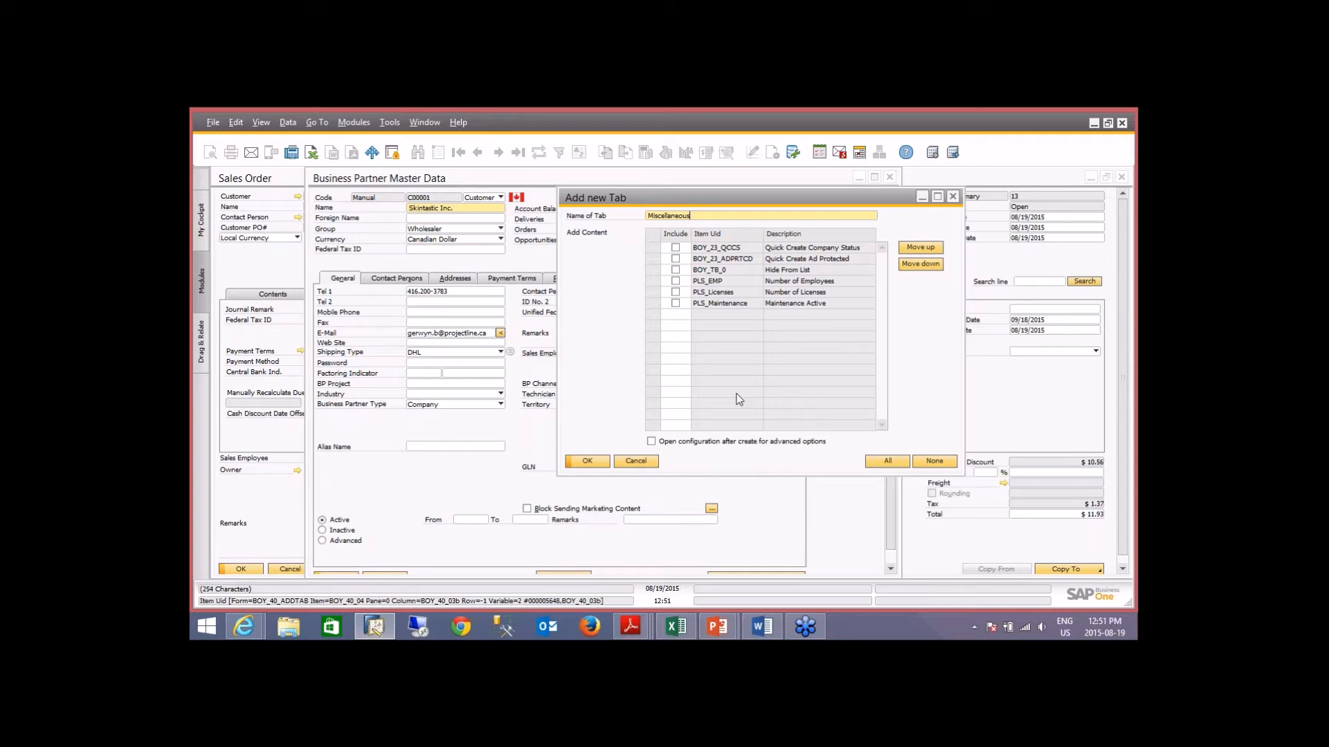
click(676, 281)
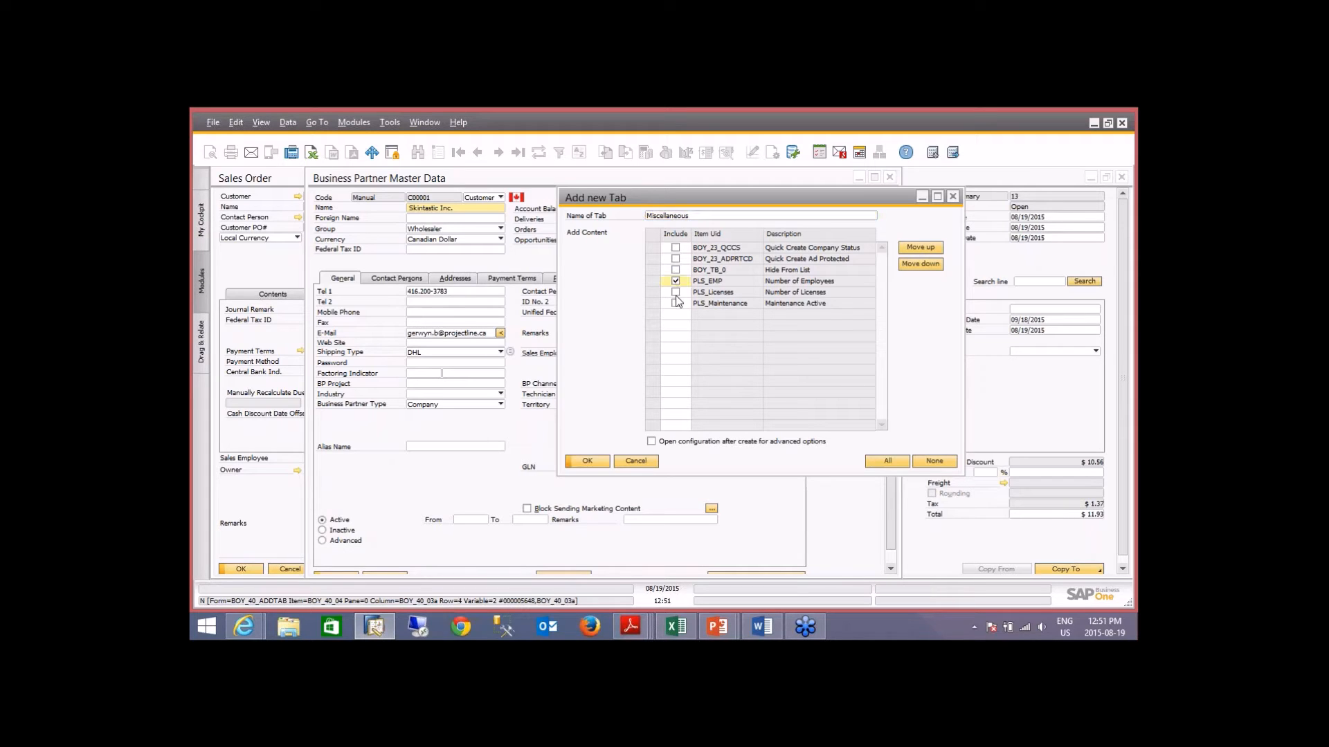
click(676, 292)
click(676, 303)
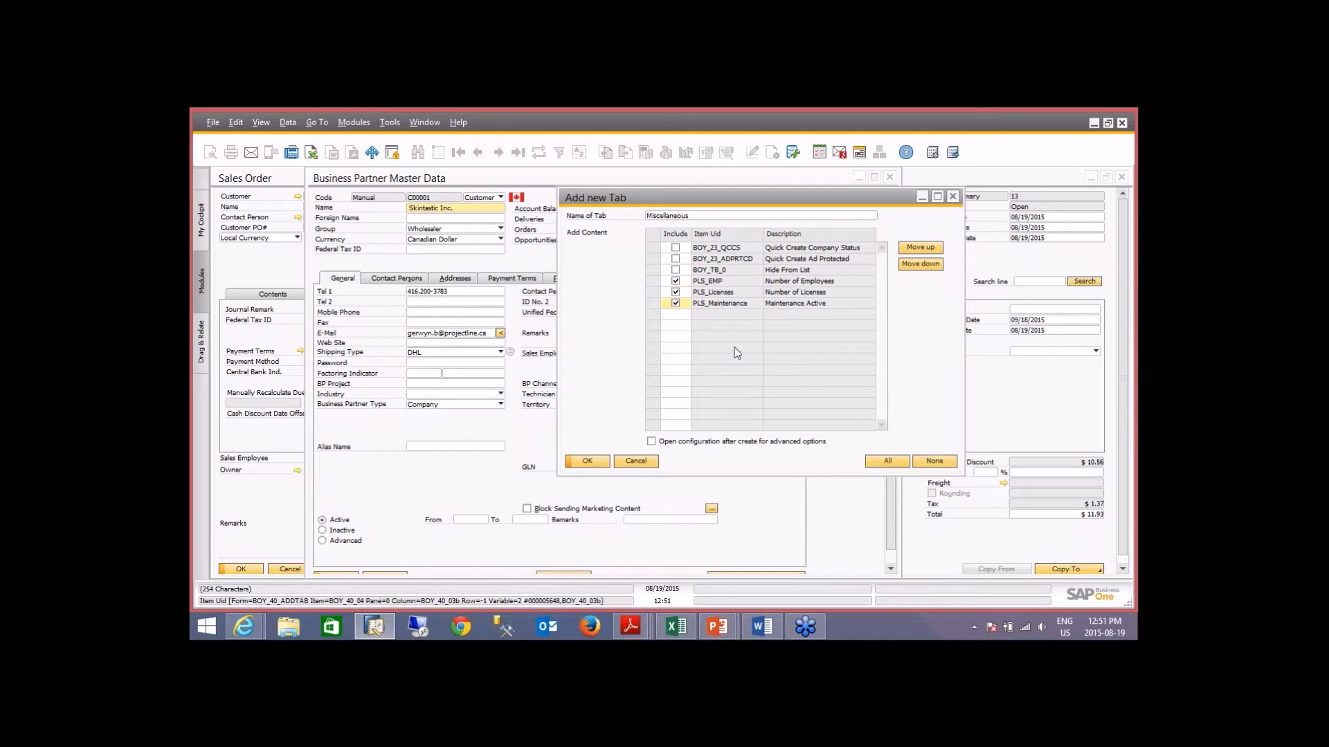
click(588, 462)
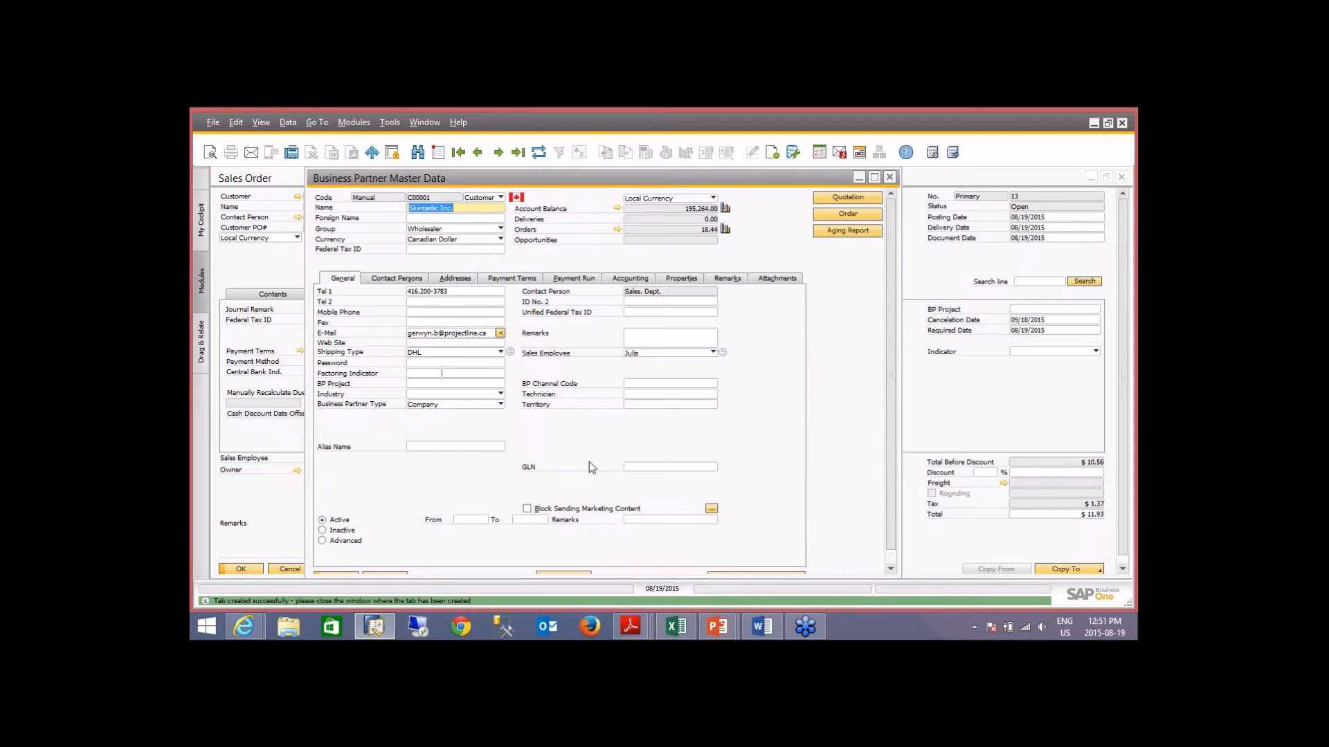
Step: Close and reopen the customer's master data from the sales order, and view the fields on its Miscellaneous tab
click(891, 177)
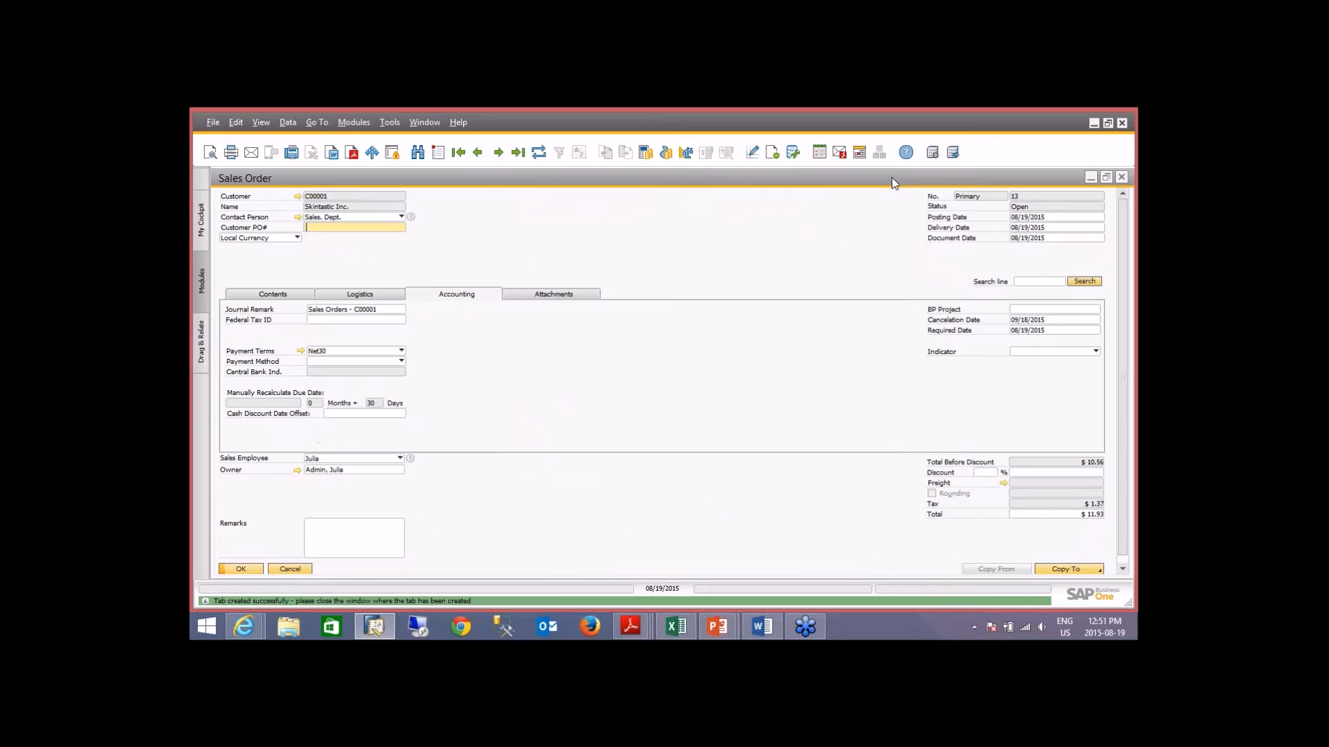
click(297, 196)
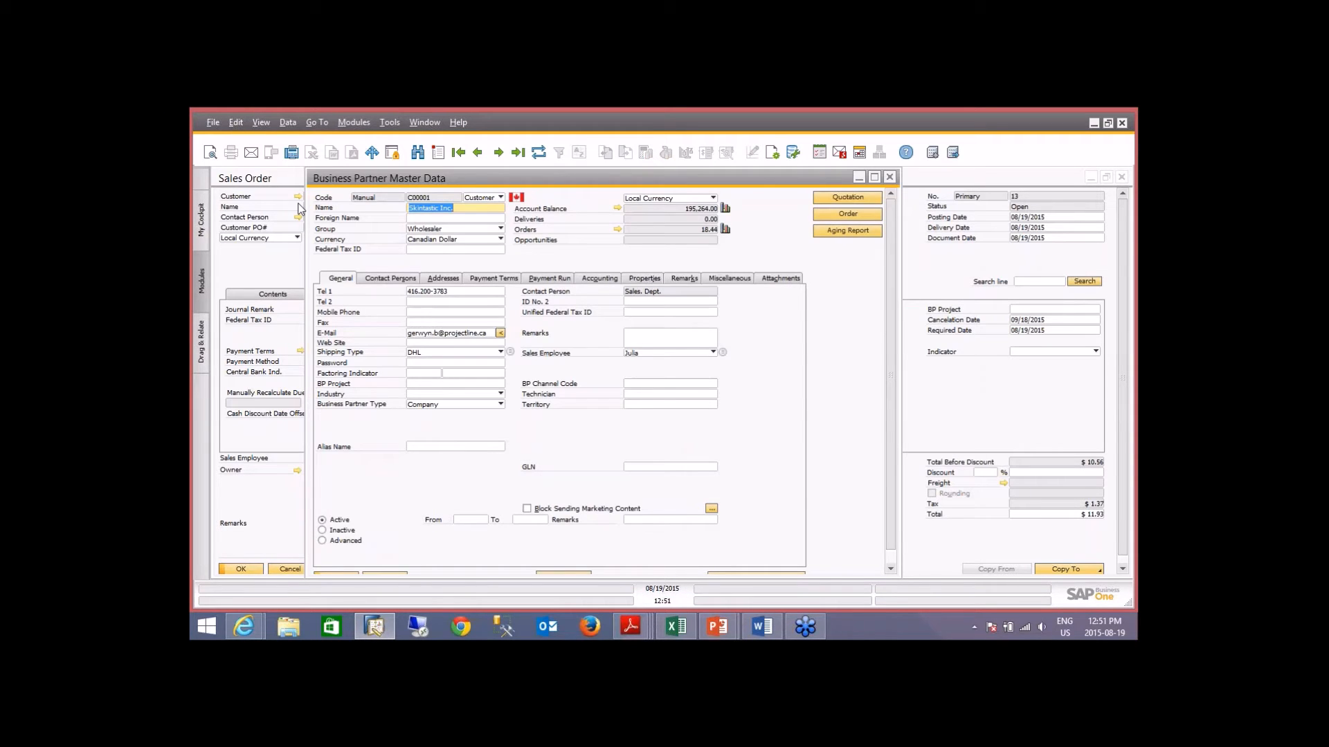
click(729, 280)
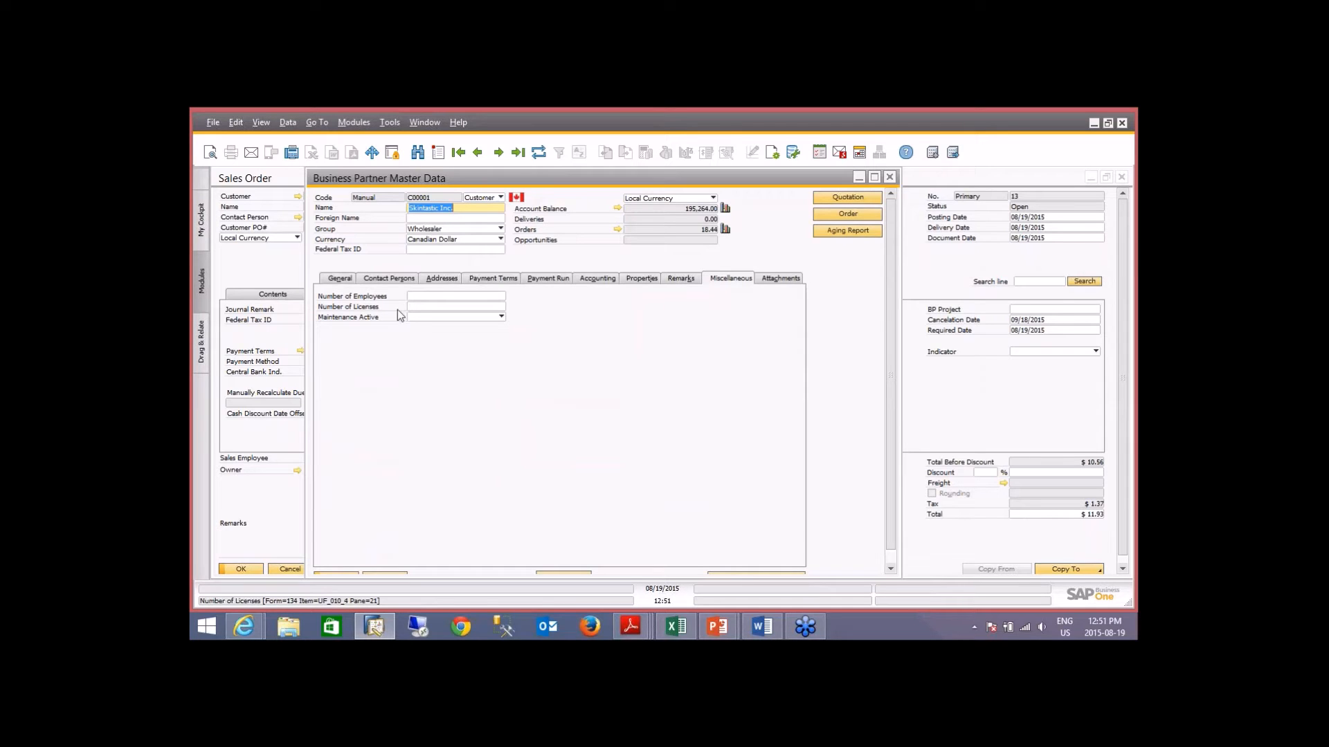
Step: Set Number of Employees to 20, Number of Licenses to 15 and Maintenance Active to Yes, and update the customer's master data
click(422, 297)
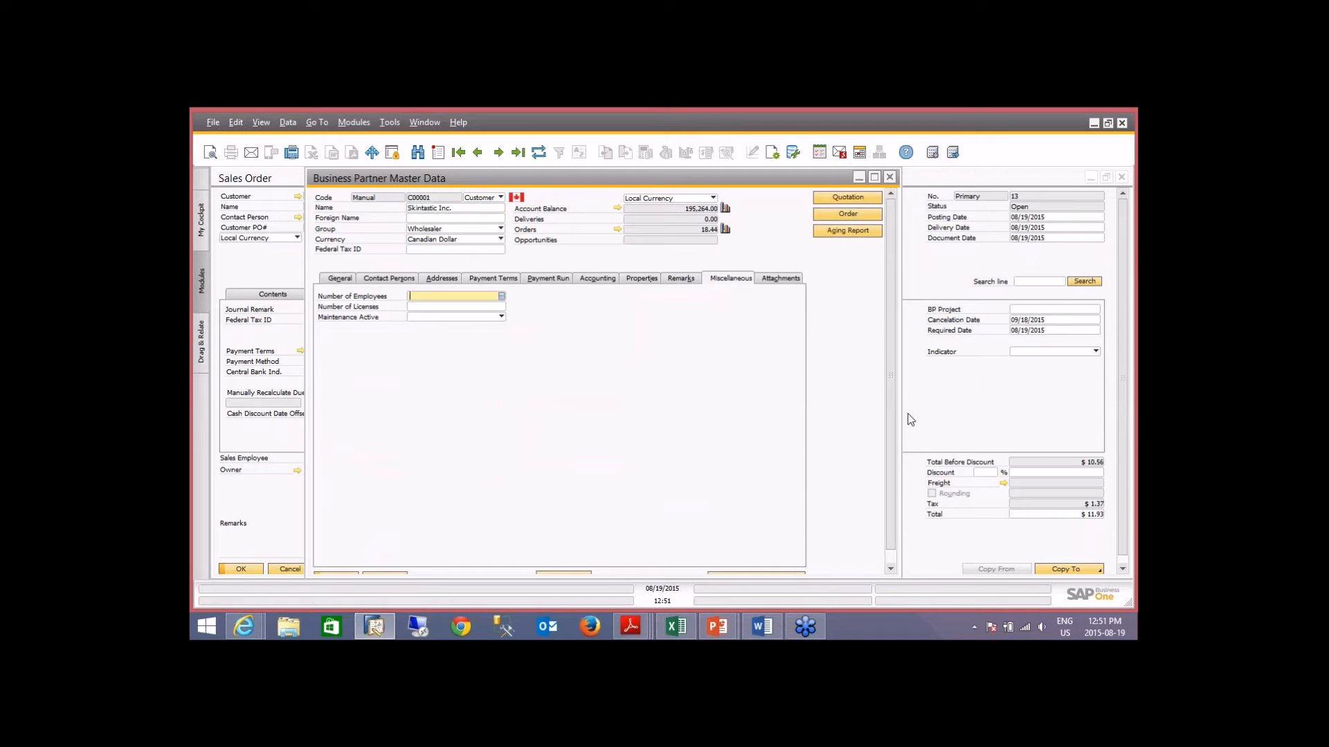
text(20)
click(473, 305)
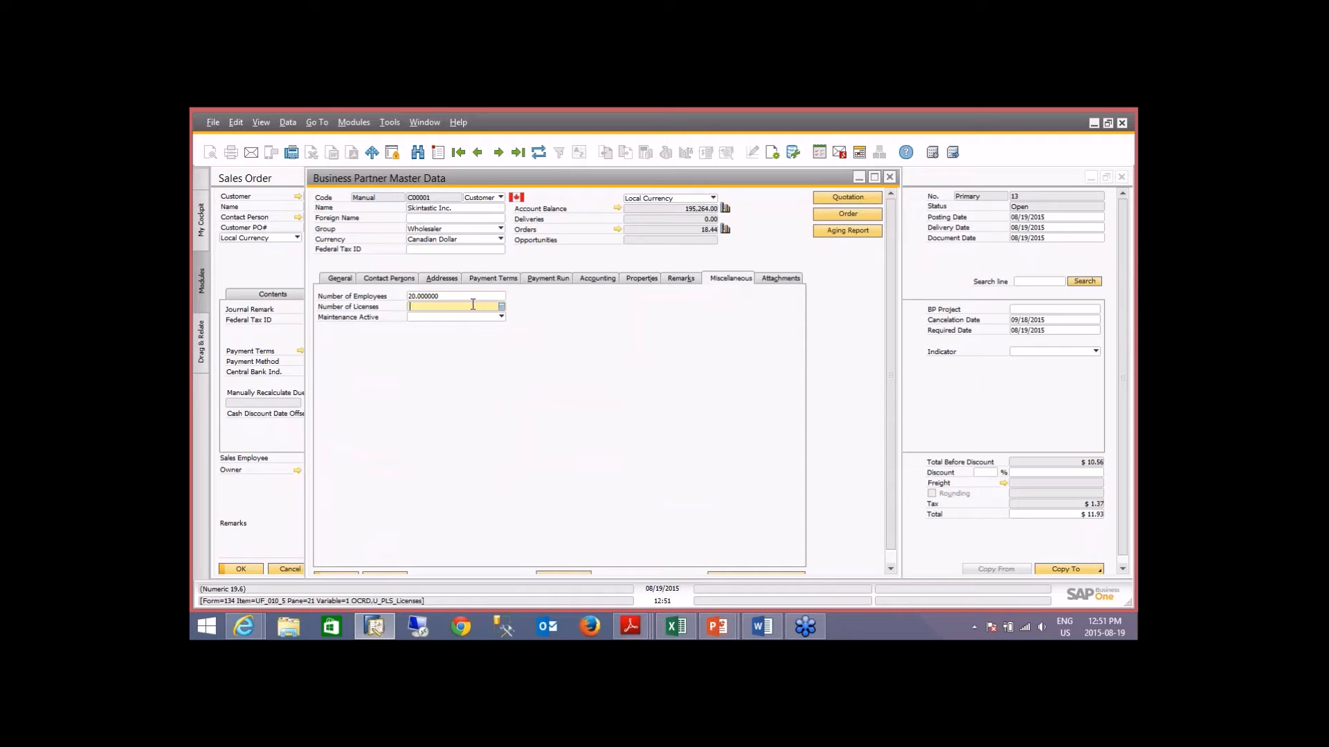
text(15)
click(457, 317)
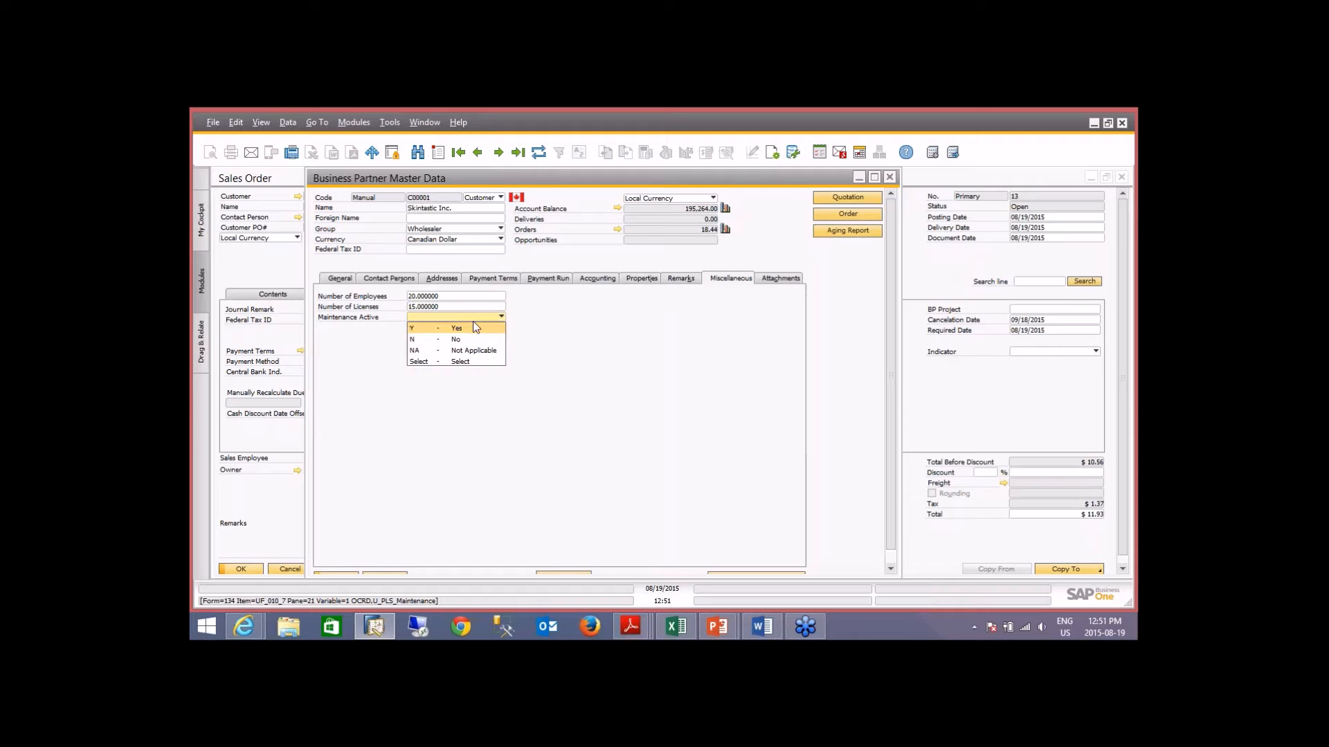
click(467, 327)
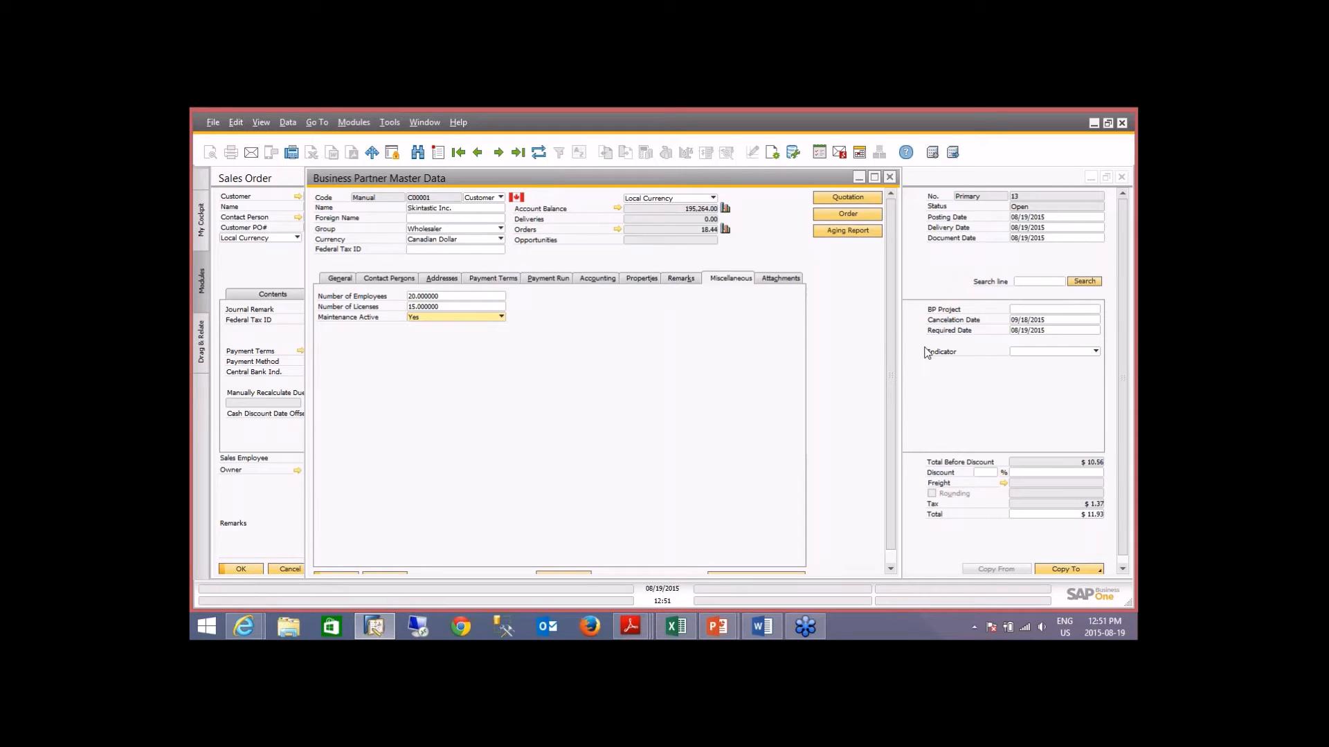
scroll(891, 350, down, 1)
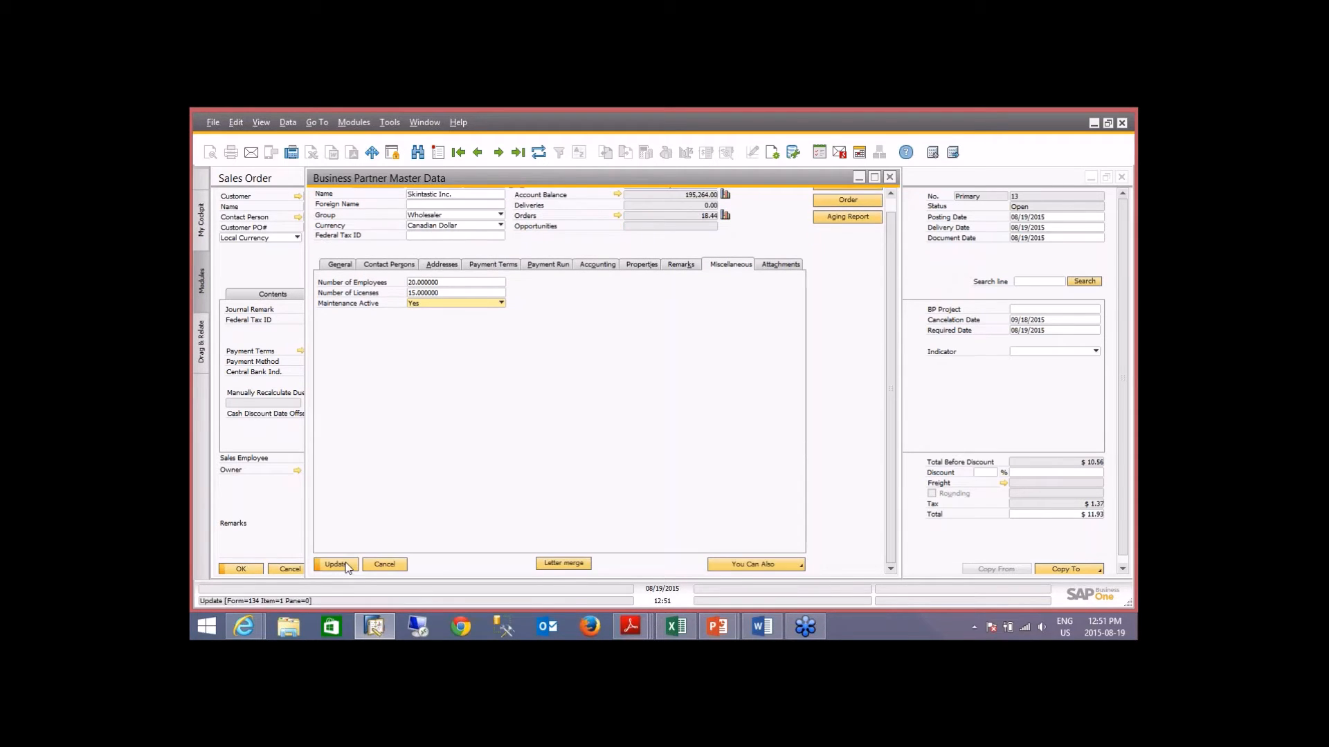
click(337, 564)
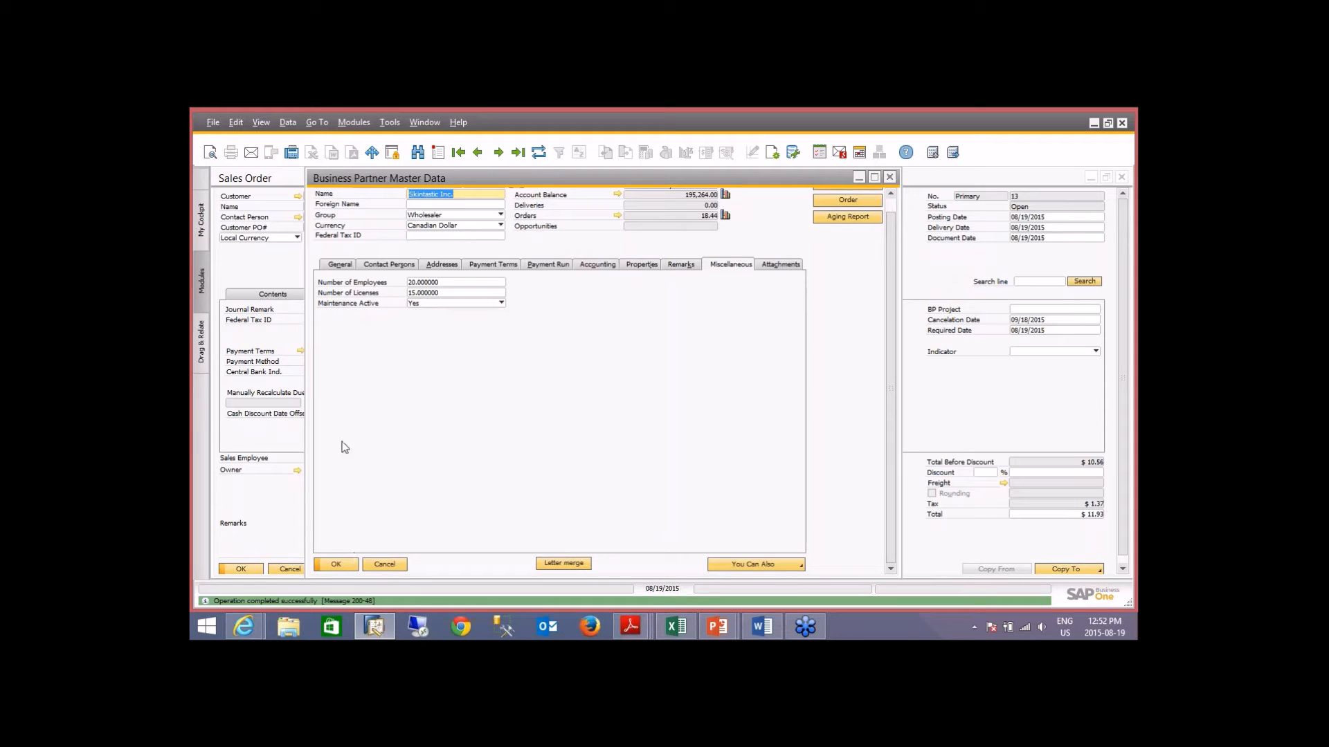
Step: Close the customer's master data and the sales order, and collapse the Sales - A/R module
click(377, 566)
click(300, 570)
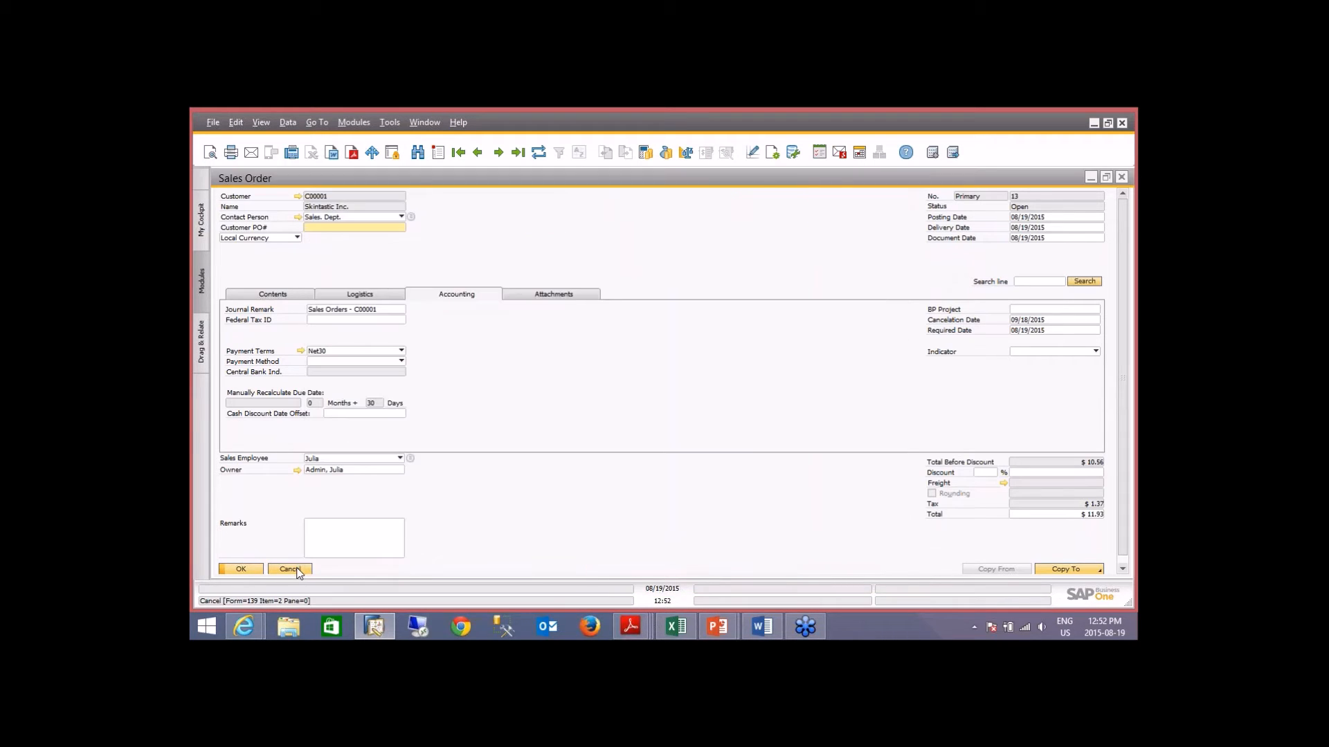
scroll(405, 256, up, 1)
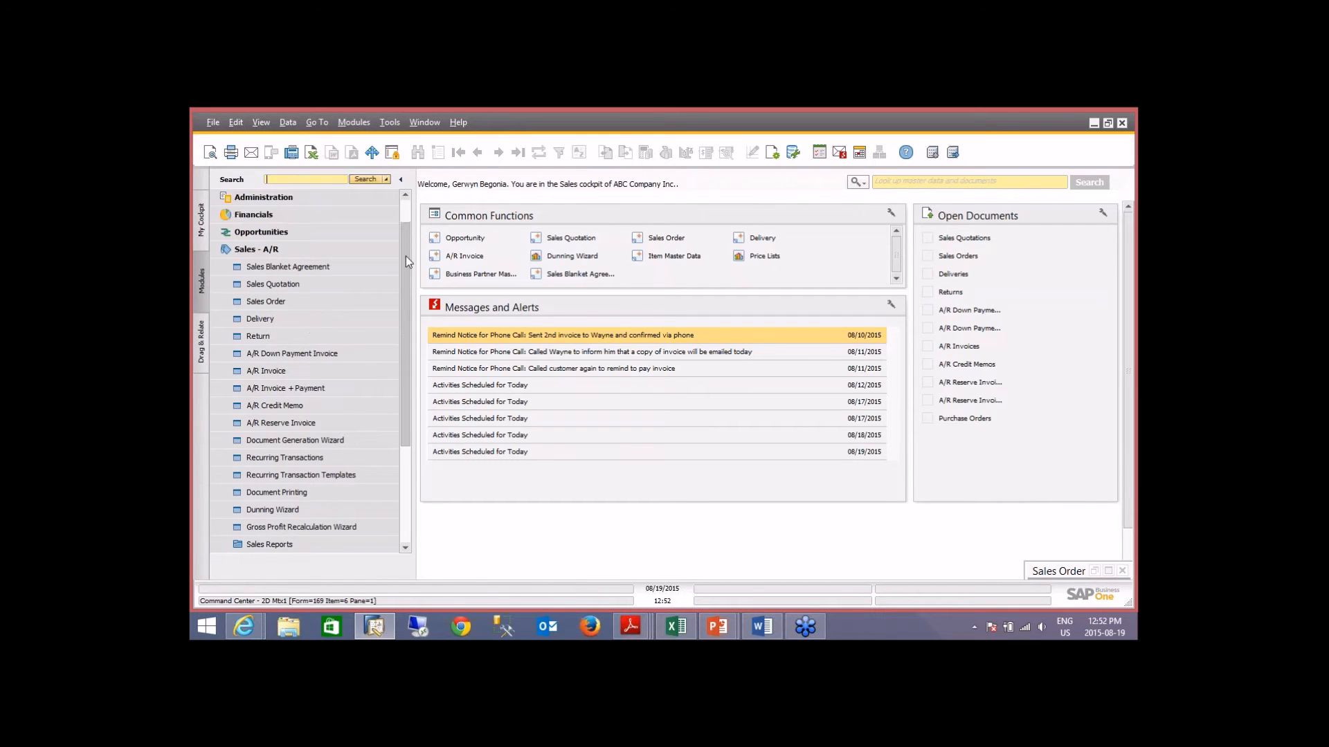
click(325, 249)
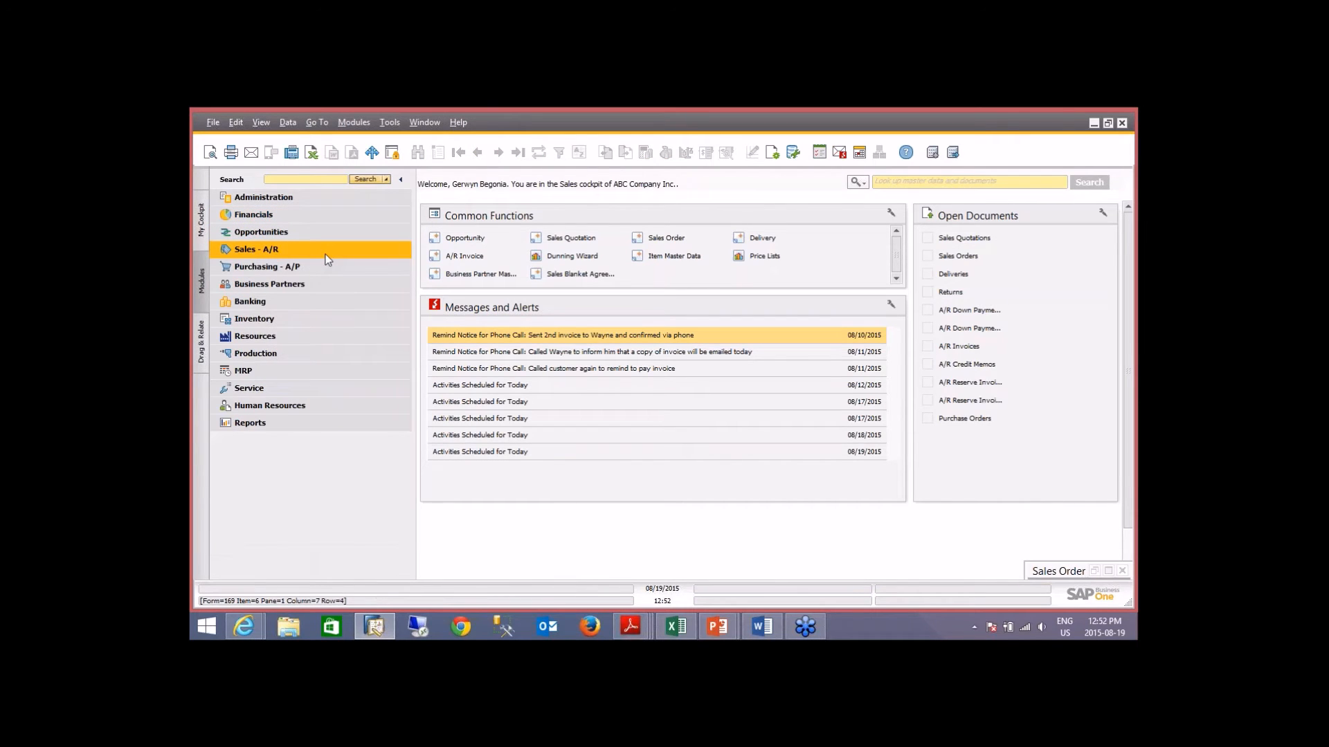
click(266, 179)
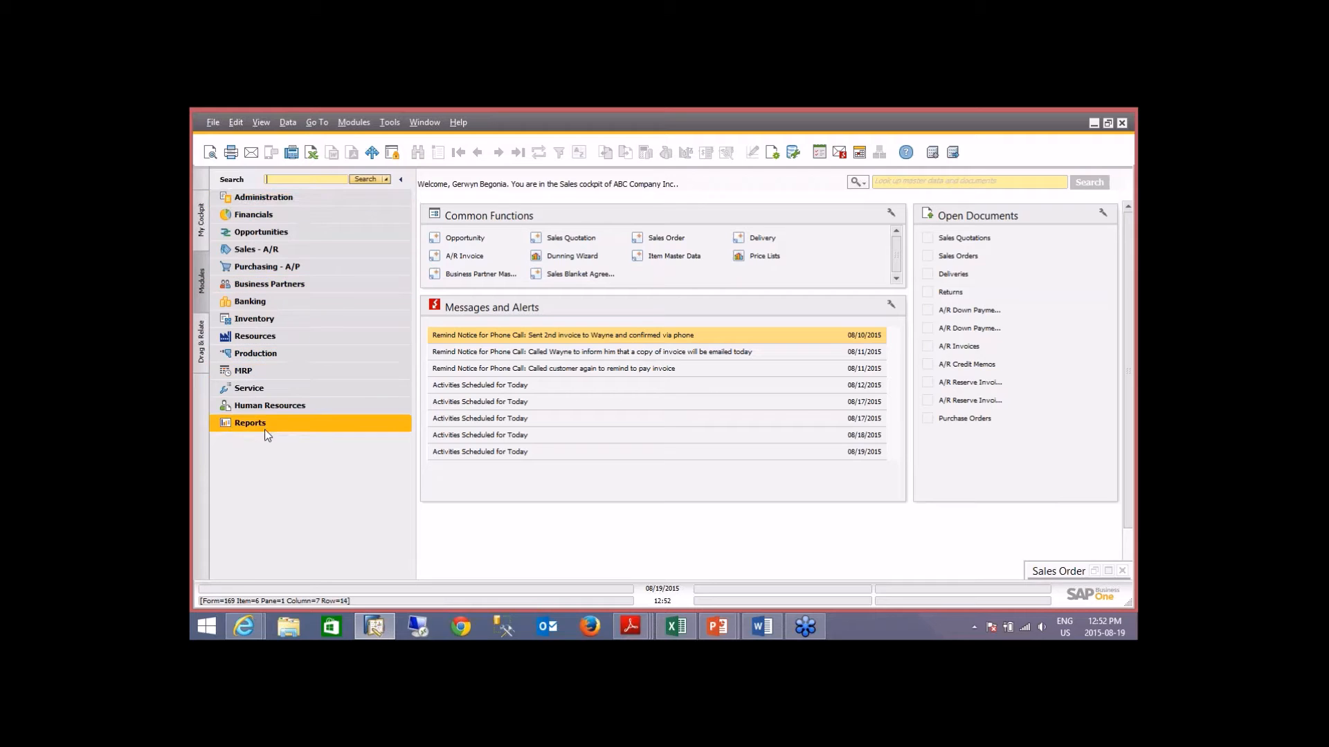
Step: Open Add and Edit Menus for the module list and title the new menu BOYX_1 "Quality Control"
right_click(281, 472)
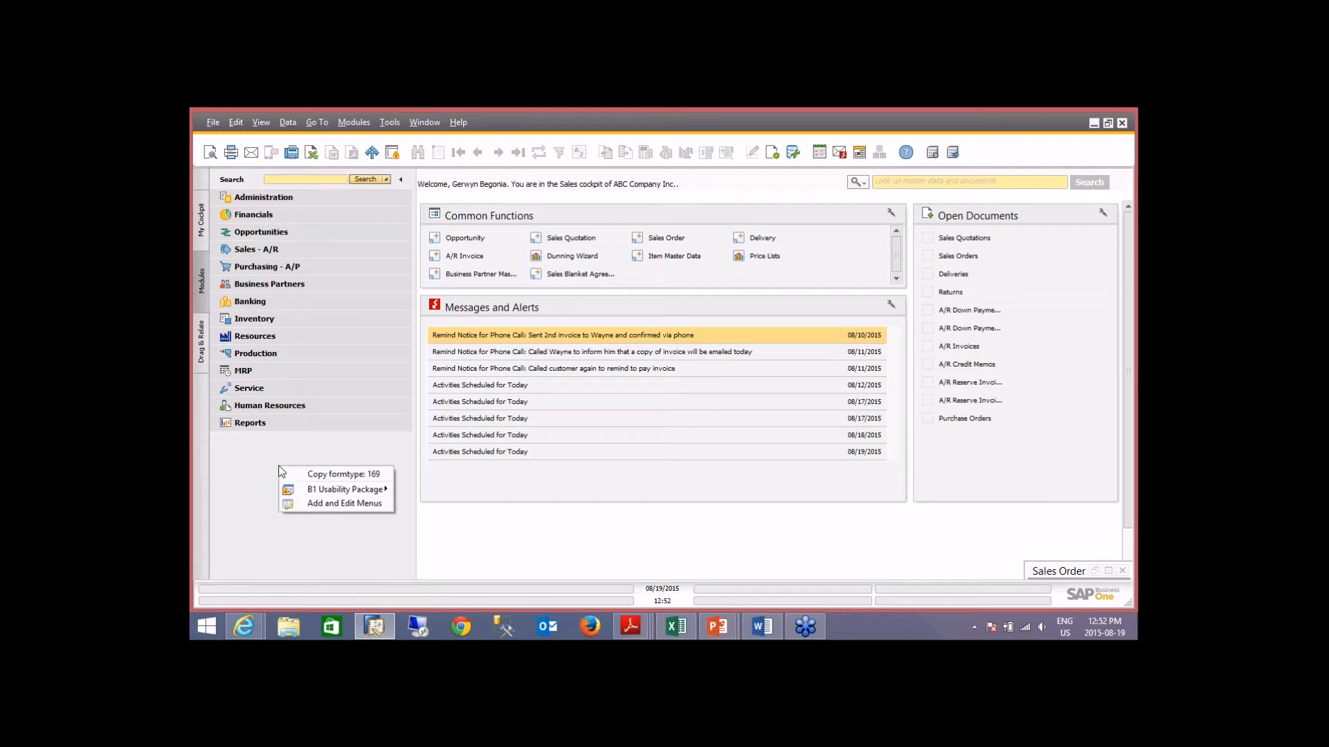
click(312, 505)
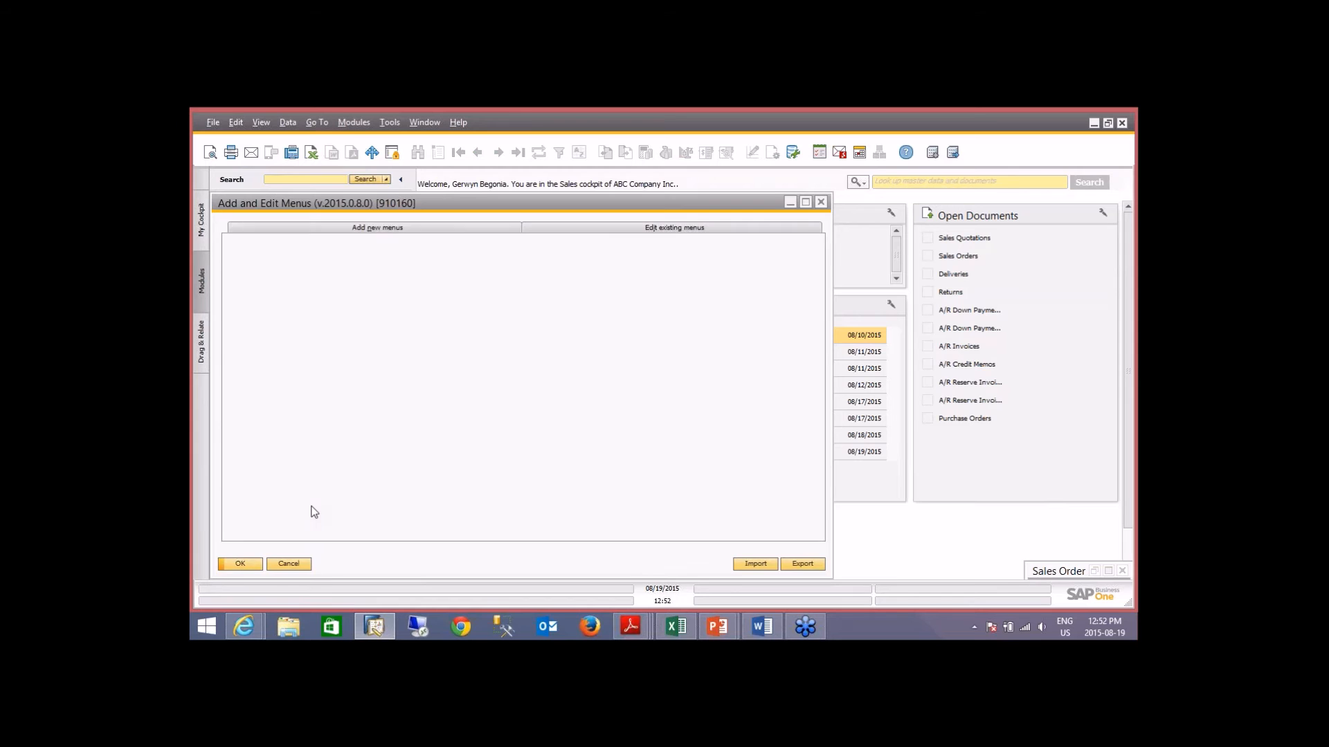
click(332, 260)
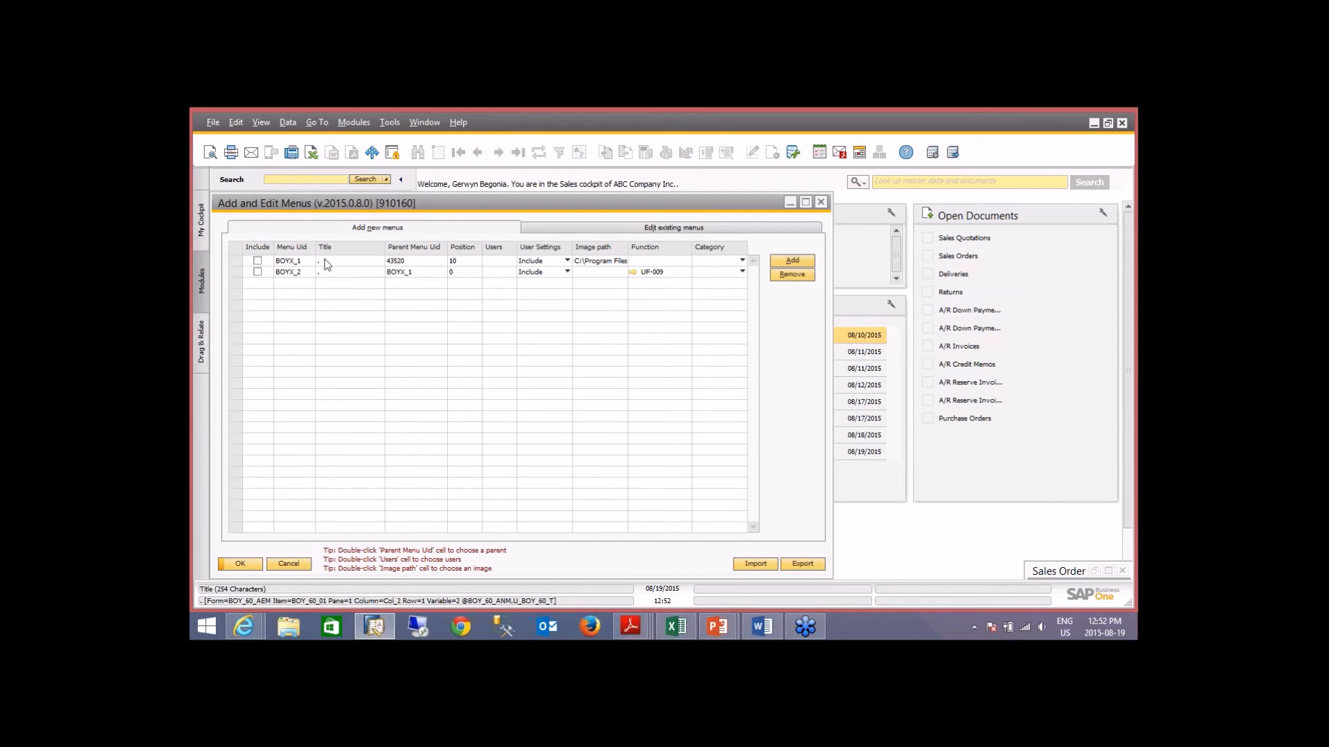
text(Quality Control)
Step: Title the second new menu, BOYX_2, "QC Report 1"
click(339, 272)
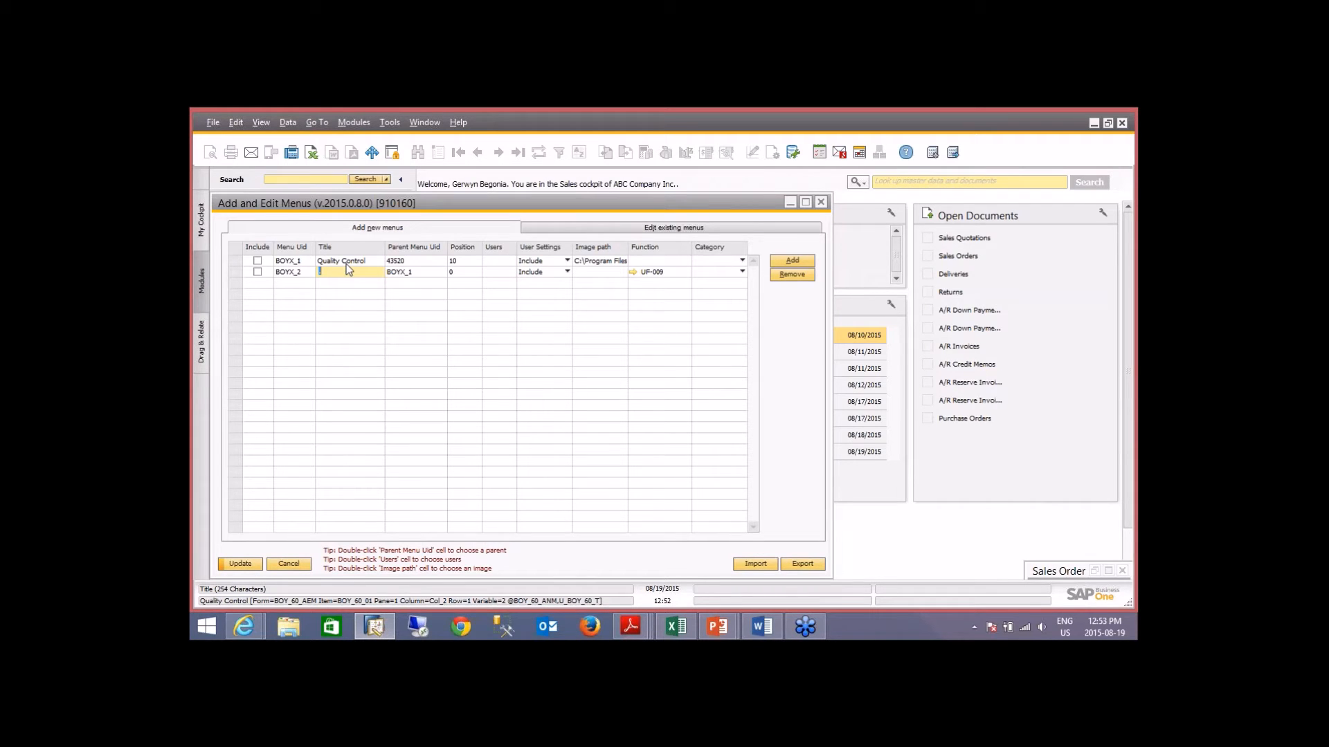
text(Quality Co)
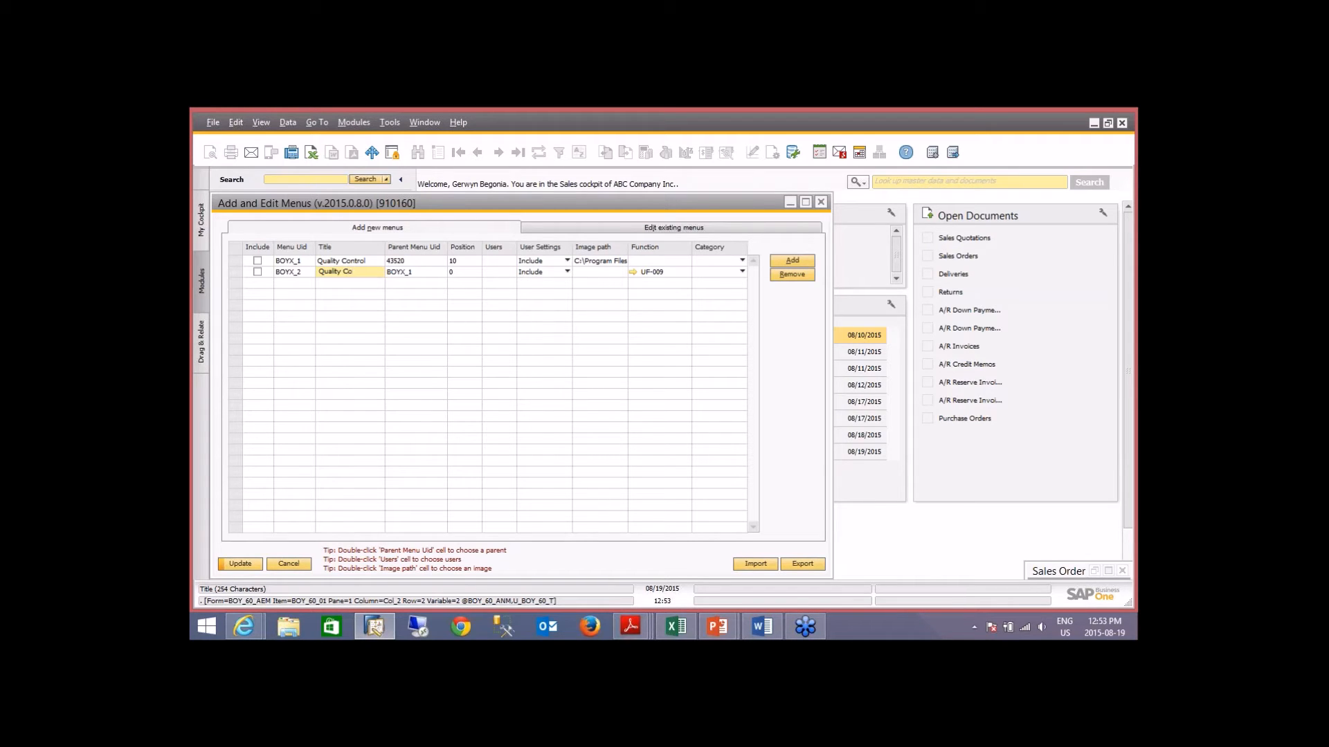
key(BackSpace)
key(BackSpace)
key(BackSpace)
key(BackSpace)
key(BackSpace)
key(BackSpace)
text(Report 1)
Step: Choose Modules (43520) from the common menu items as the parent of the Quality Control menu
click(418, 263)
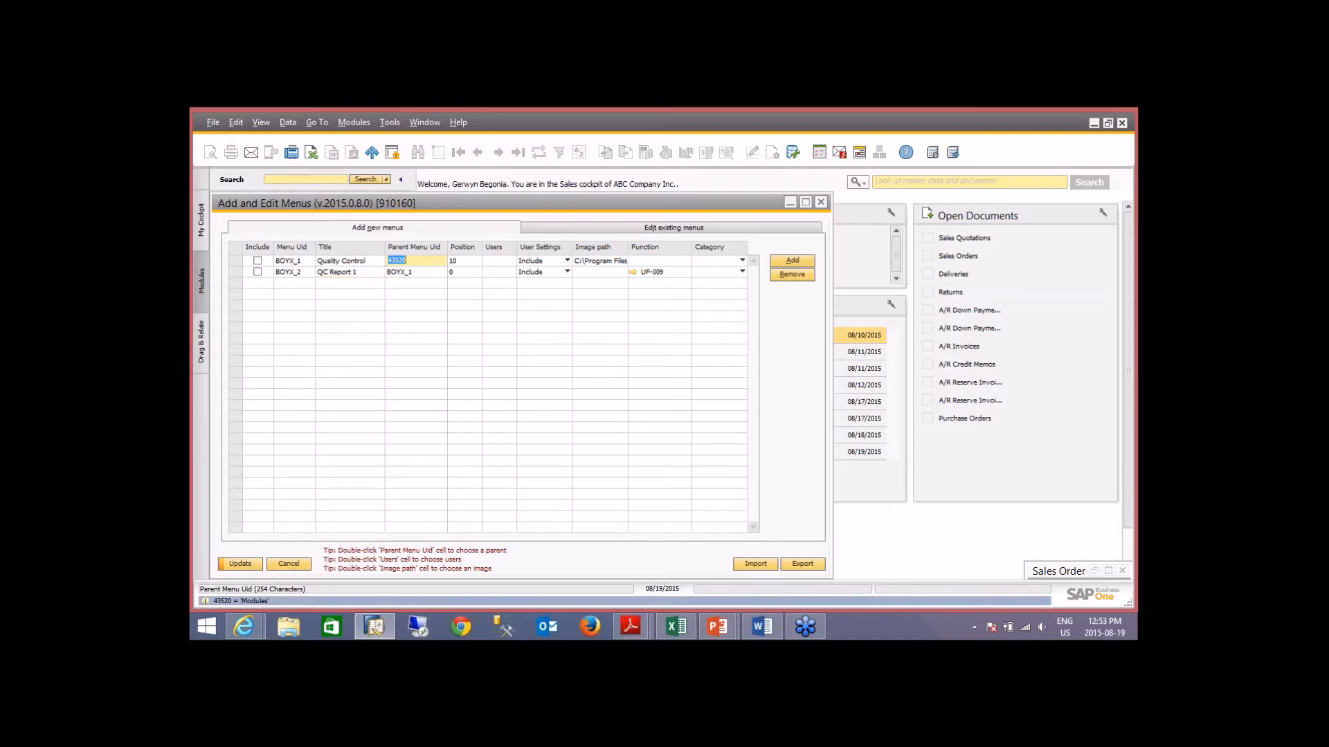
double_click(430, 264)
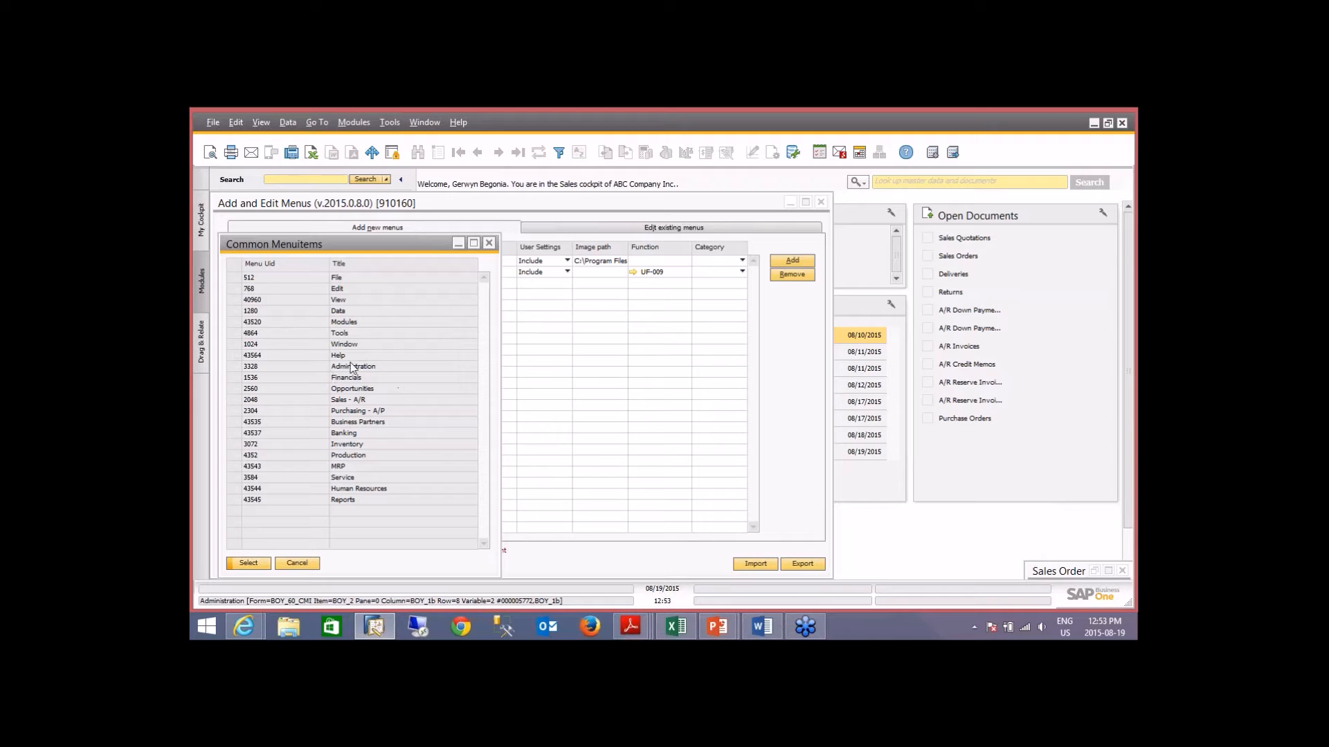
click(318, 324)
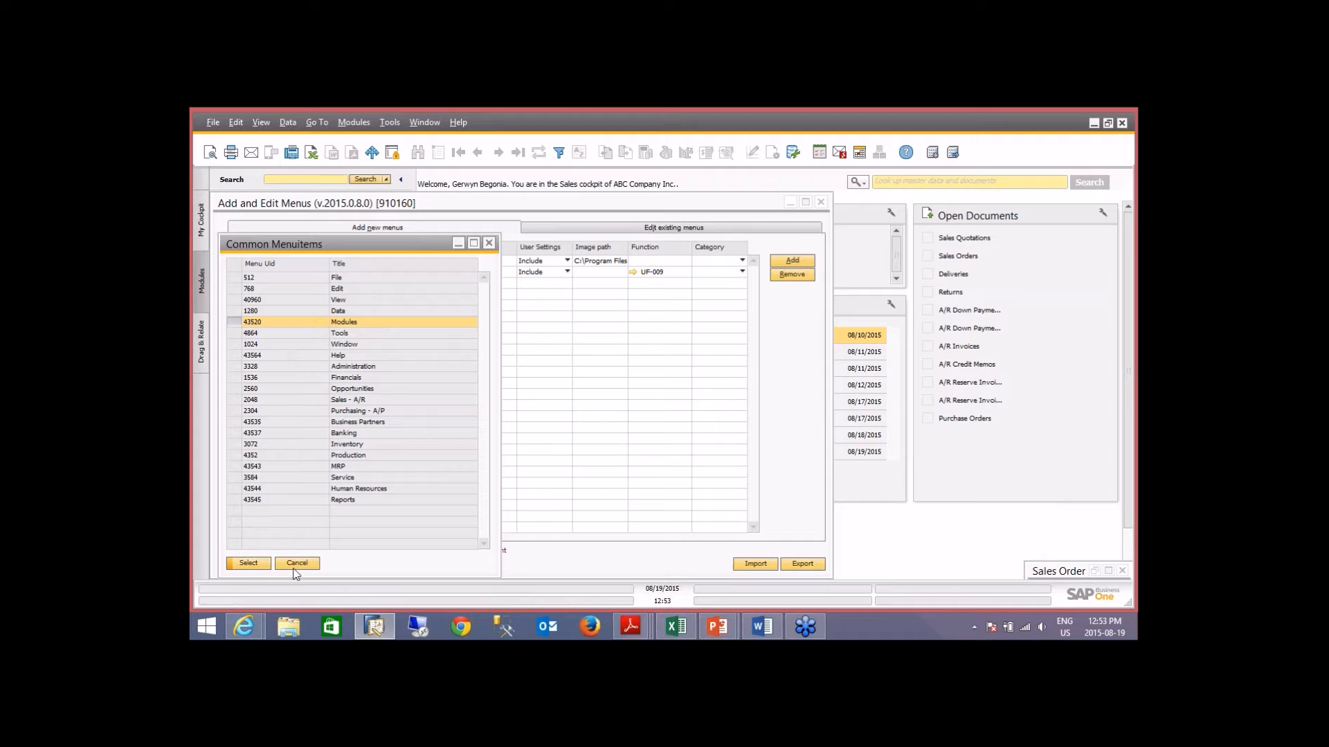
click(252, 564)
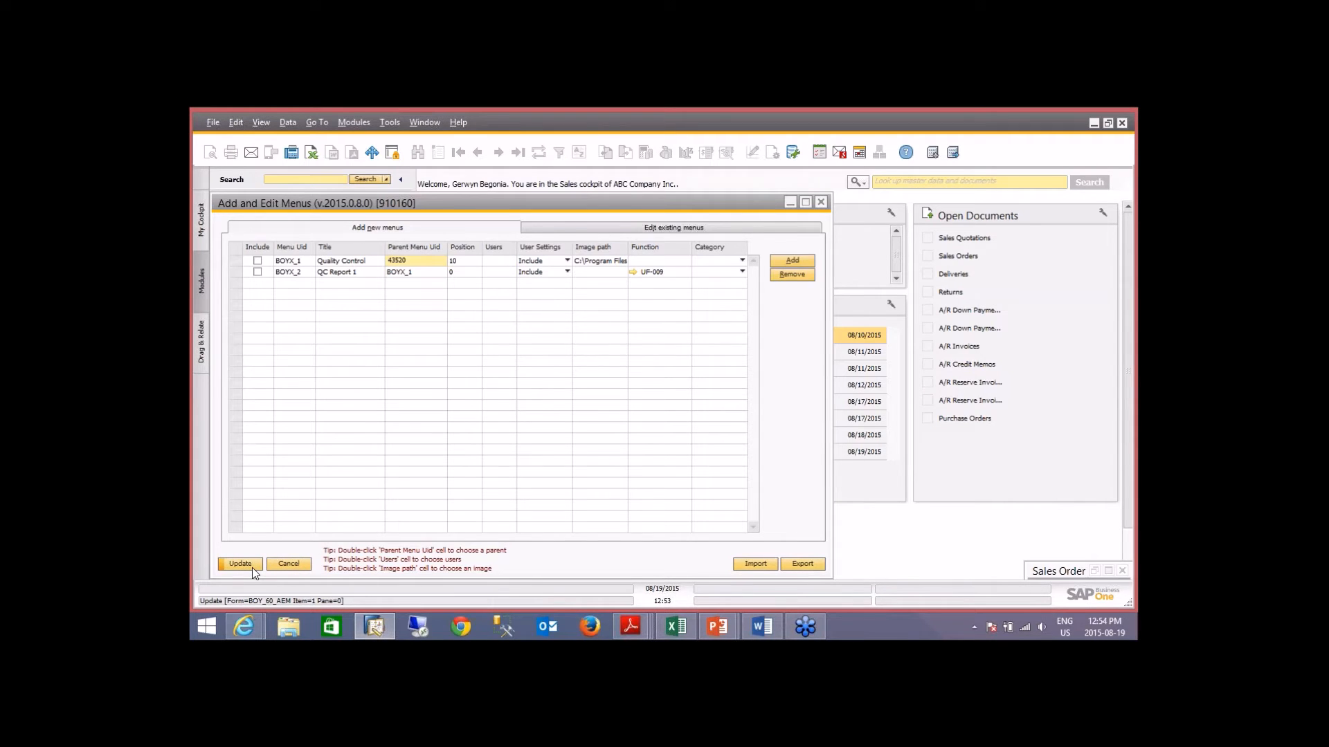
Step: Examine the parent menu of QC Report 1 and the Menu Uid, position and image path of Quality Control
click(411, 272)
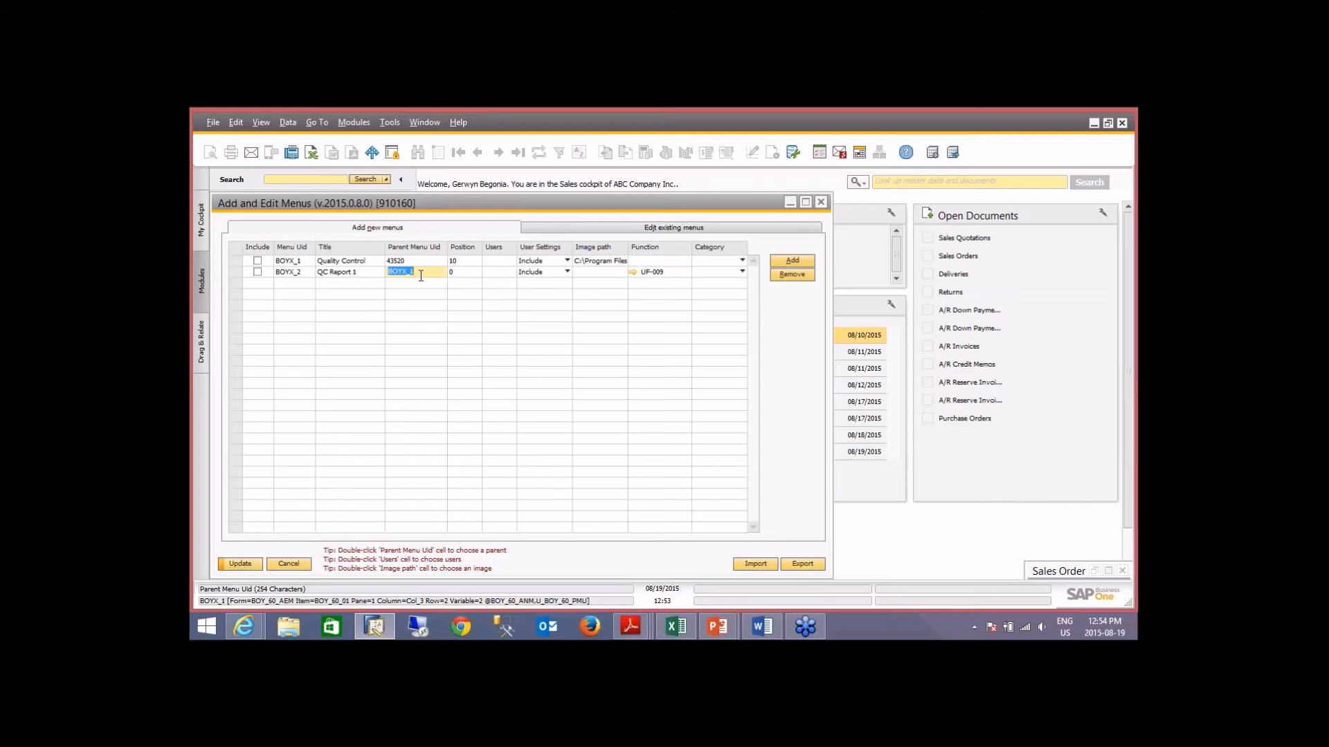
click(285, 263)
click(285, 263)
click(467, 262)
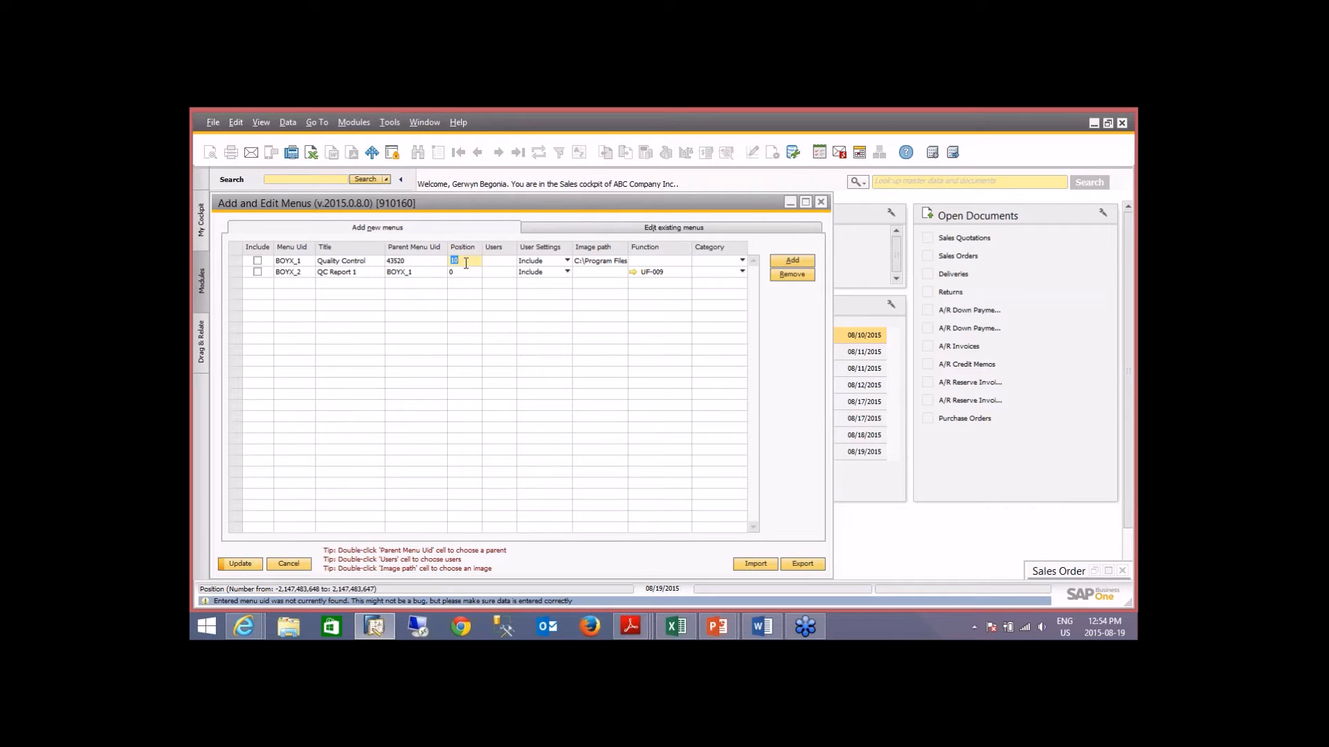
click(600, 263)
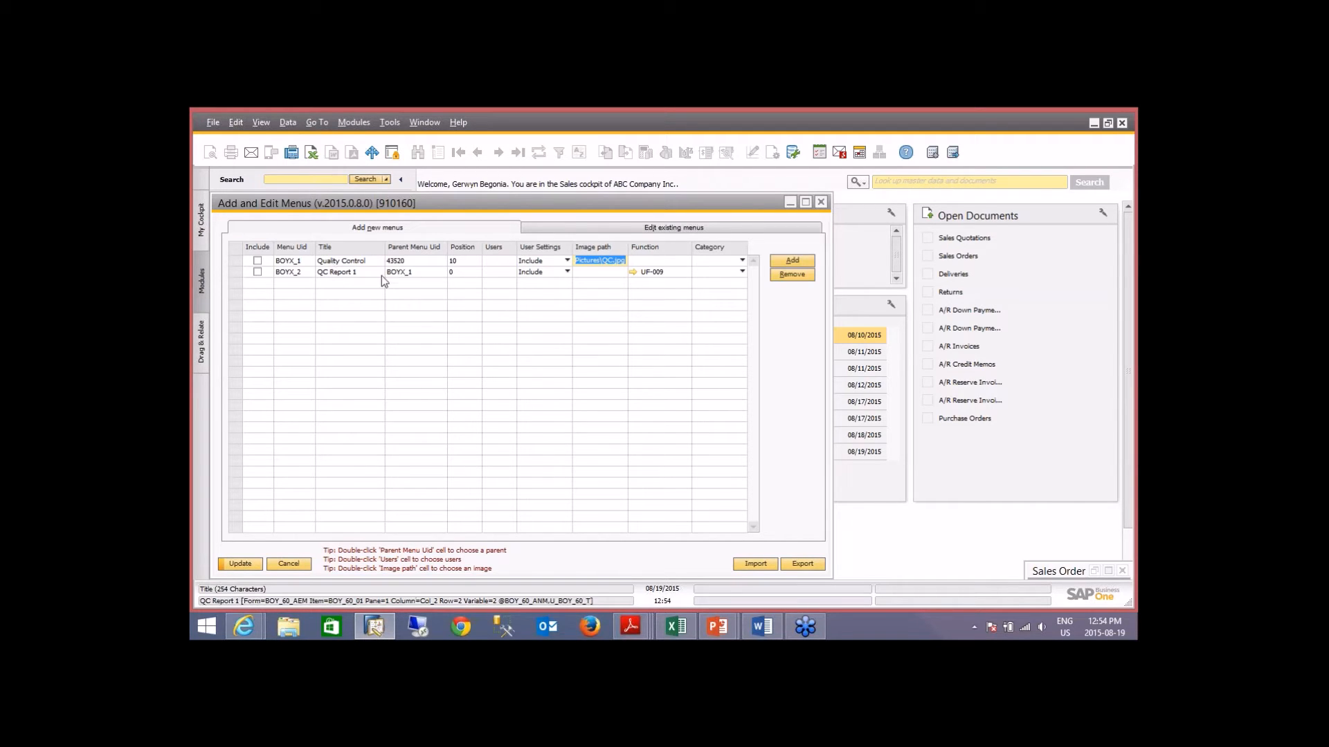
Step: Open the universal function linked to QC Report 1, review the available function types and keep SQL Report
click(634, 272)
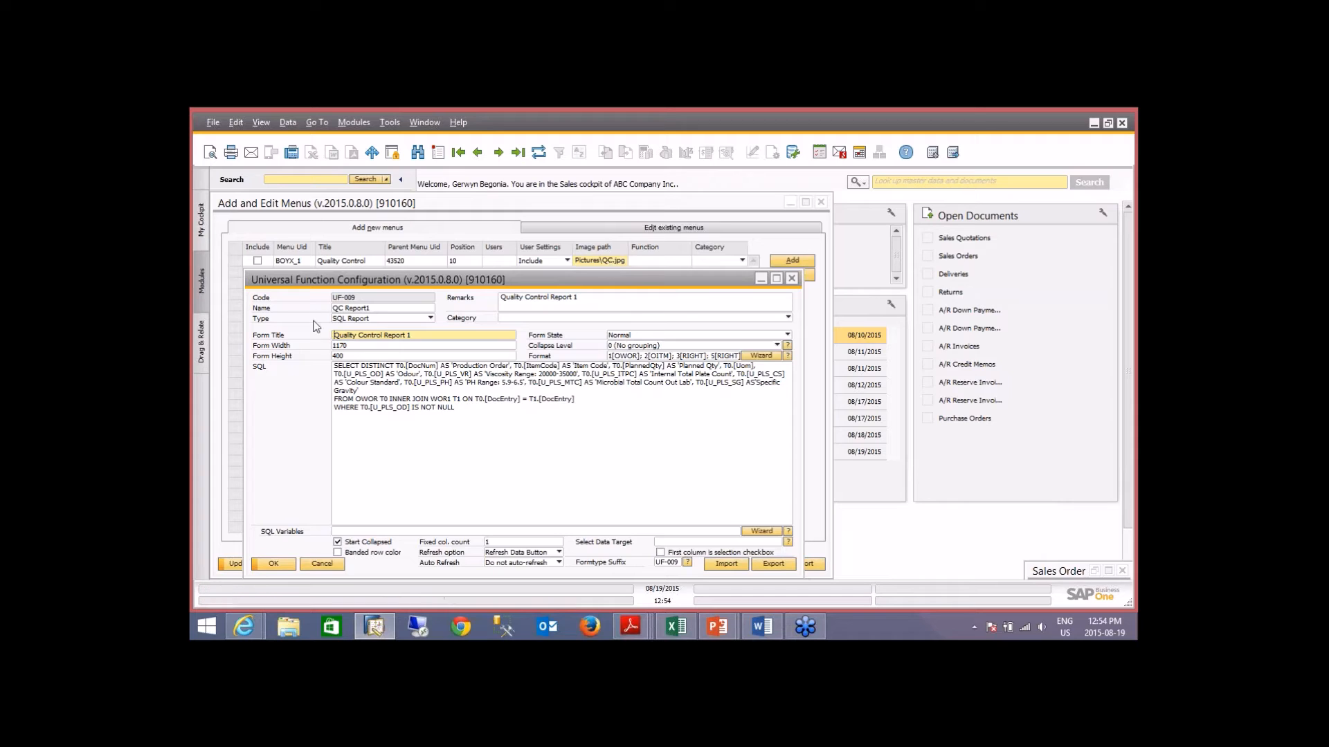
drag(357, 275, 383, 221)
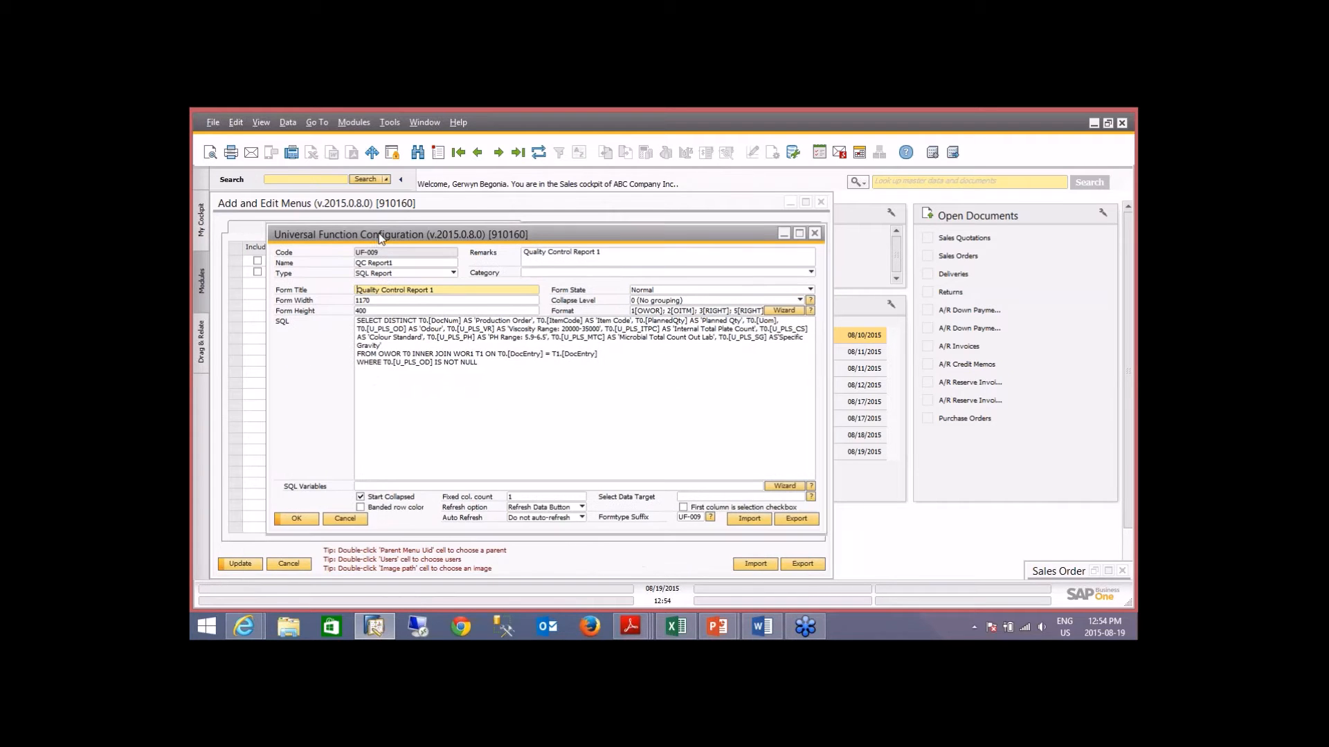
click(407, 267)
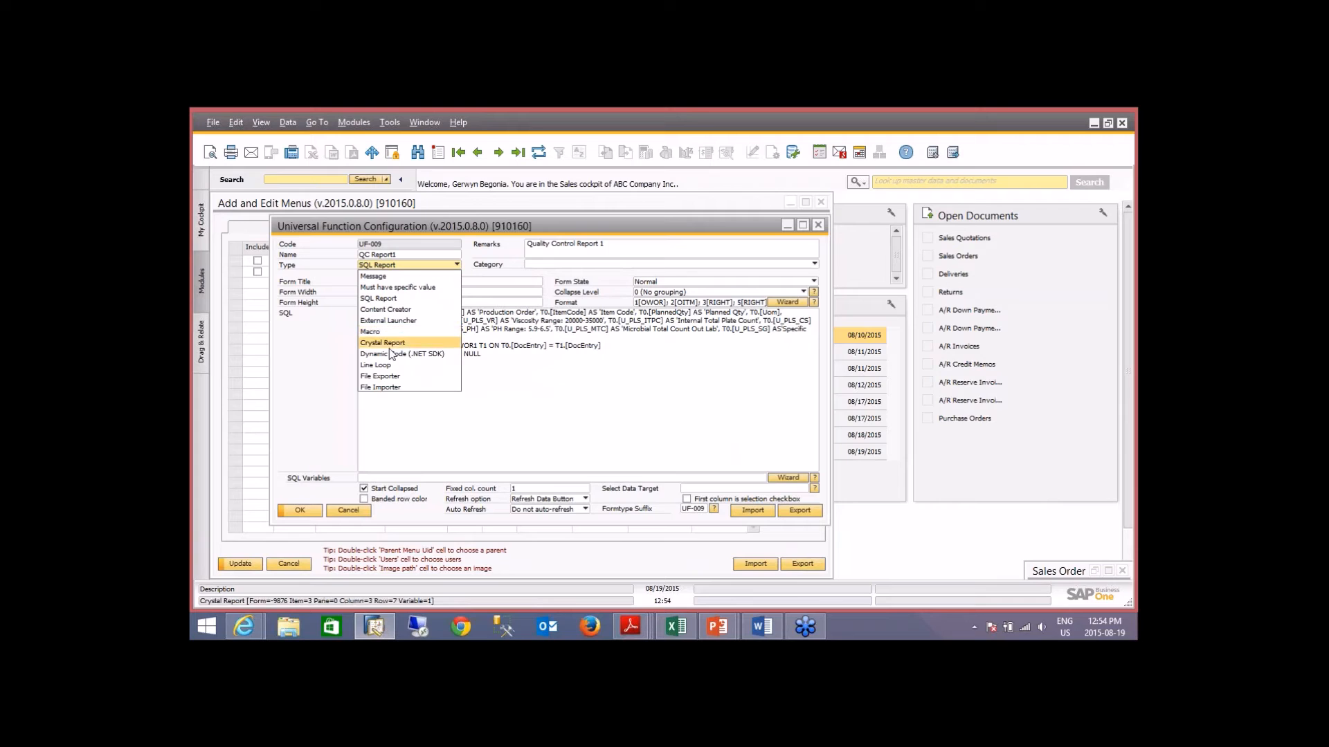
click(384, 299)
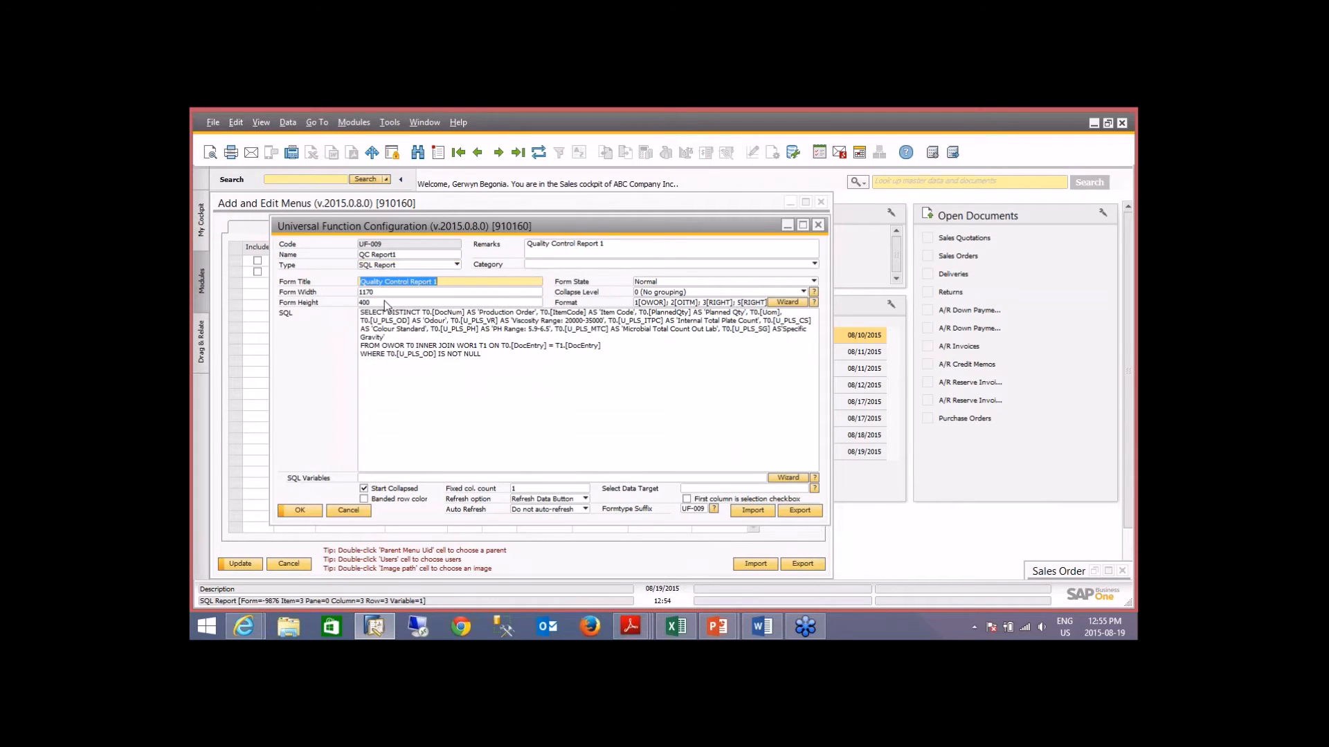
Step: Examine the function's SQL query and its column formatting settings, and close the function configuration
click(493, 357)
drag(494, 357, 356, 315)
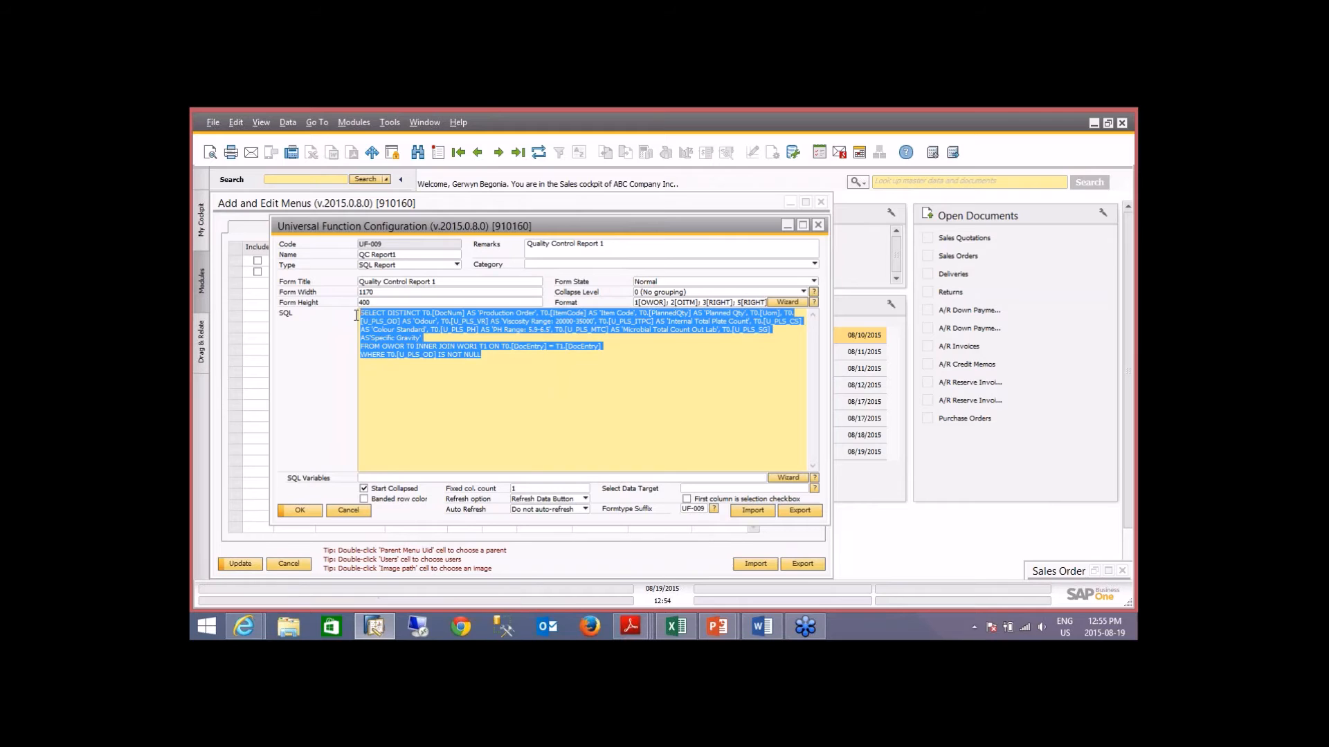
click(569, 385)
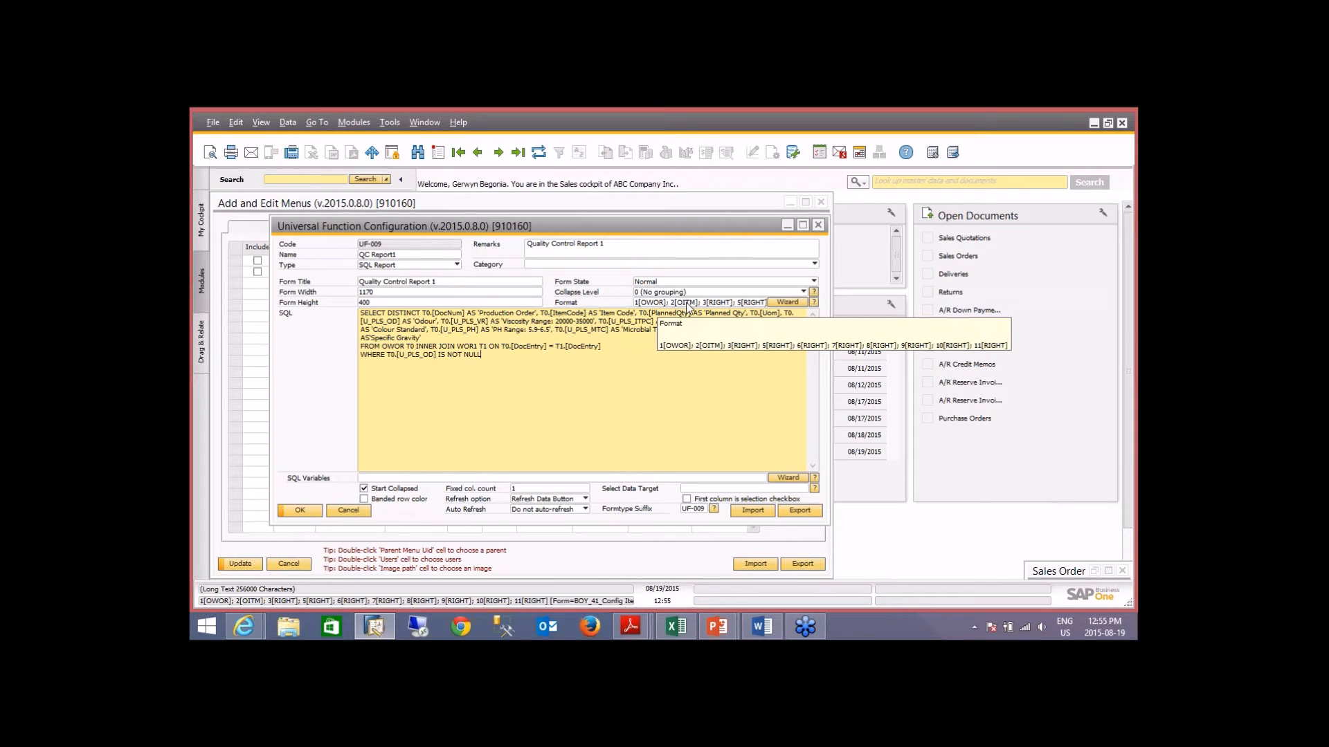
click(776, 301)
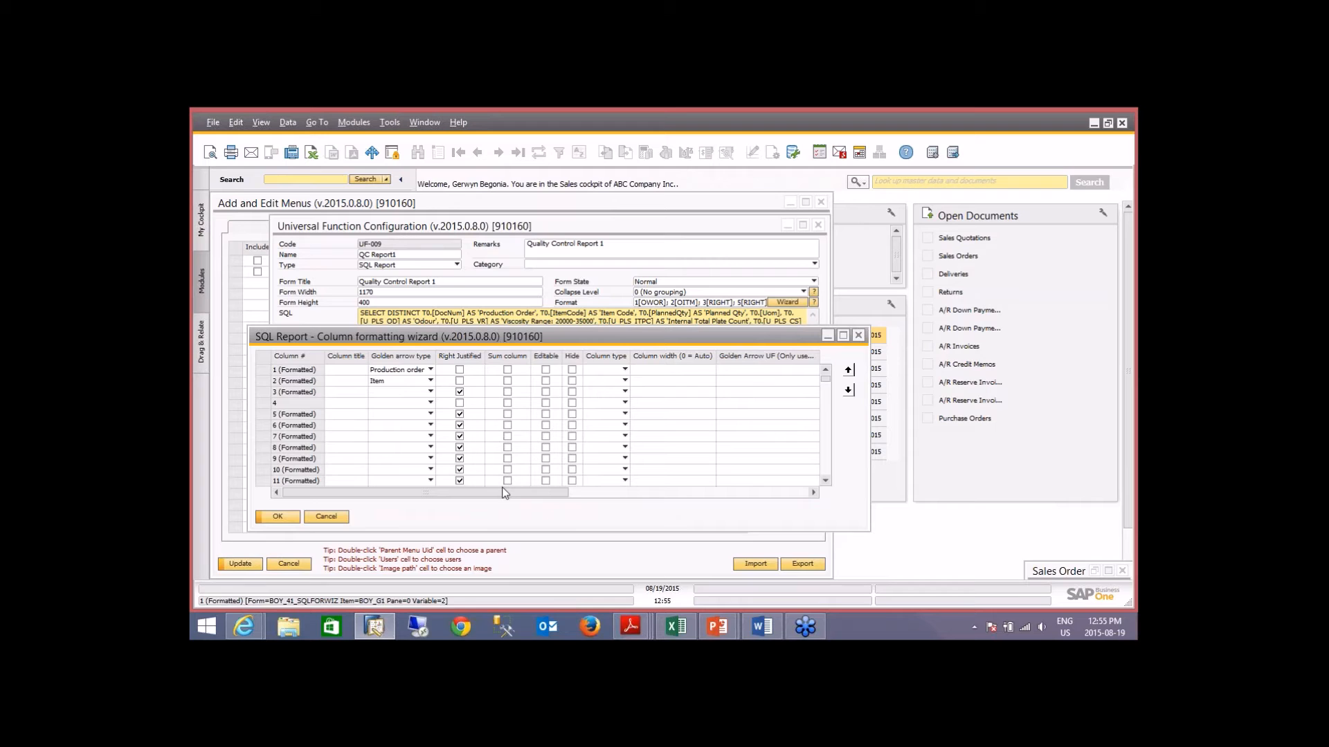
click(858, 336)
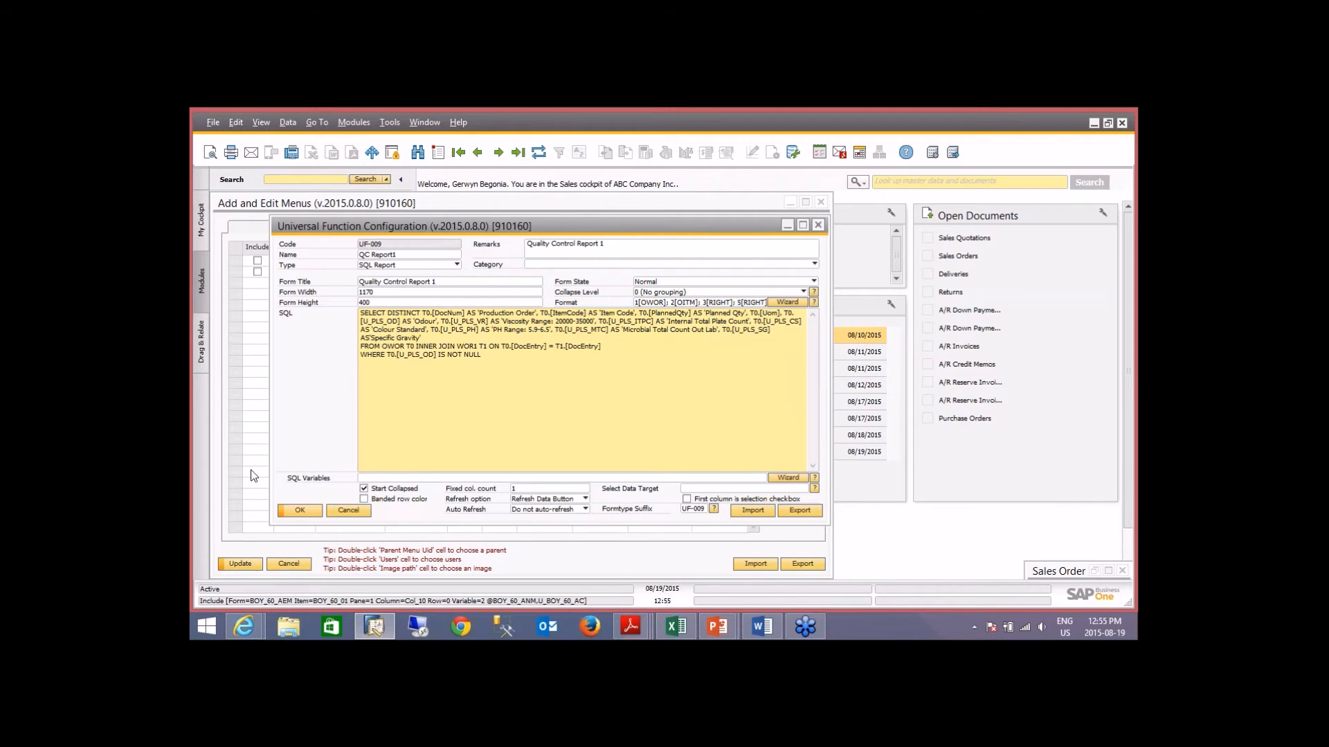
click(301, 512)
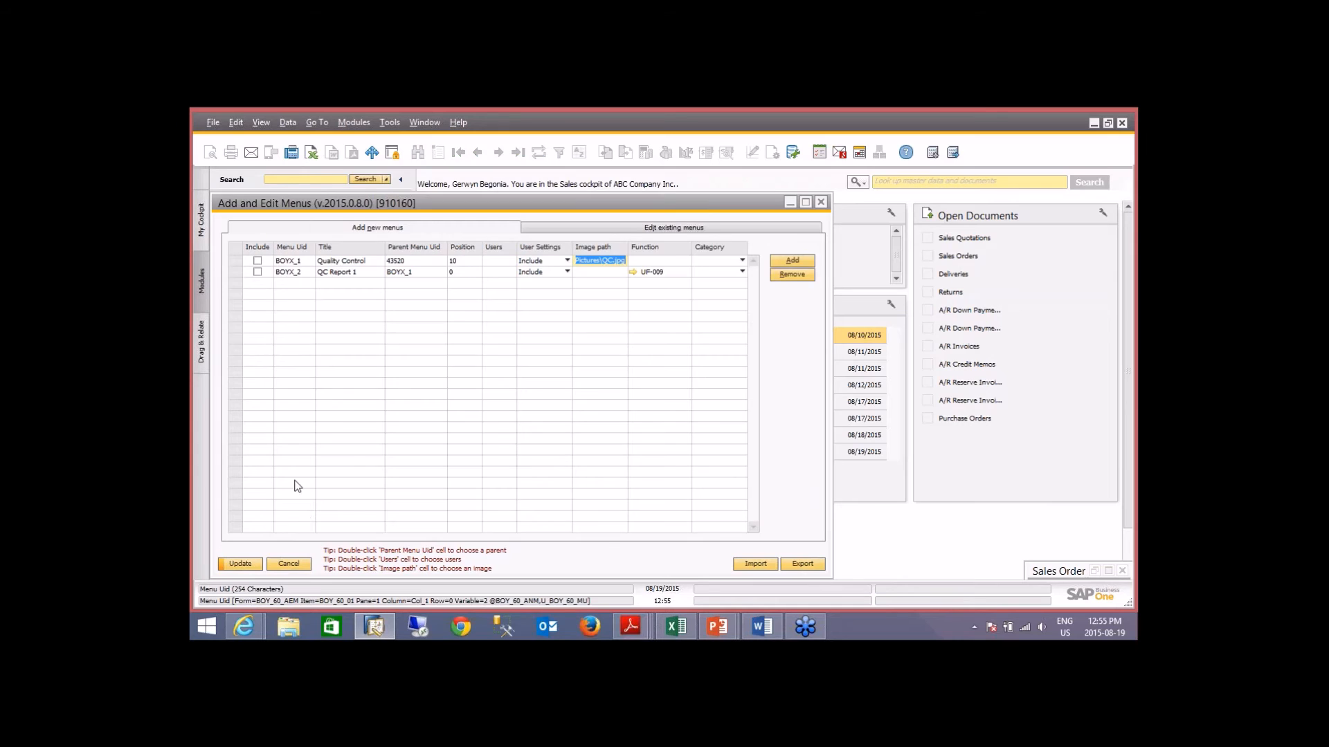
Step: Include the Quality Control and QC Report 1 menus, update and close the menu configuration, and expand Quality Control in the module list
click(258, 261)
click(258, 272)
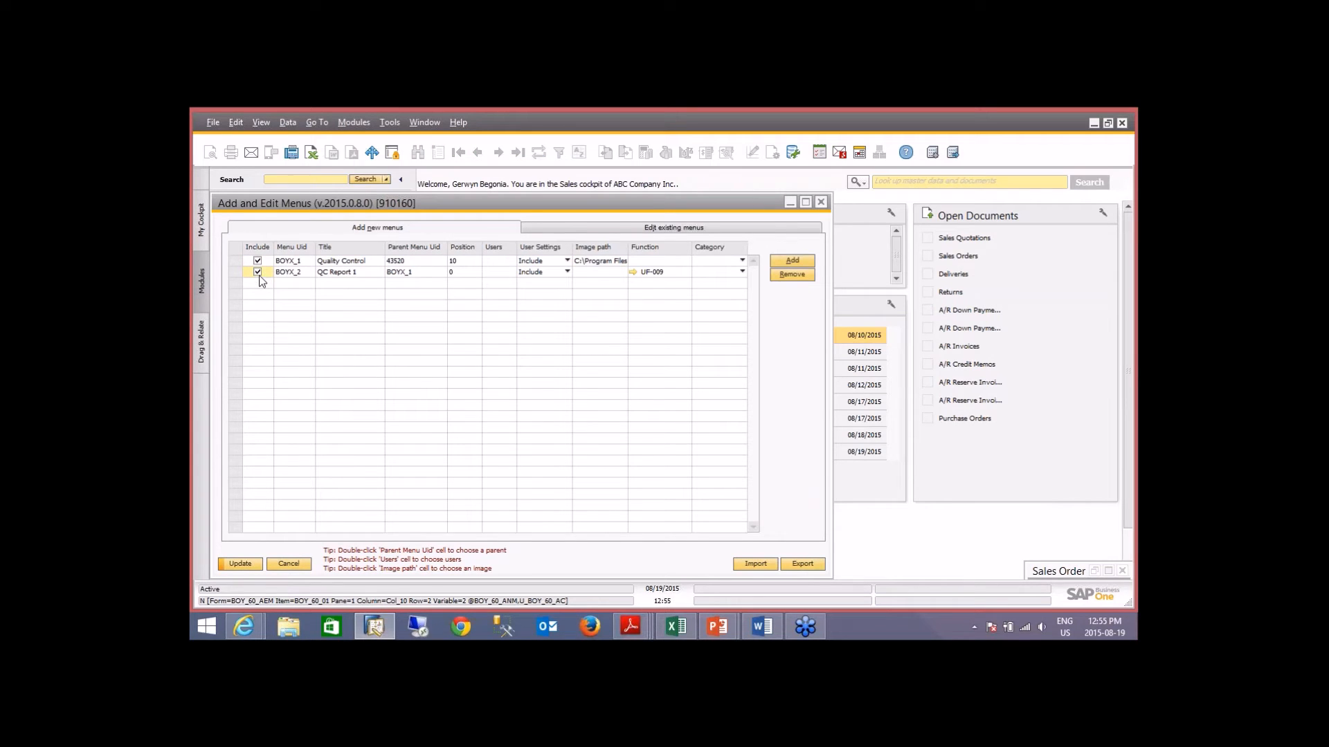
click(243, 563)
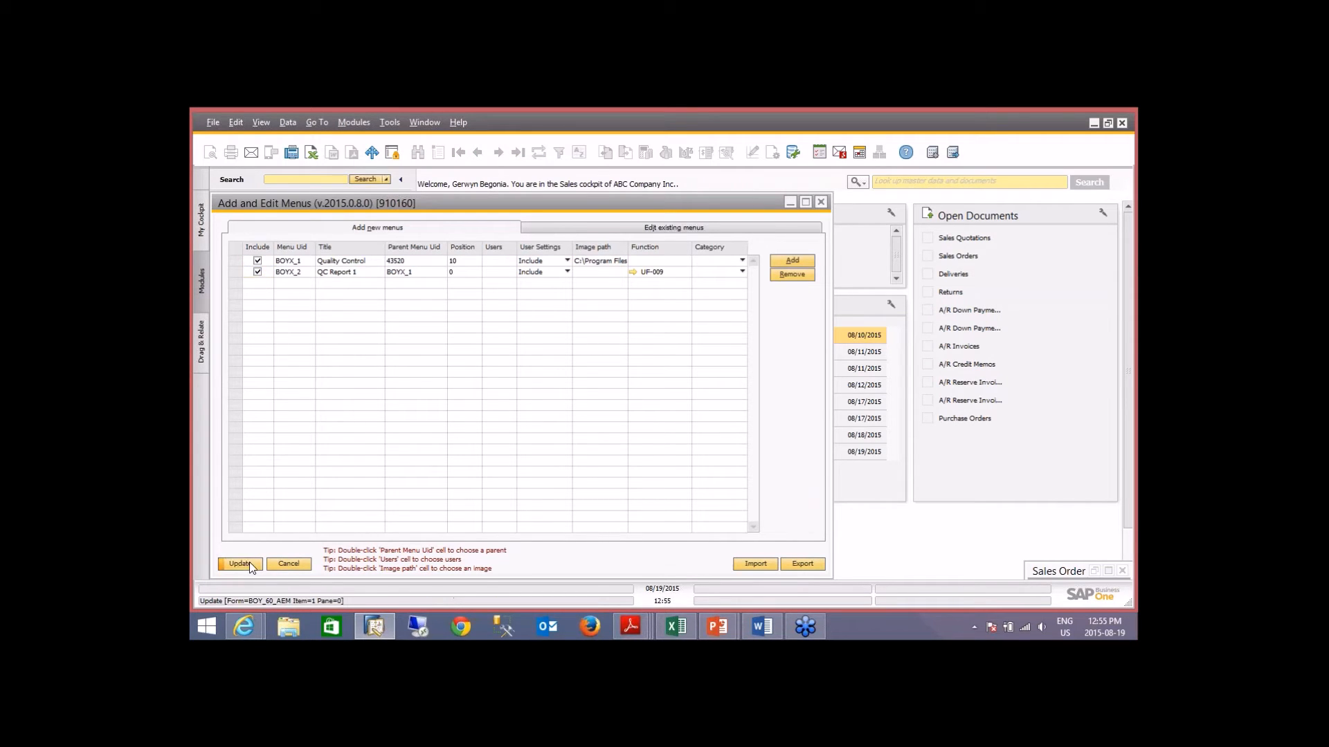
click(247, 567)
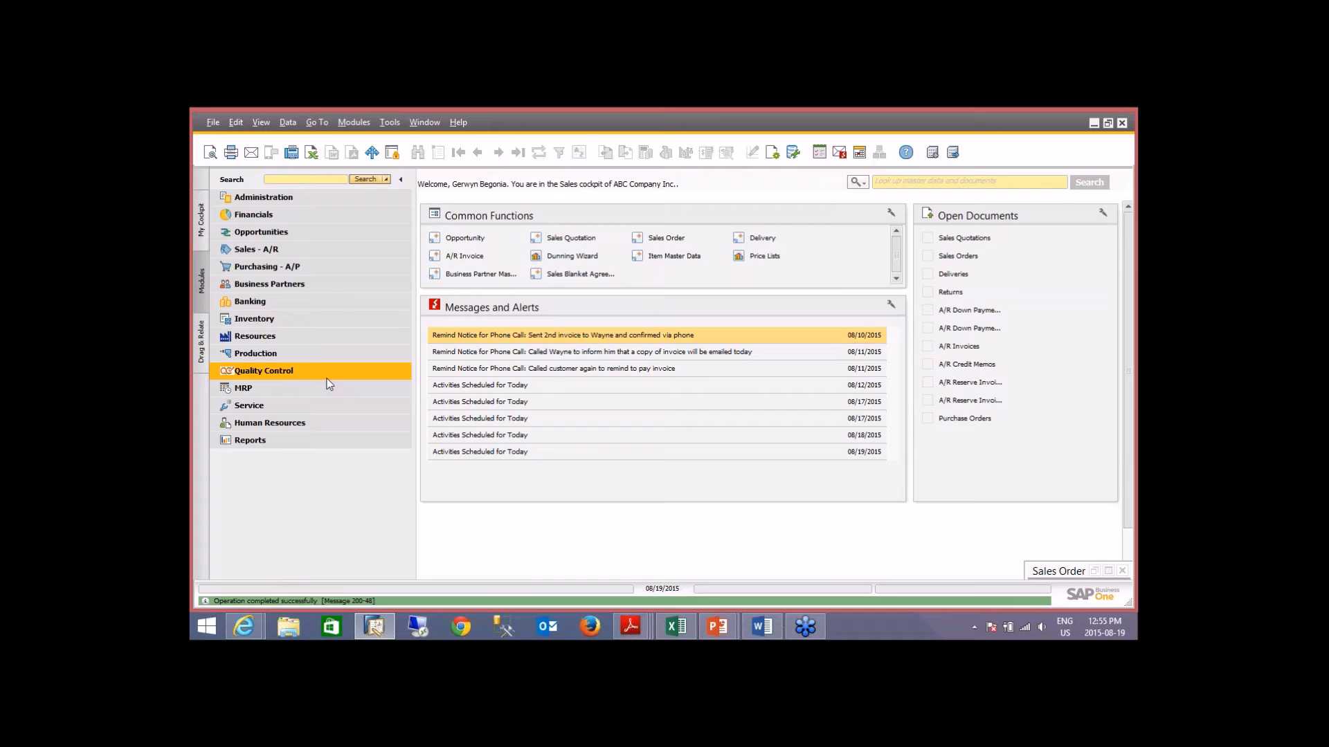
click(284, 377)
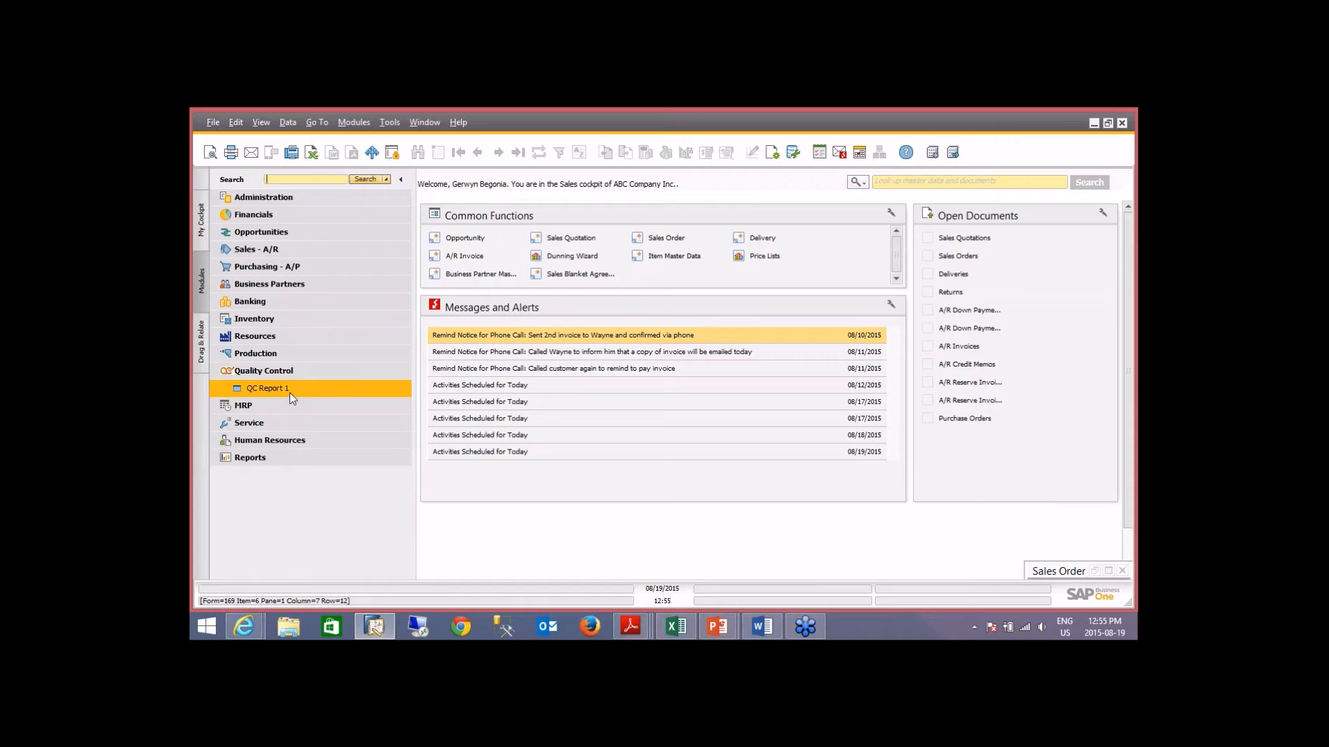
Step: Run QC Report 1, examine the quality values of production order 3 through its link, and close the order and the report
click(289, 389)
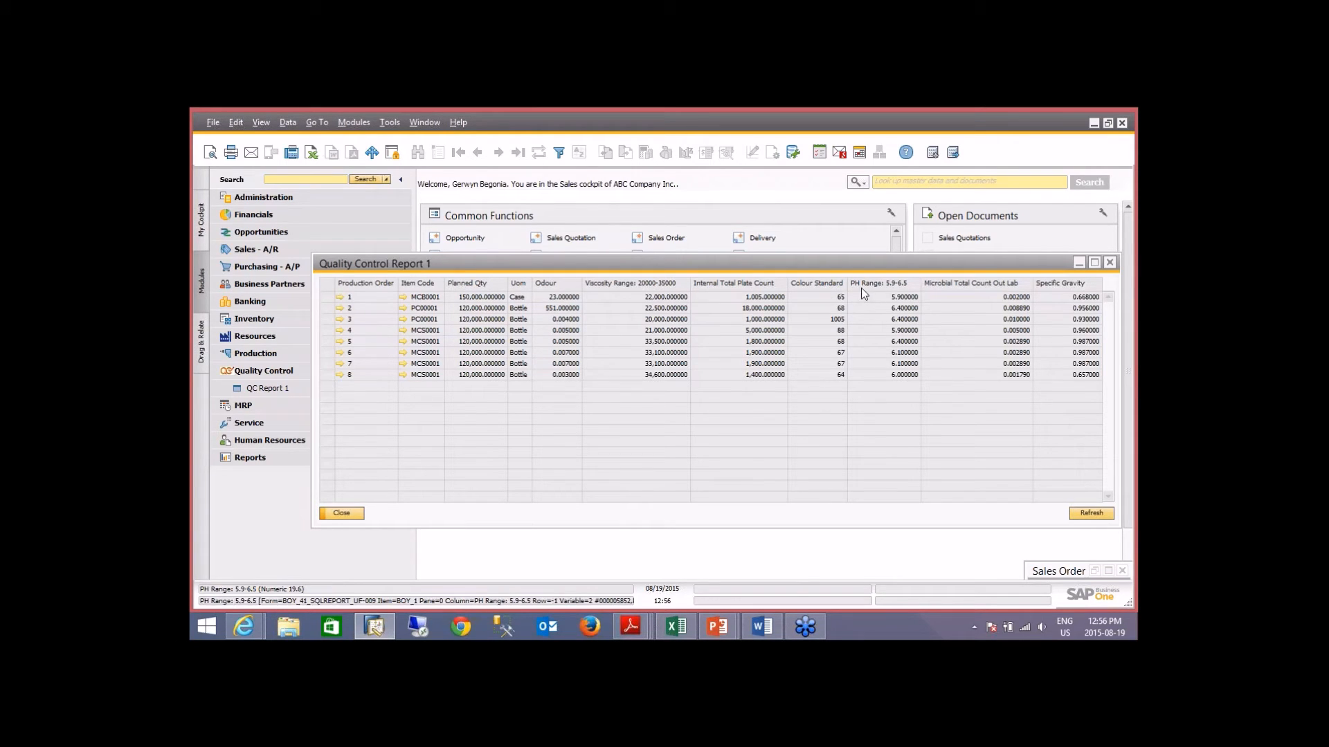
drag(913, 270, 848, 243)
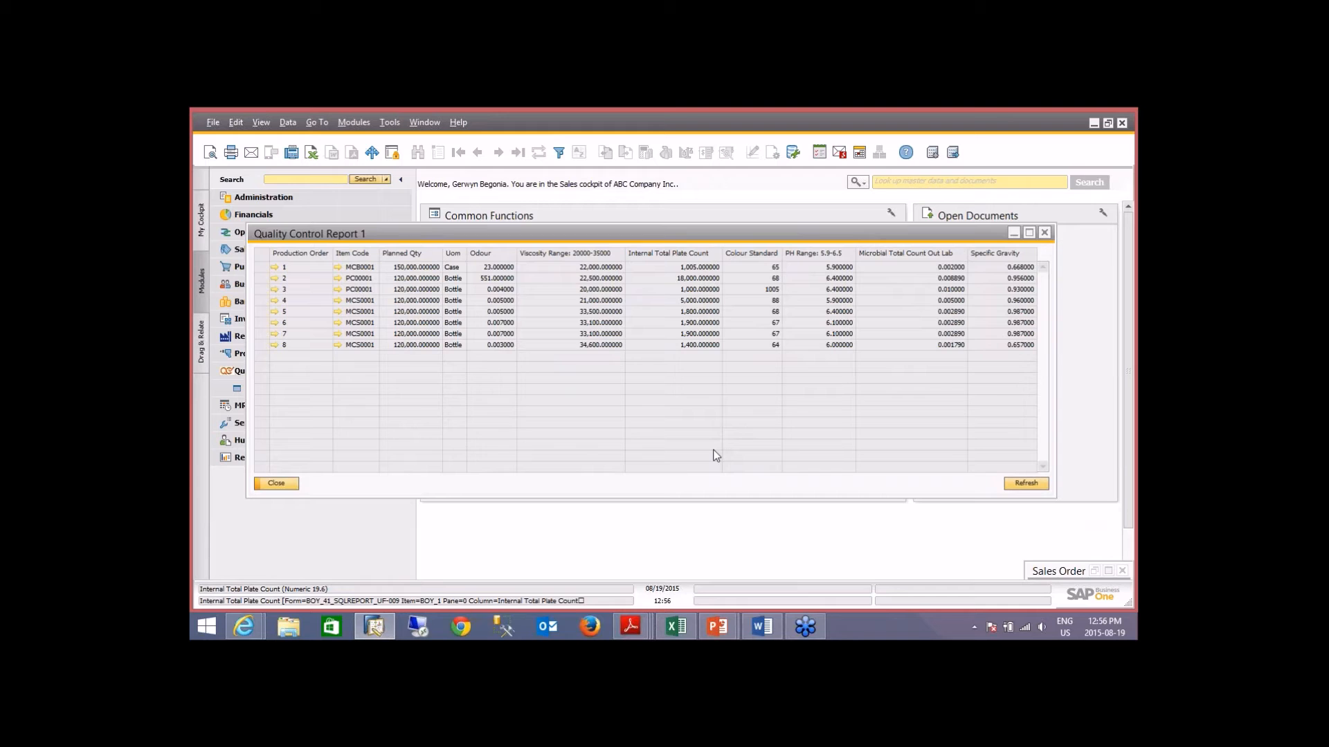
click(275, 290)
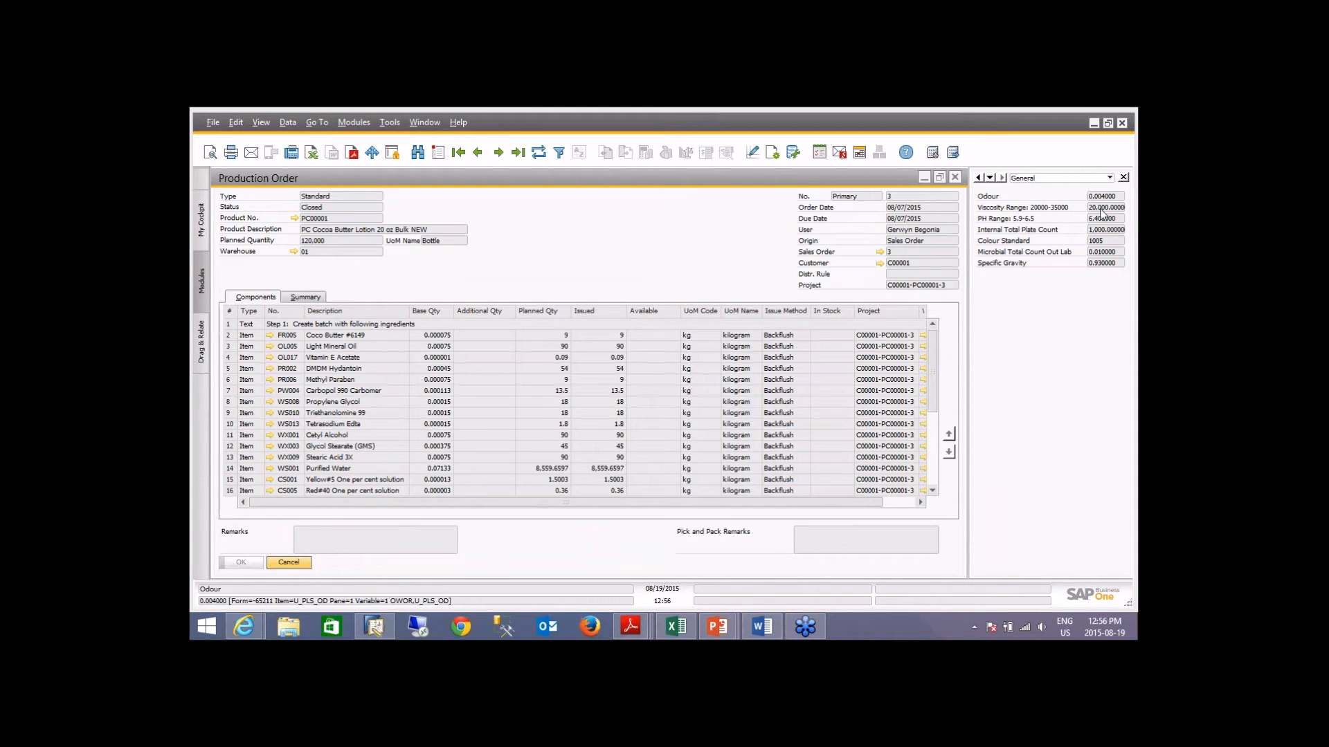
click(289, 563)
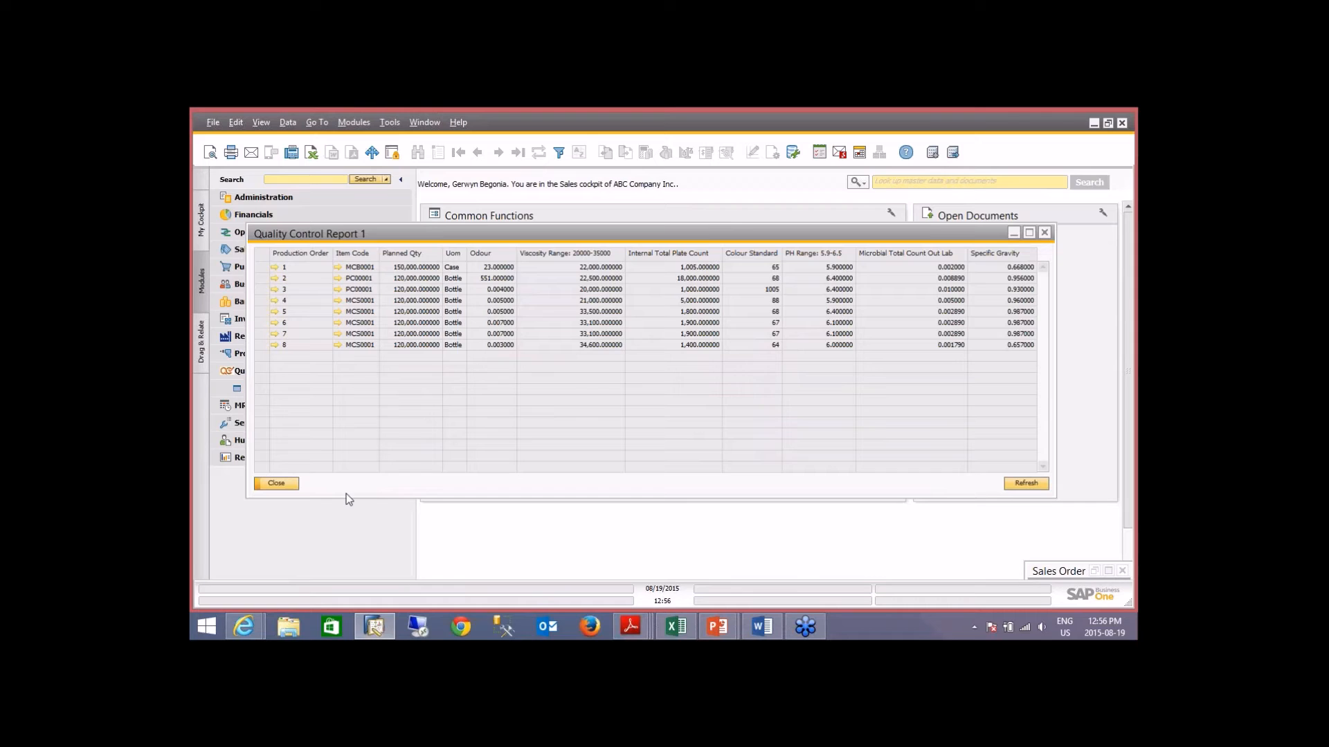
click(282, 484)
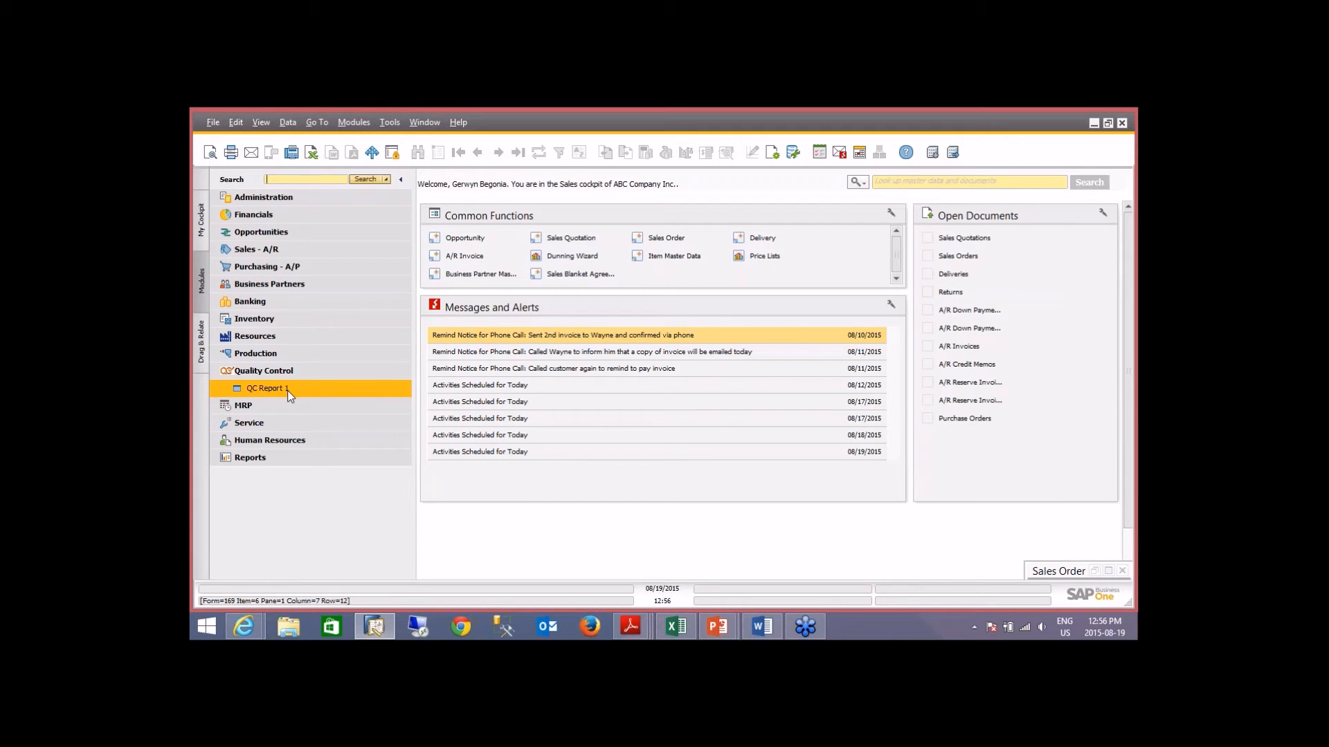
click(286, 389)
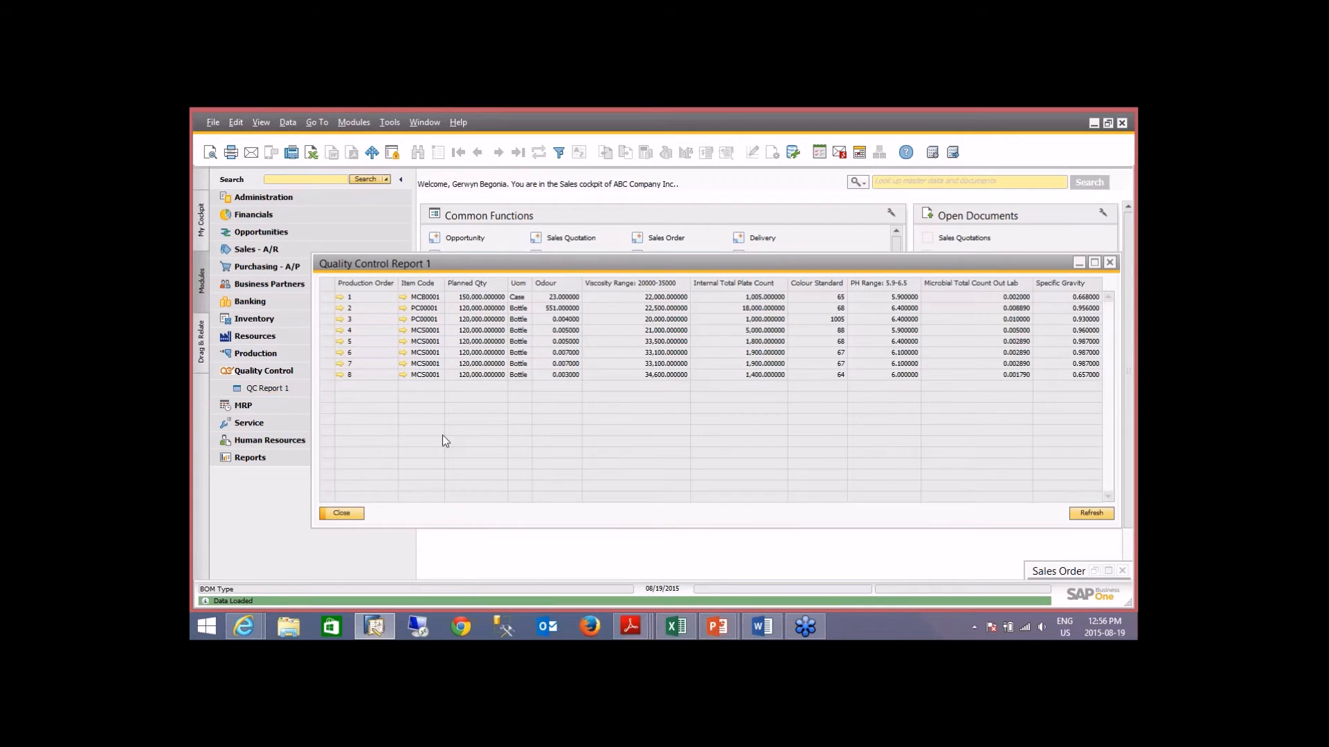
click(342, 514)
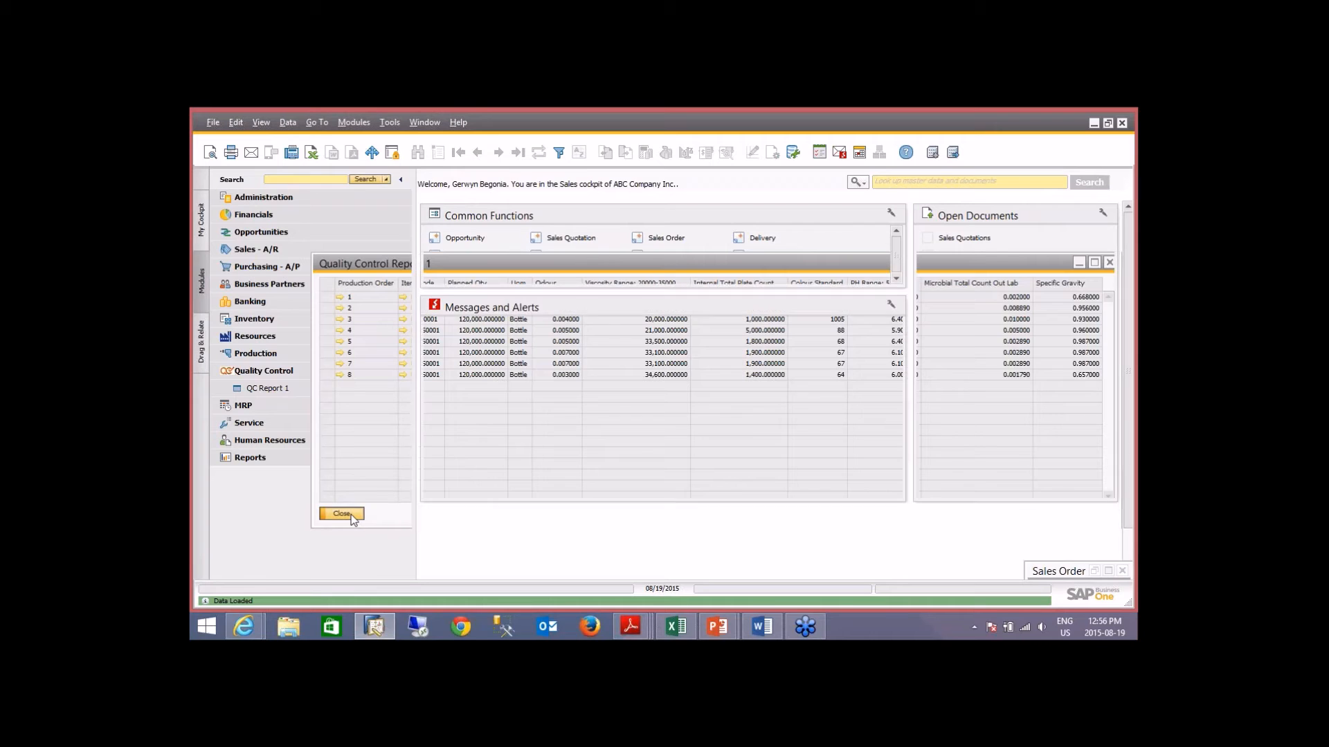
Step: Open the universal function of QC Report 1 from the menu configuration and show its column formatting wizard maximized
right_click(290, 503)
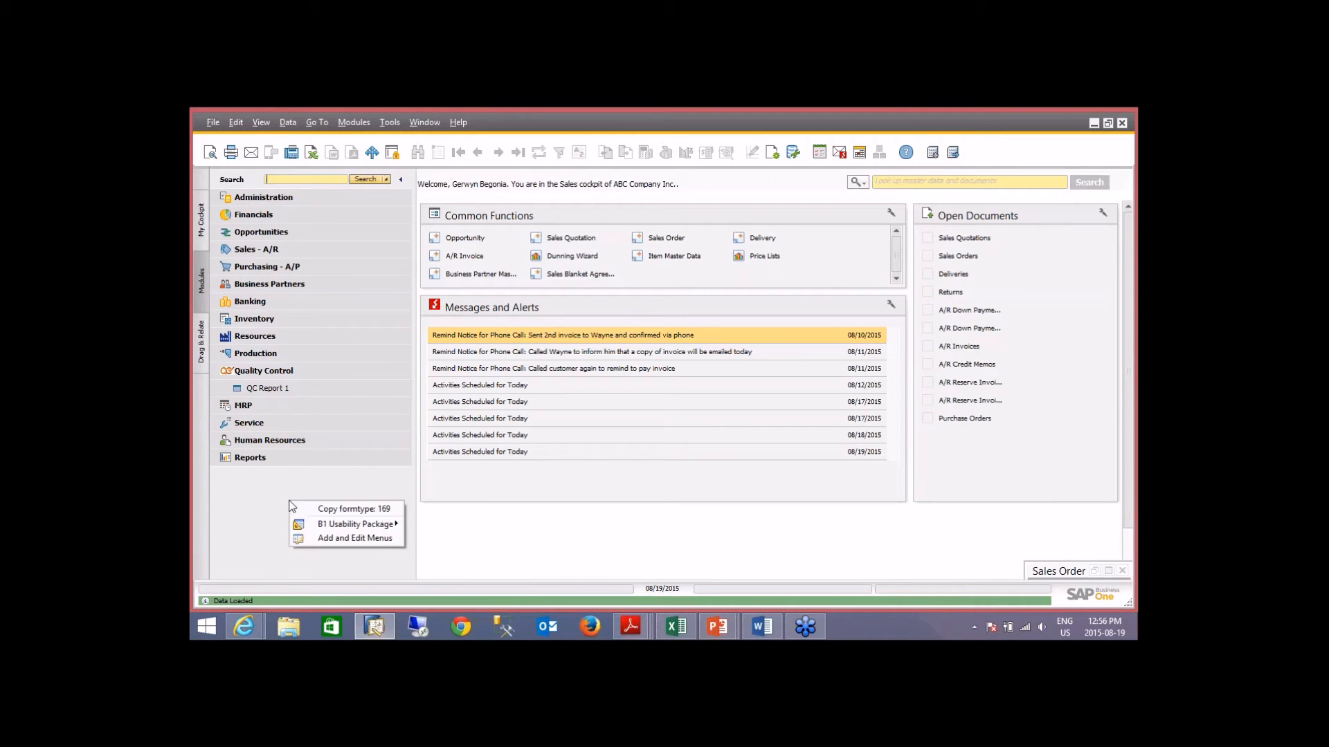
click(315, 543)
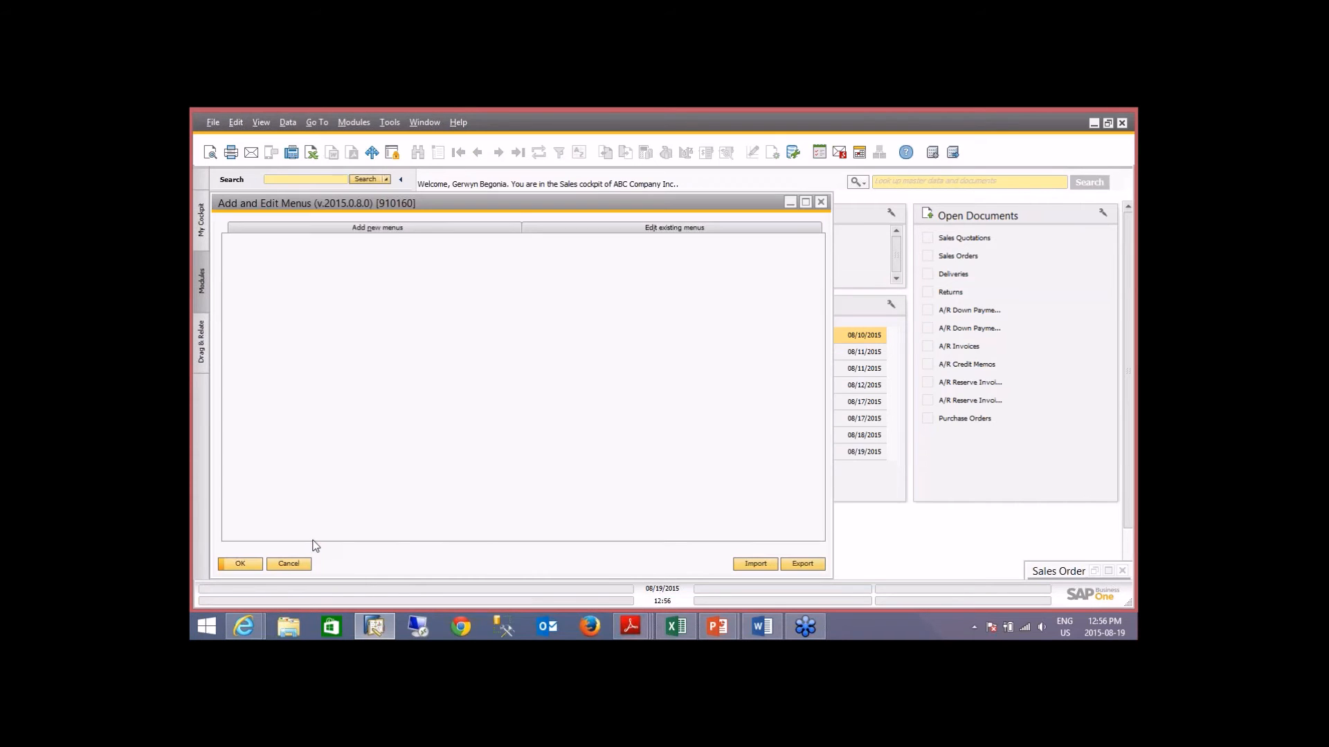
click(633, 272)
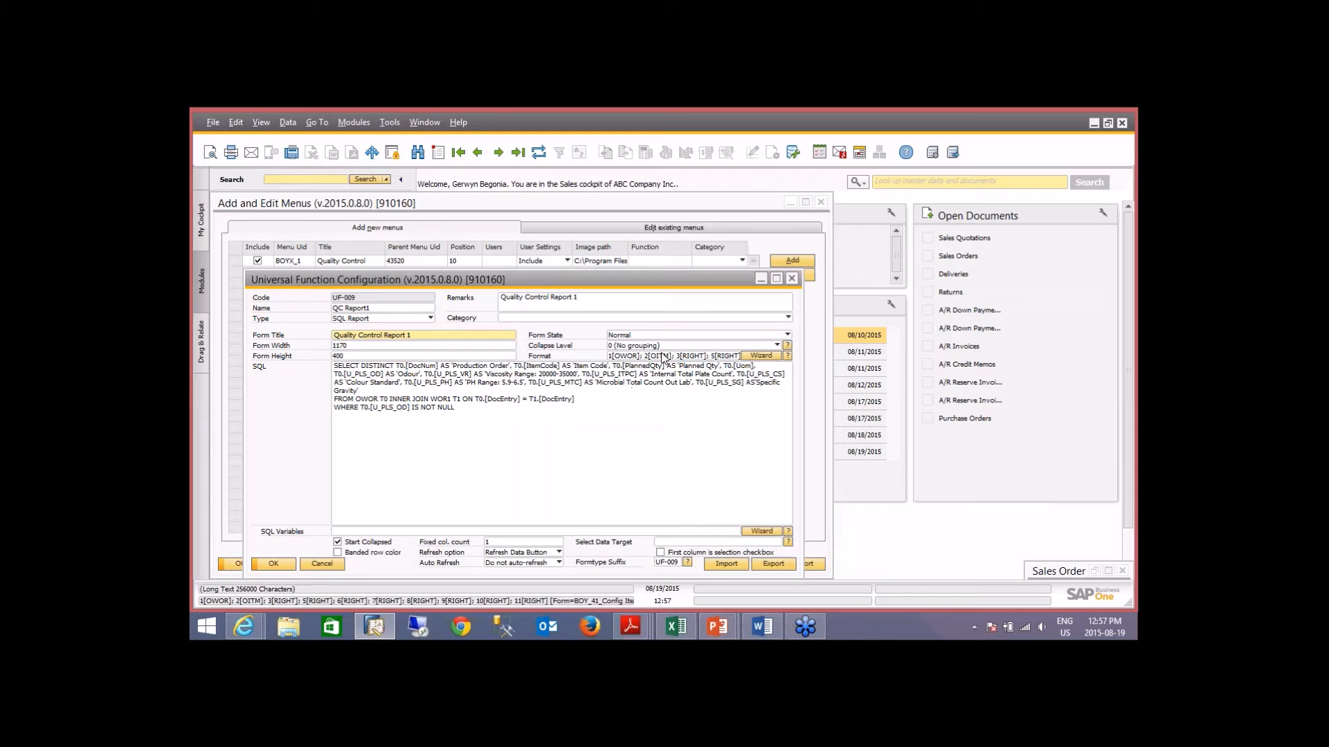
click(762, 356)
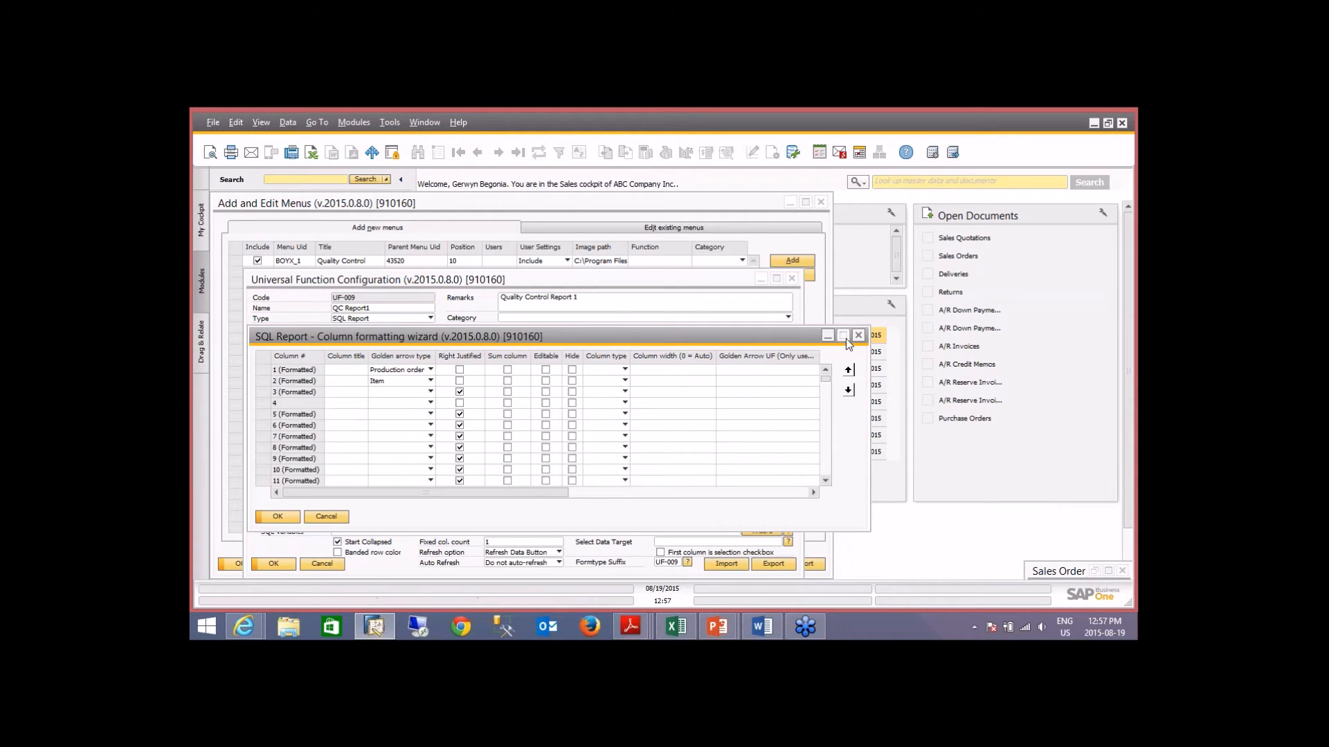
click(843, 336)
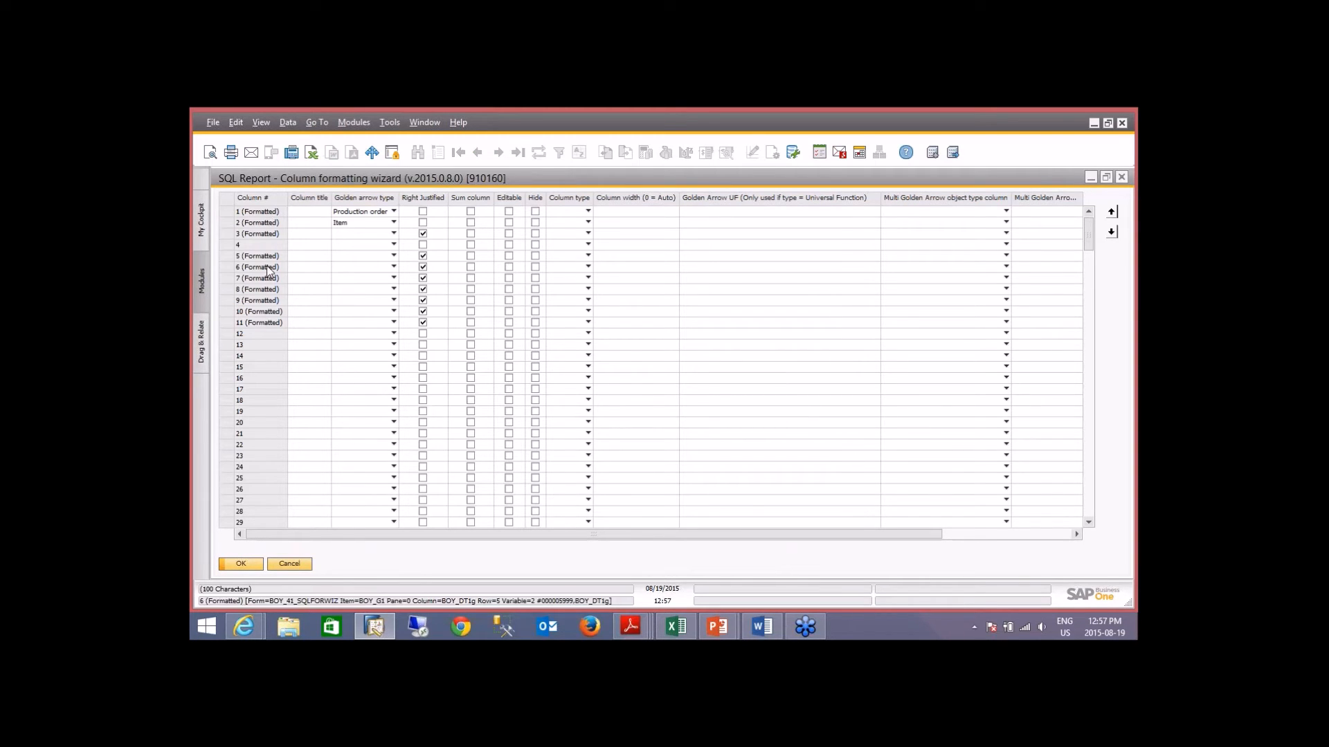
Step: Examine the golden arrow types of columns 1 and 2 and the right-justified settings, keeping Production order for column 1
click(372, 214)
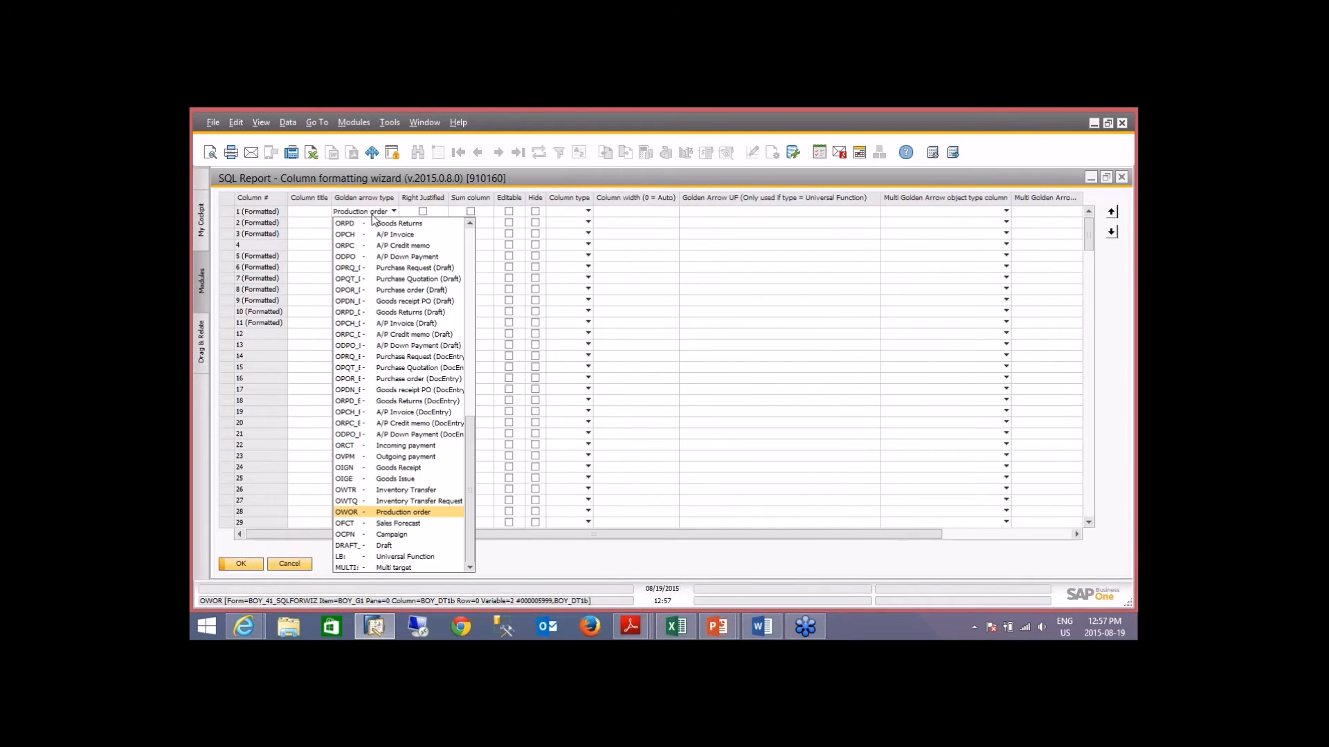
click(371, 215)
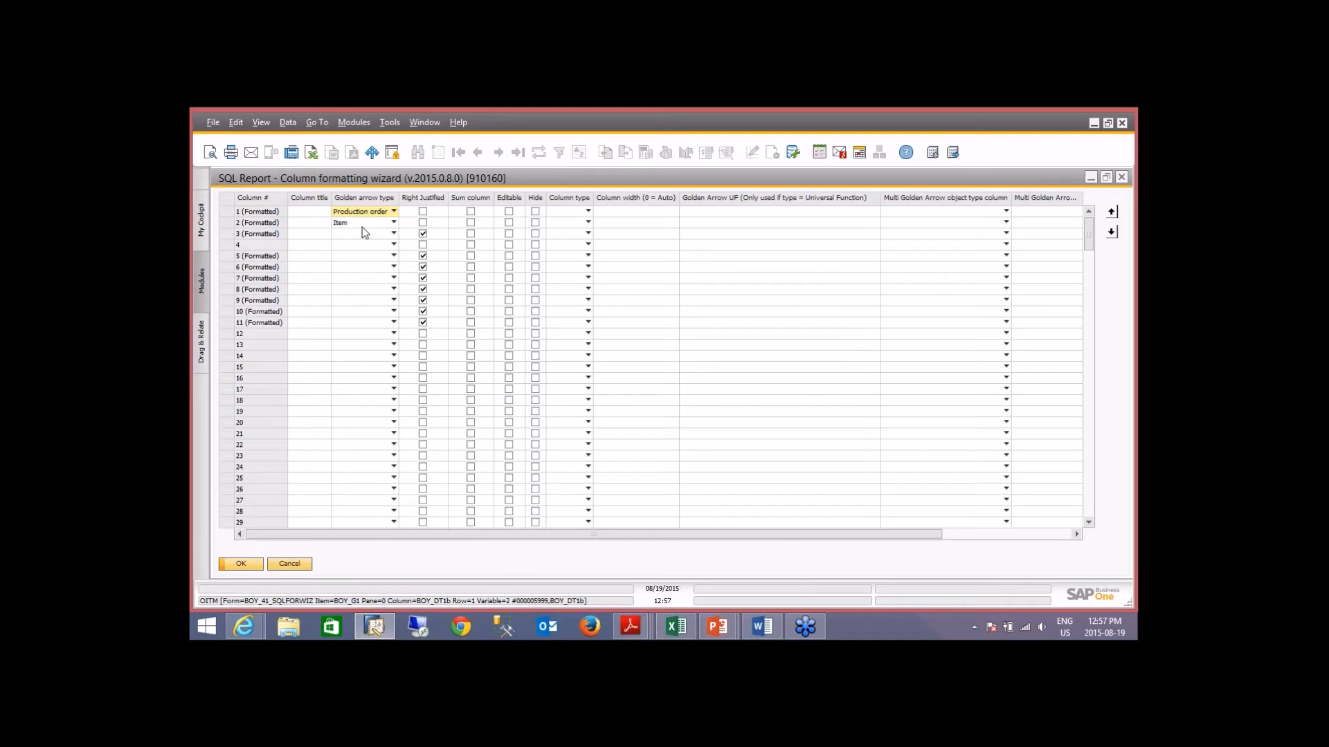
click(363, 227)
click(363, 226)
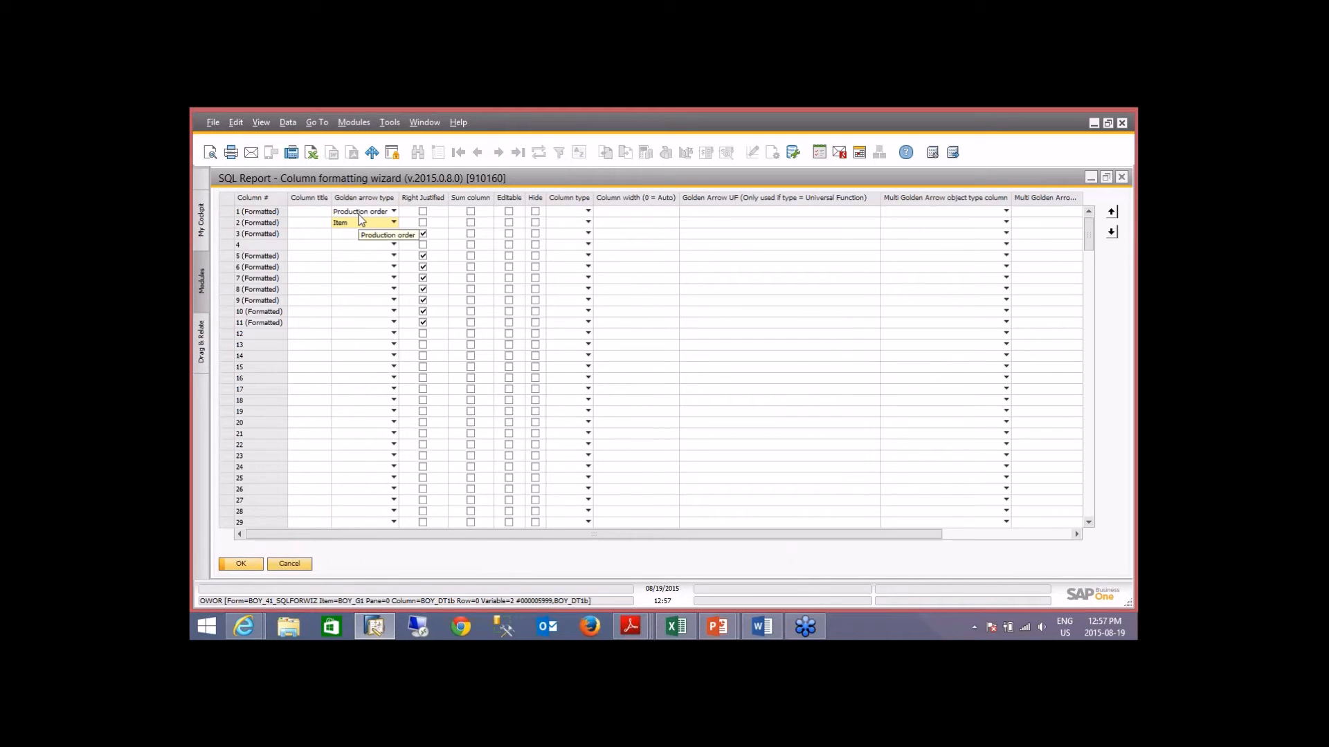
click(359, 214)
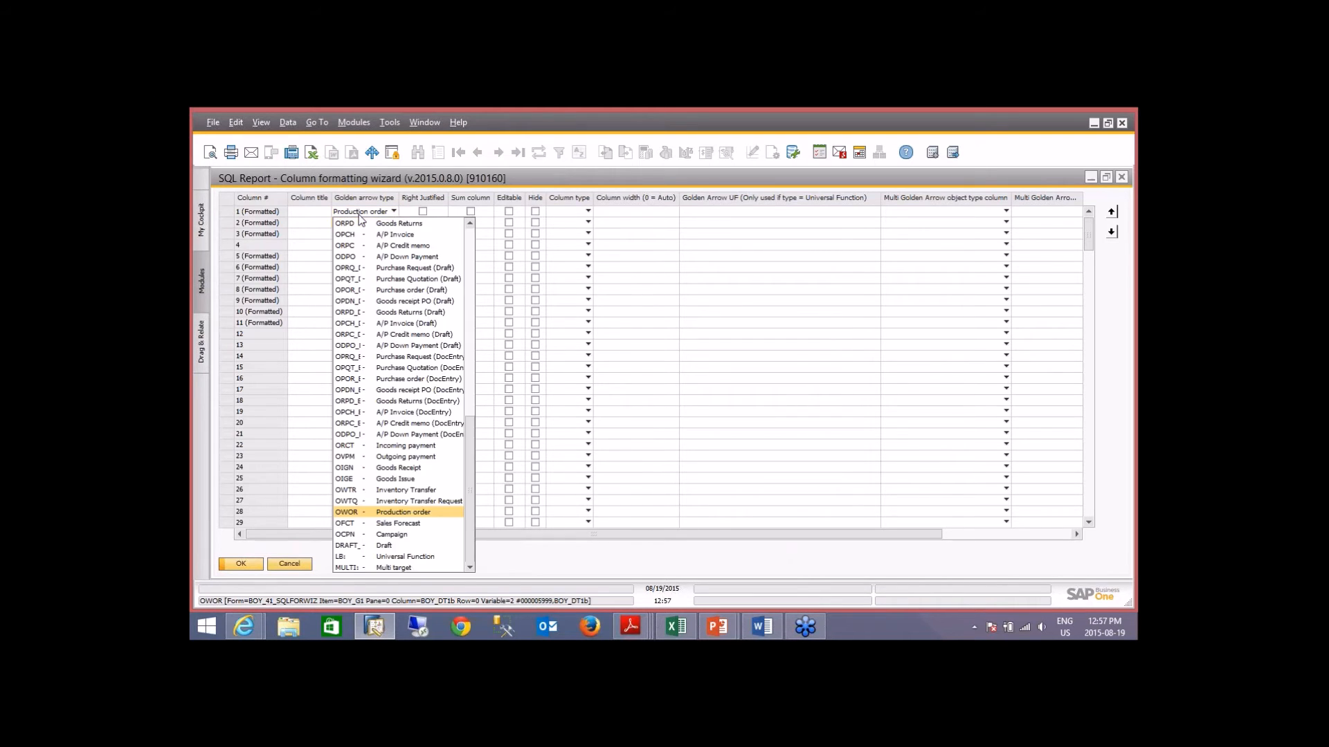
click(395, 512)
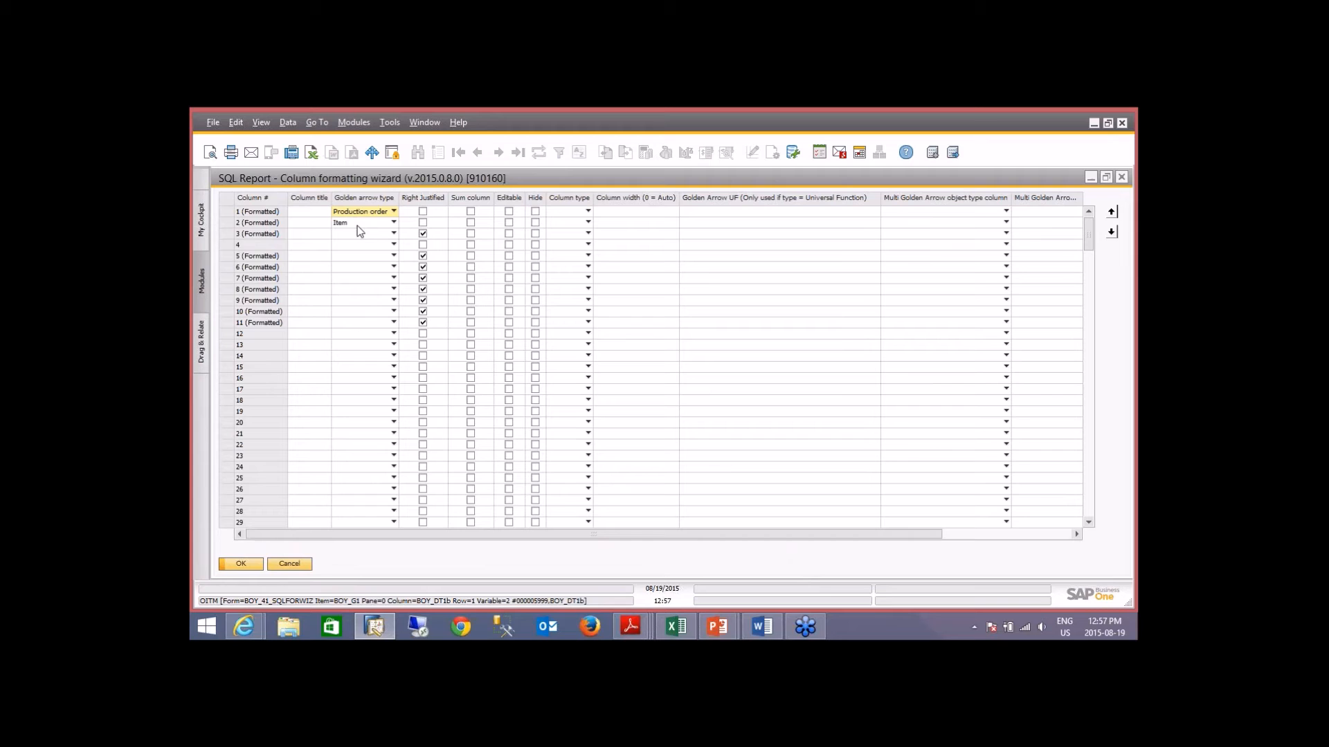
click(423, 266)
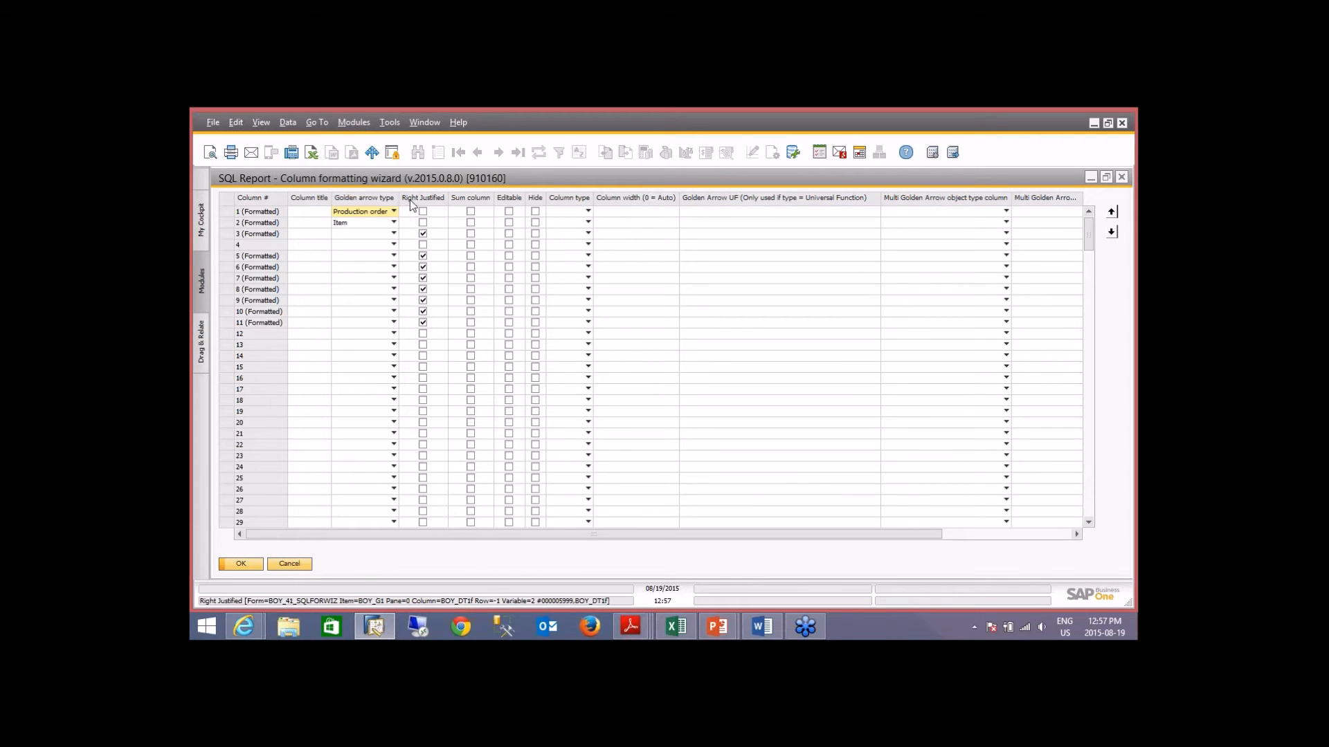
click(423, 256)
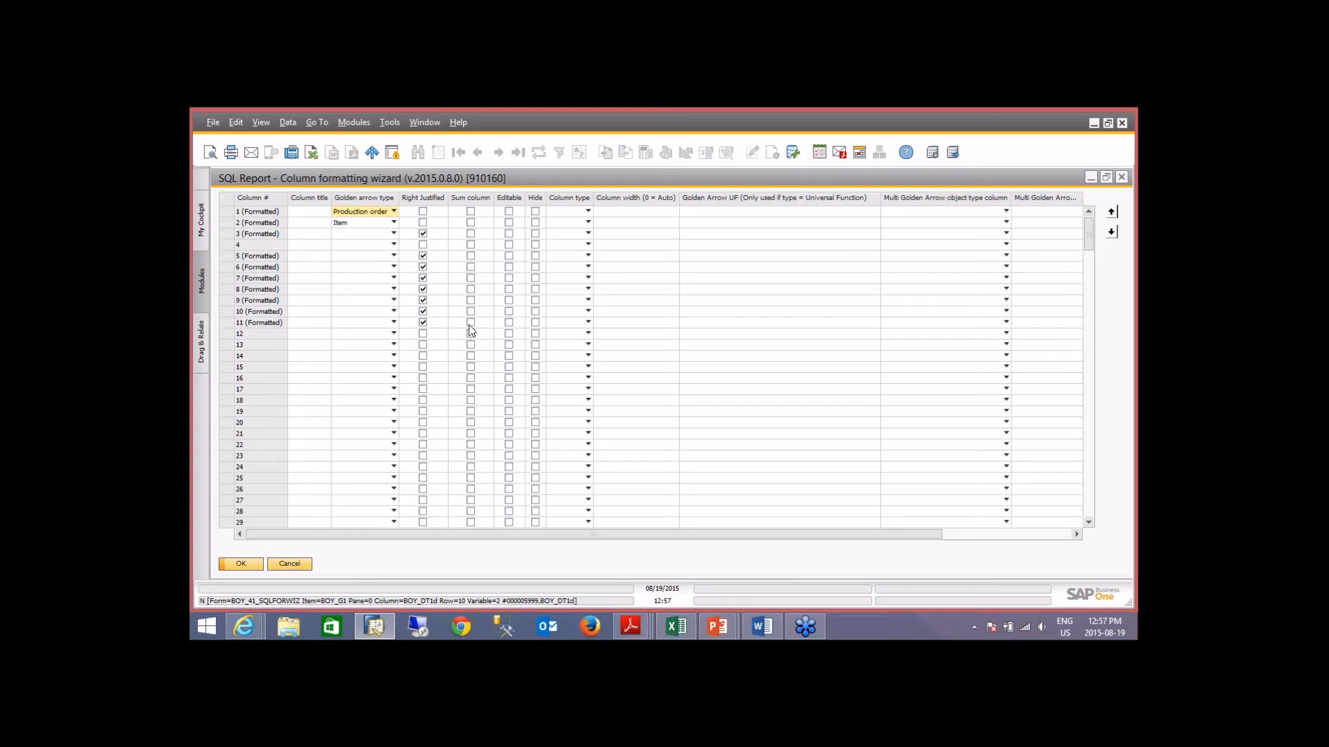
Step: Enable Sum column for report columns 10 and 11, update the universal function, and close the menu configuration
click(471, 323)
click(470, 311)
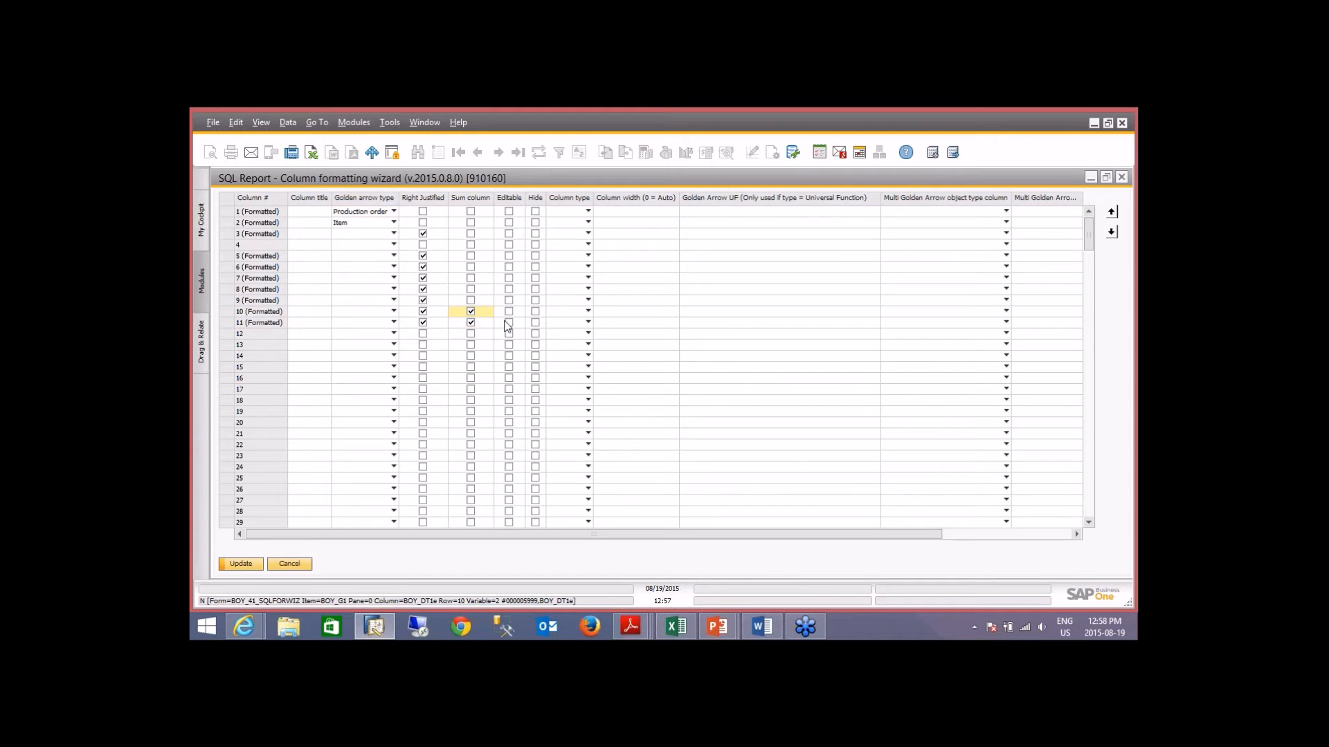
click(242, 564)
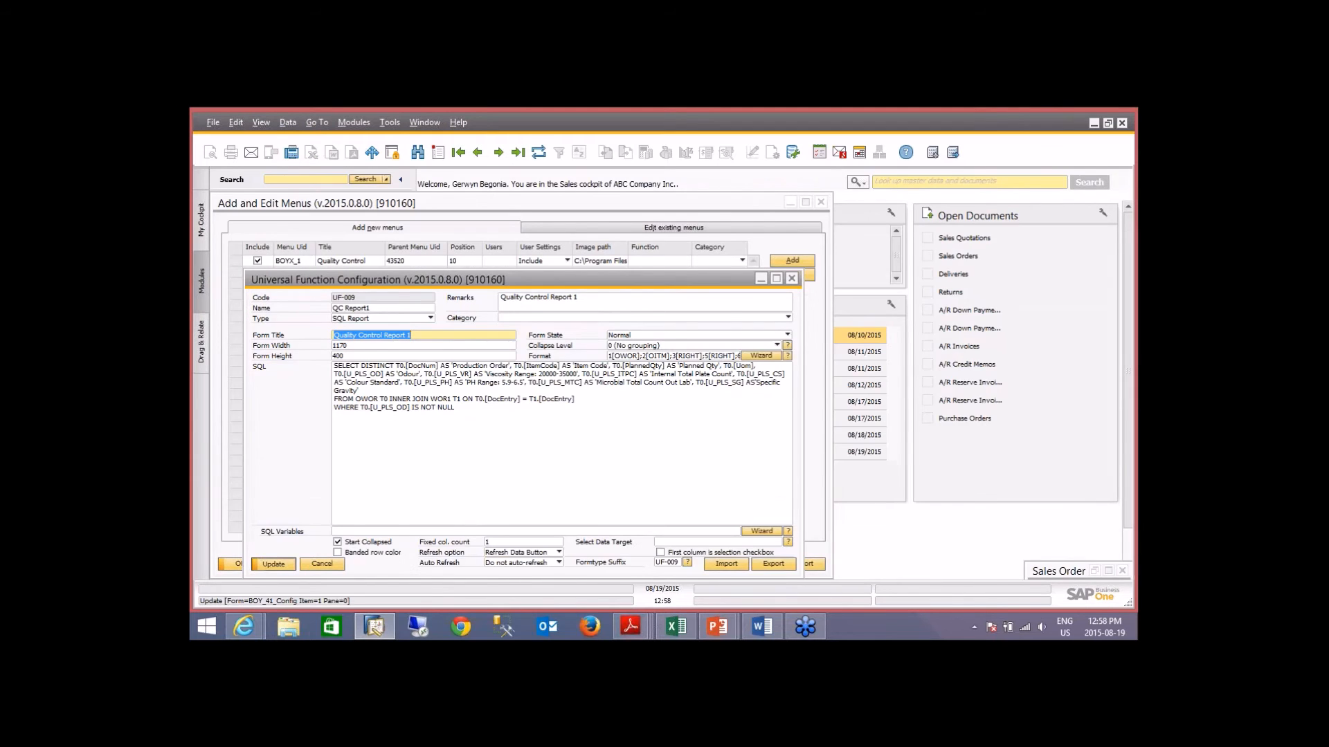
click(274, 563)
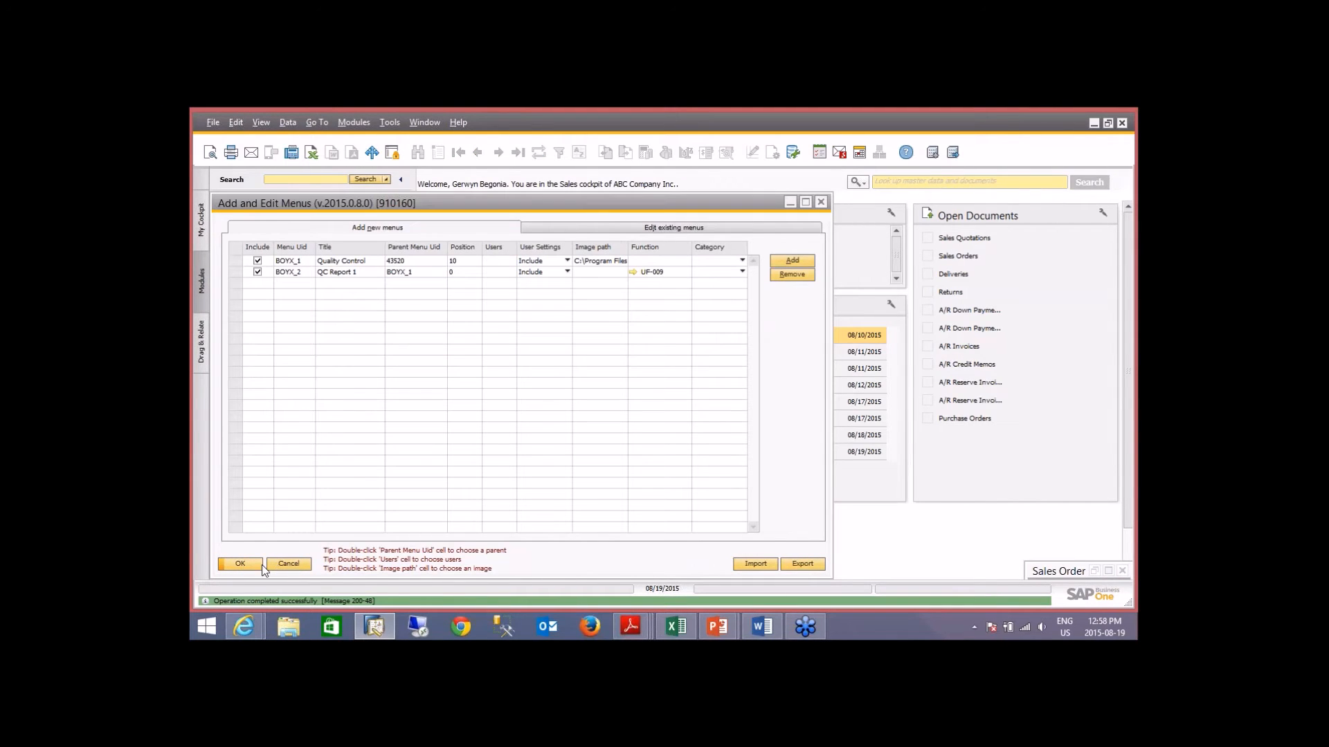
click(241, 565)
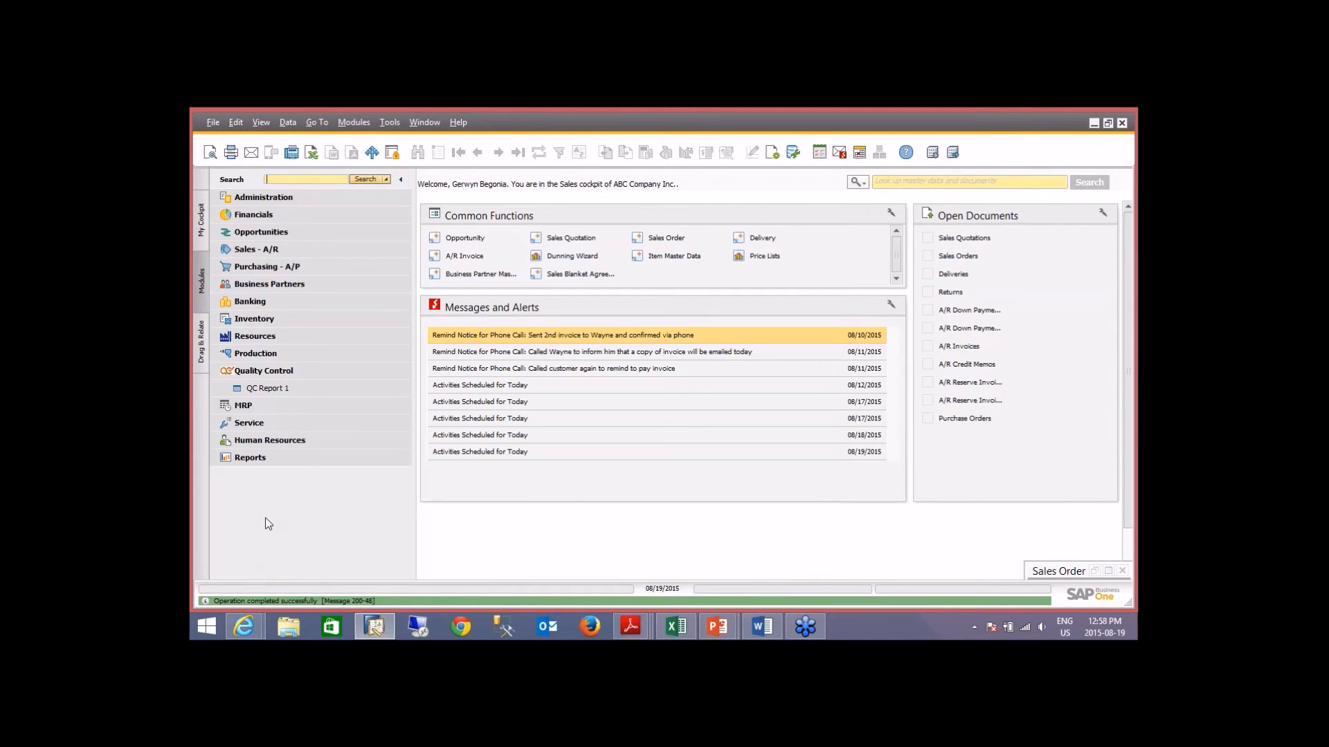
Step: Run QC Report 1, check the bill of materials and master data of item MCB0001 through its link, and close everything
click(265, 389)
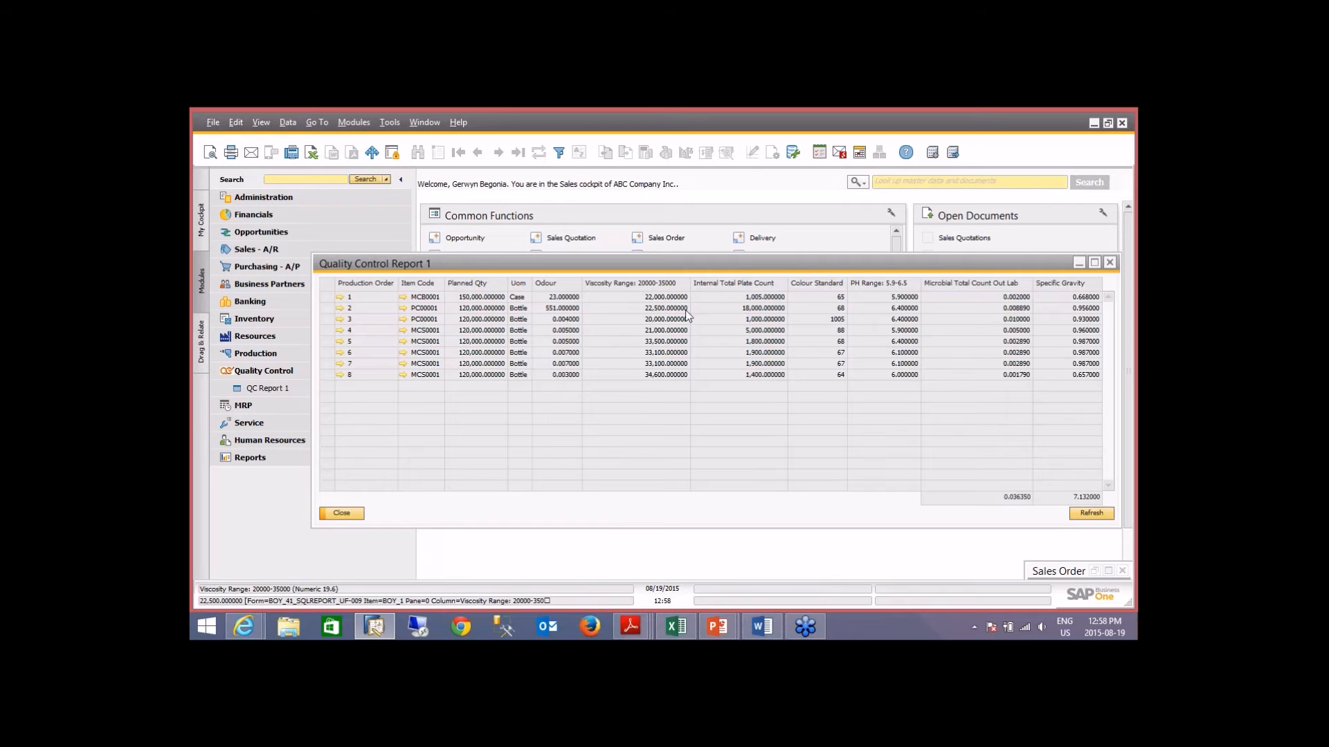
click(404, 297)
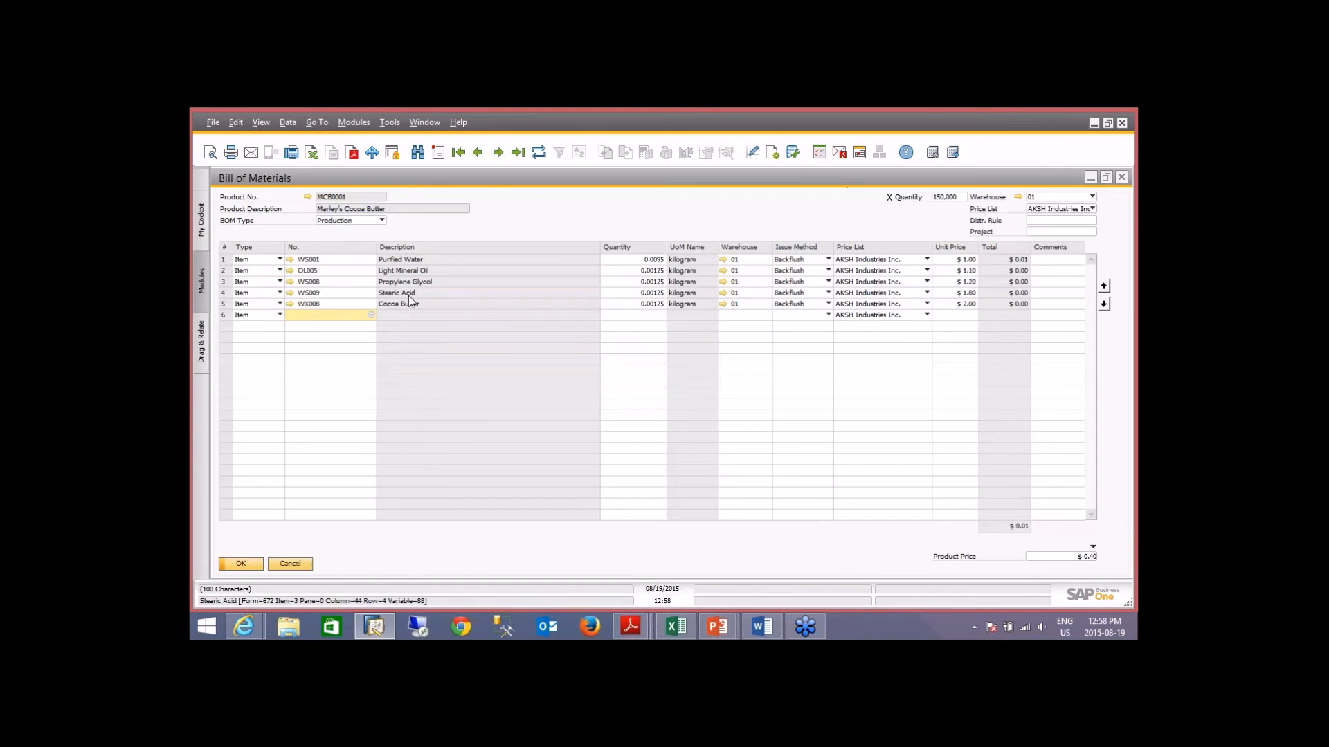
click(308, 197)
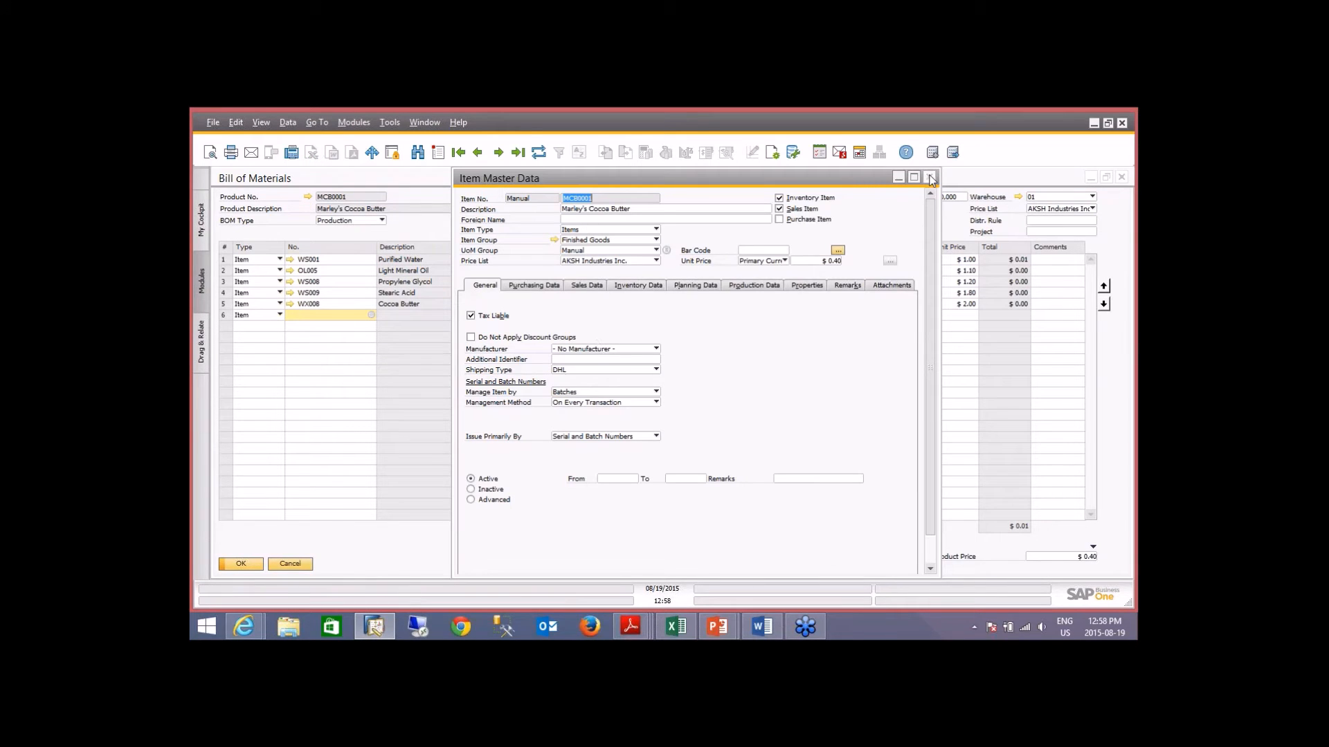
click(930, 178)
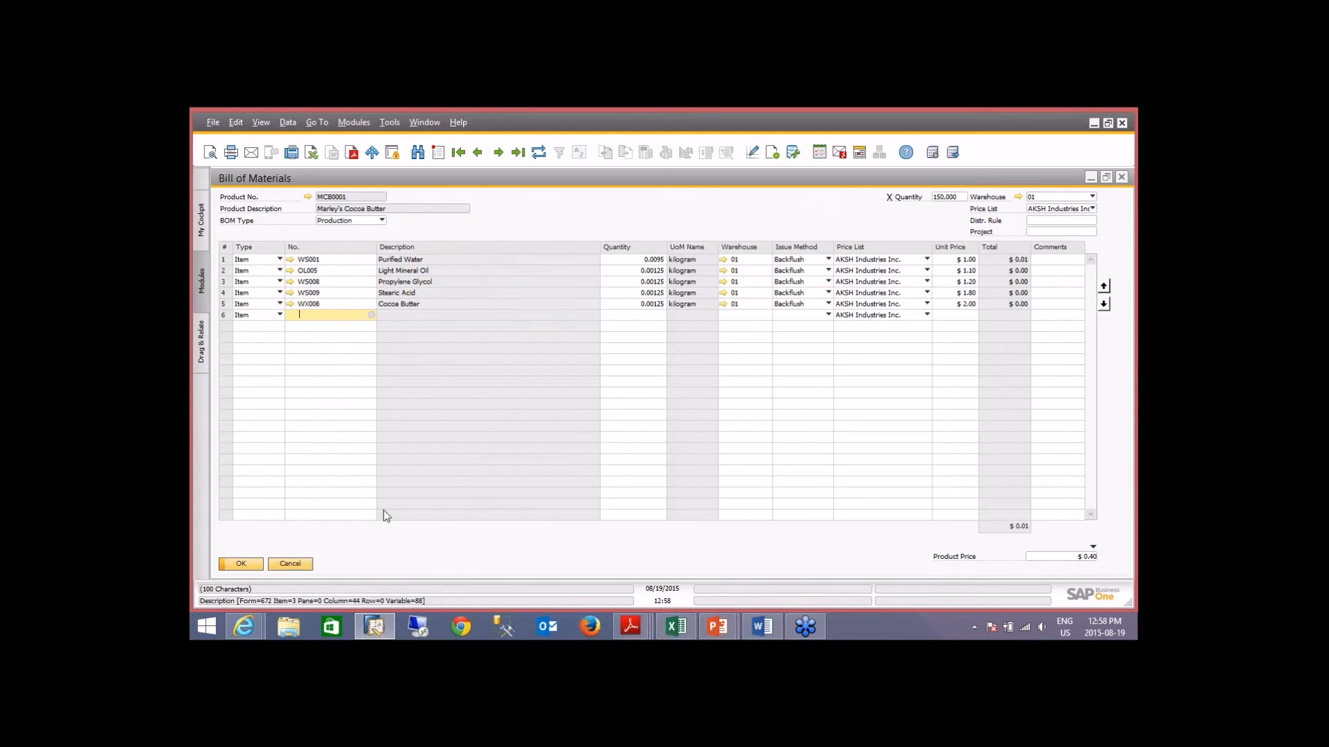
click(291, 562)
click(342, 514)
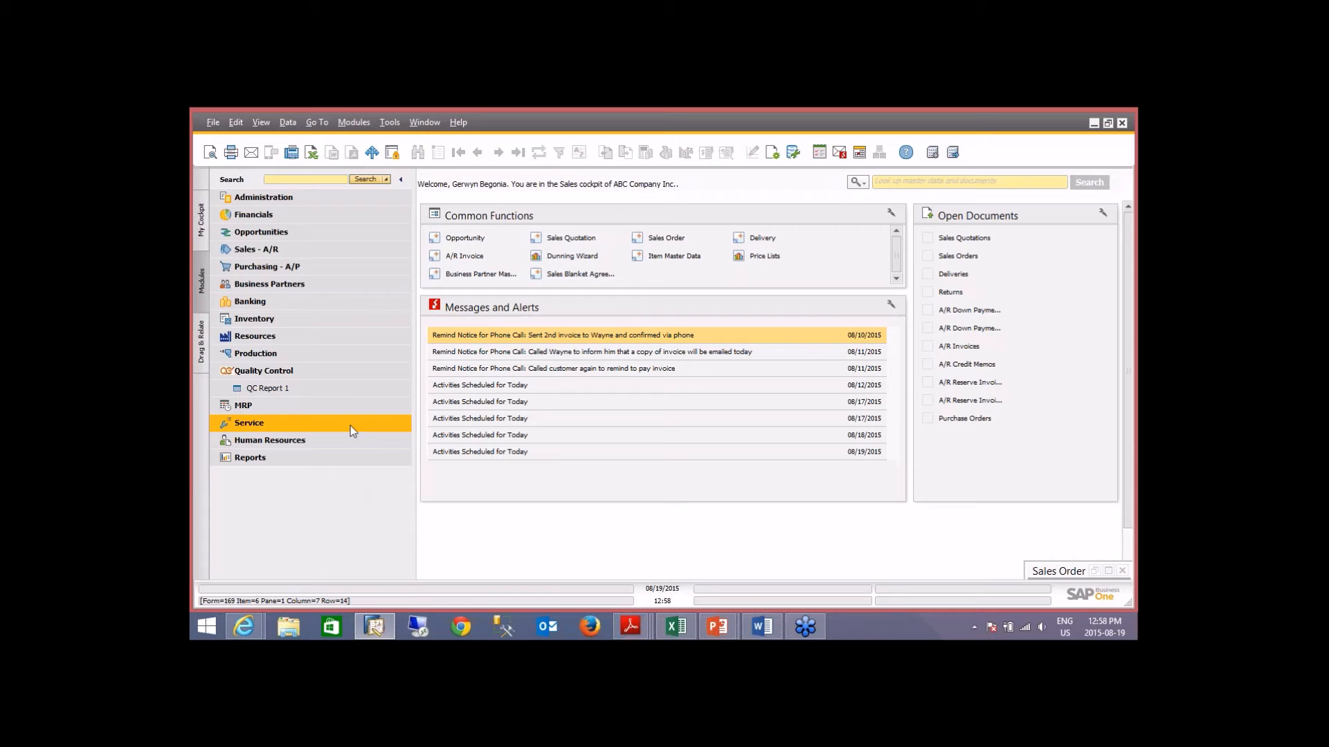
Step: Open a new Sales Quotation and start the configuration for adding function buttons to its window
click(299, 249)
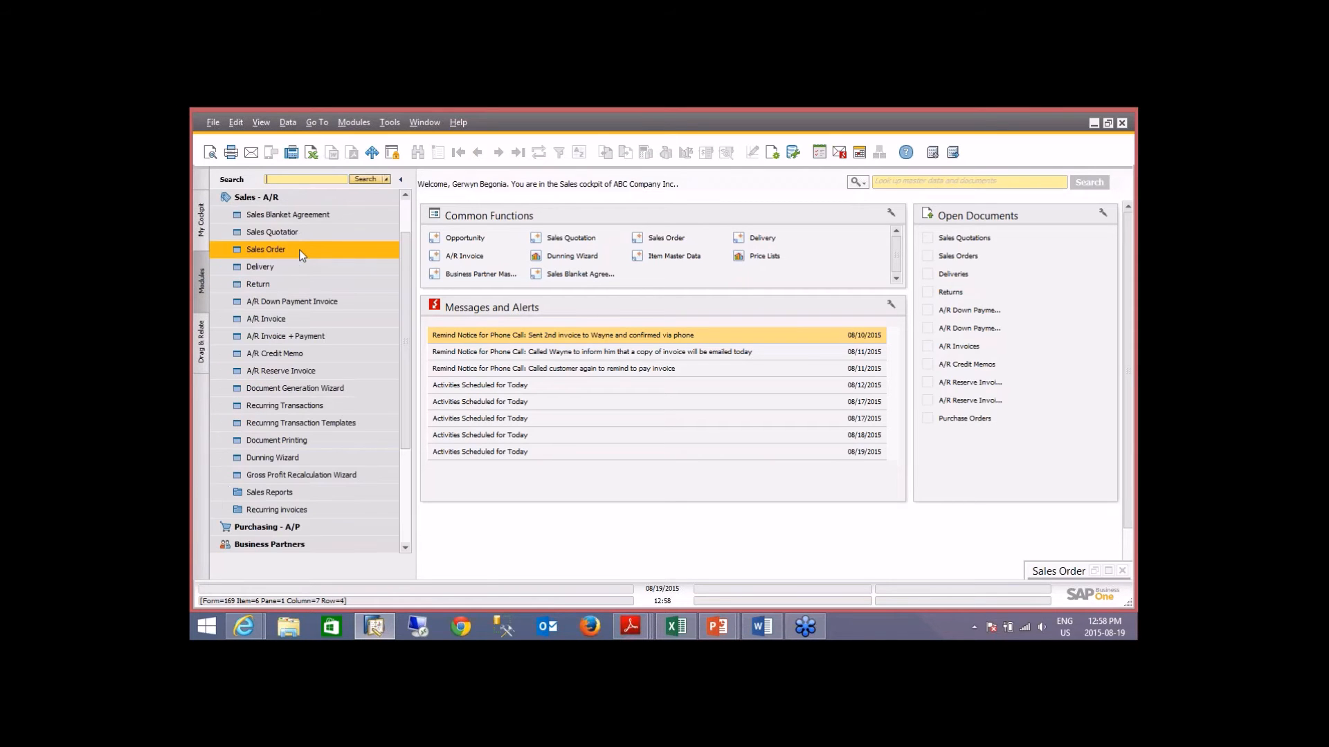
click(304, 233)
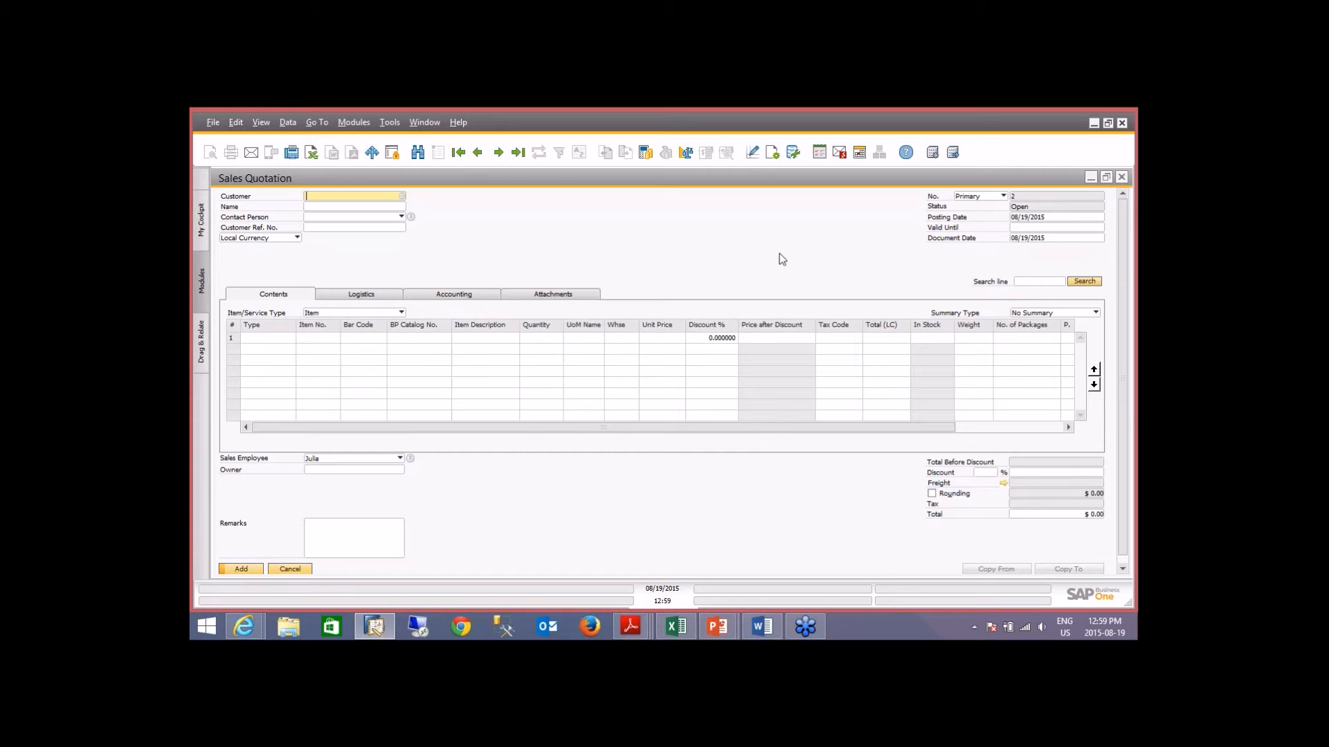
right_click(805, 257)
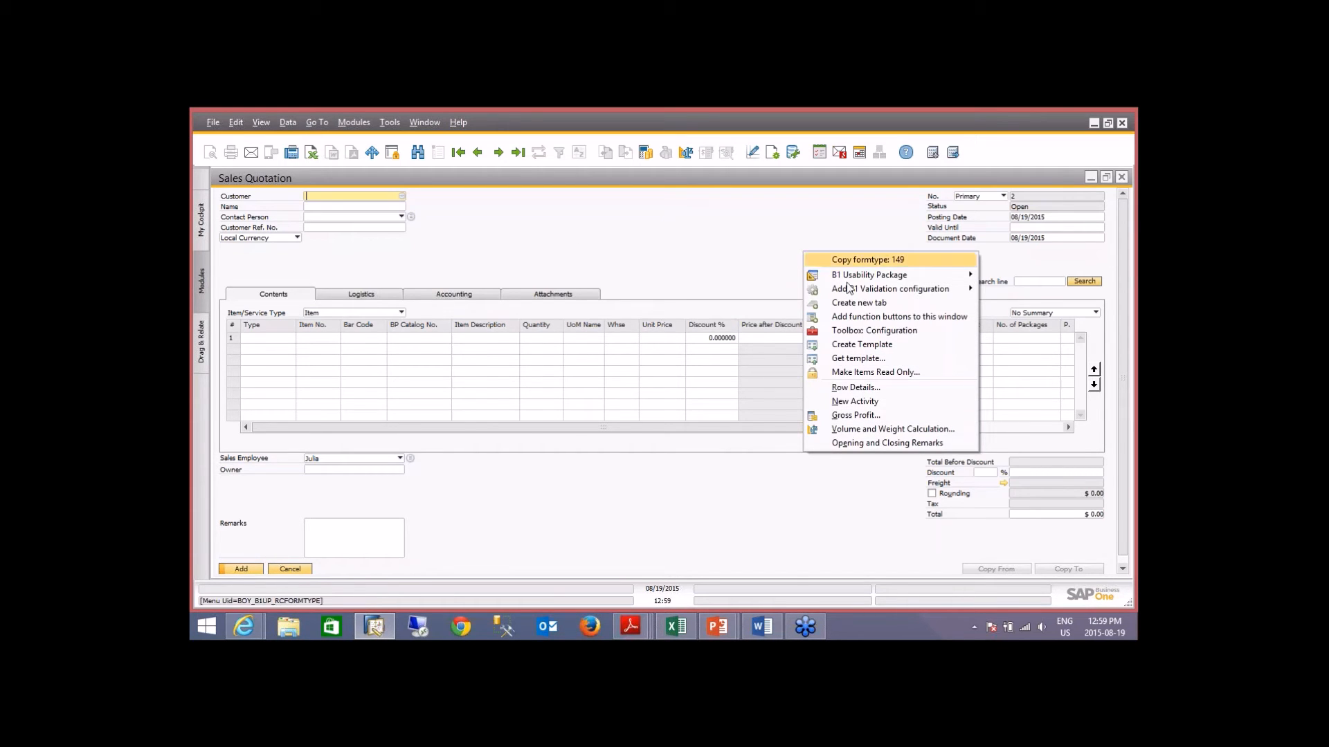
click(881, 317)
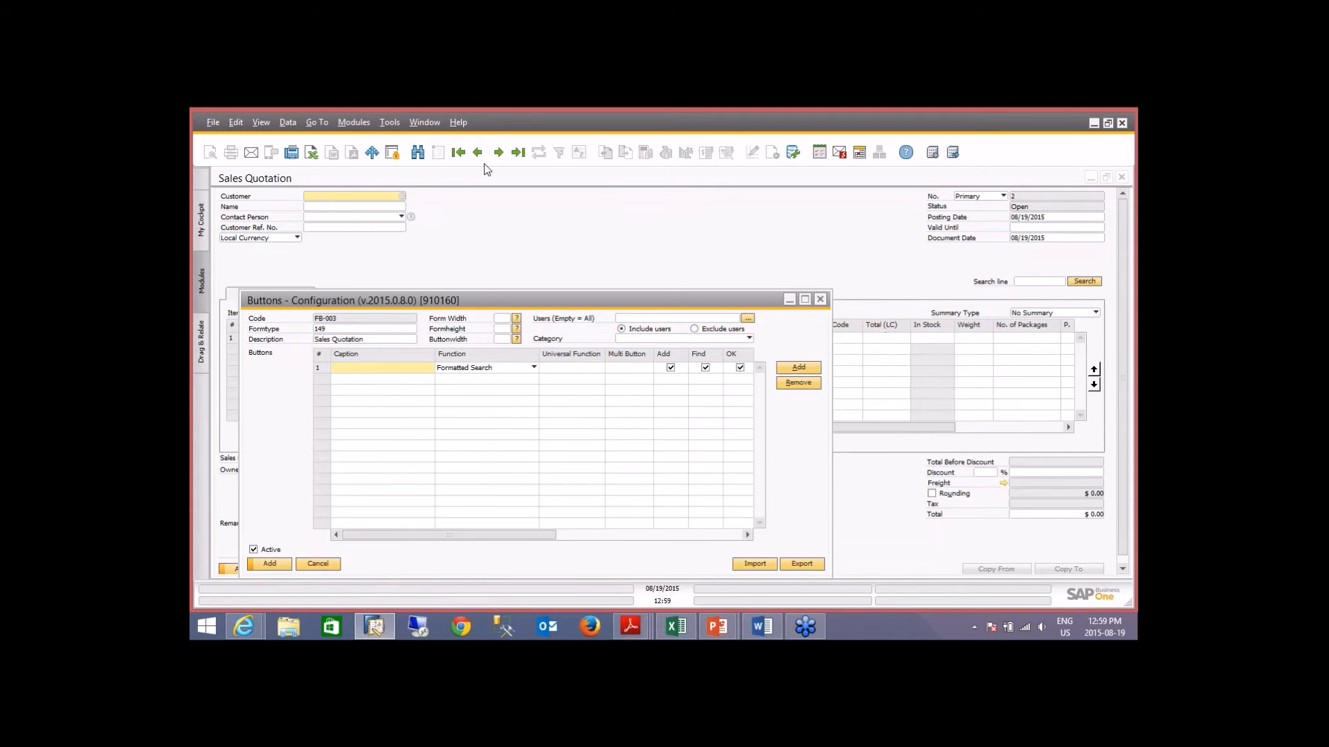
Step: Go to the first button configuration, discarding the unsaved record, and mark the Items Invoiced configuration as active
click(460, 153)
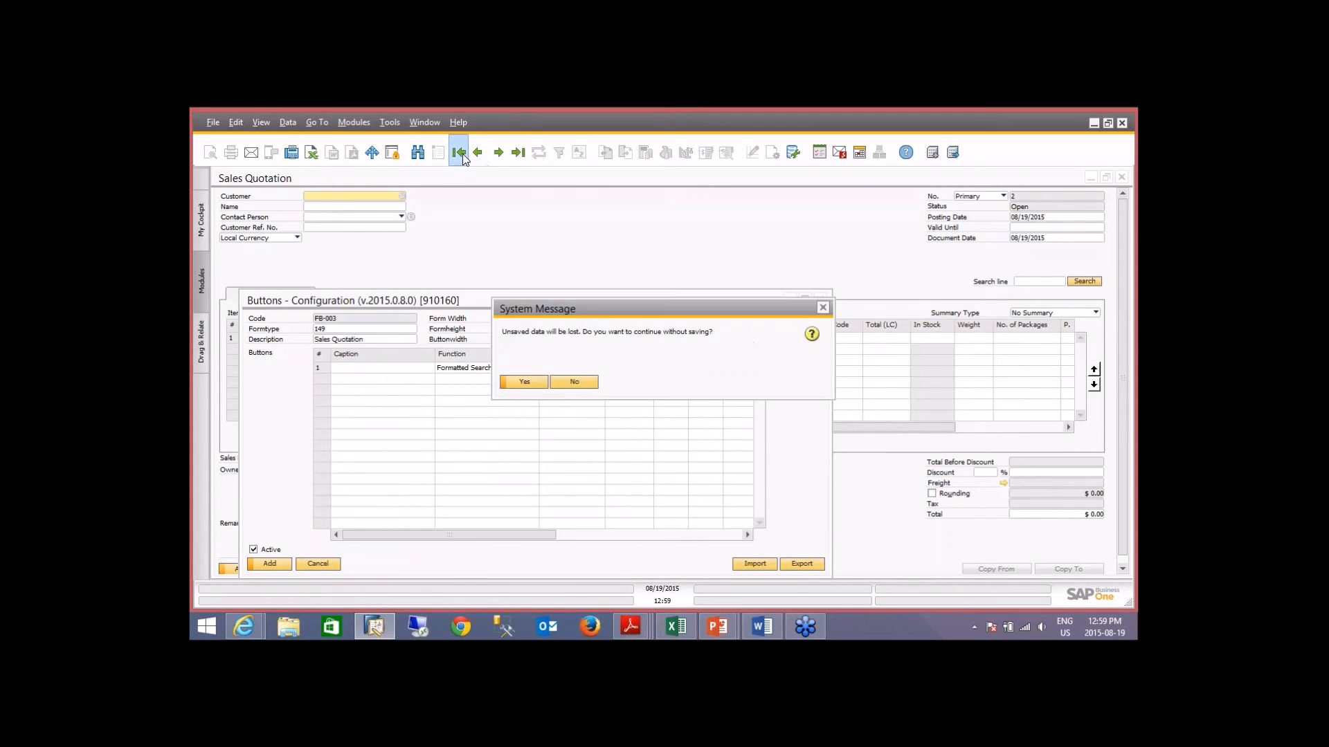
click(525, 382)
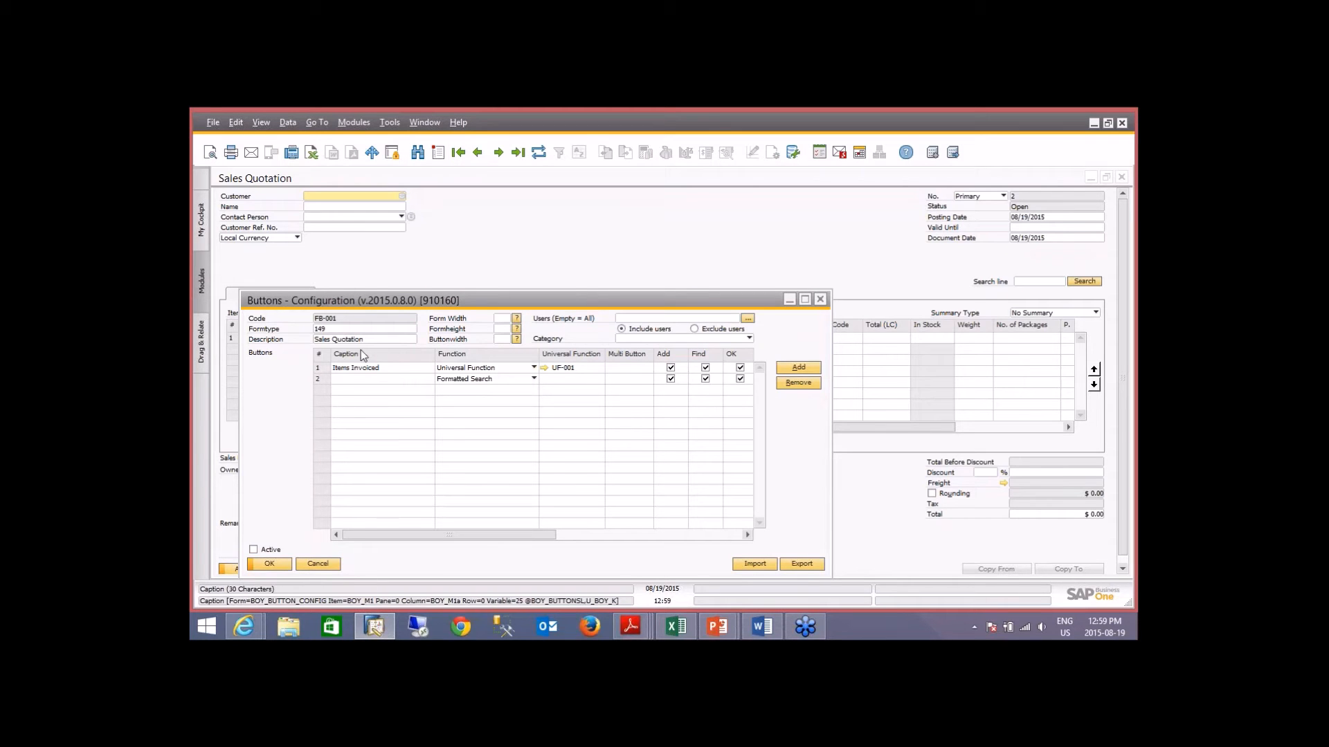
click(254, 550)
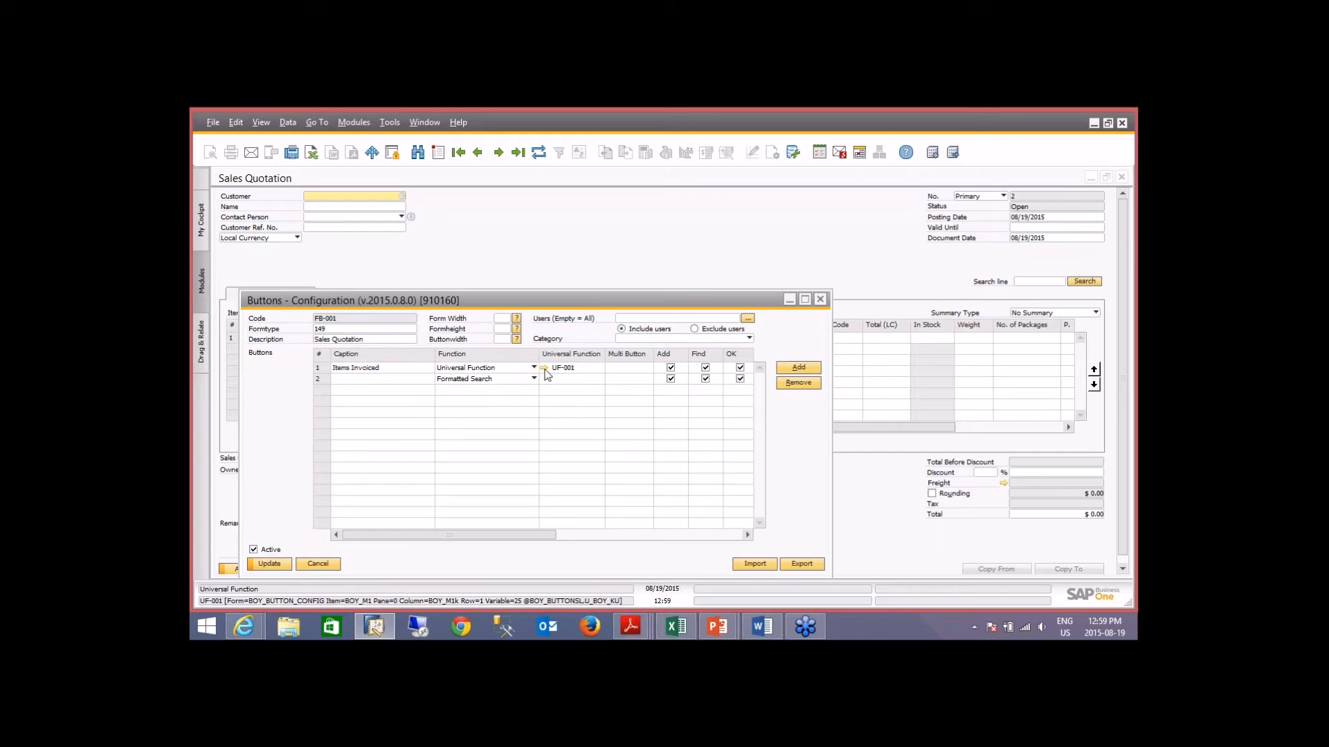
Step: Open universal function UF-001 of the Items Invoiced button and change its SQL query's FROM table to OINV
click(545, 369)
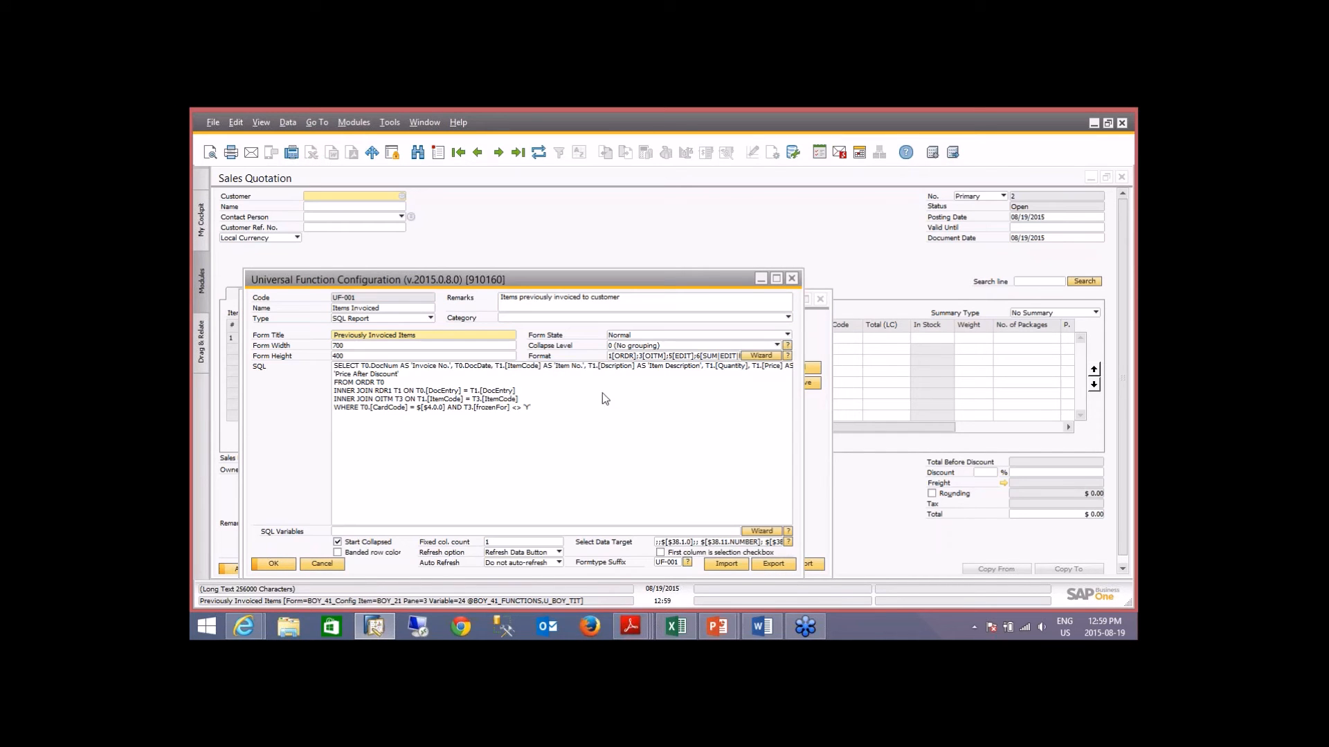
click(561, 416)
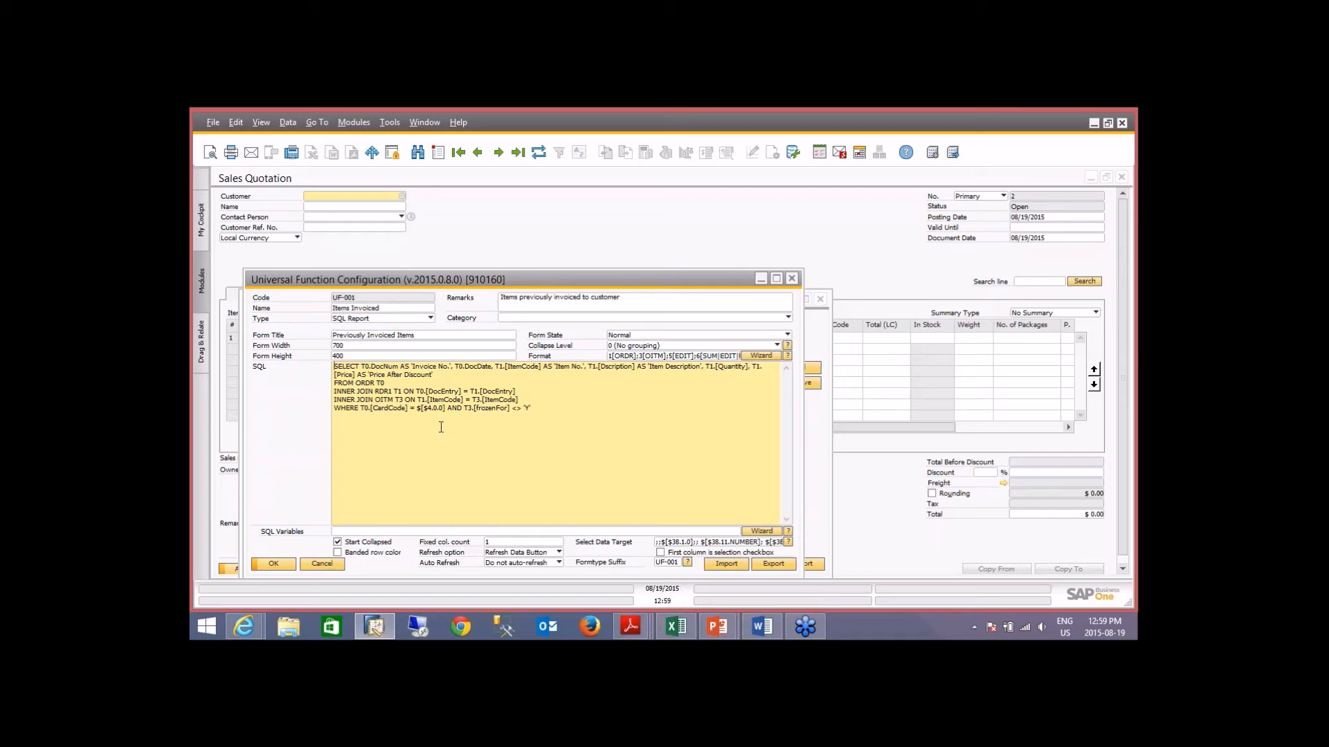
click(375, 383)
key(BackSpace)
key(BackSpace)
key(BackSpace)
key(BackSpace)
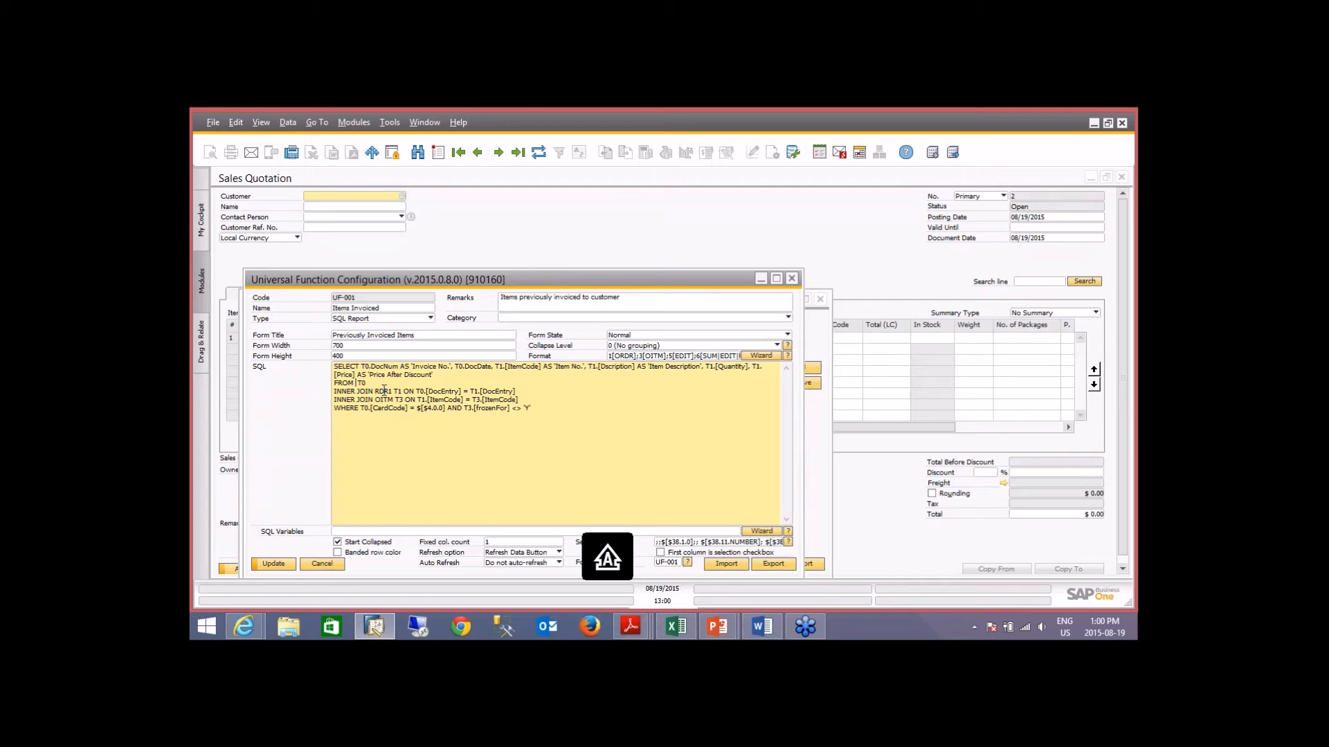
text(OINV)
Step: Change the first INNER JOIN table in the SQL query to INV1
click(393, 392)
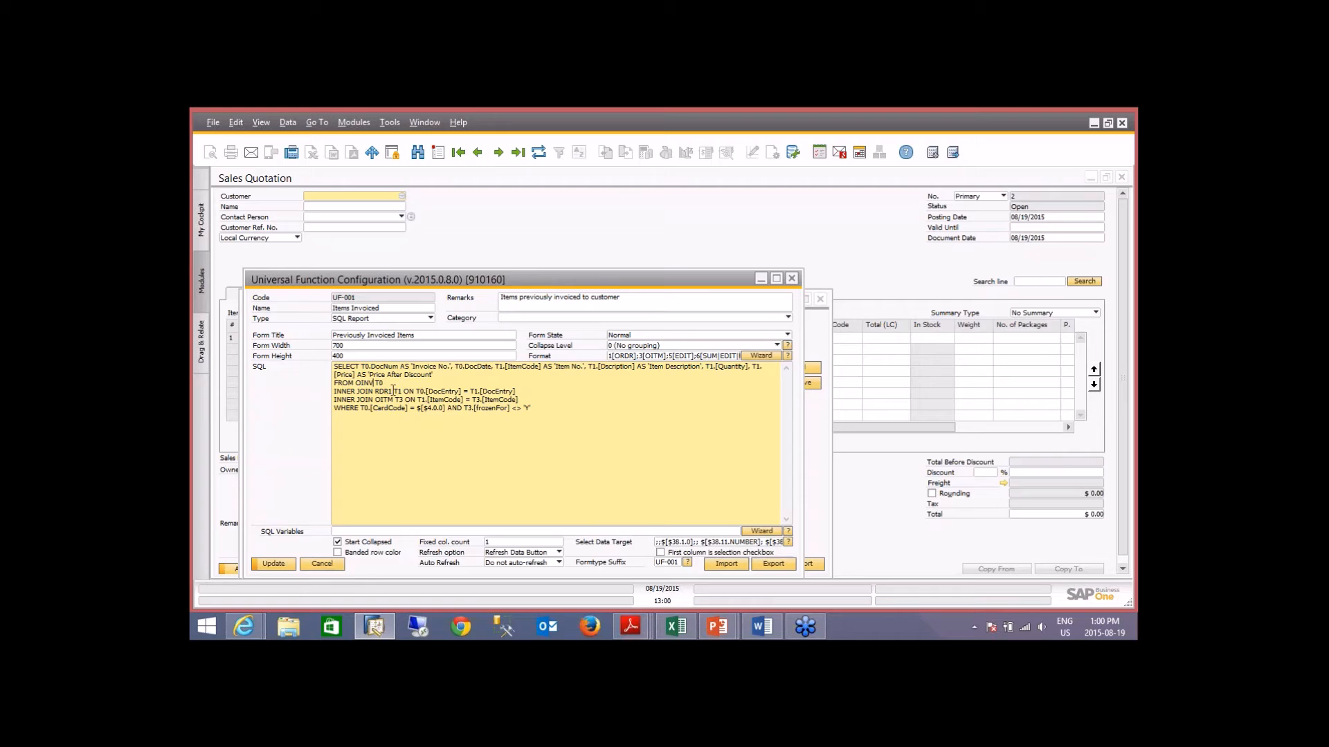
key(BackSpace)
key(BackSpace)
key(BackSpace)
key(BackSpace)
text(INV)
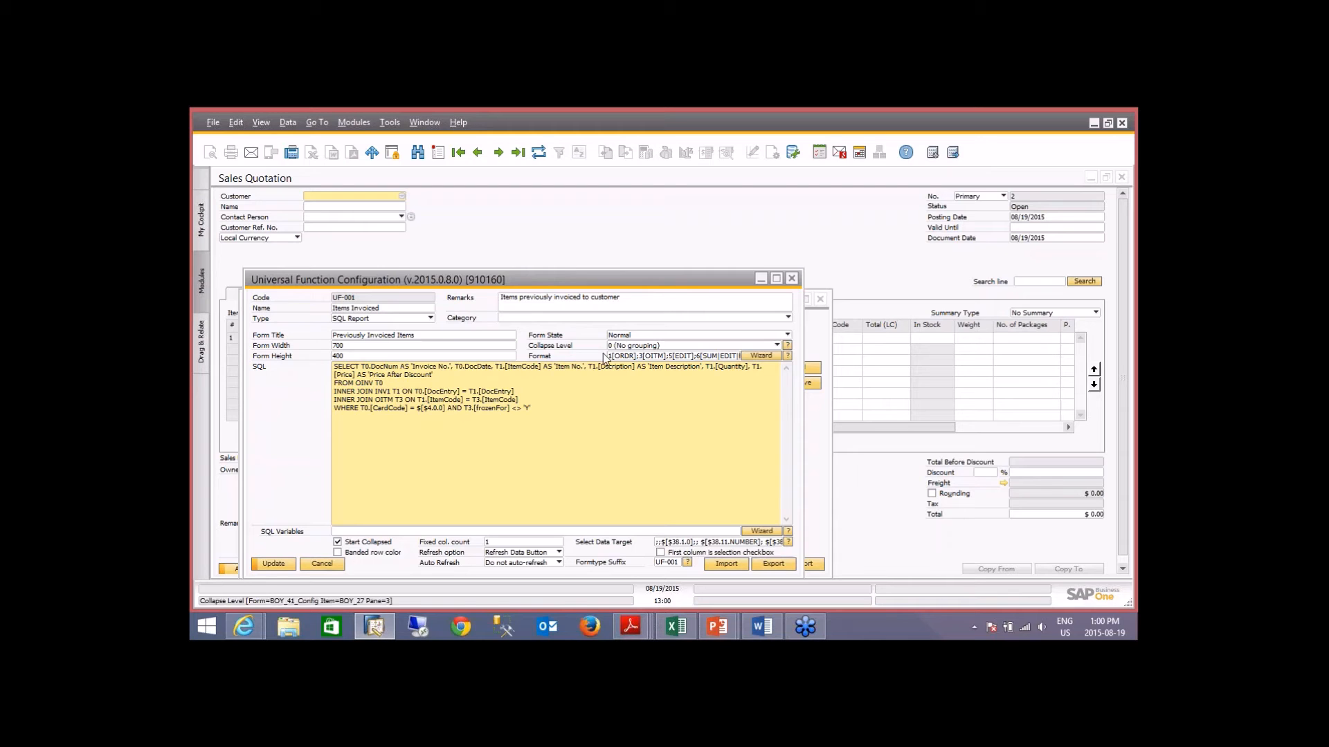
Step: In the column formatting wizard, set column 1's golden arrow type to A/R Invoice and apply the format
click(633, 356)
click(761, 355)
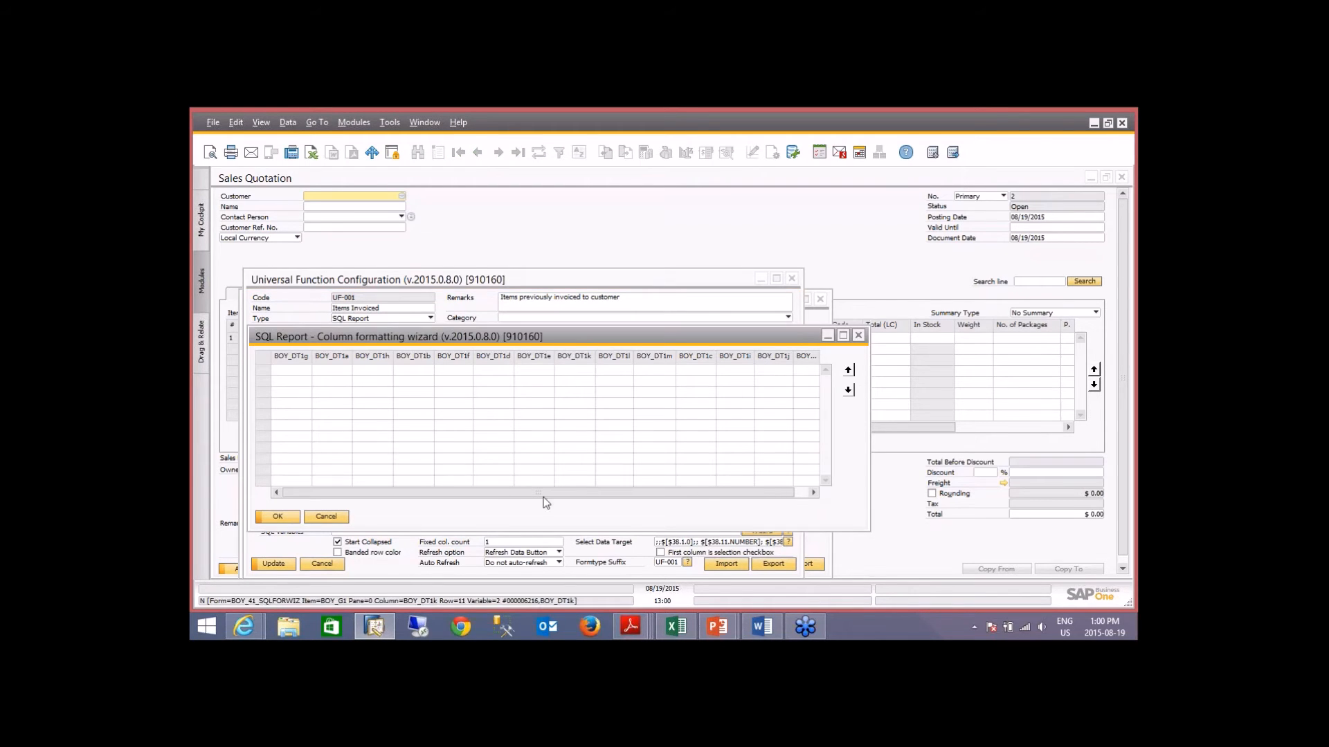
click(426, 371)
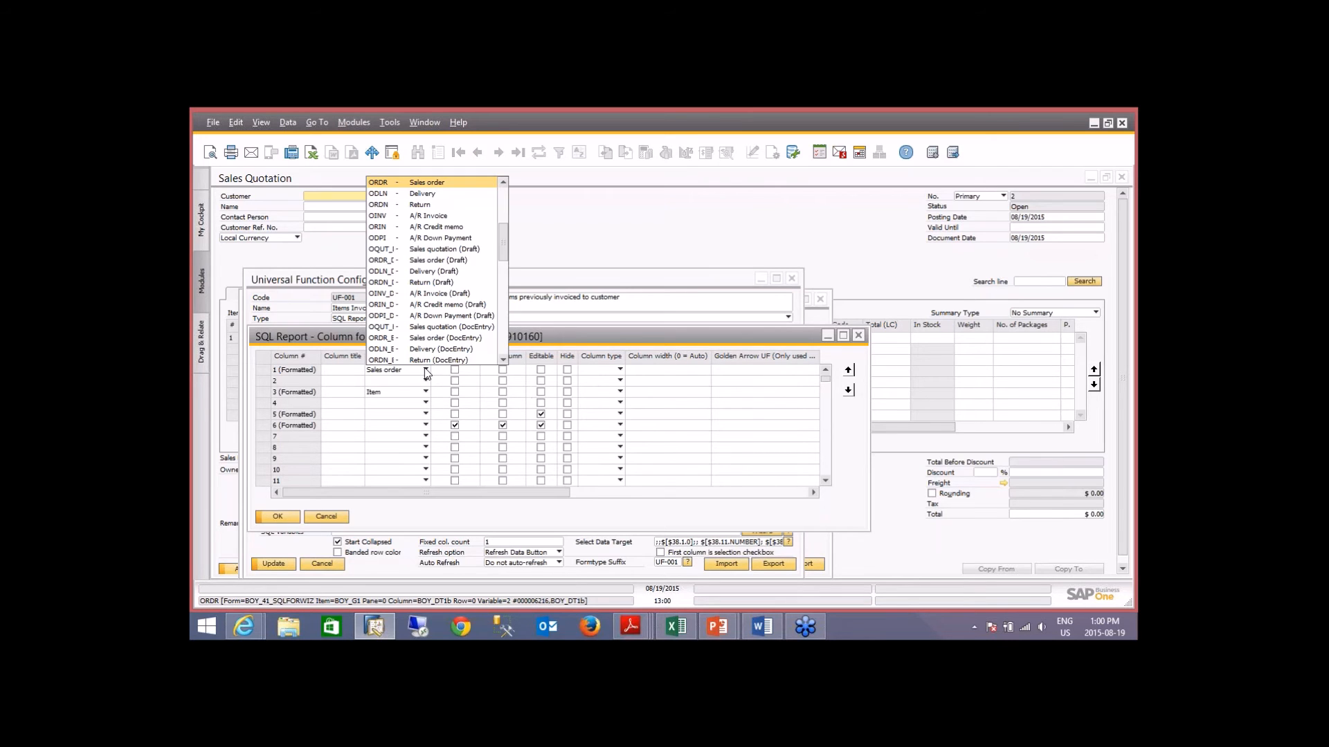
scroll(507, 237, up, 1)
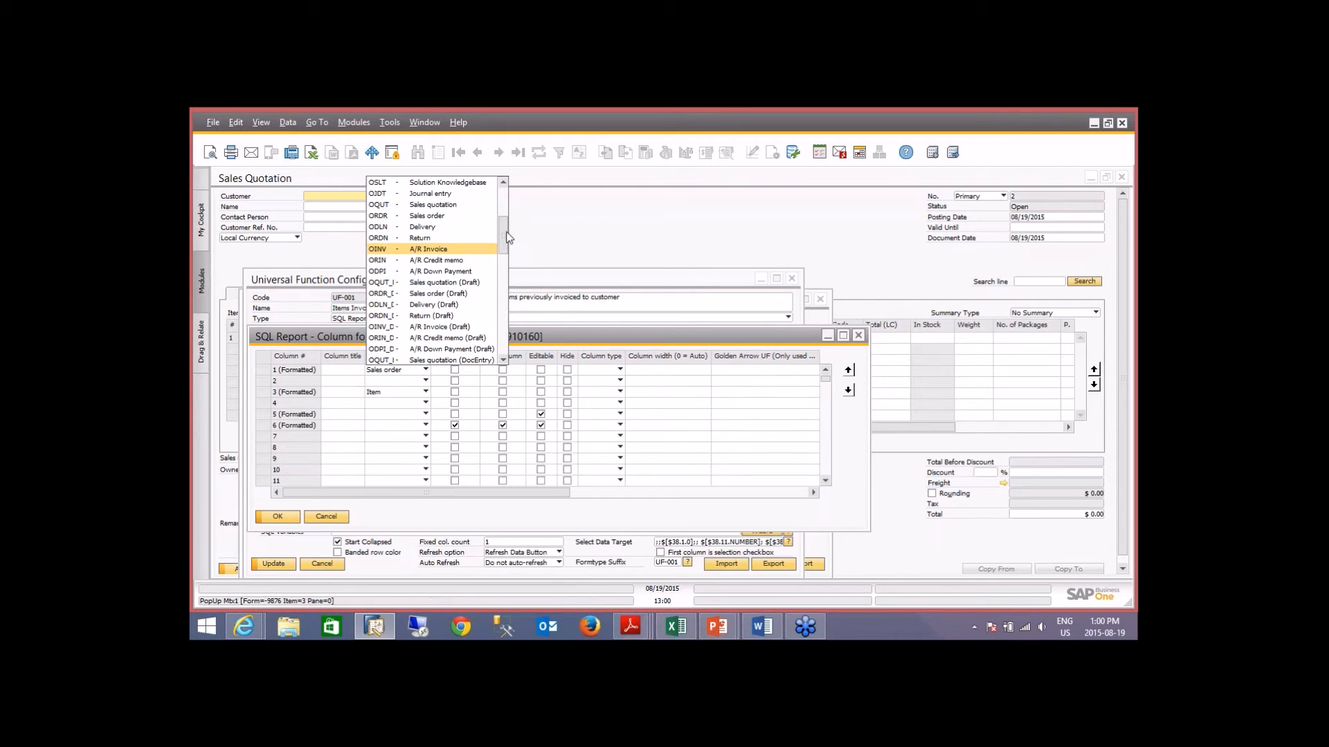
click(453, 250)
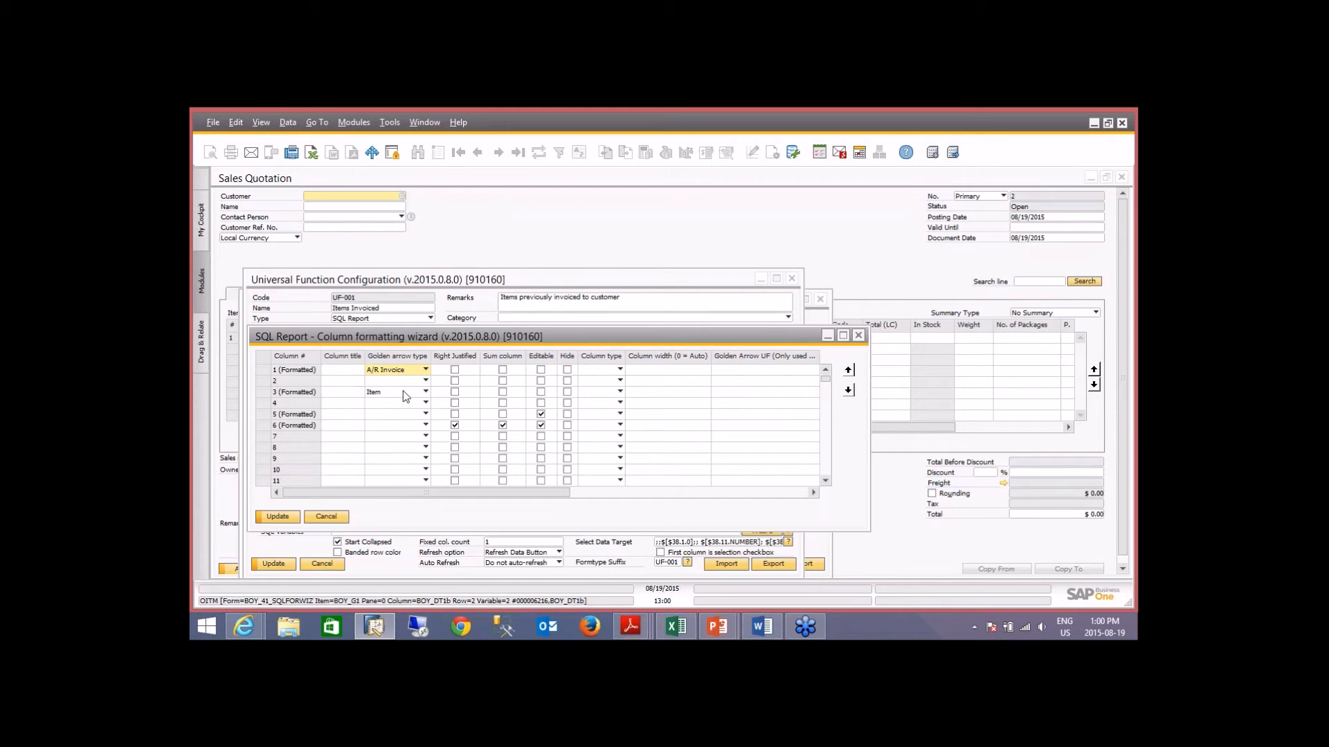
click(278, 517)
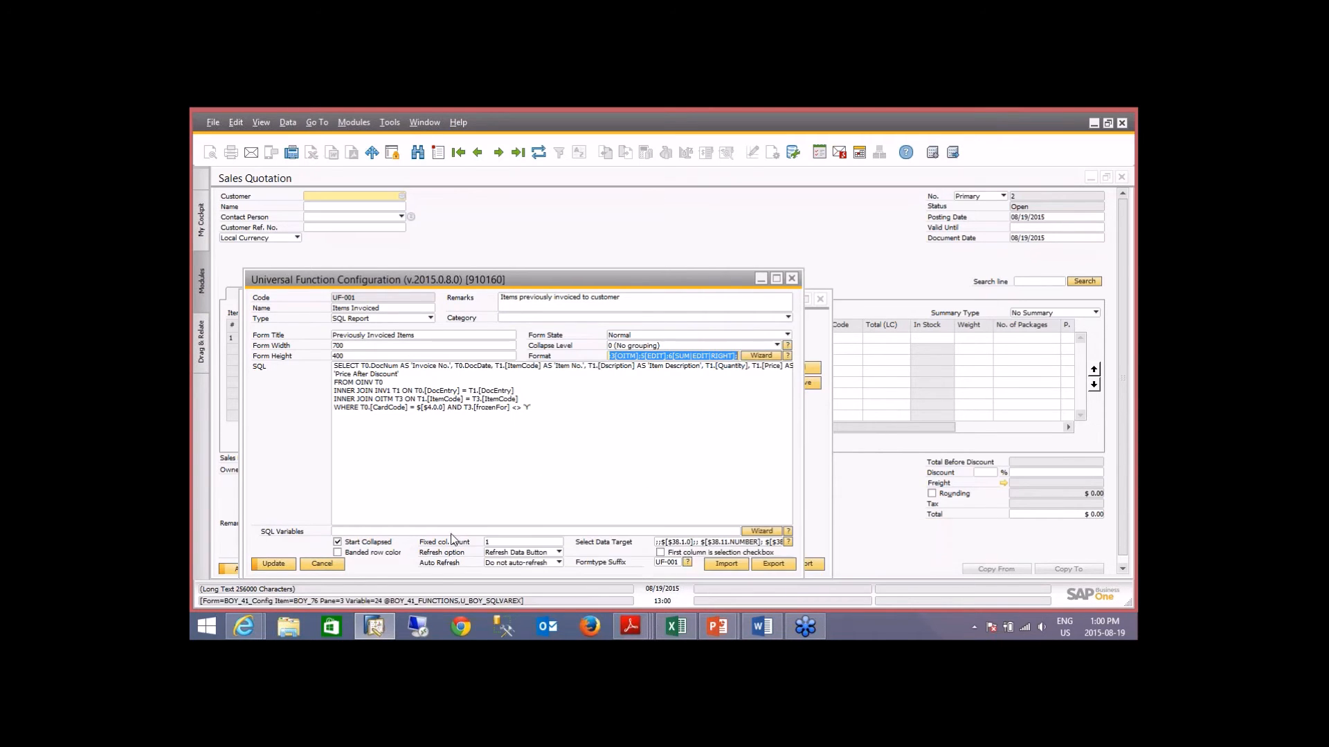
Step: Save the changed universal function, then close it and the button configuration
click(274, 565)
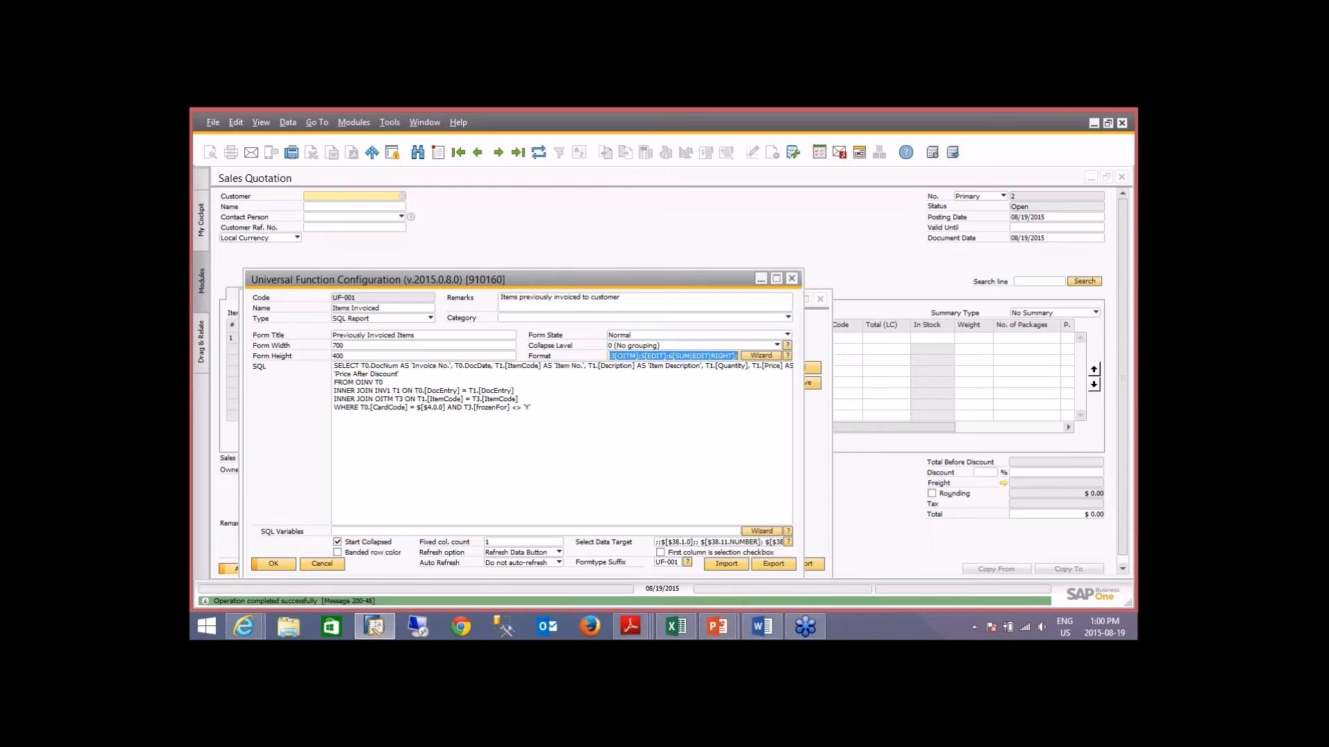
click(274, 564)
click(276, 564)
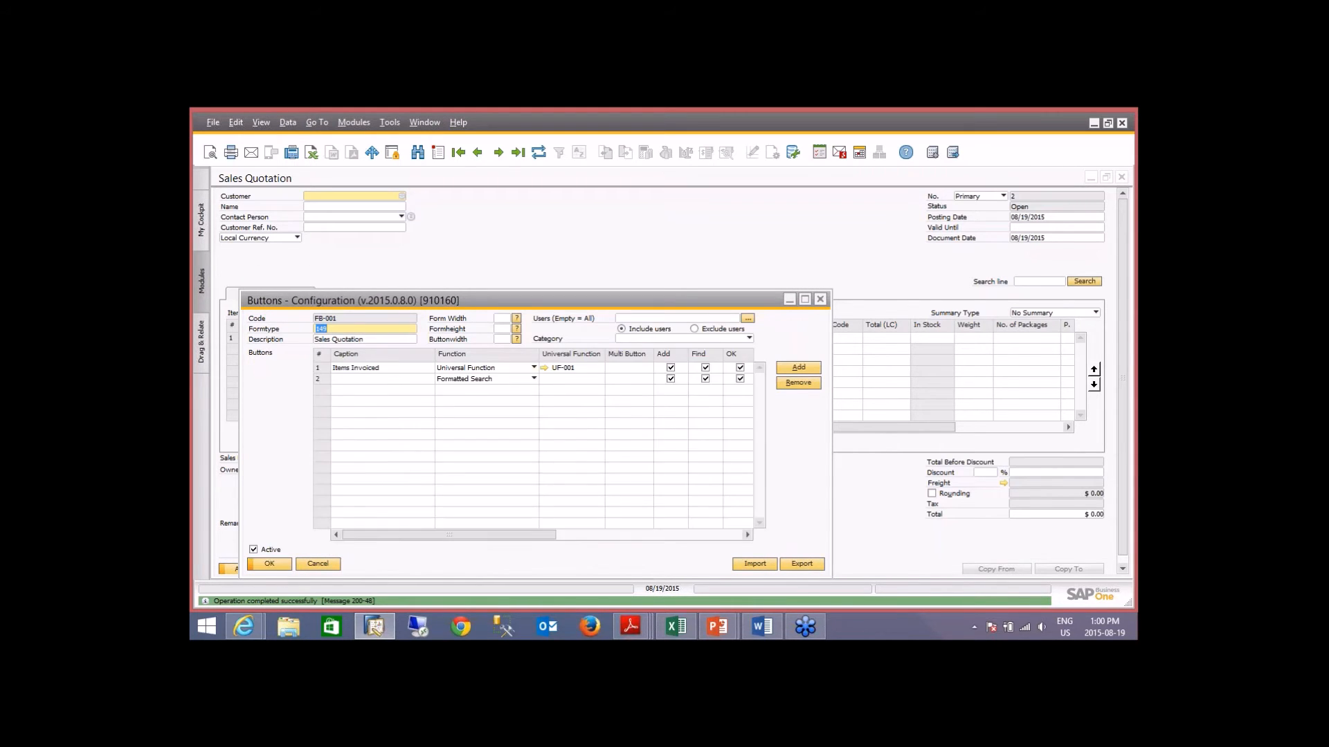
click(280, 565)
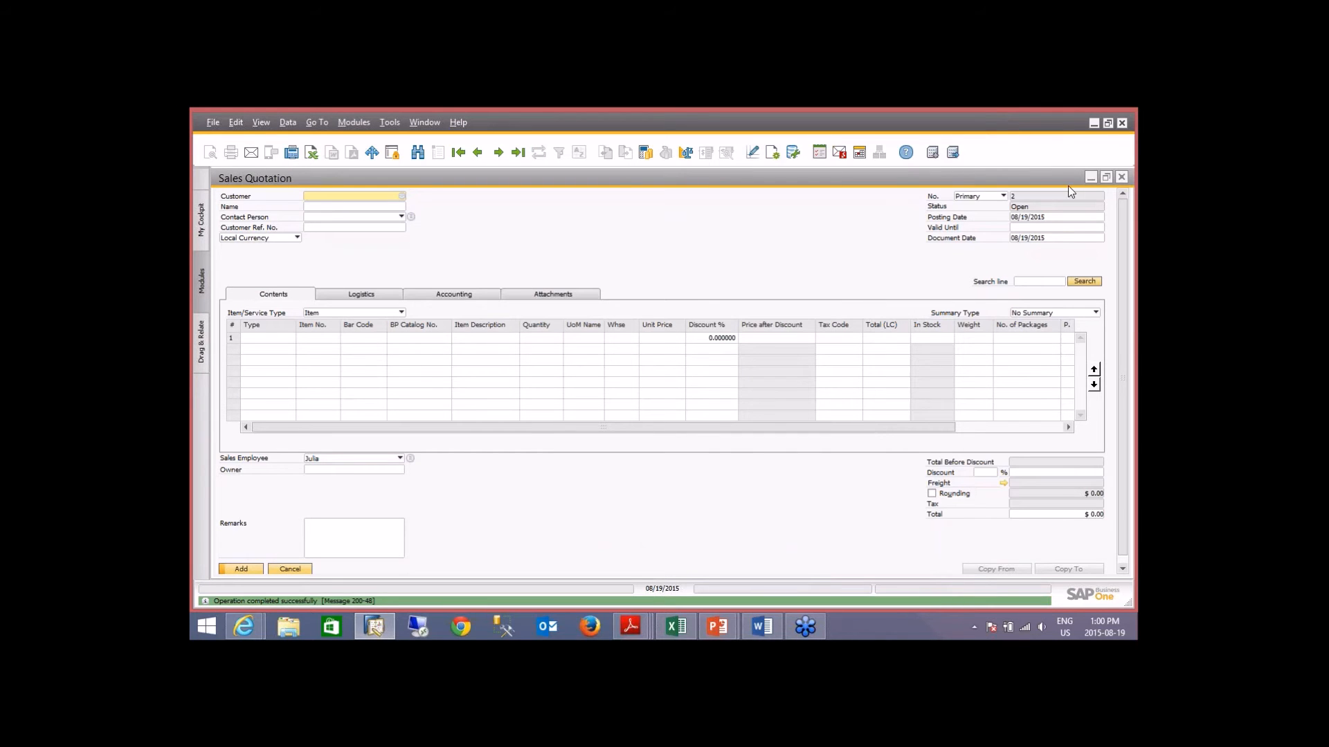
Step: Close and reopen the Sales Quotation and choose Skintastic Inc. as the customer
click(1120, 178)
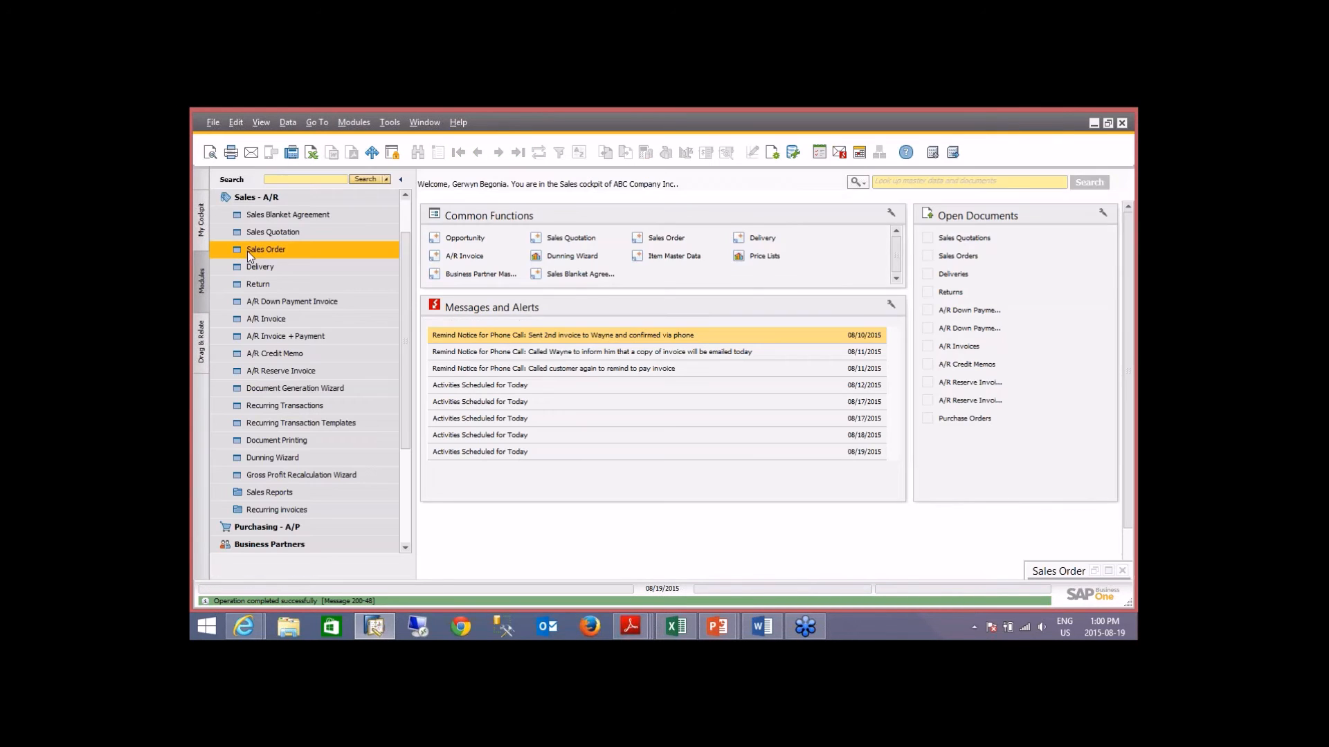
click(271, 234)
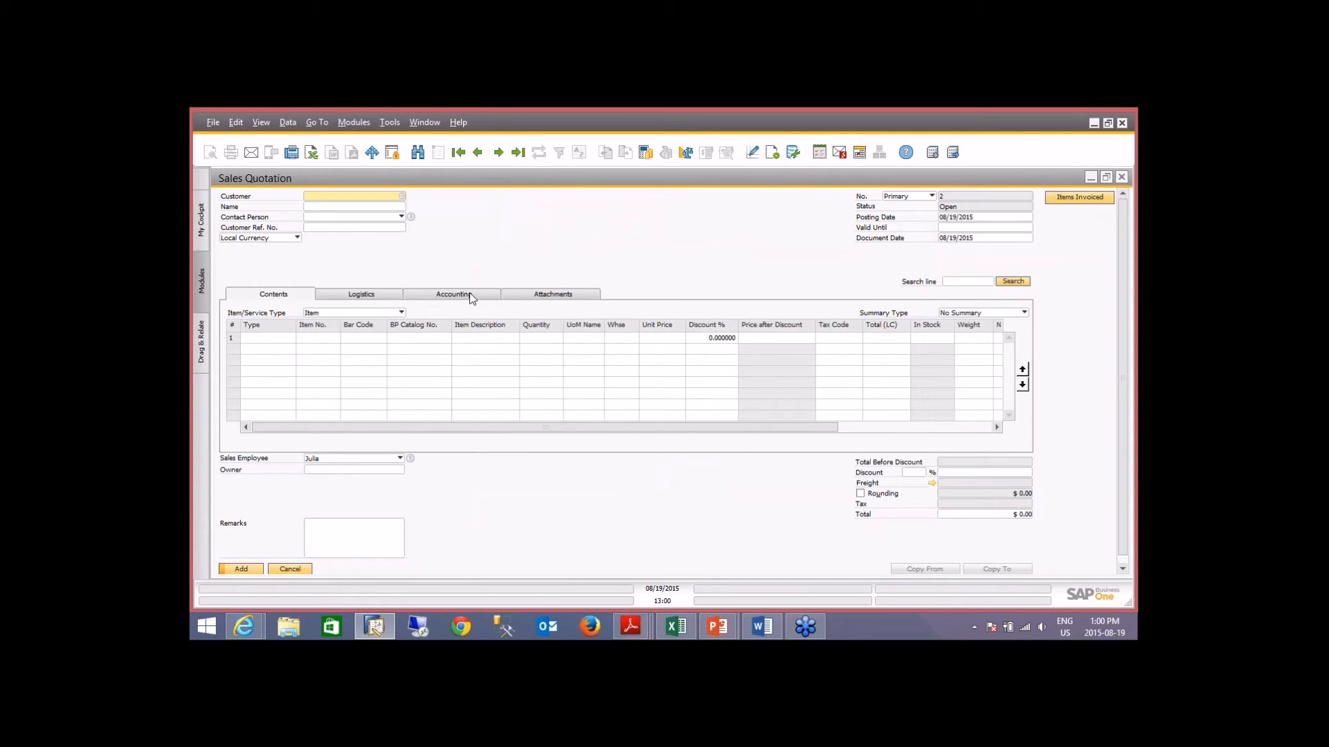
click(402, 196)
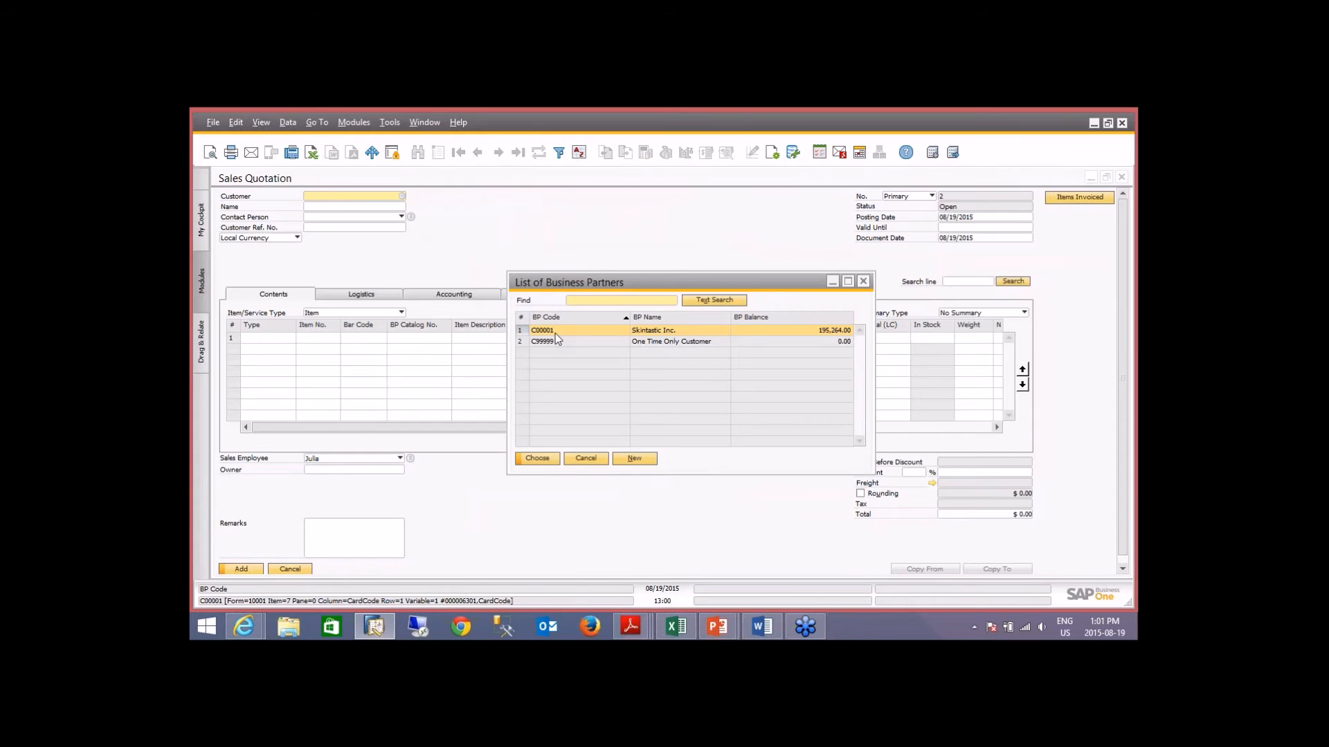
double_click(554, 335)
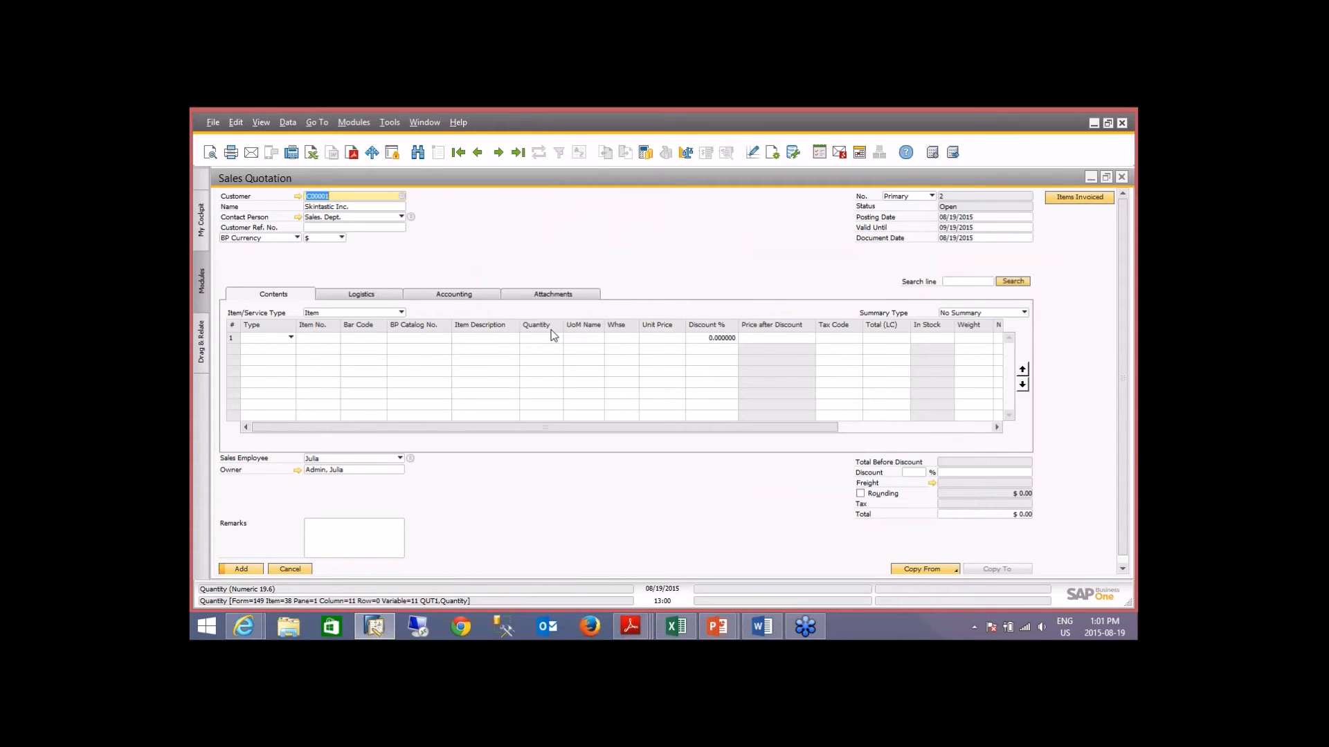
Step: Run Items Invoiced and set the Marley's Cocoa Butter row to quantity 10000 and price after discount 4.75
click(1059, 201)
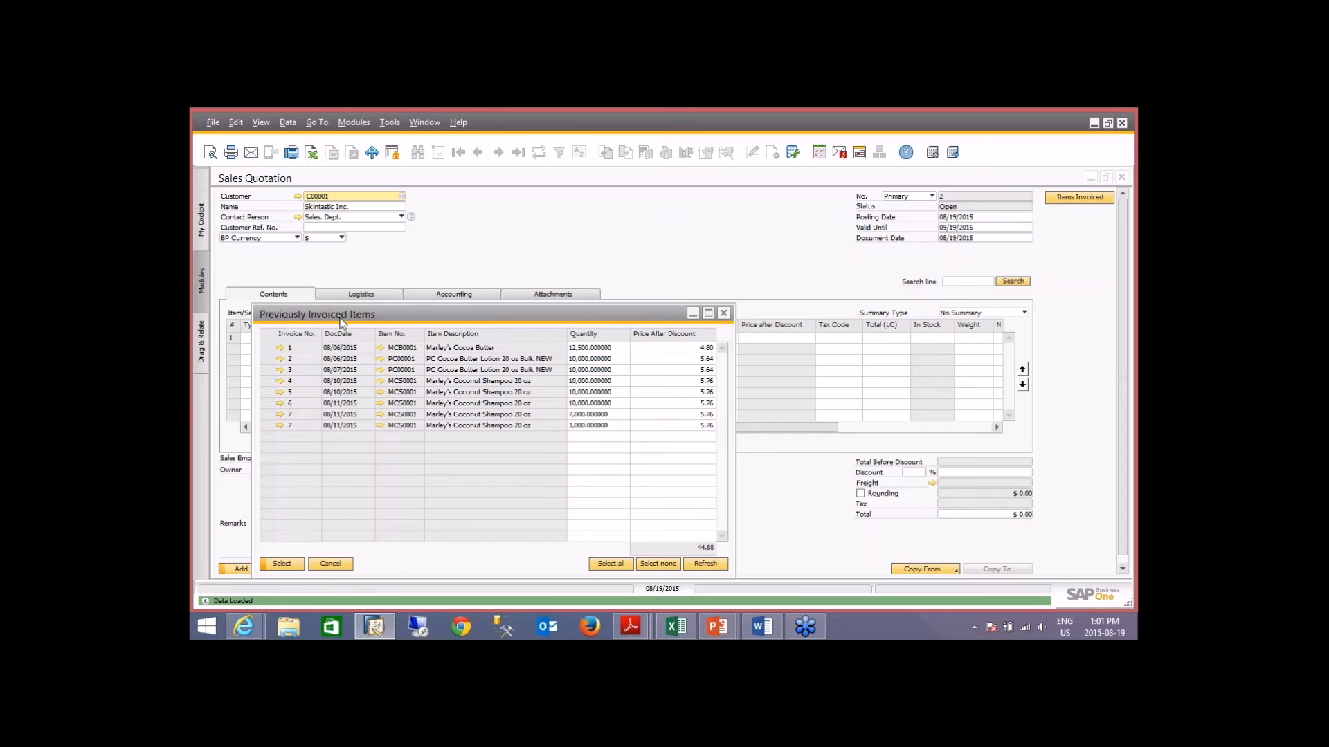
click(599, 348)
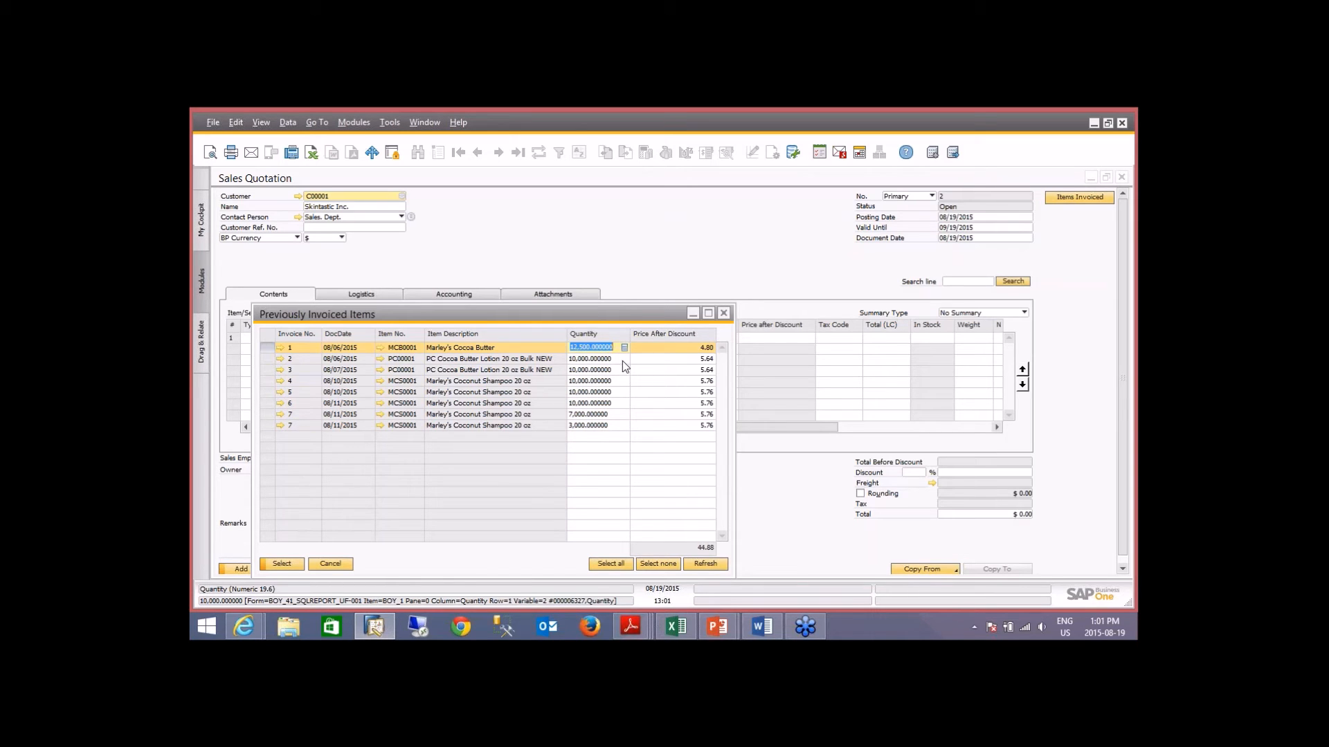
text(10000)
key(Tab)
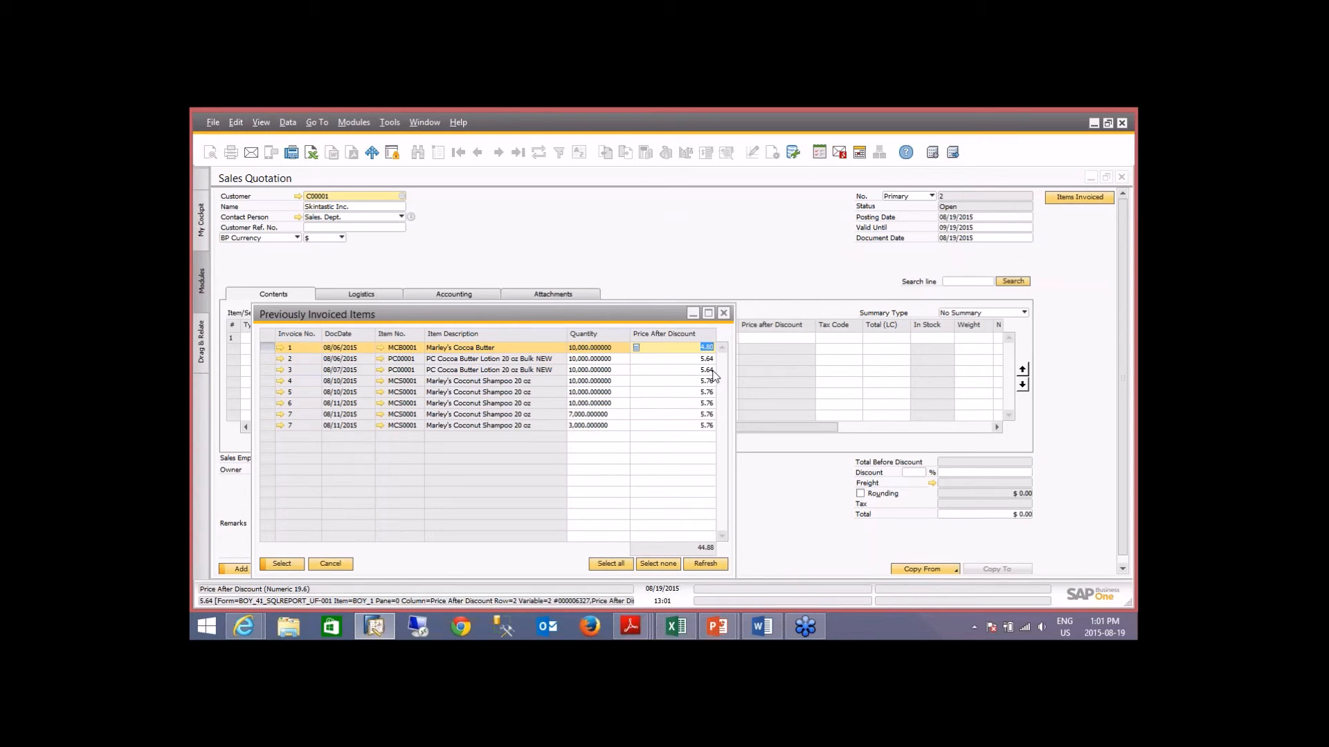
text(4.75)
key(Tab)
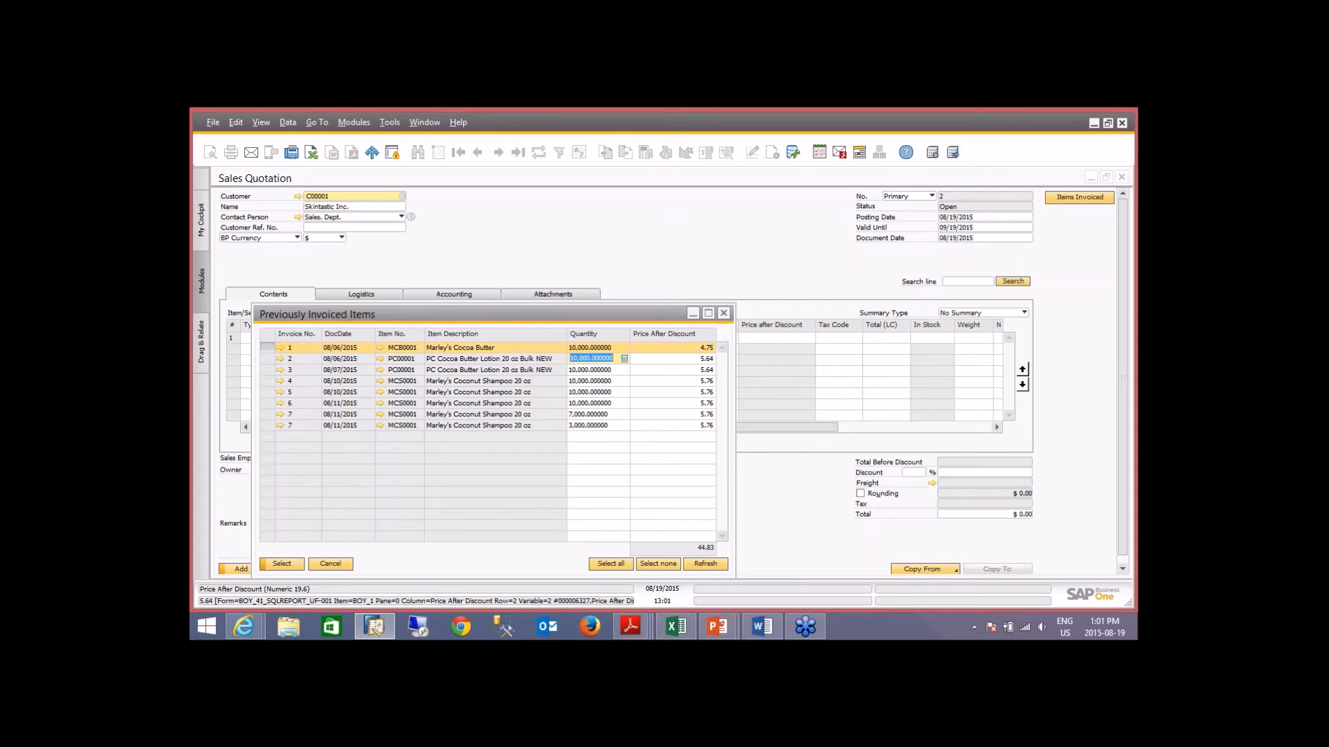
Step: Select all invoiced rows except invoices 3, 5 and both rows of invoice 7, and copy them into the quotation
click(618, 566)
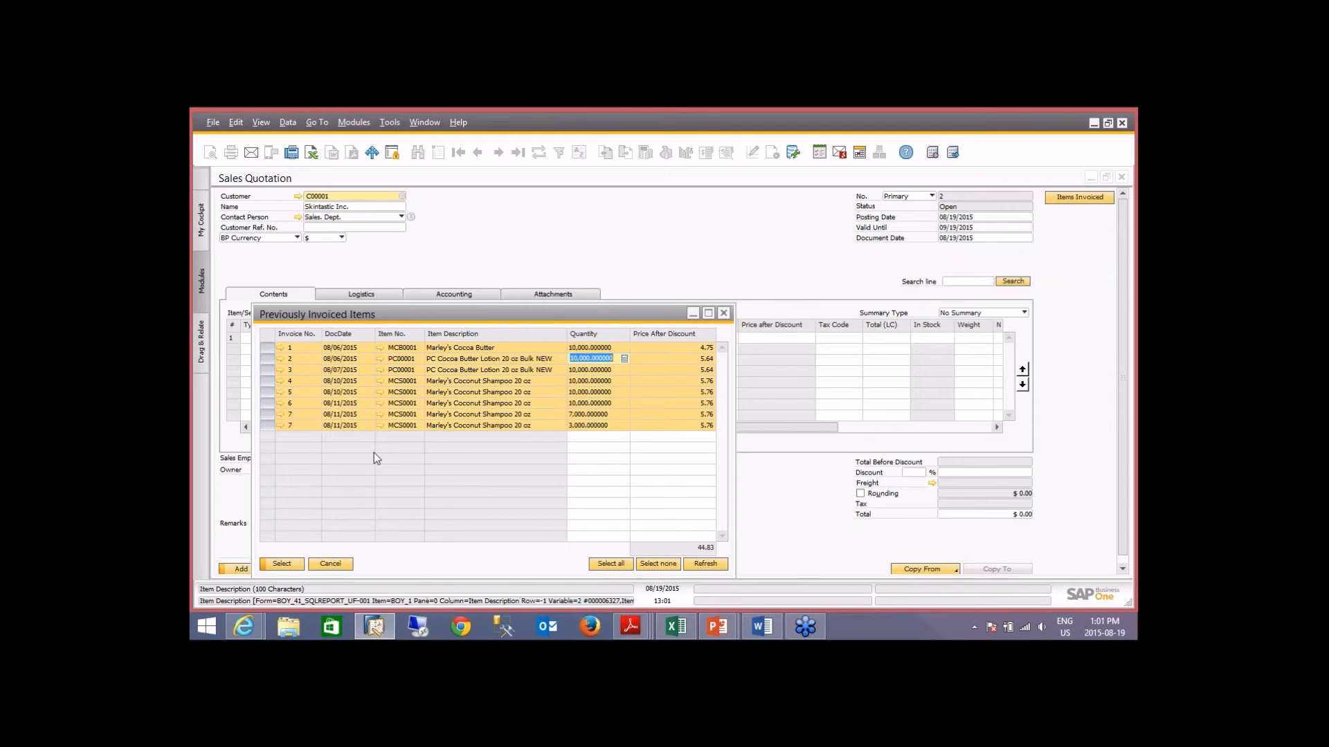
ctrl+click(268, 424)
ctrl+click(267, 414)
ctrl+click(267, 373)
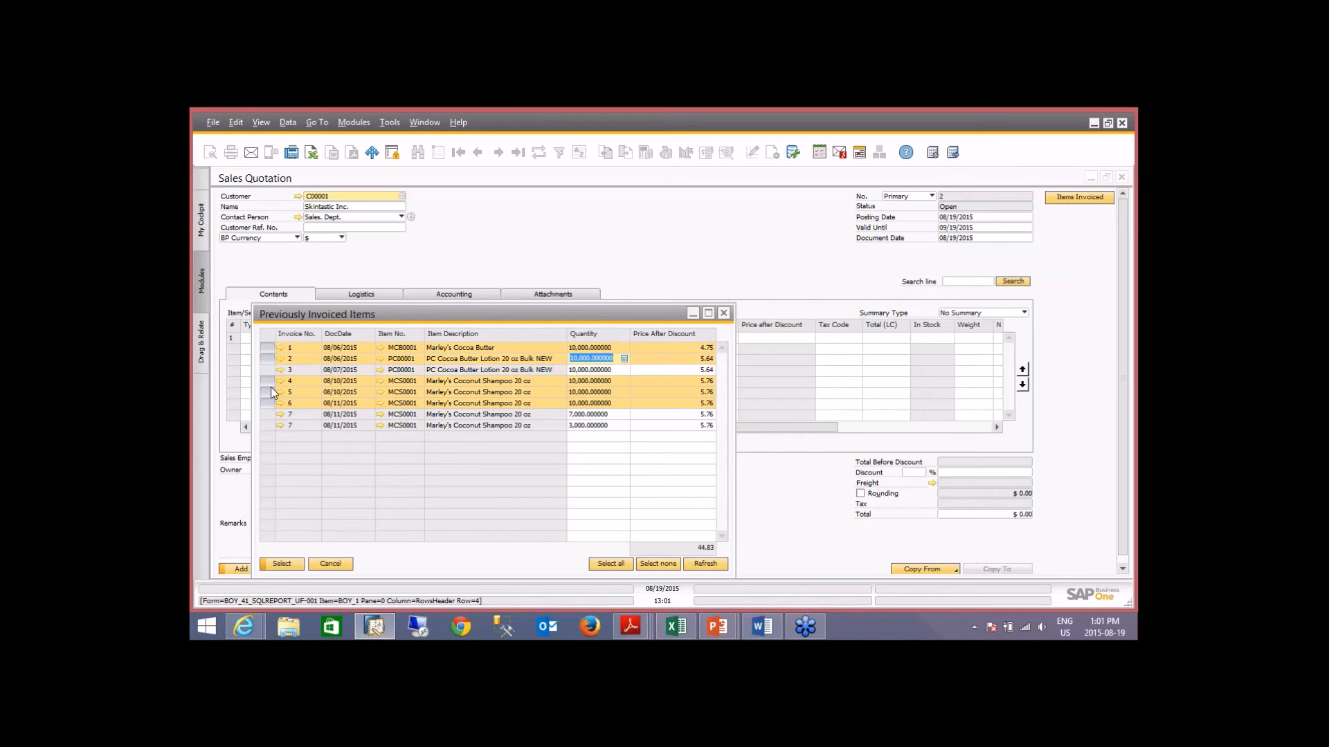
ctrl+click(269, 390)
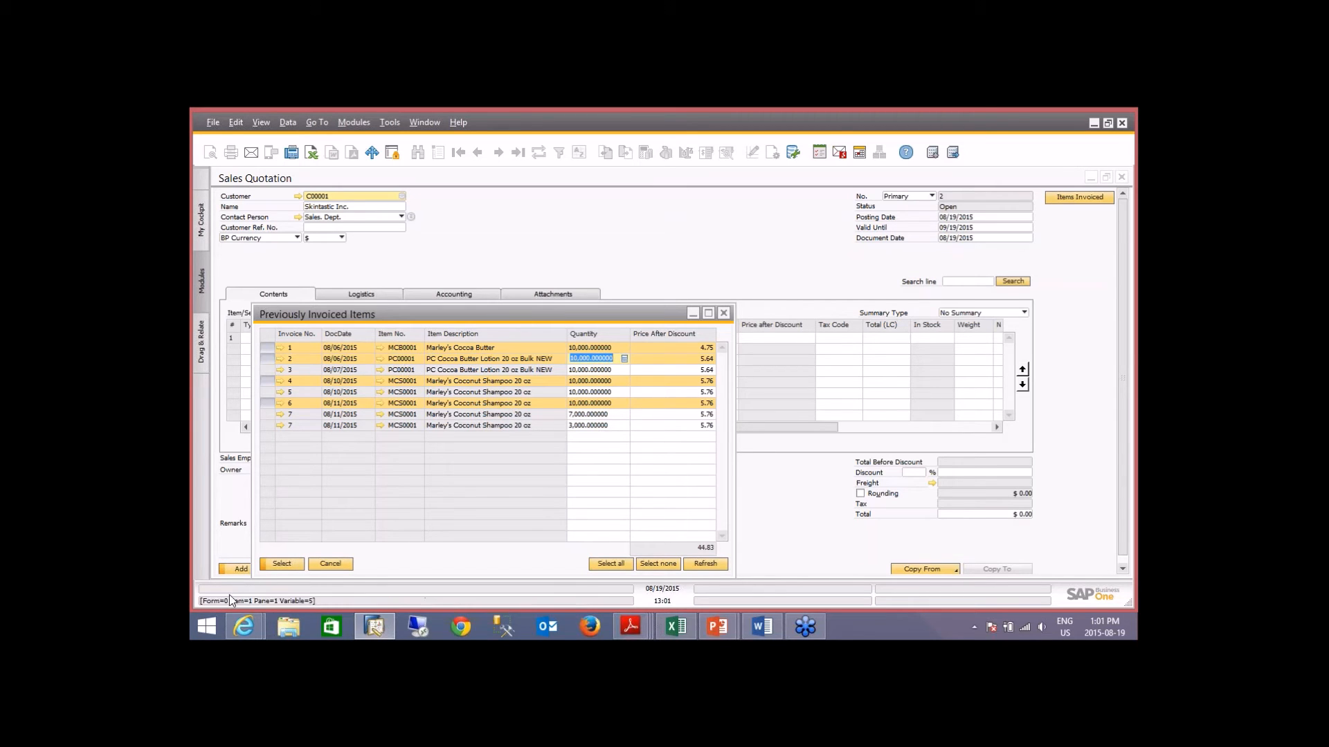
click(284, 565)
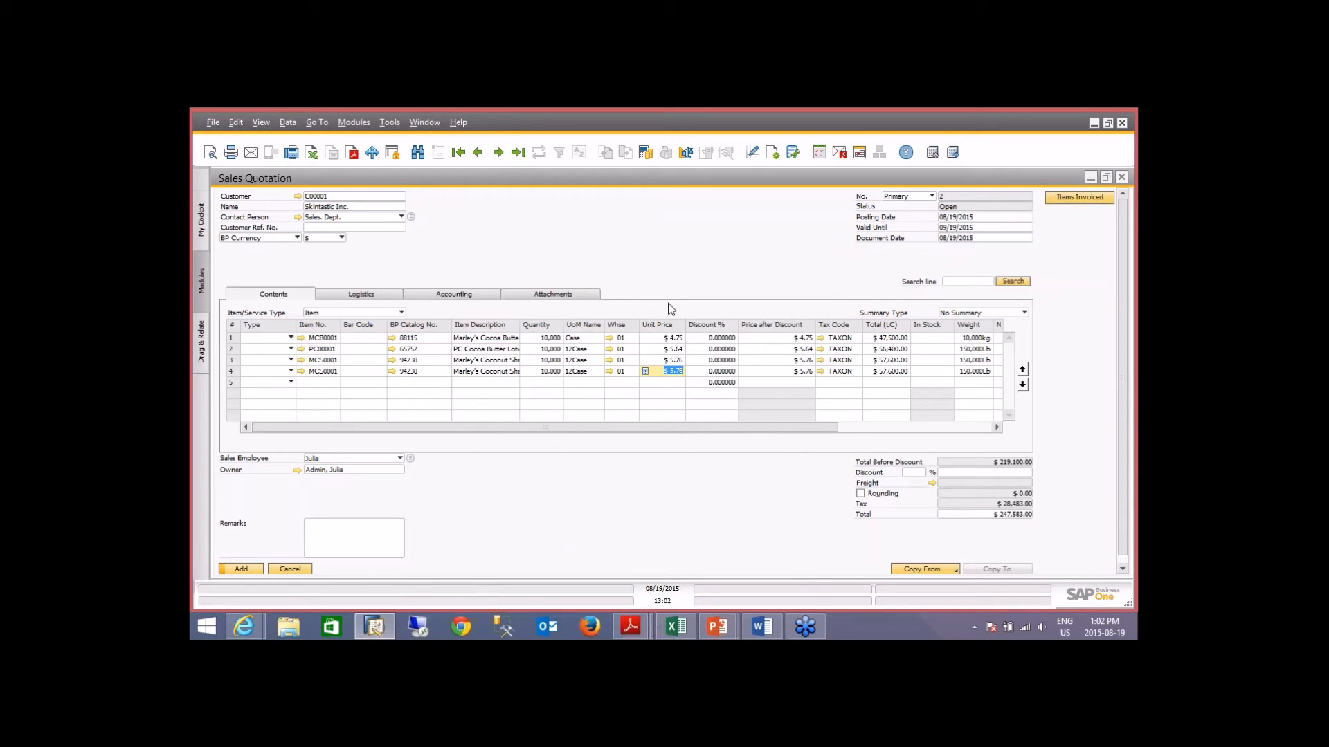
Step: Reopen the Sales Quotation's function button configuration and go to universal function UF-001 of Items Invoiced
right_click(1062, 238)
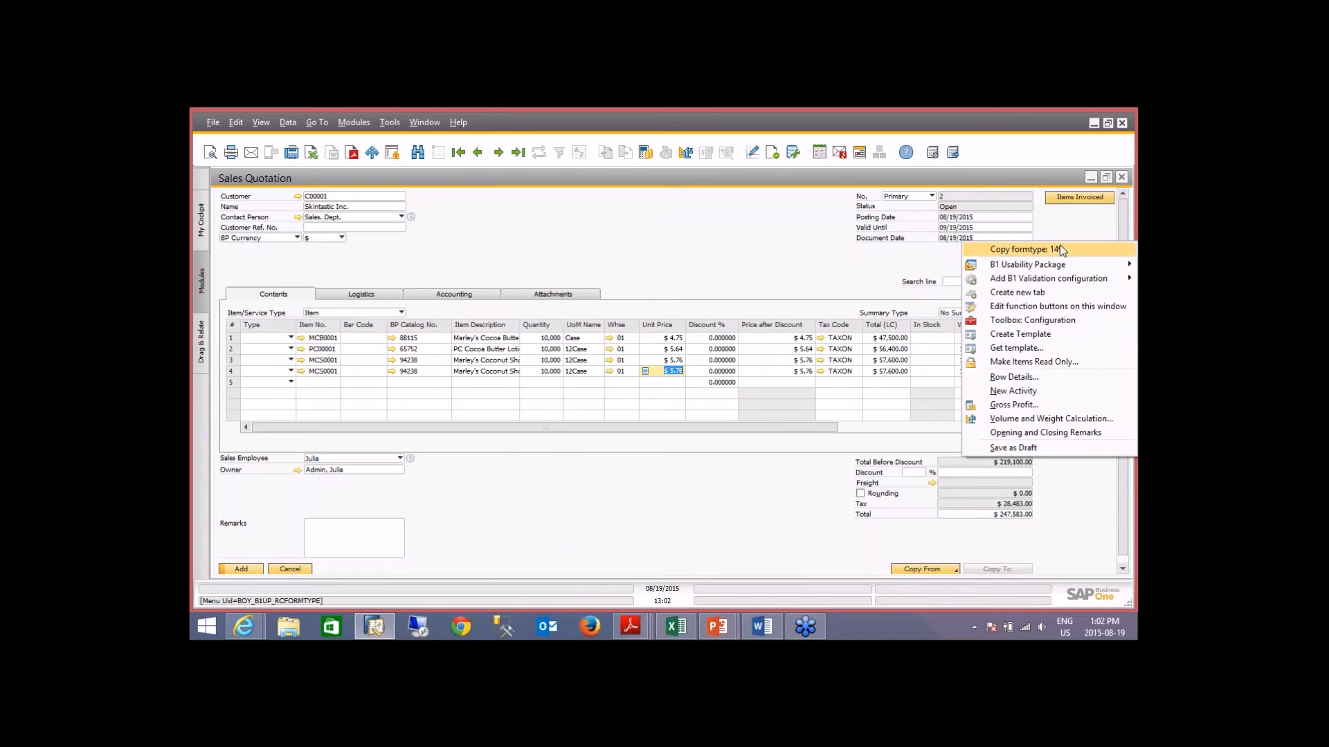
click(1057, 306)
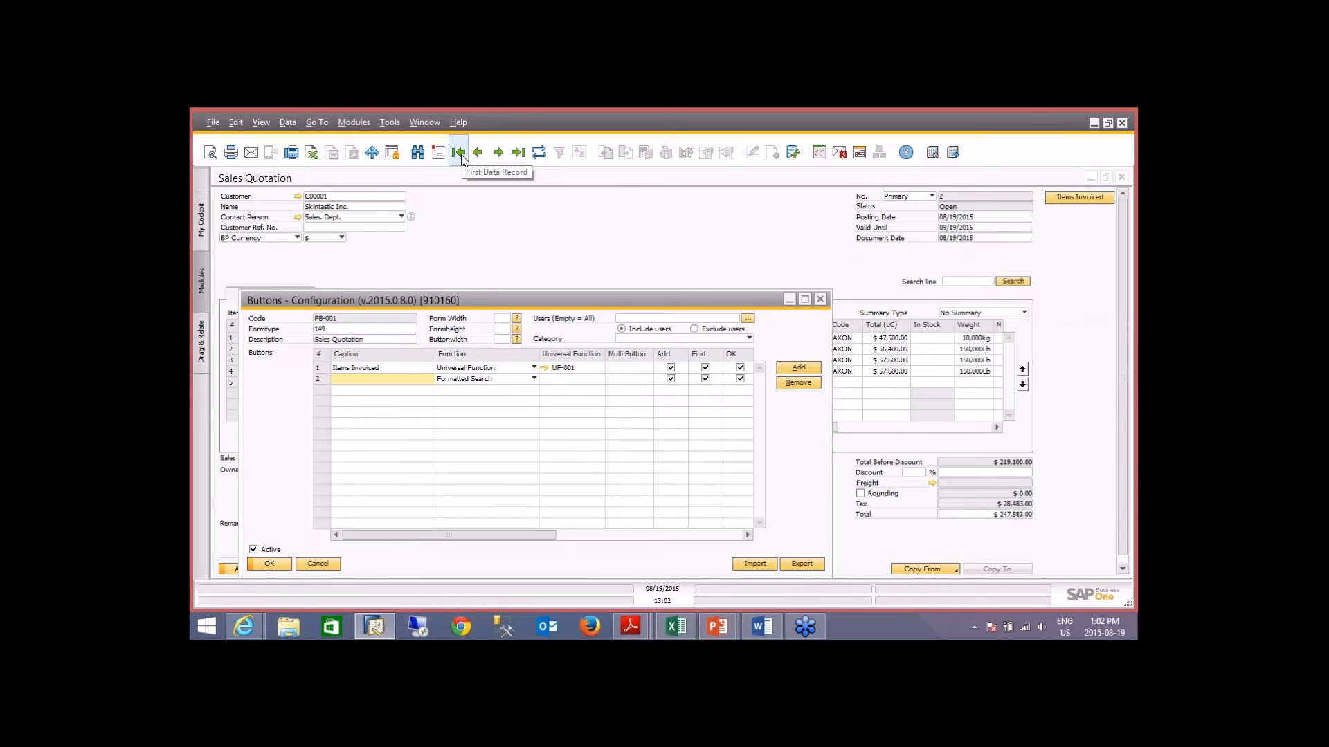
click(544, 369)
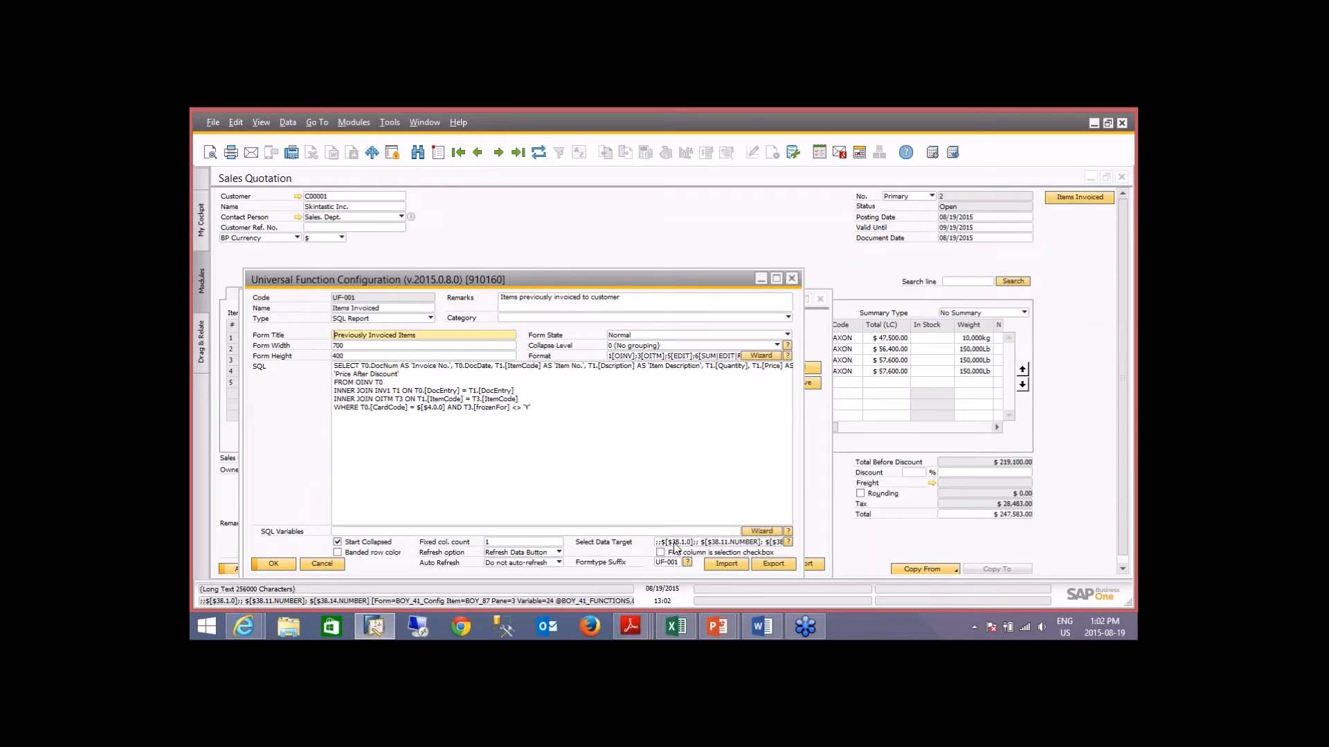
Step: Examine the full Select Data Target expression to see which quotation columns receive the selected item, quantity and price
click(675, 544)
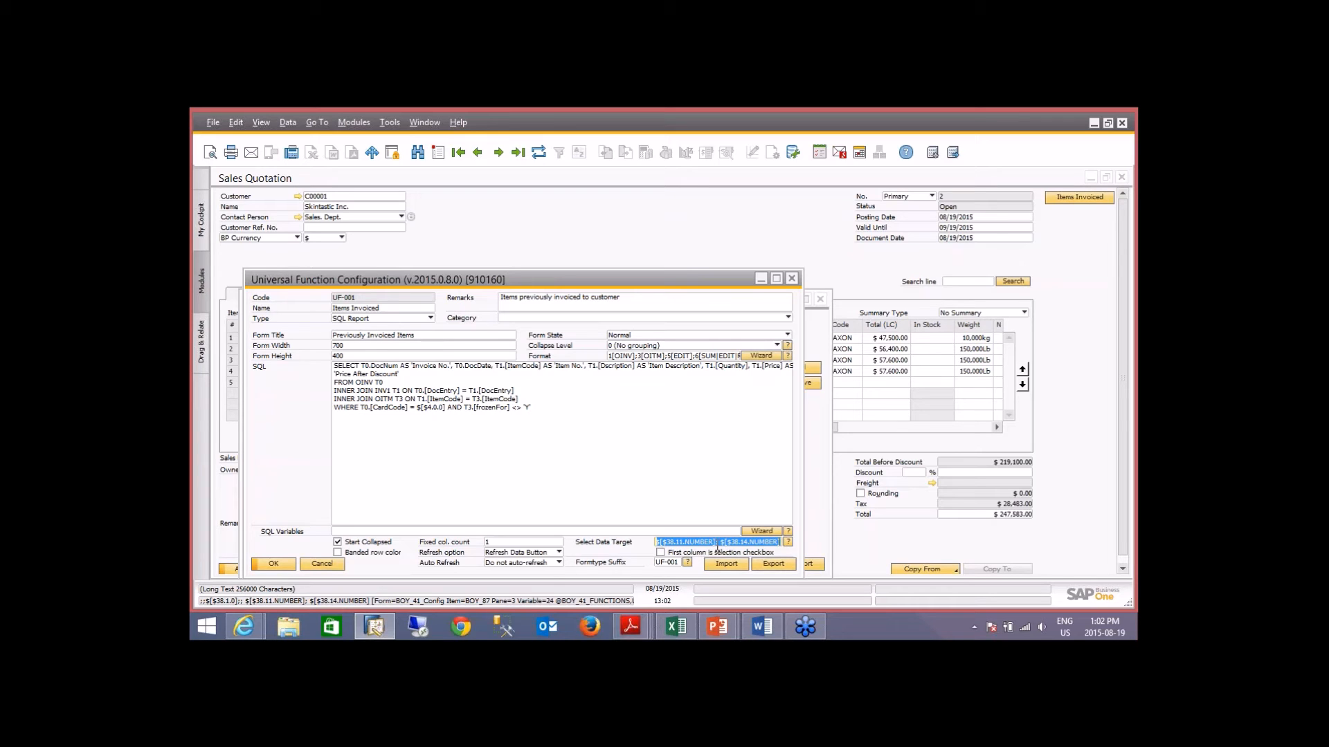
click(718, 544)
key(Left)
key(Left)
key(Left)
key(Left)
key(Left)
key(Left)
key(Left)
key(Left)
key(Left)
key(Left)
key(Left)
key(Left)
key(Left)
key(Left)
key(Left)
key(Left)
key(Left)
key(Left)
key(Left)
key(Left)
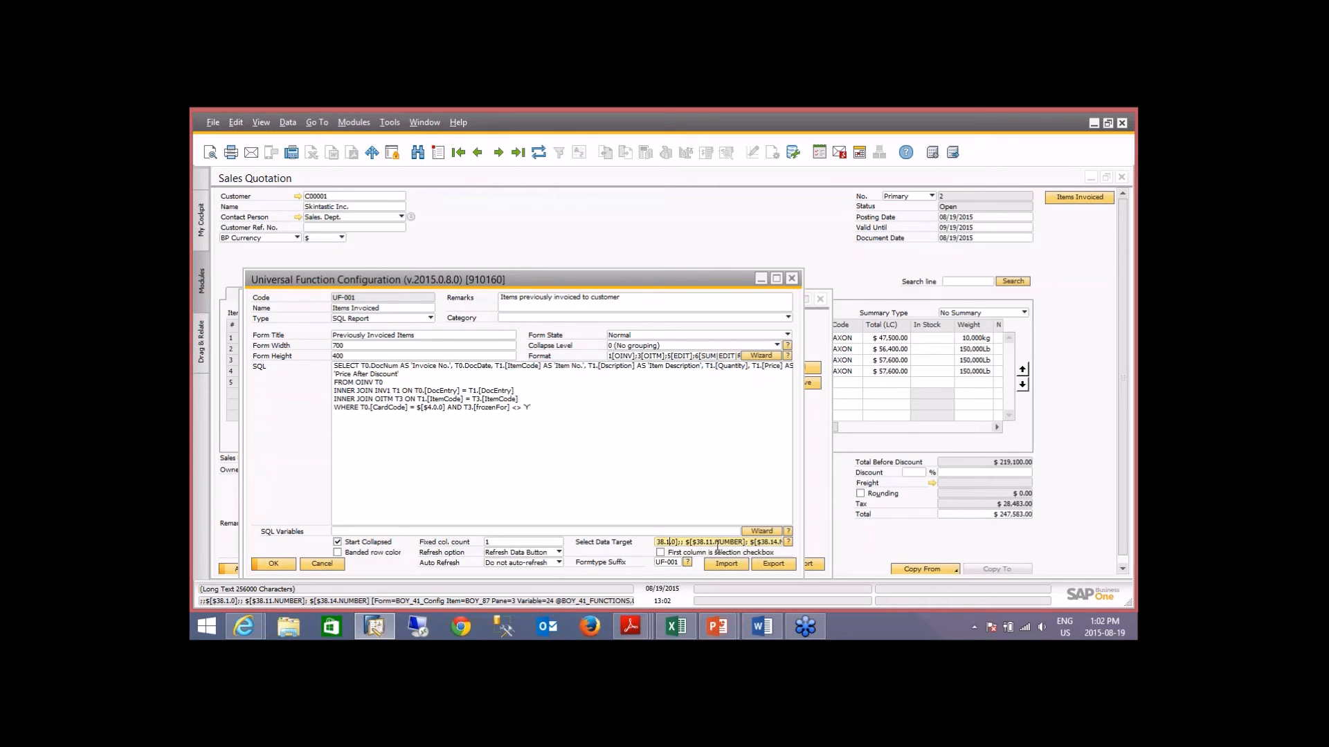
key(Left)
key(Left)
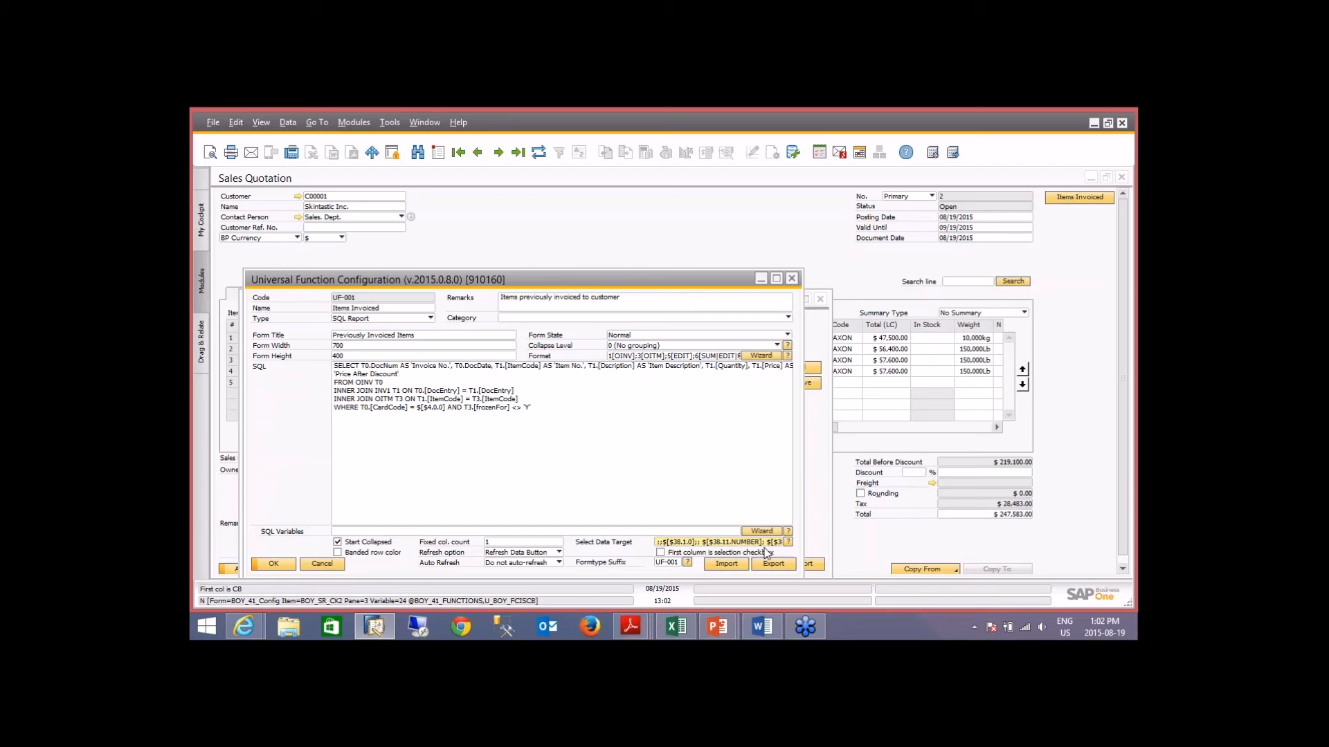
key(Right)
key(Right)
key(Right)
key(Right)
key(Right)
key(Right)
key(Right)
key(Right)
key(Right)
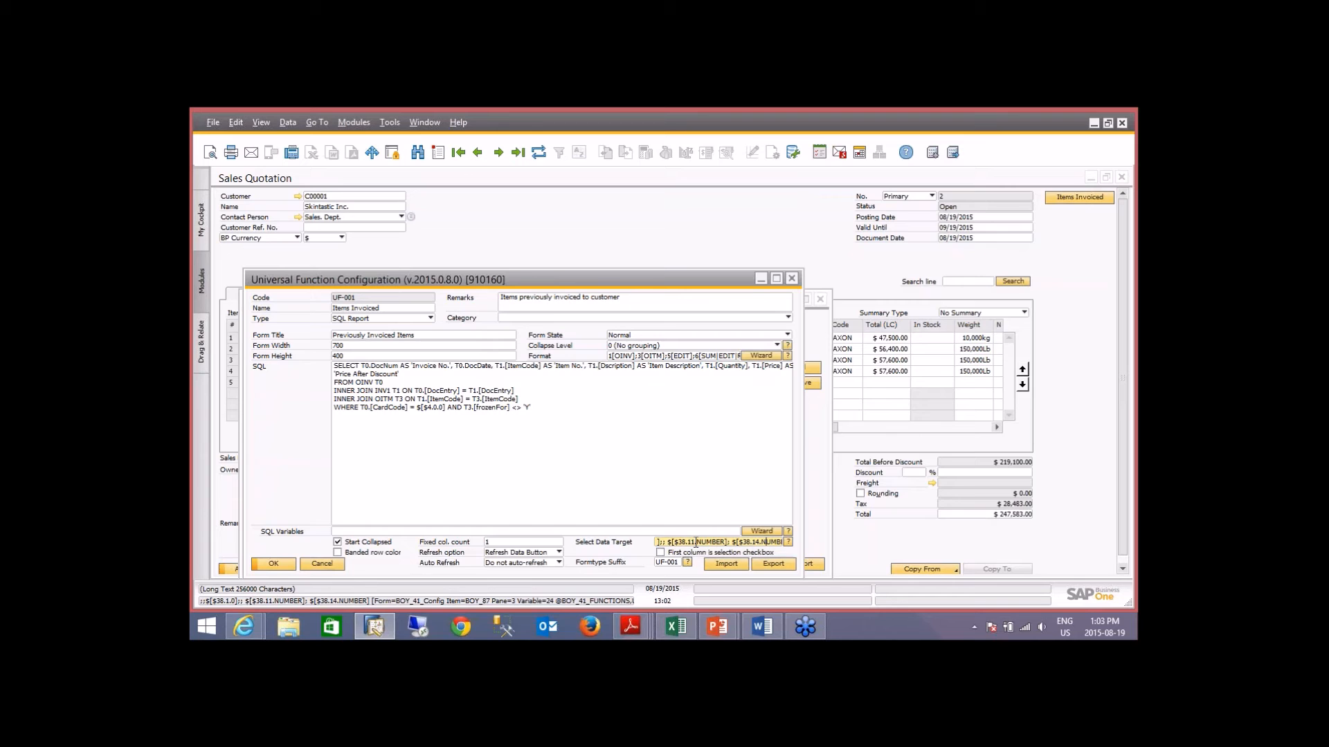
Step: Set the configuration windows aside, locate the System Information view option, and inspect the quotation's Unit Price column identifiers
click(761, 288)
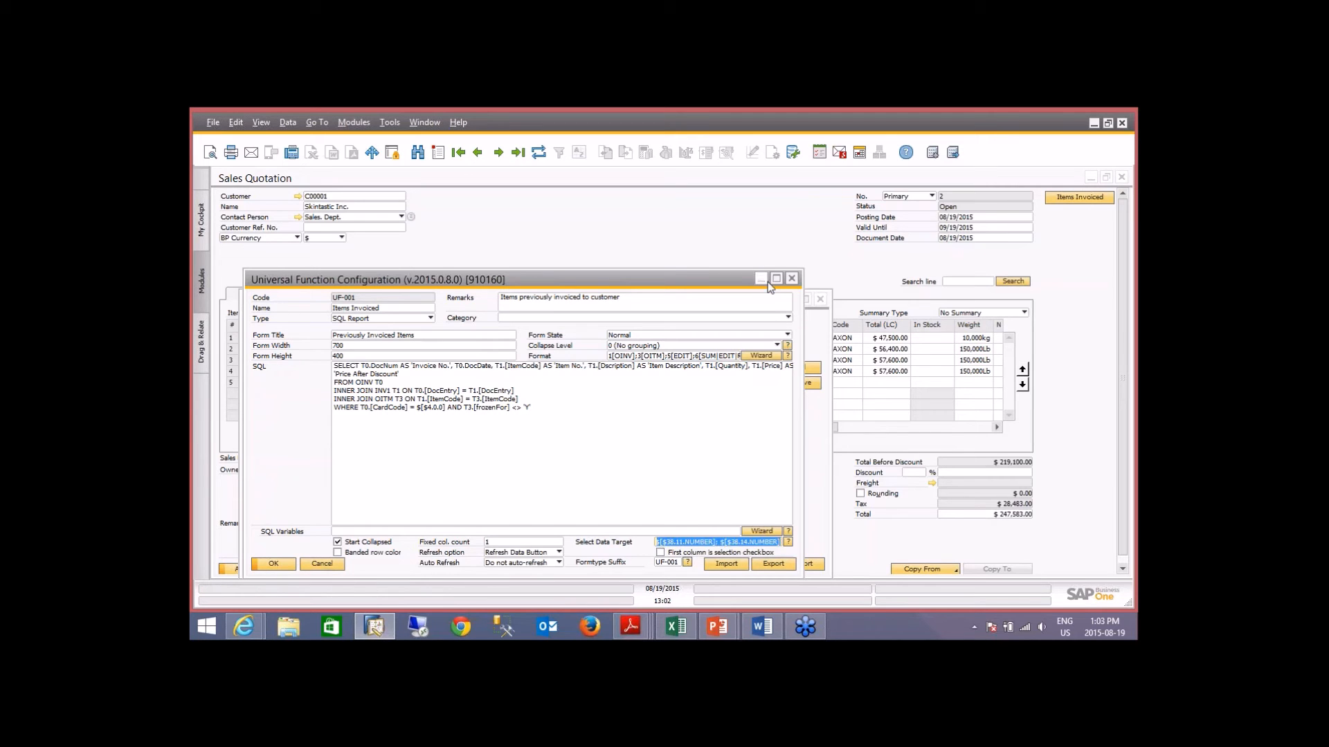
click(761, 279)
click(787, 301)
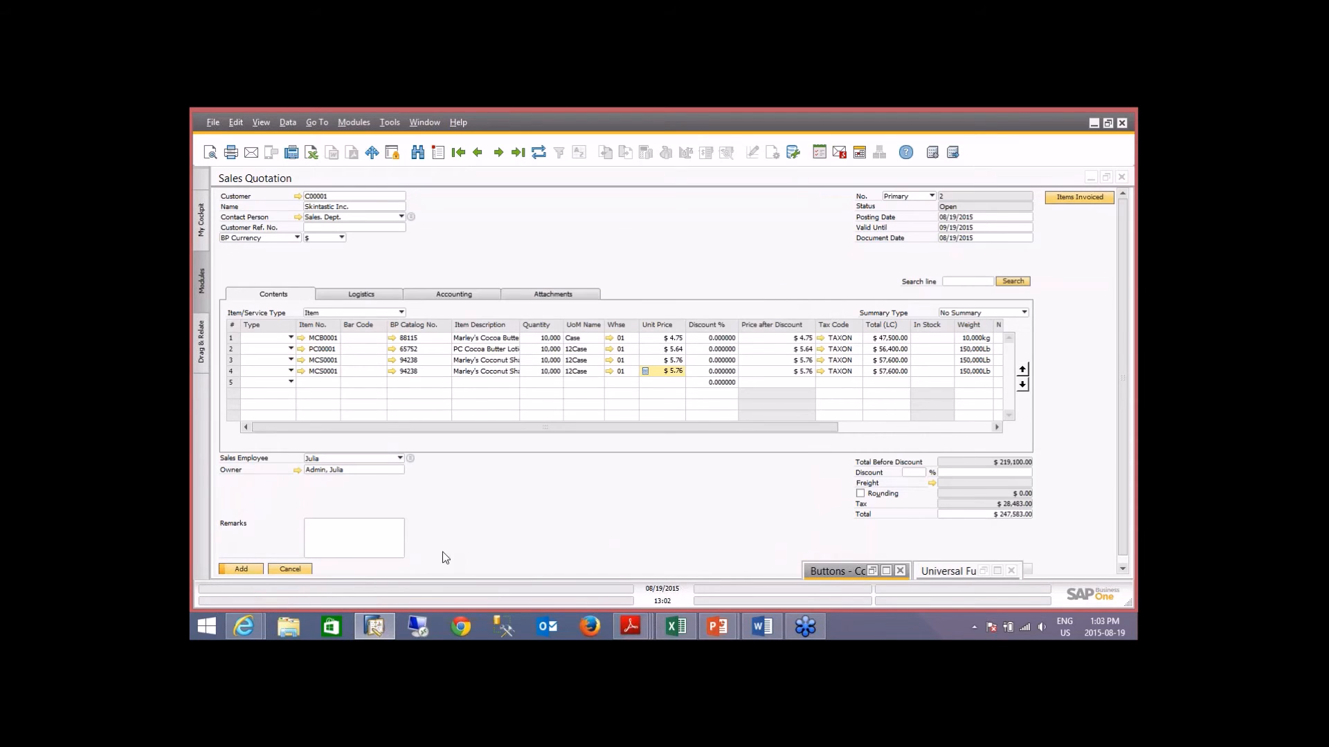
click(261, 122)
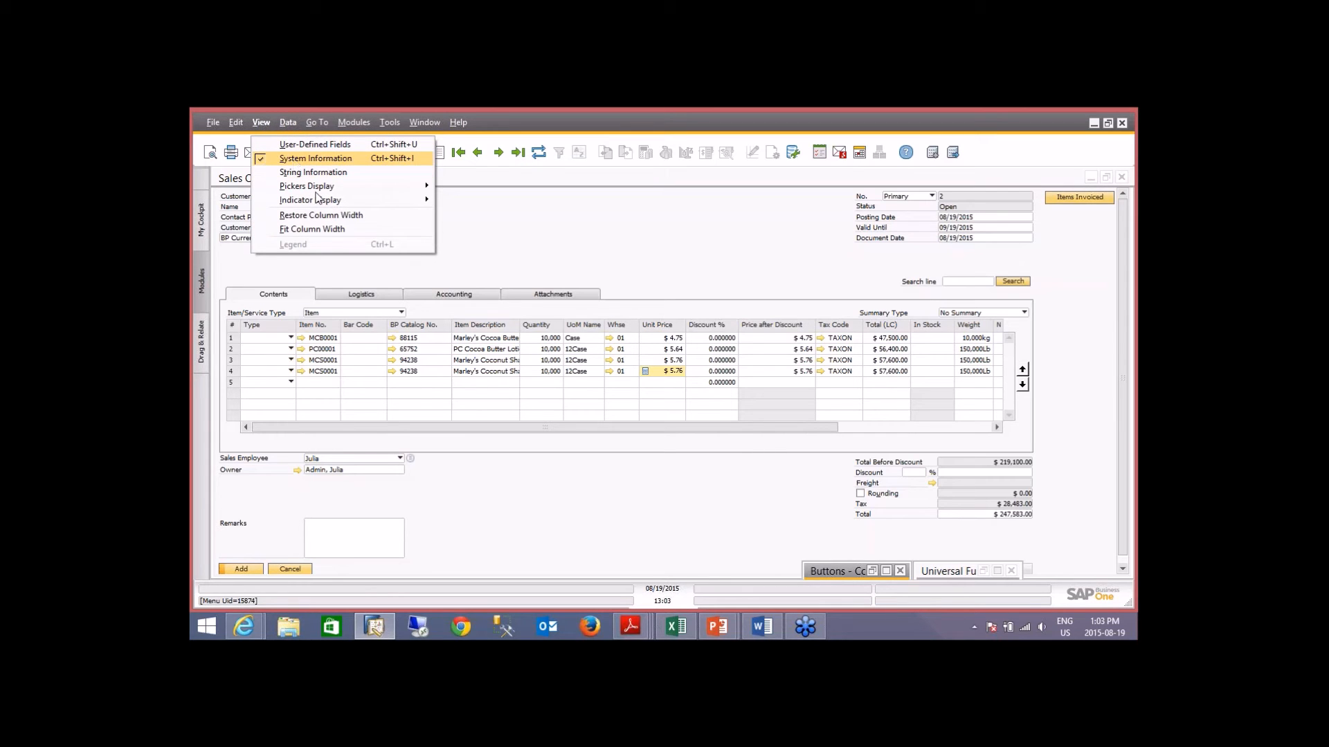
click(567, 549)
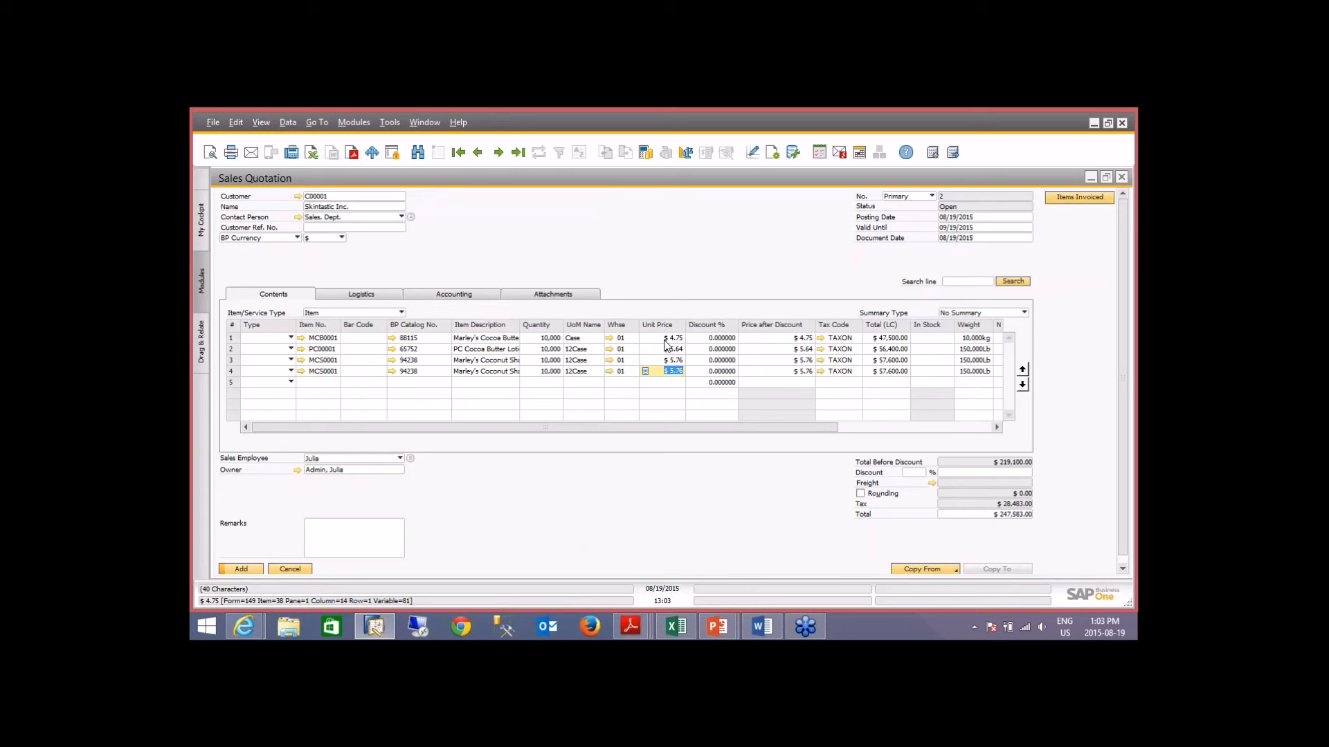
click(1090, 178)
Step: Return to the Items Invoiced universal function and review the beginning of its Select Data Target expression
click(997, 571)
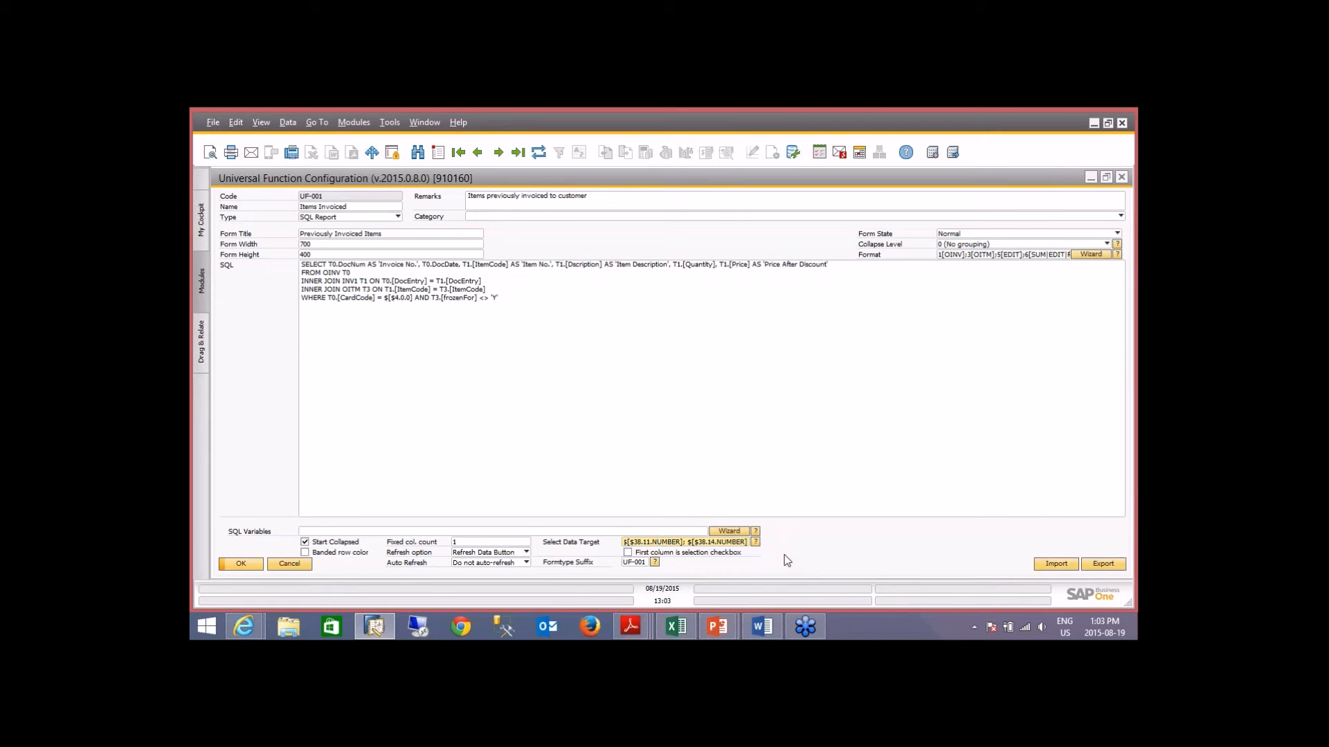
key(Left)
key(Left)
key(Left)
key(Left)
key(Left)
key(Left)
key(Left)
key(Left)
key(Left)
key(Left)
key(Left)
key(Left)
key(Left)
key(Left)
key(Left)
key(Left)
key(Left)
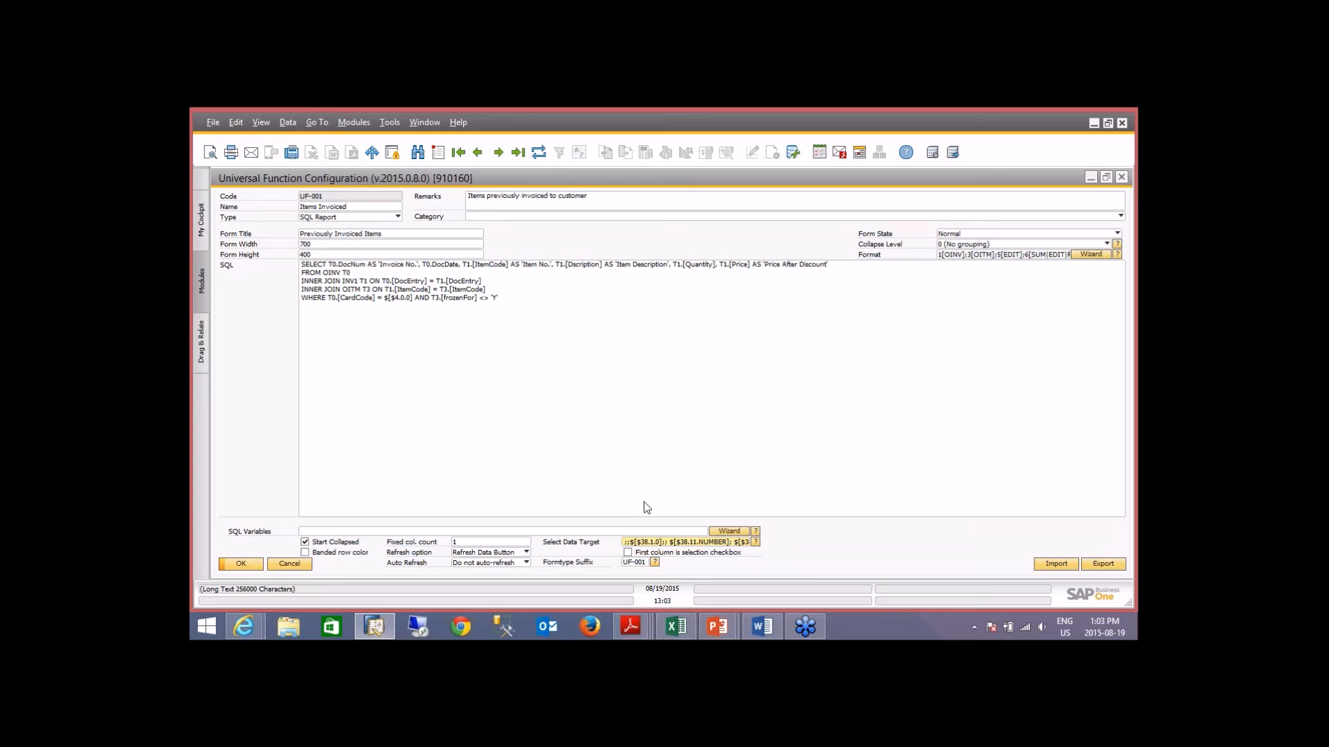
Step: Close the configuration windows, the quotation without saving its changes, and the remaining sales order
click(238, 564)
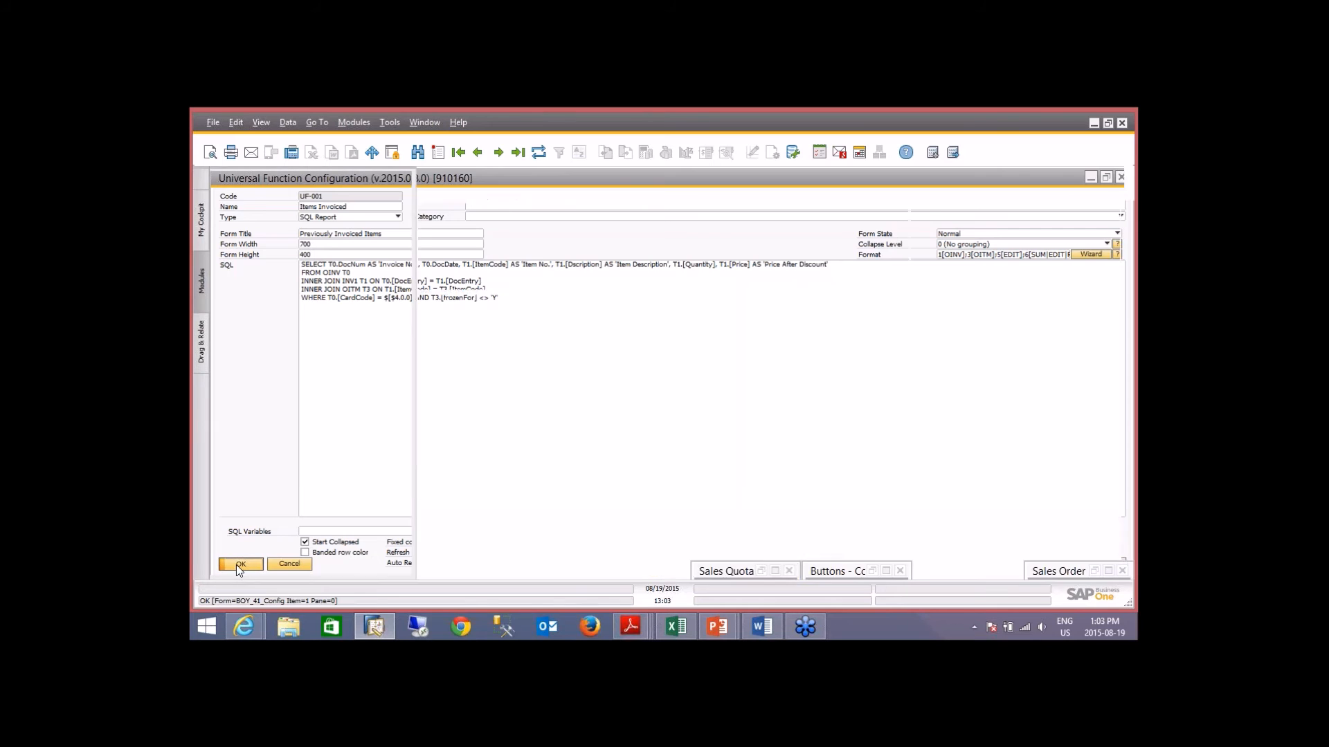
click(900, 571)
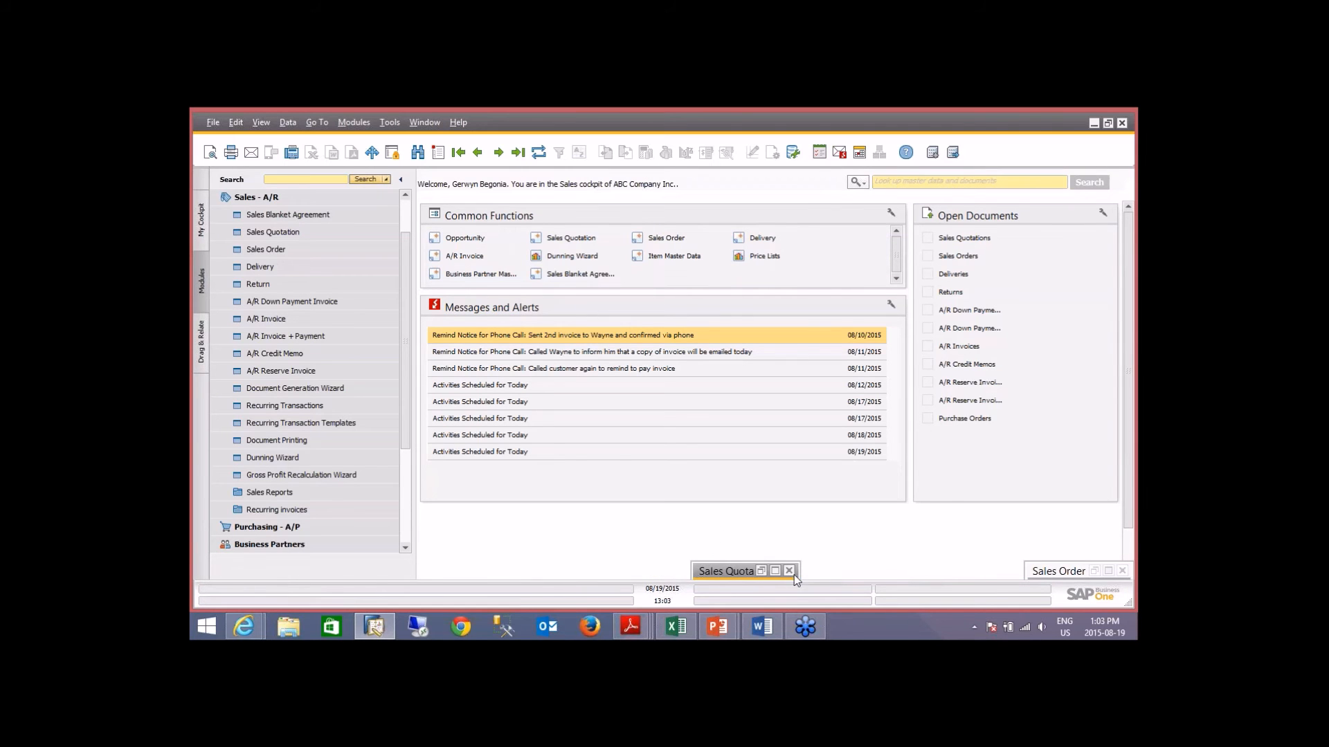
click(789, 571)
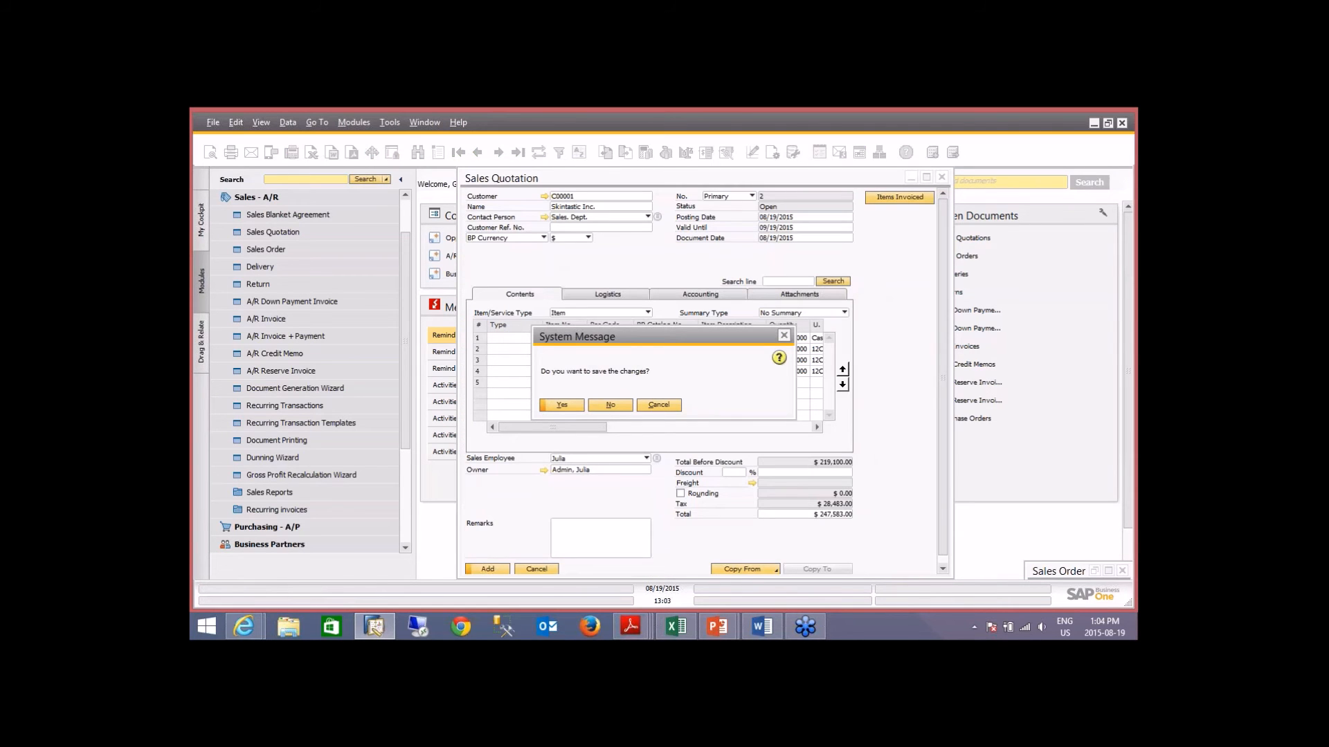
click(618, 404)
click(1120, 572)
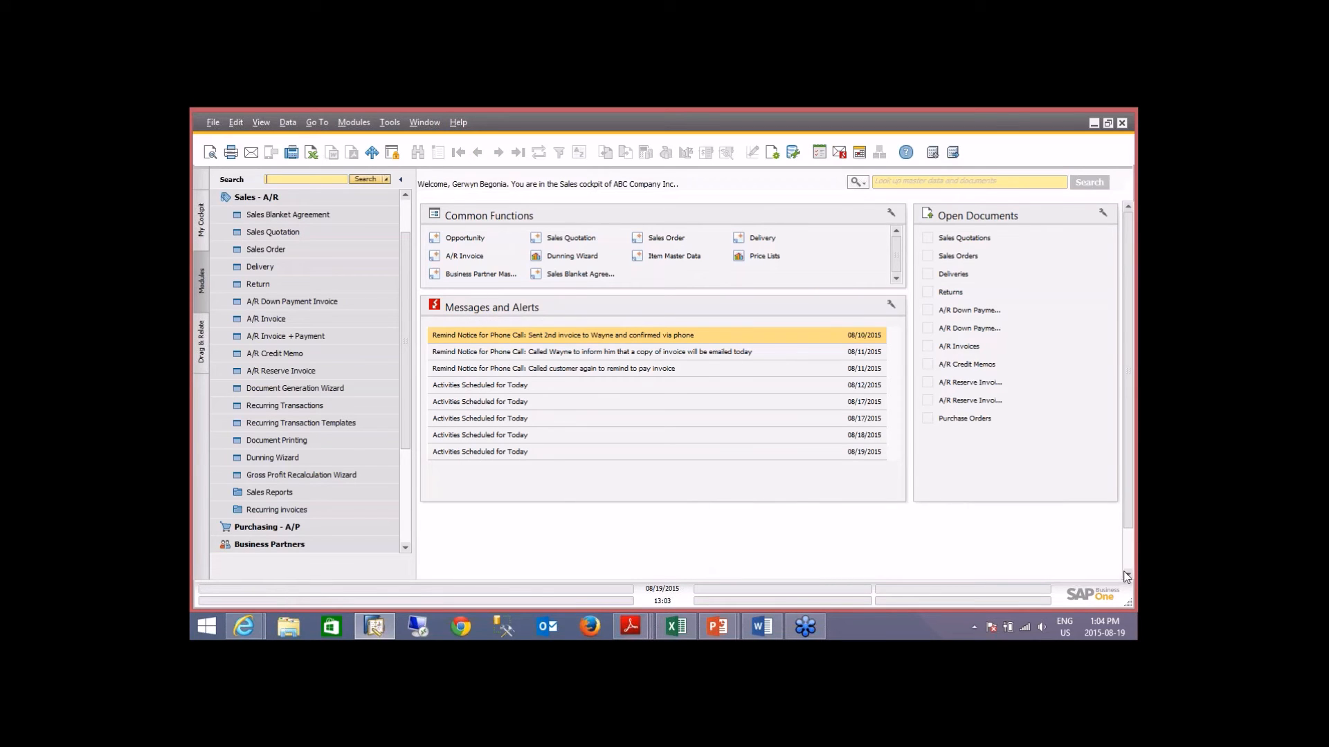
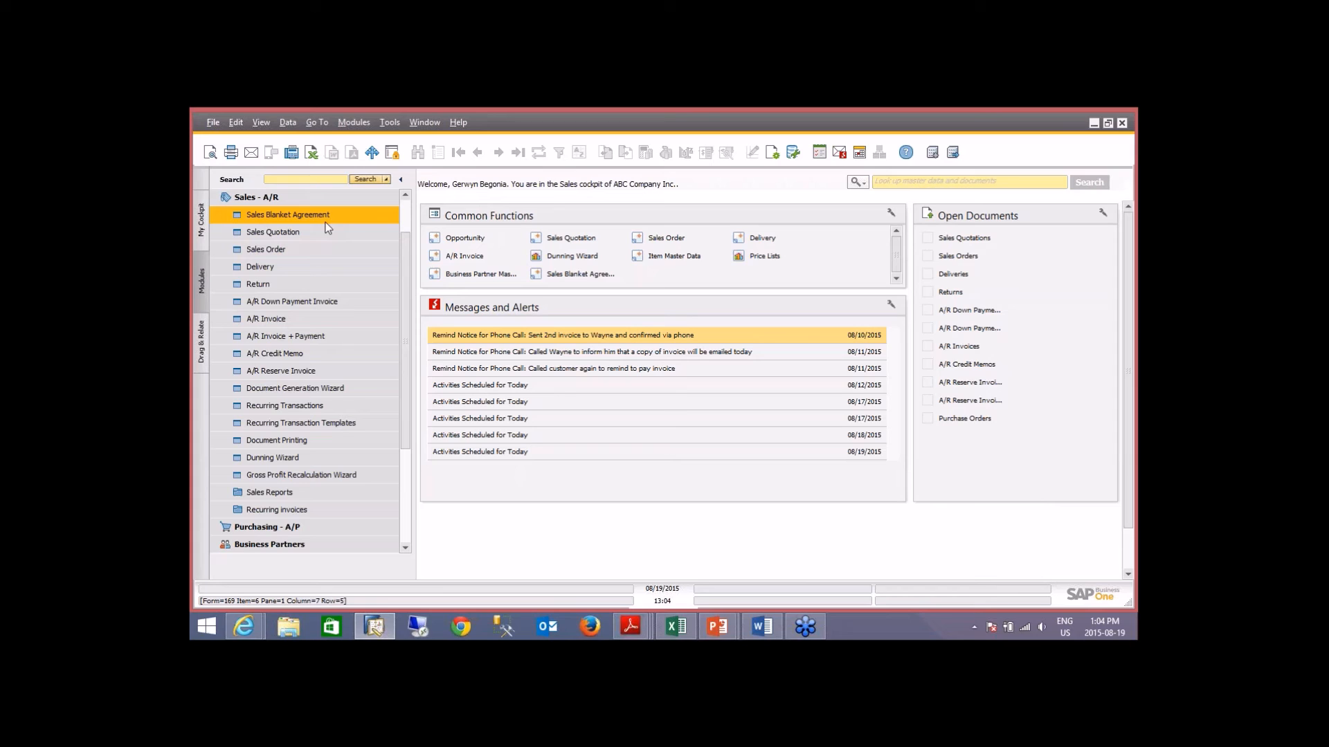
Step: Start a new sales order for the customer Skintastic Inc
click(319, 250)
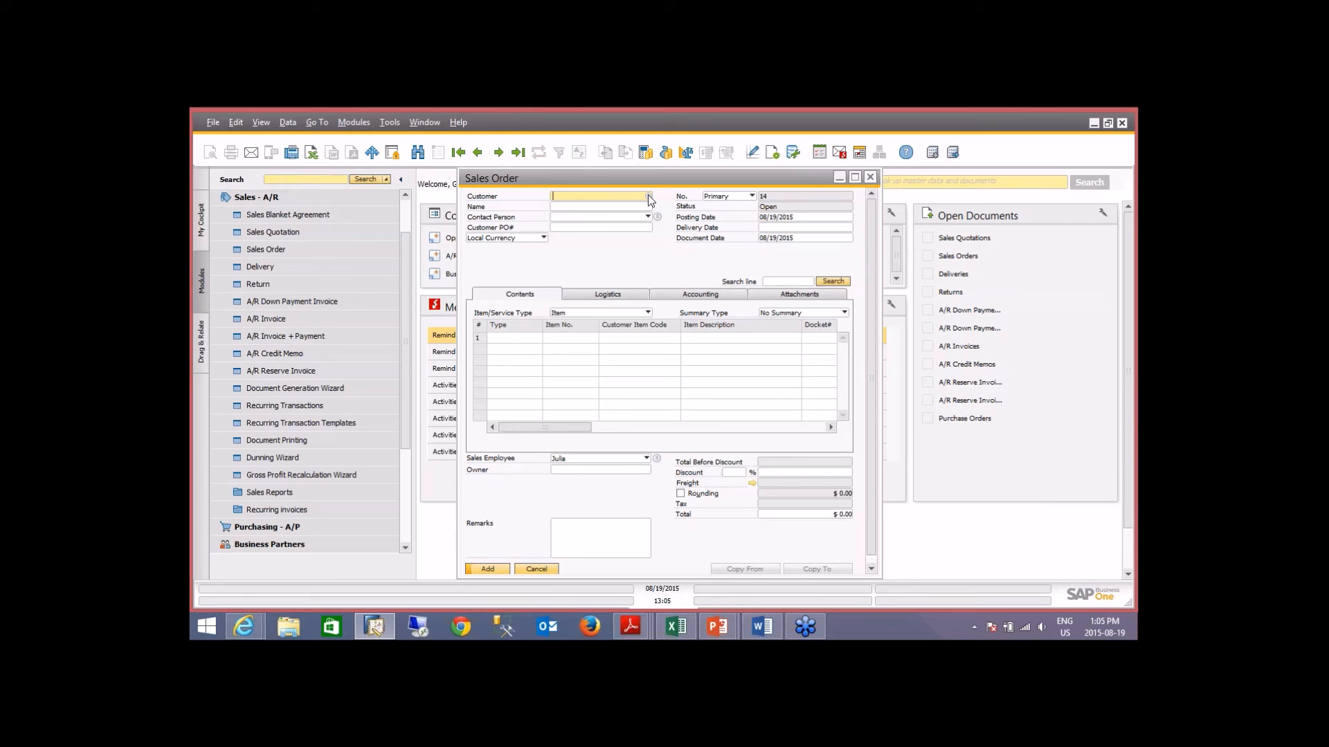
click(649, 197)
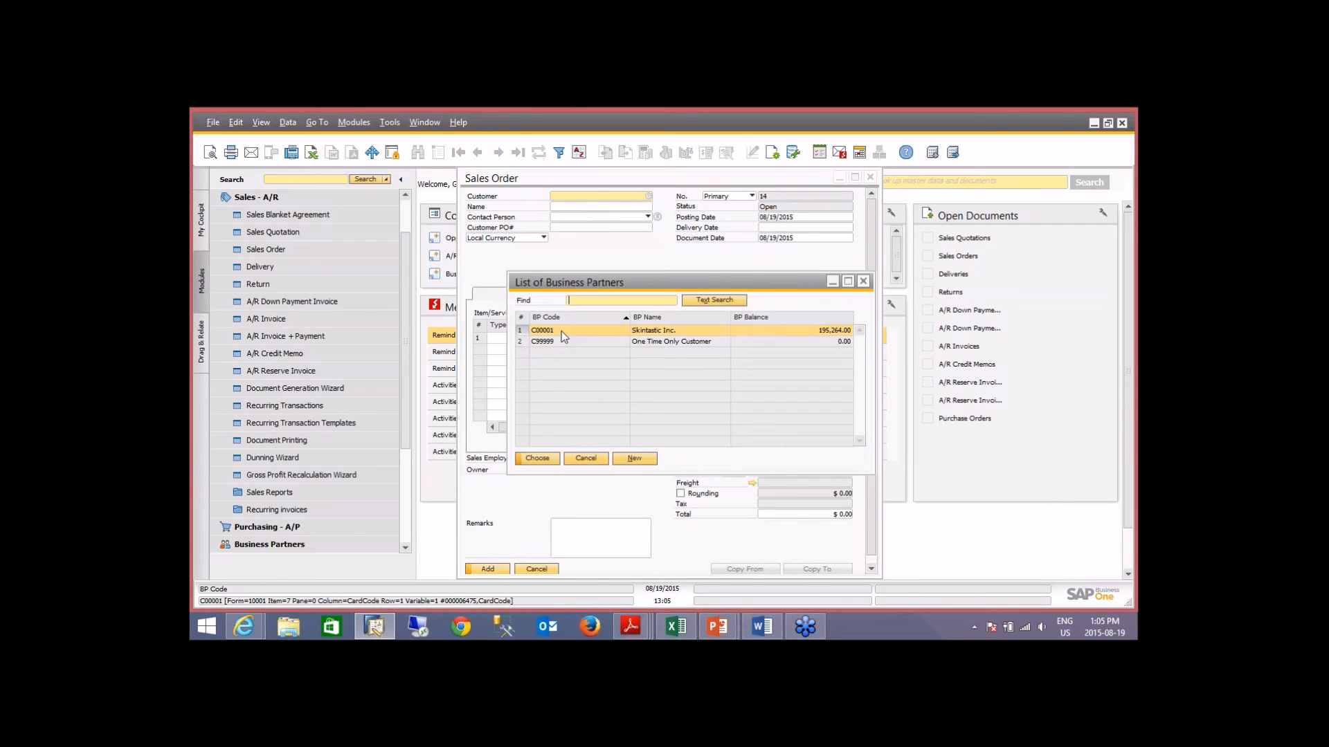
double_click(563, 337)
click(524, 398)
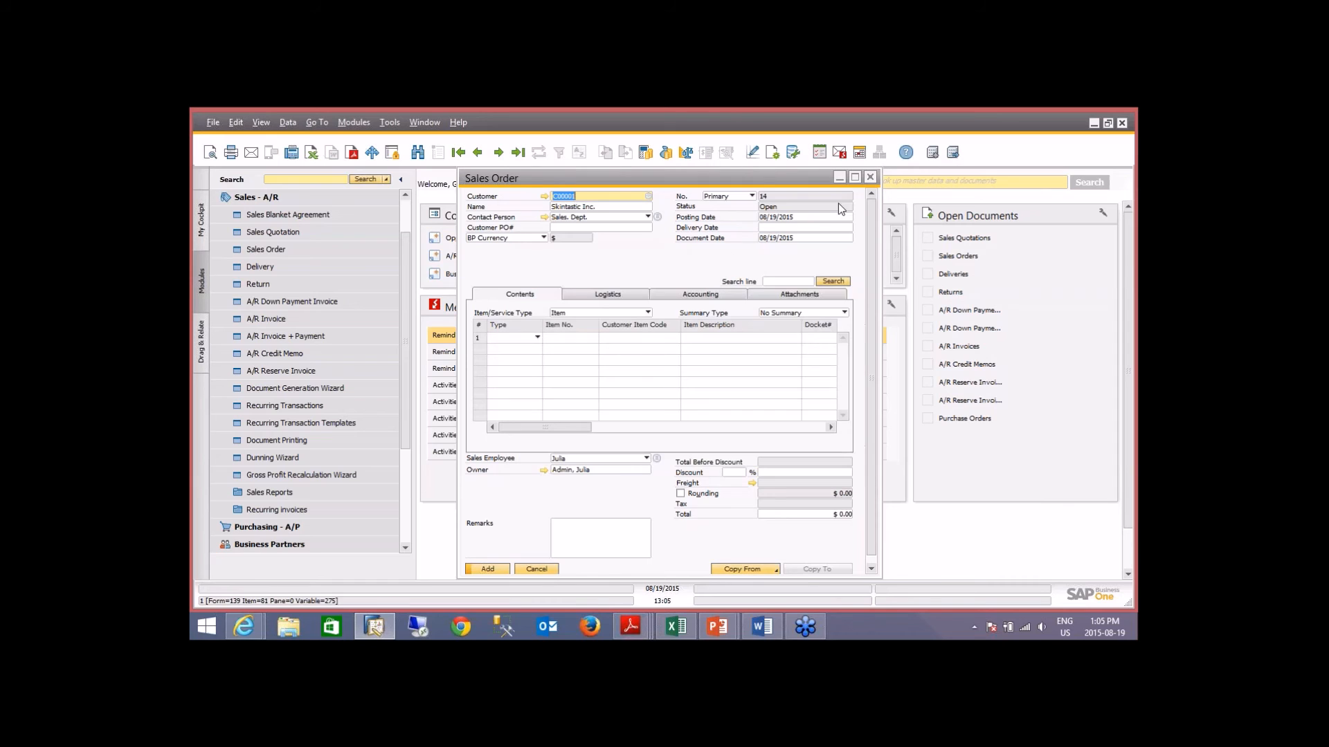
Step: Maximize the sales order and check the customer's properties in its business partner master data
click(855, 178)
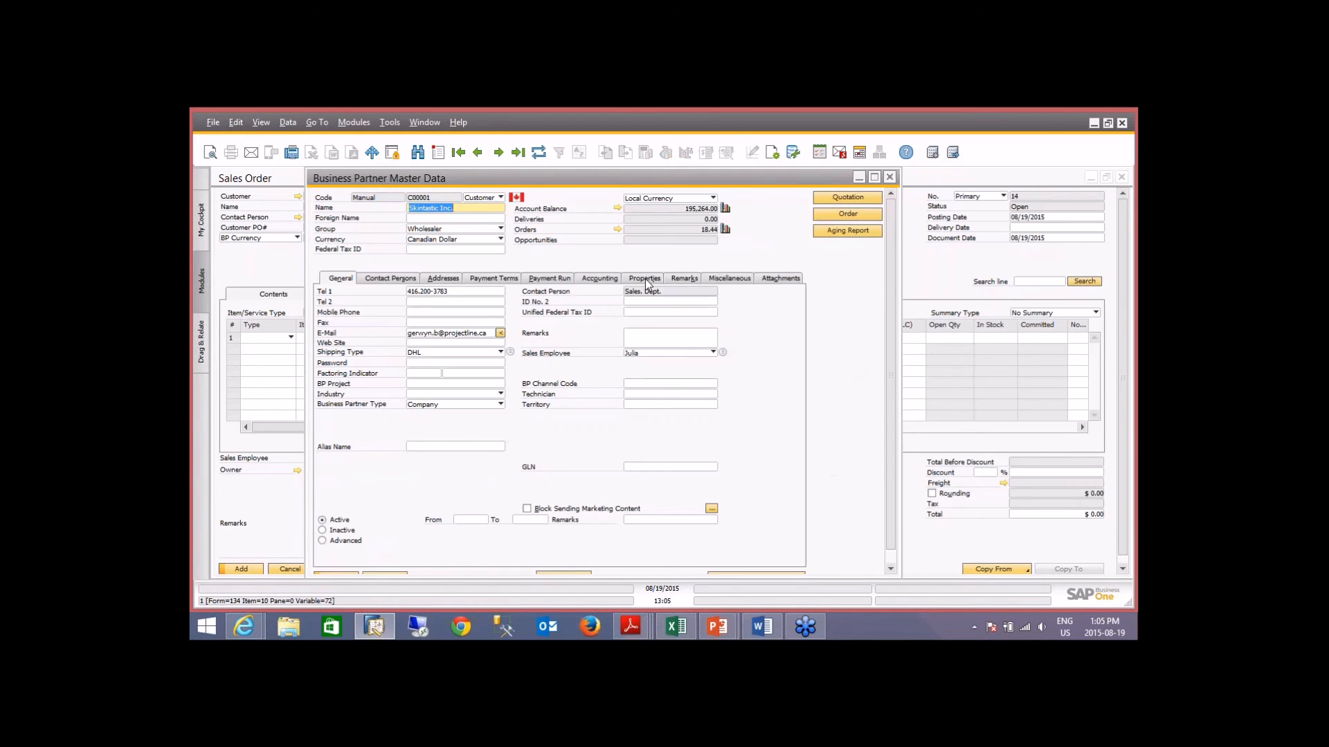
click(645, 279)
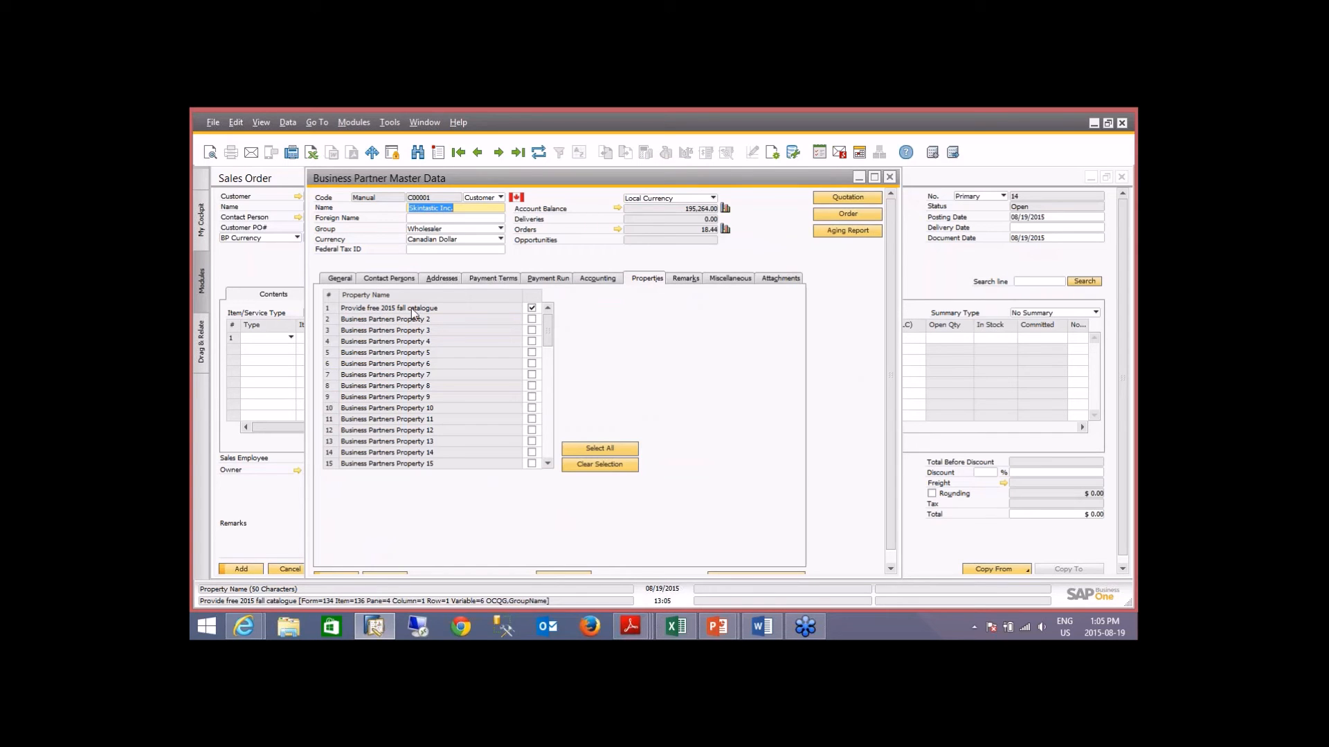
click(892, 180)
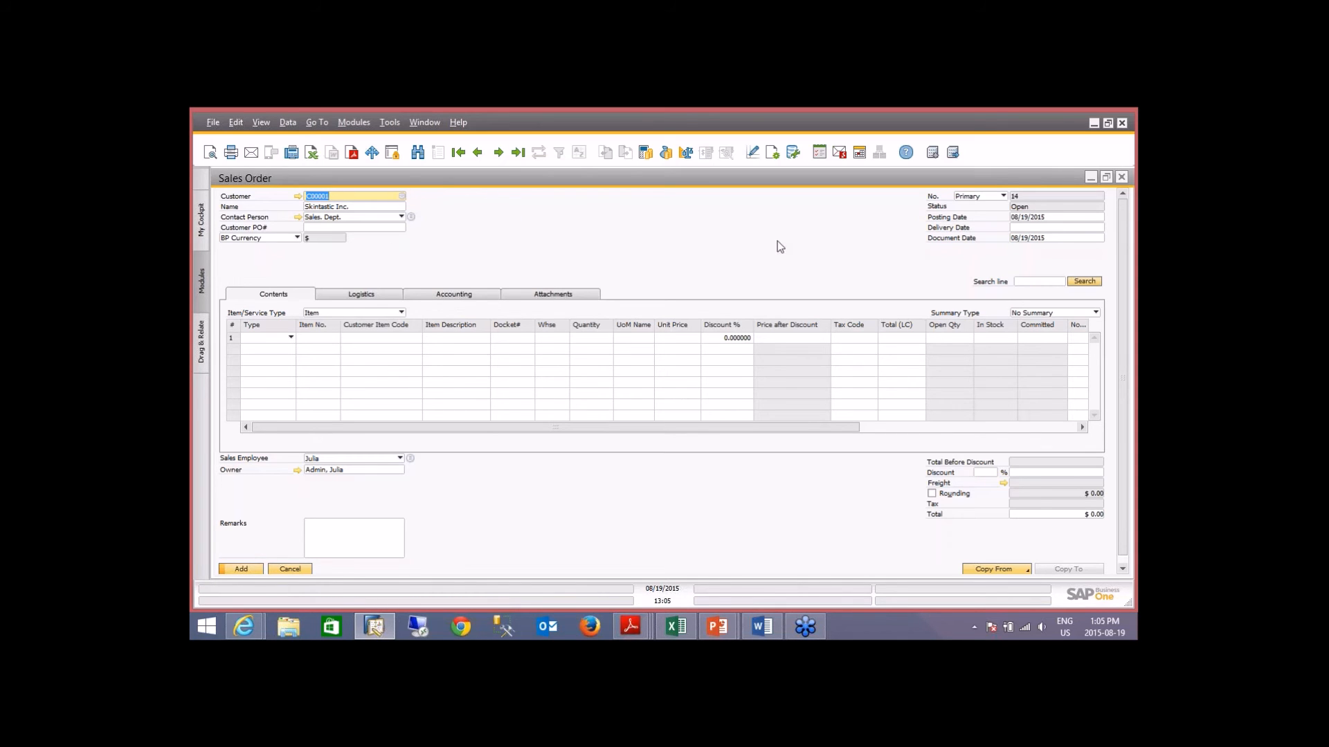
Step: Set the sales order's delivery date to the current date, 08/19/2015
click(1025, 227)
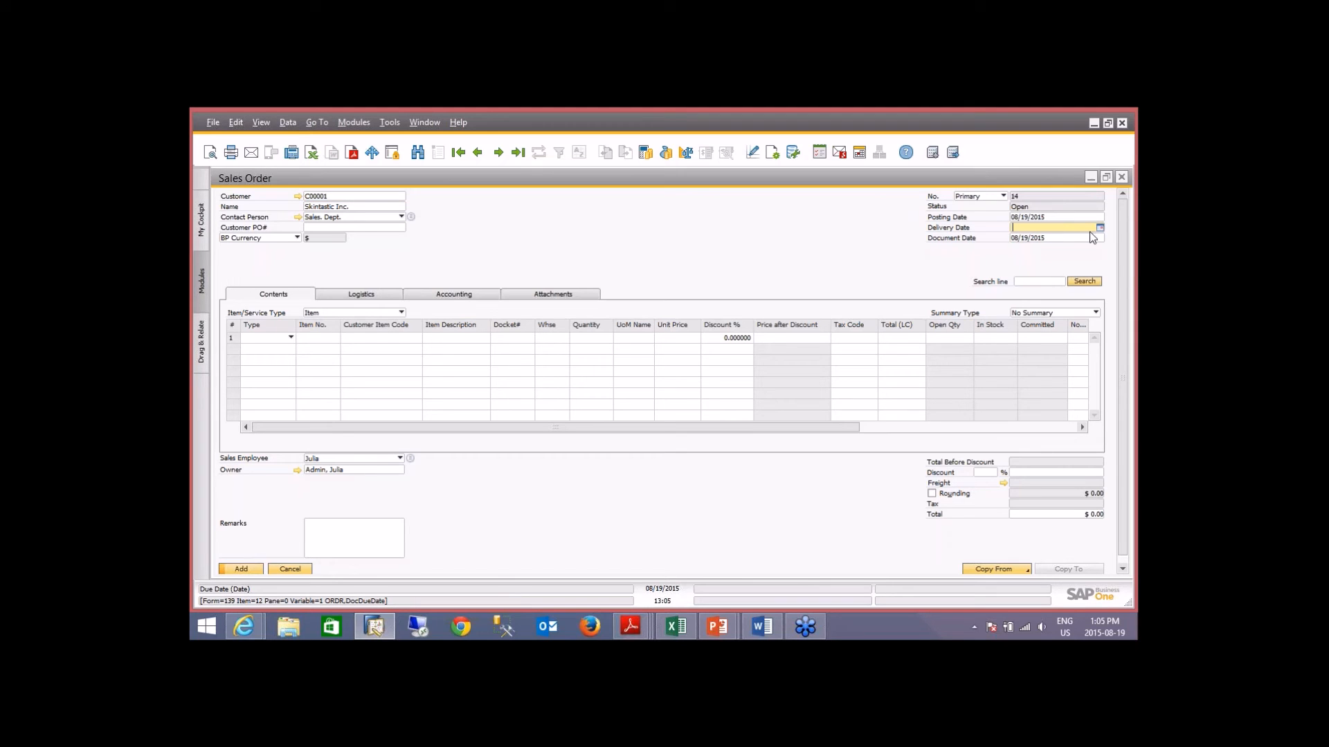
text(t)
key(Tab)
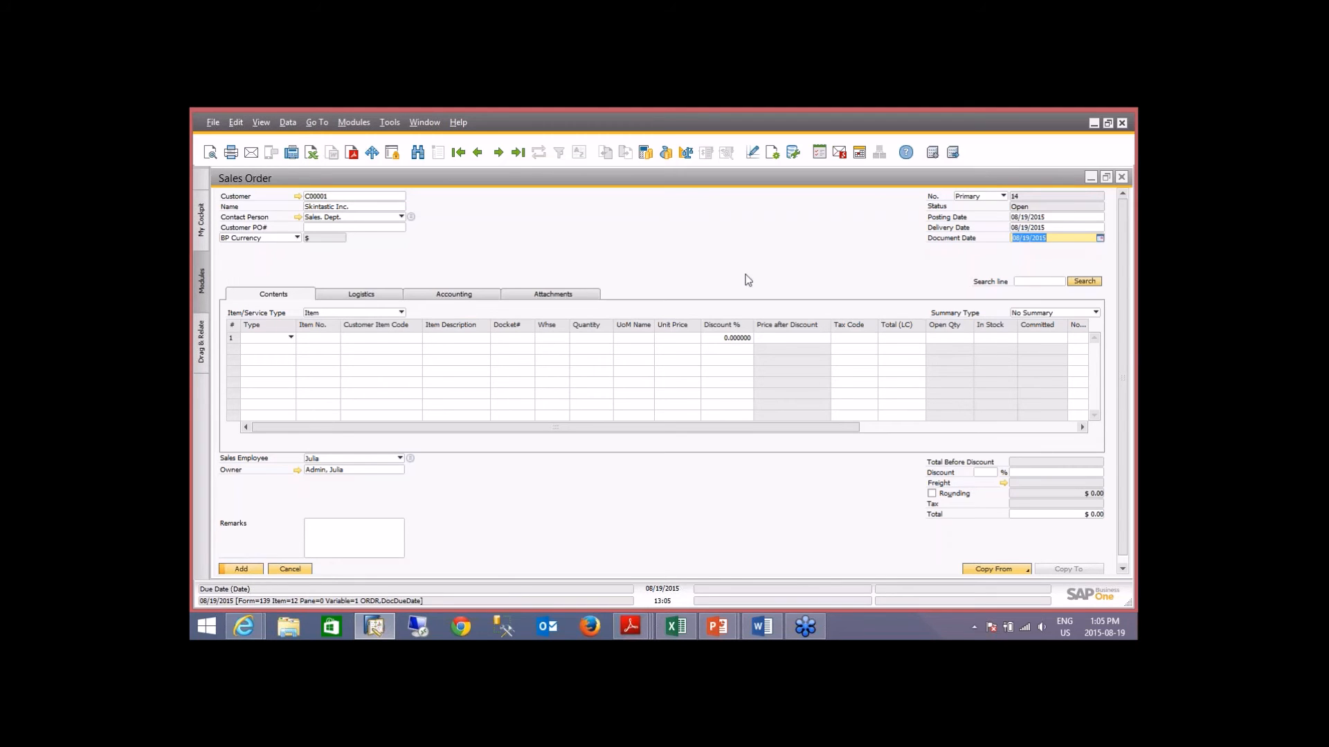
Step: Add the first three items of the item list, 700510.5 through barcode test, to the order and widen the Item Description column
click(322, 339)
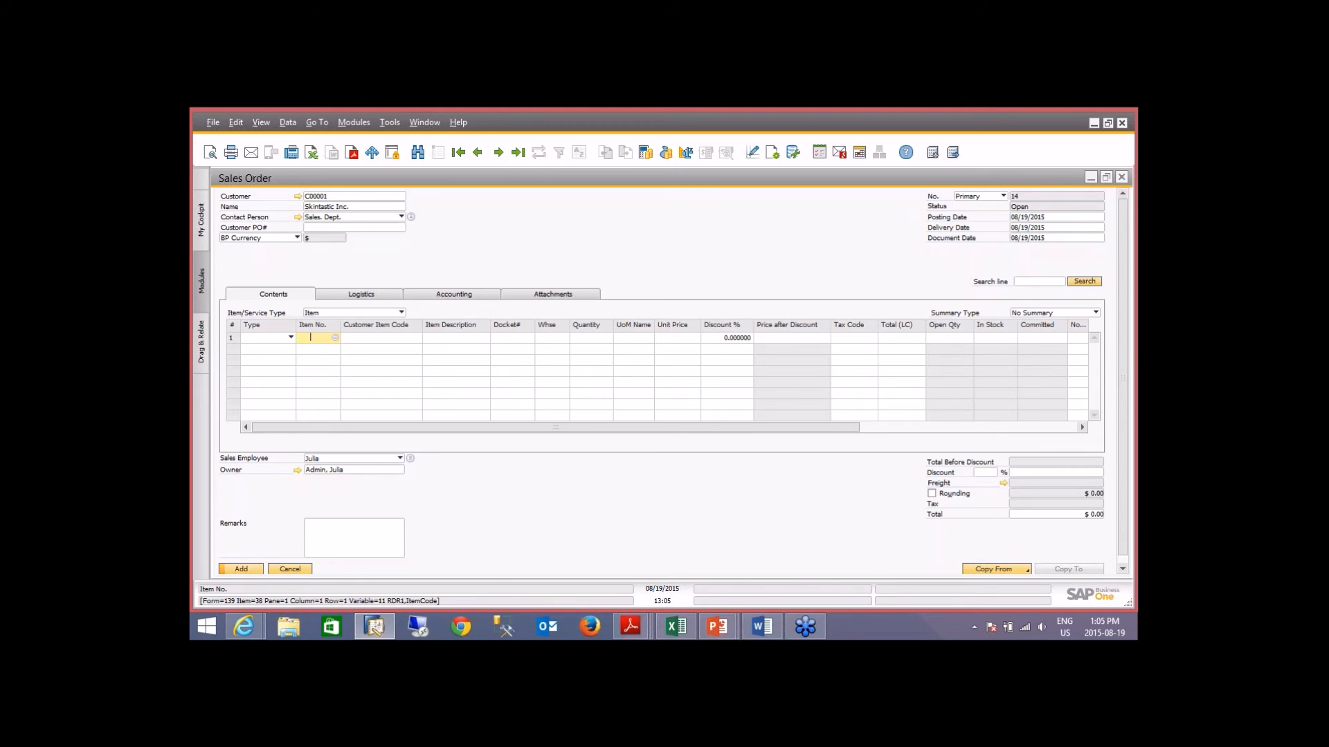
click(336, 338)
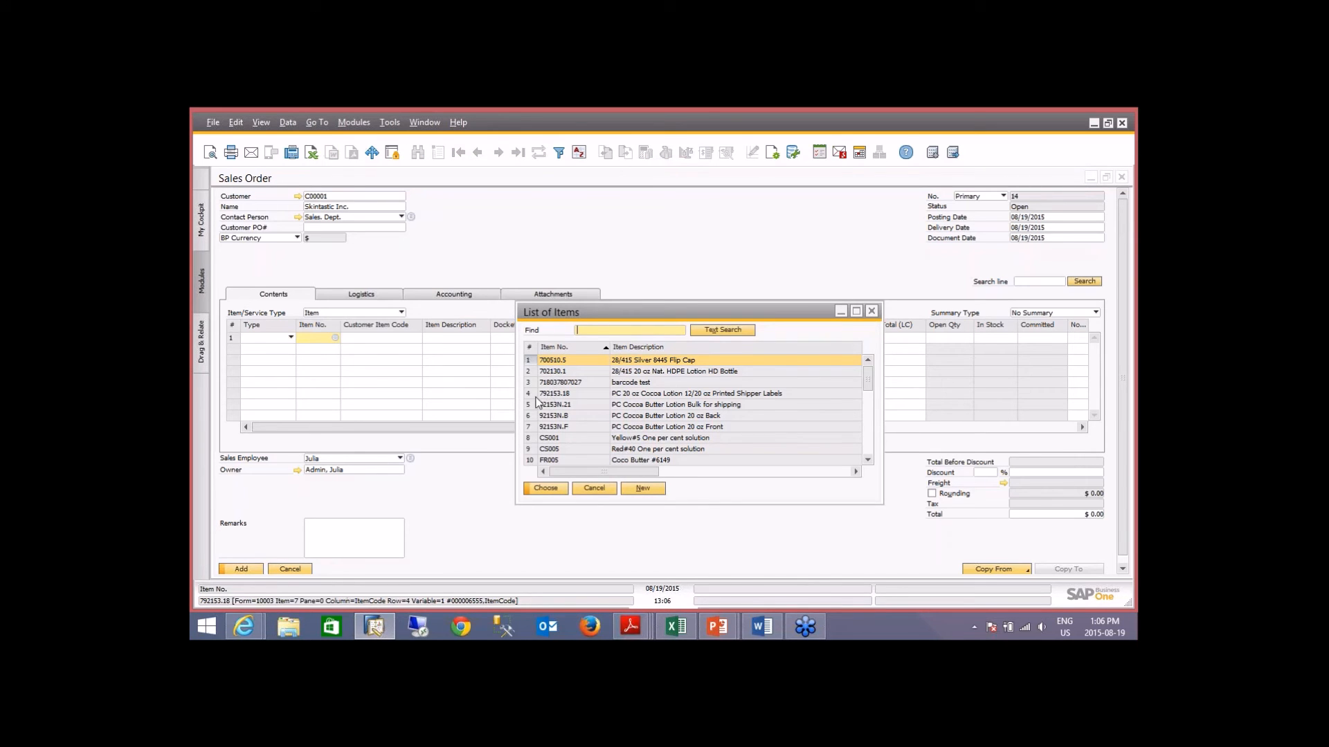
shift+click(527, 383)
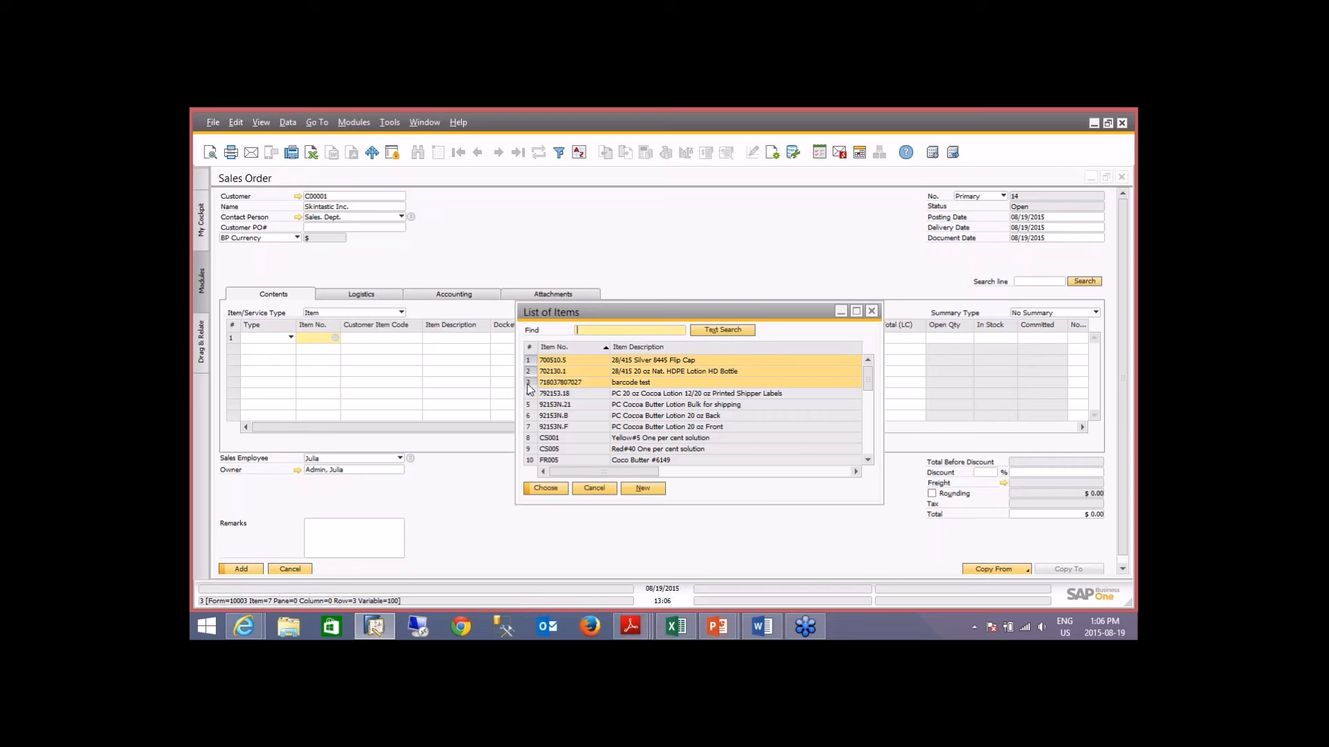
click(547, 489)
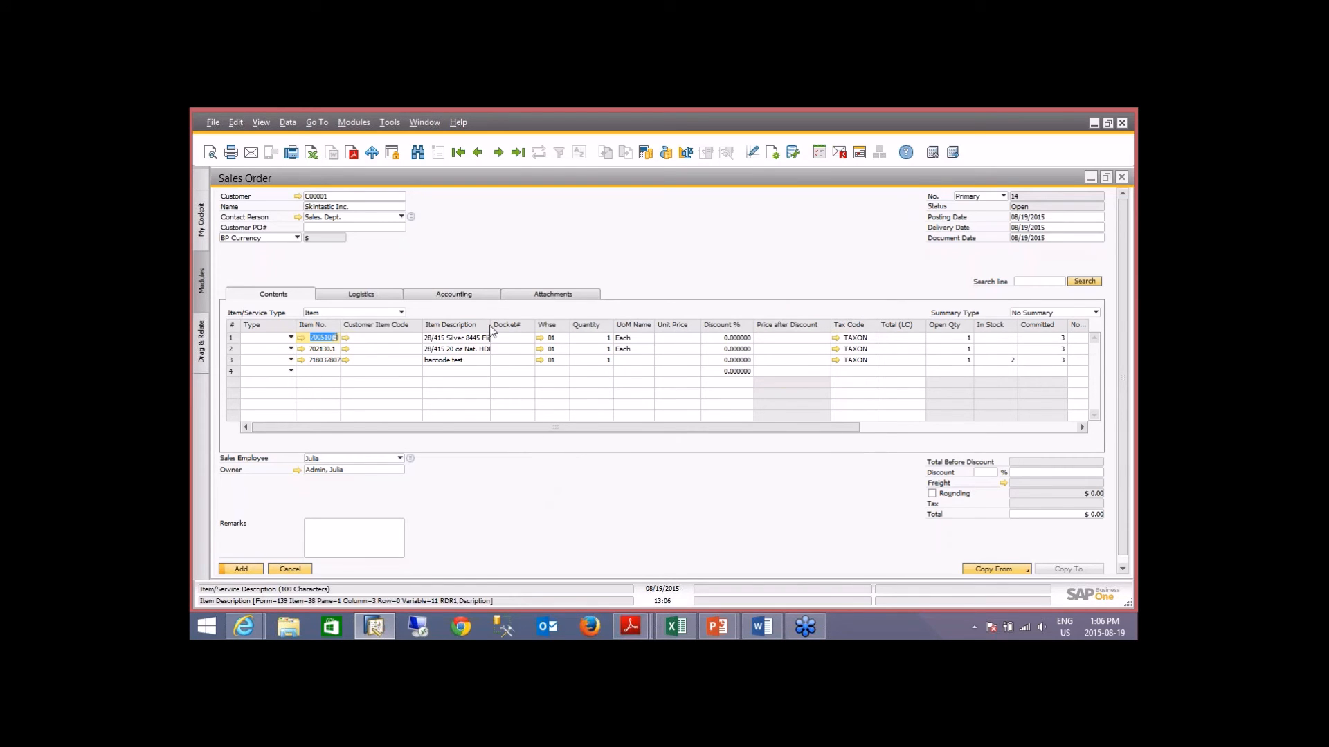
drag(490, 326, 534, 335)
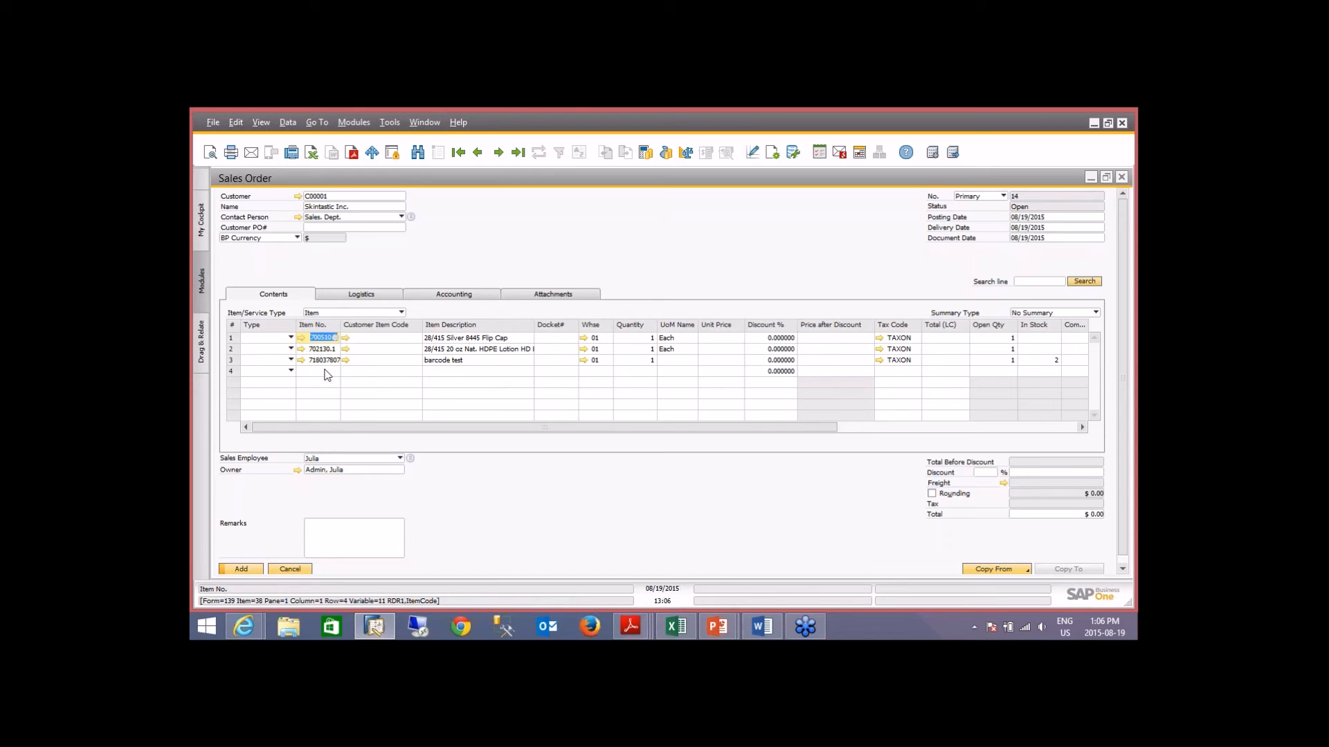
Step: Add the sales order, accepting the free 2015 Fall Catalogue item S00001 and continuing past the customer's credit limit
click(235, 569)
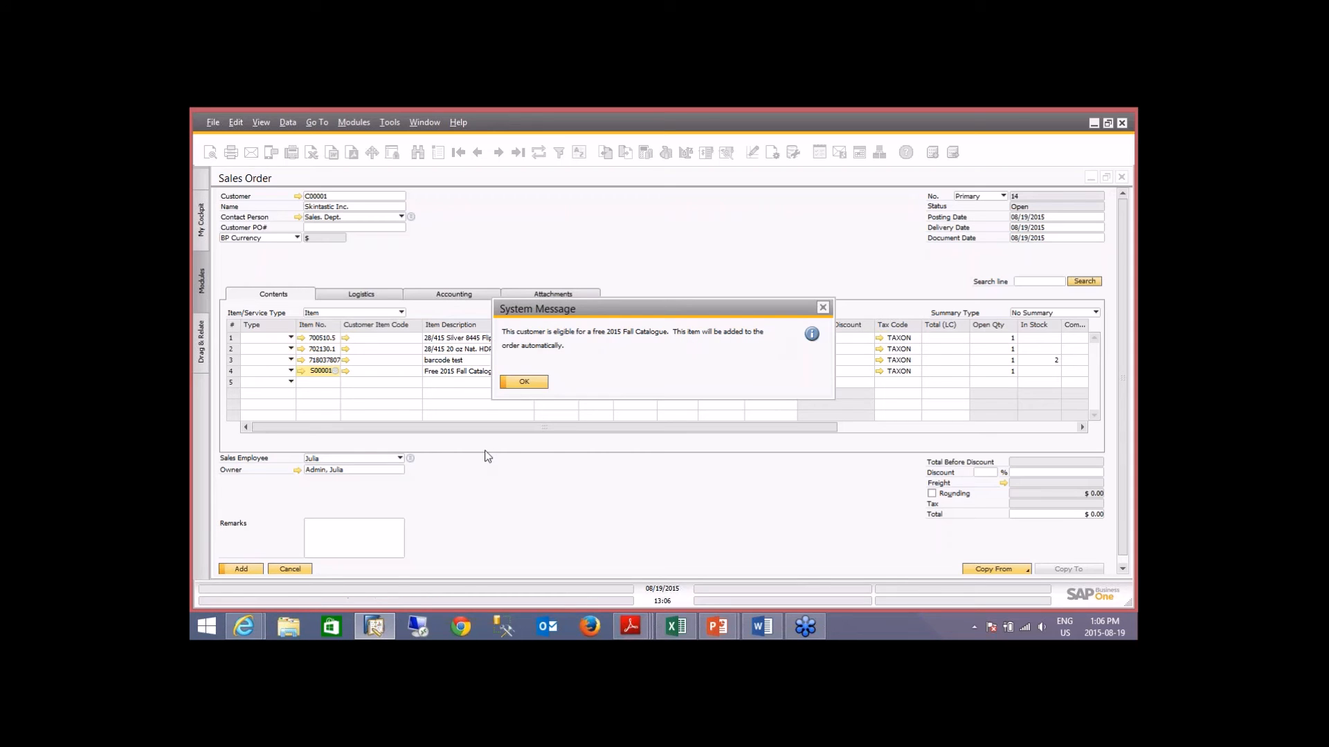
click(524, 385)
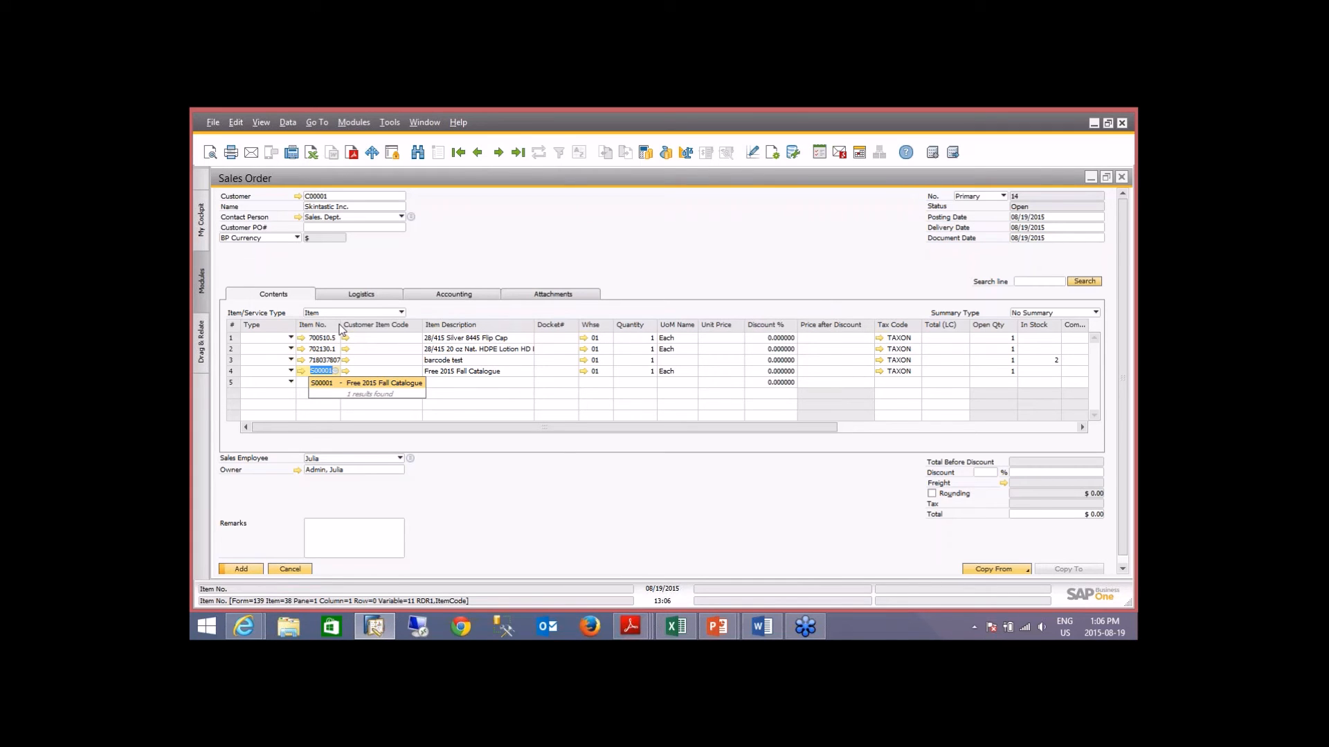
drag(339, 325, 376, 330)
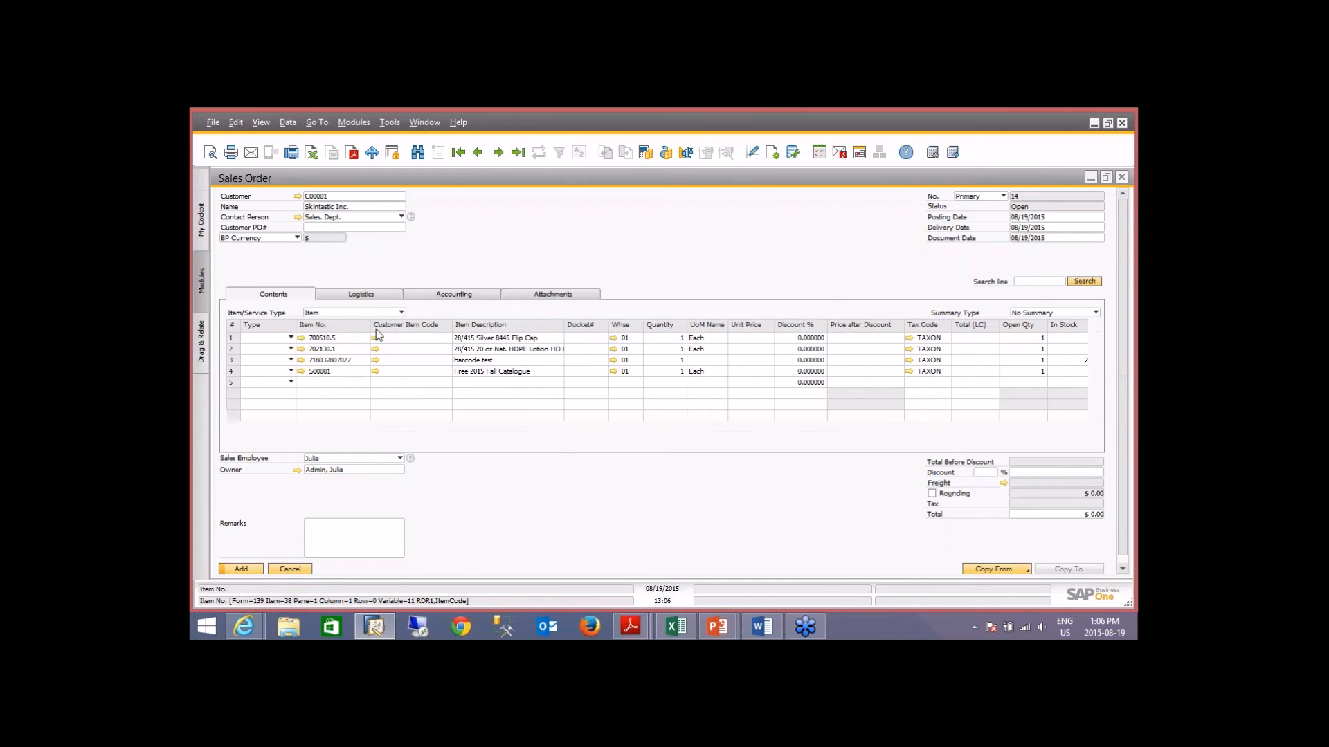
click(346, 372)
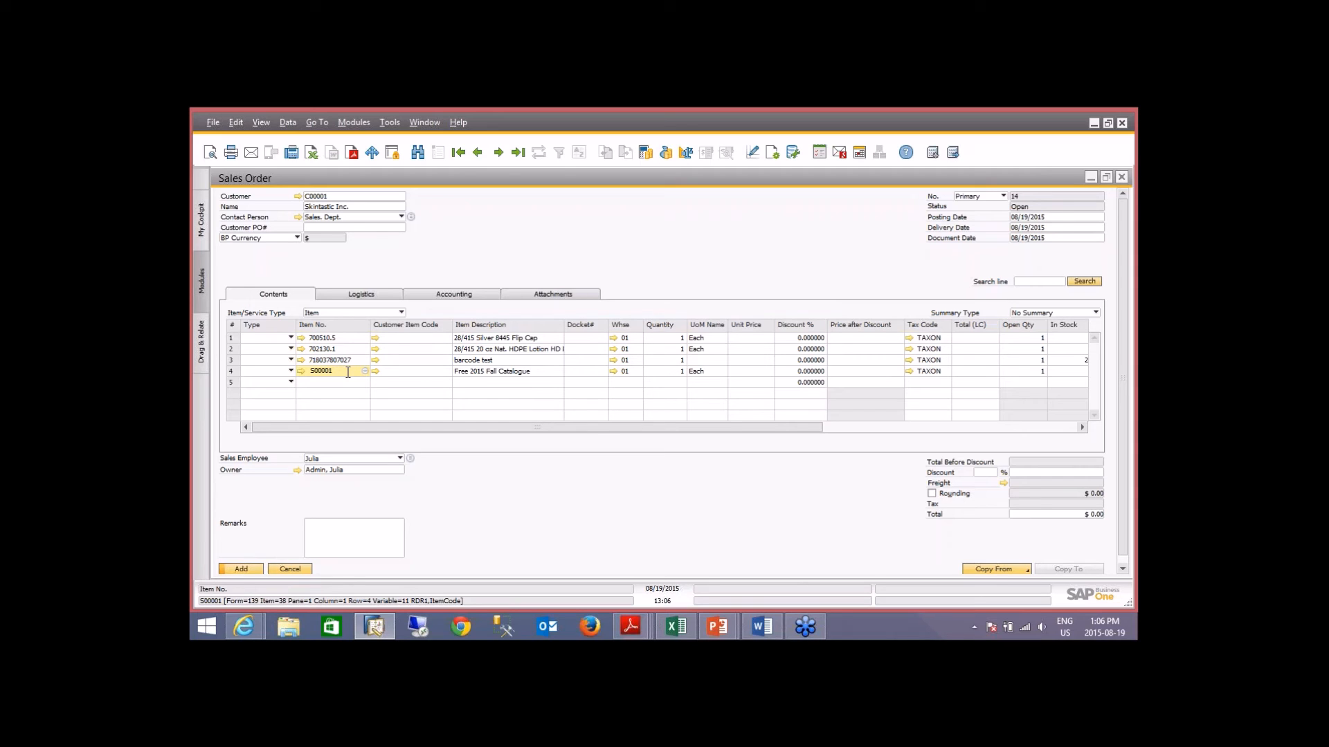
key(Tab)
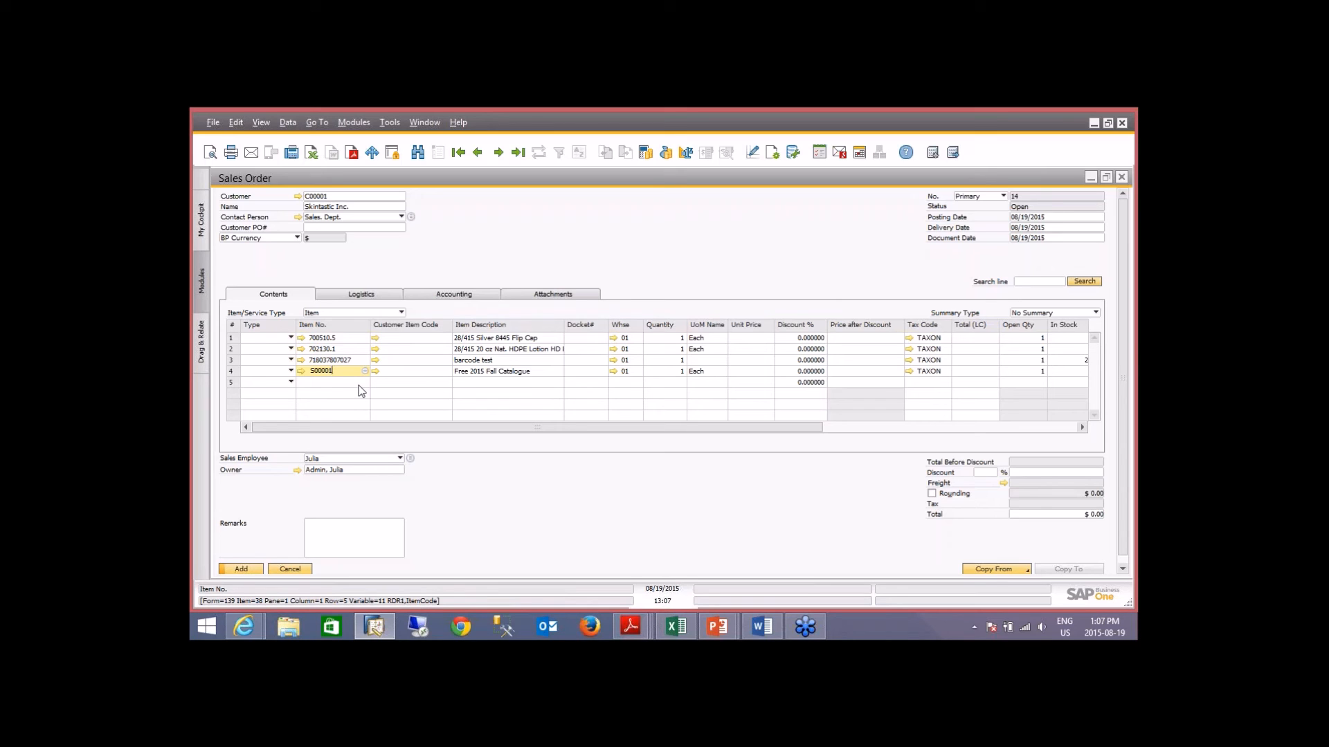
click(241, 569)
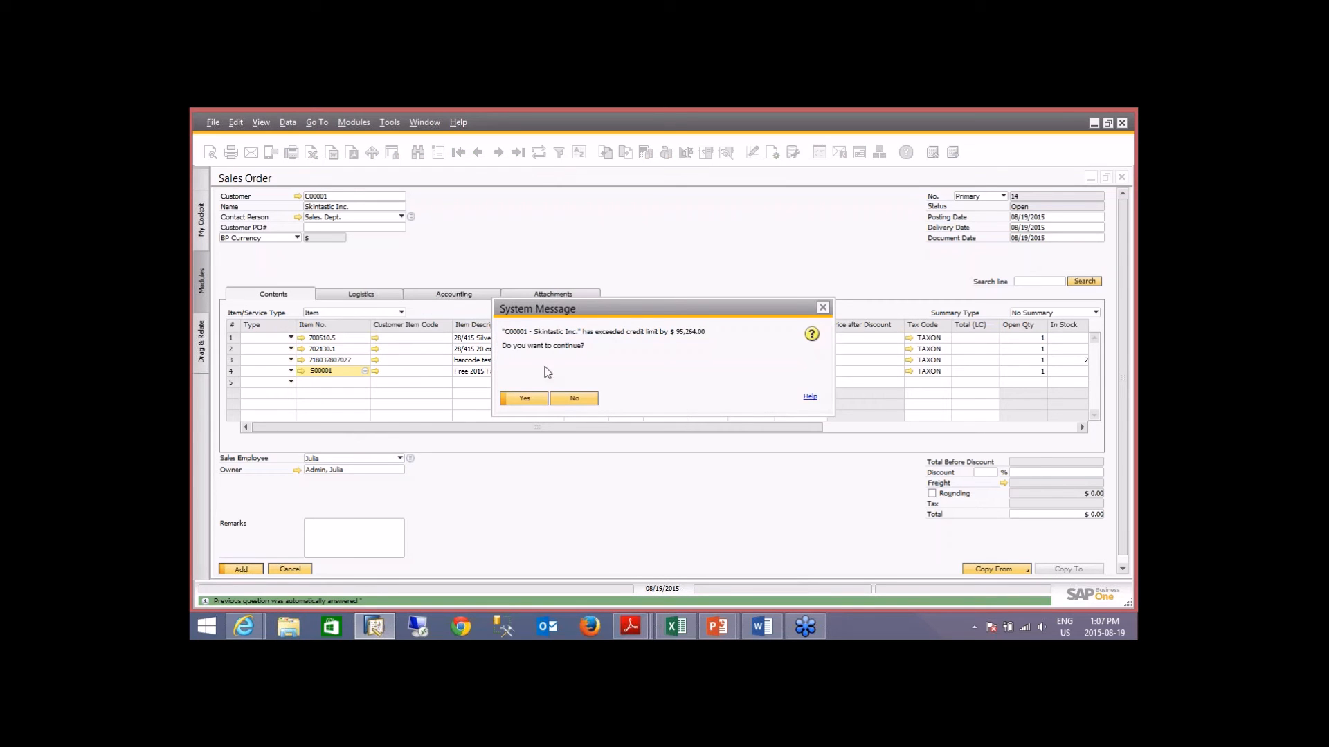
click(525, 403)
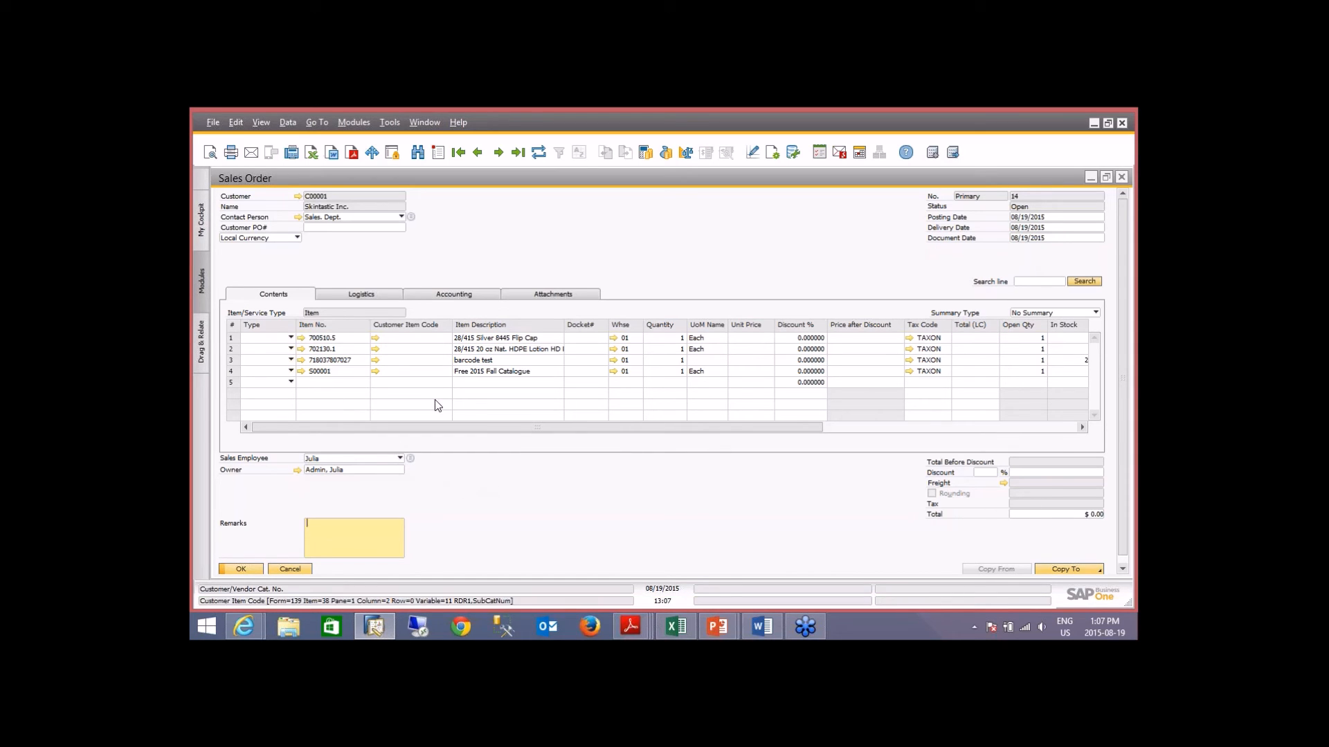
Step: Open the sales order validation "Automatically Add Item Code S00001 if not present" and examine its SQL condition and universal function UF-003
right_click(542, 268)
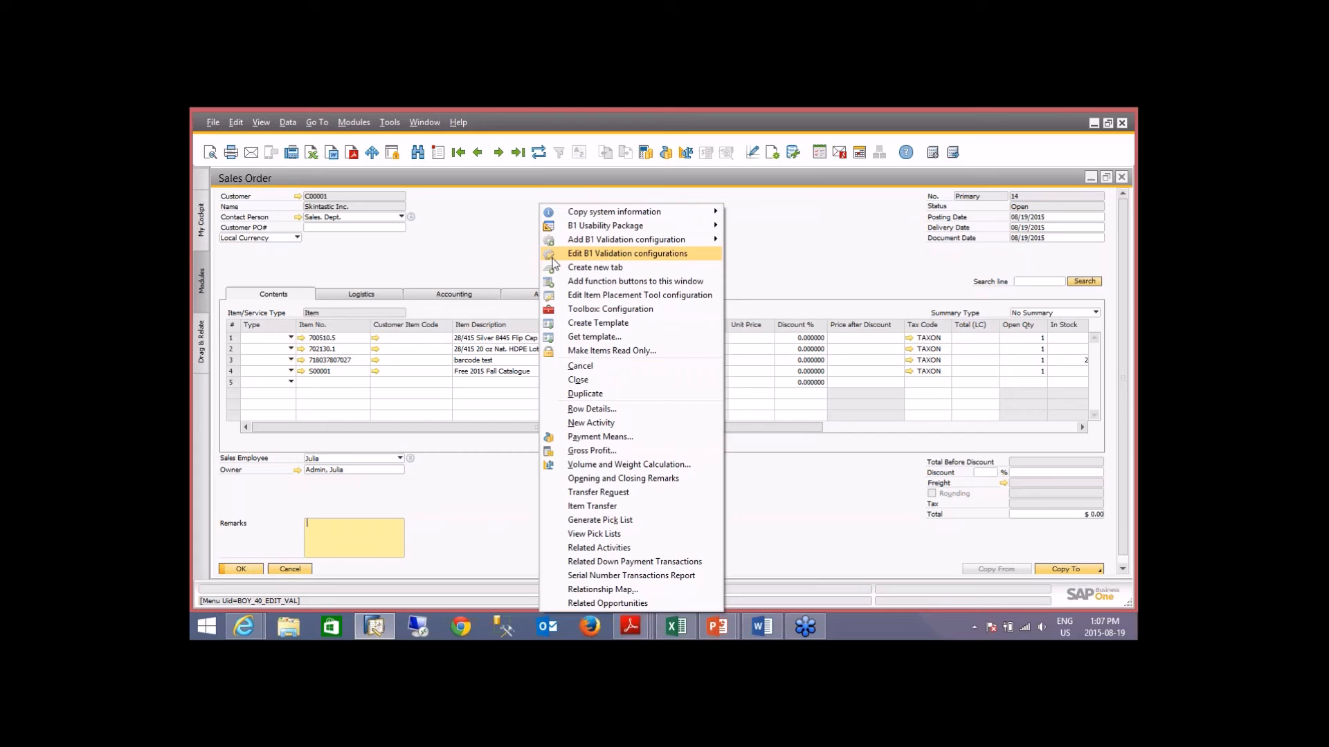
click(620, 254)
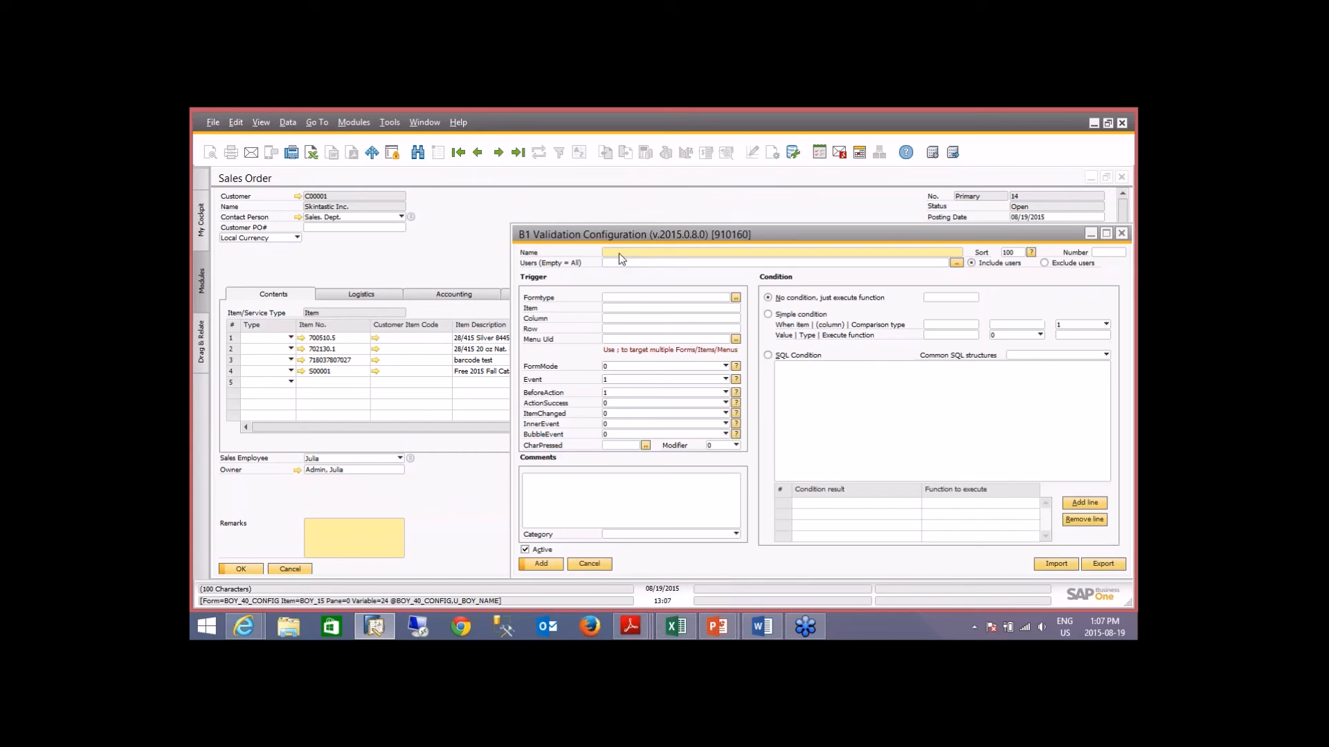
drag(771, 235, 595, 213)
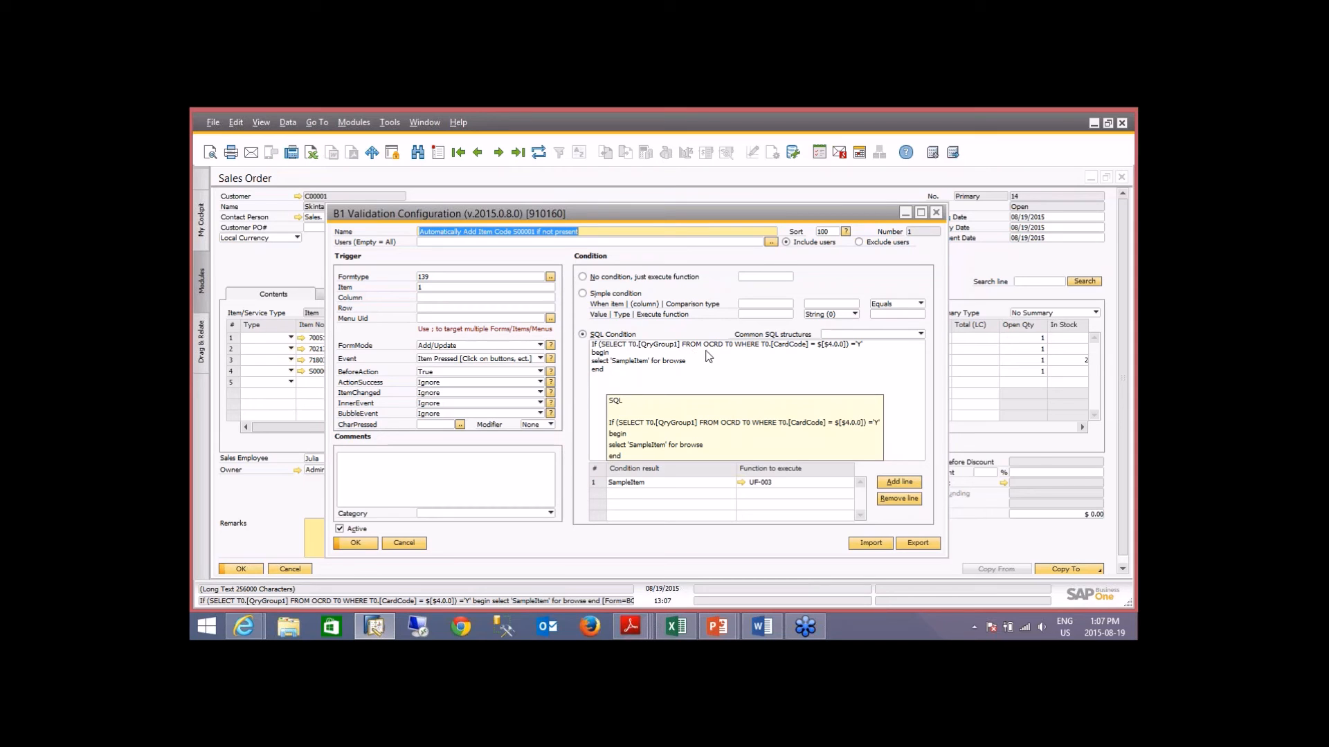
click(741, 484)
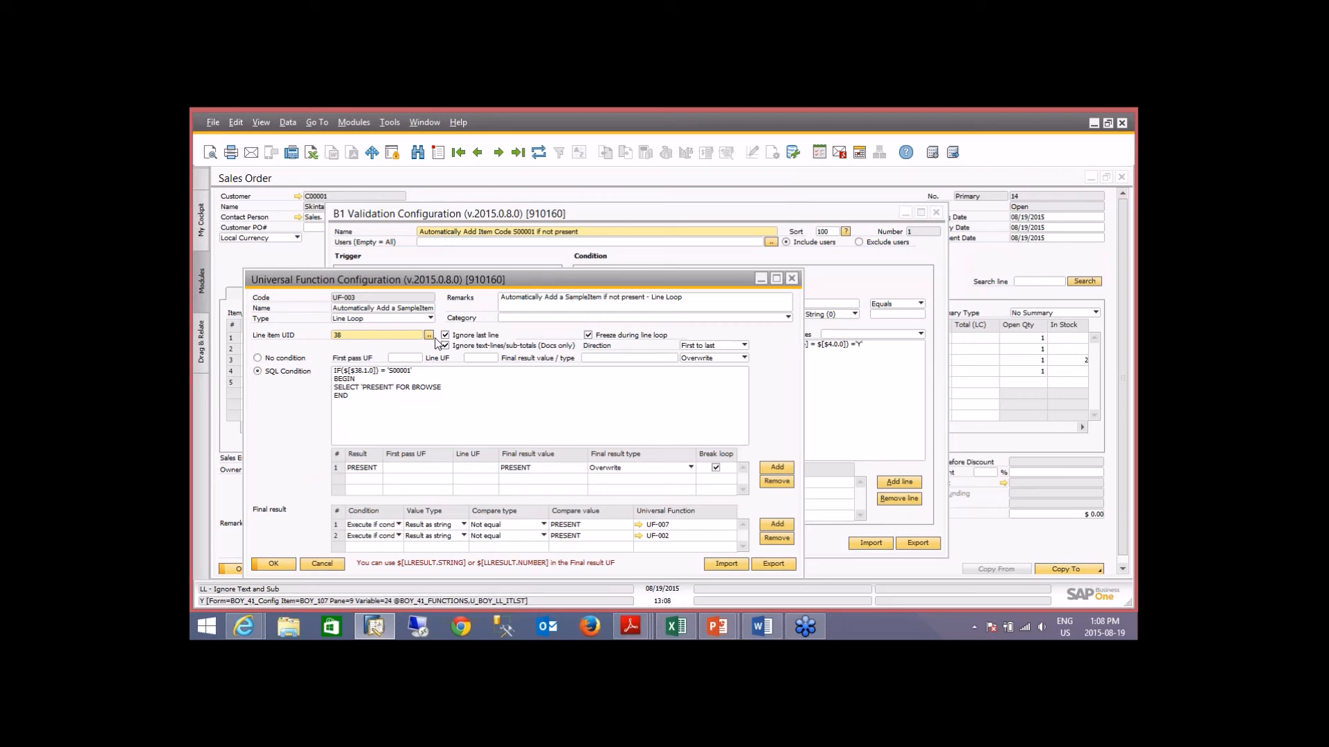
Step: Examine UF-003's SQL condition, including its comparison of the line's item code with S00001
click(374, 409)
drag(349, 397, 321, 368)
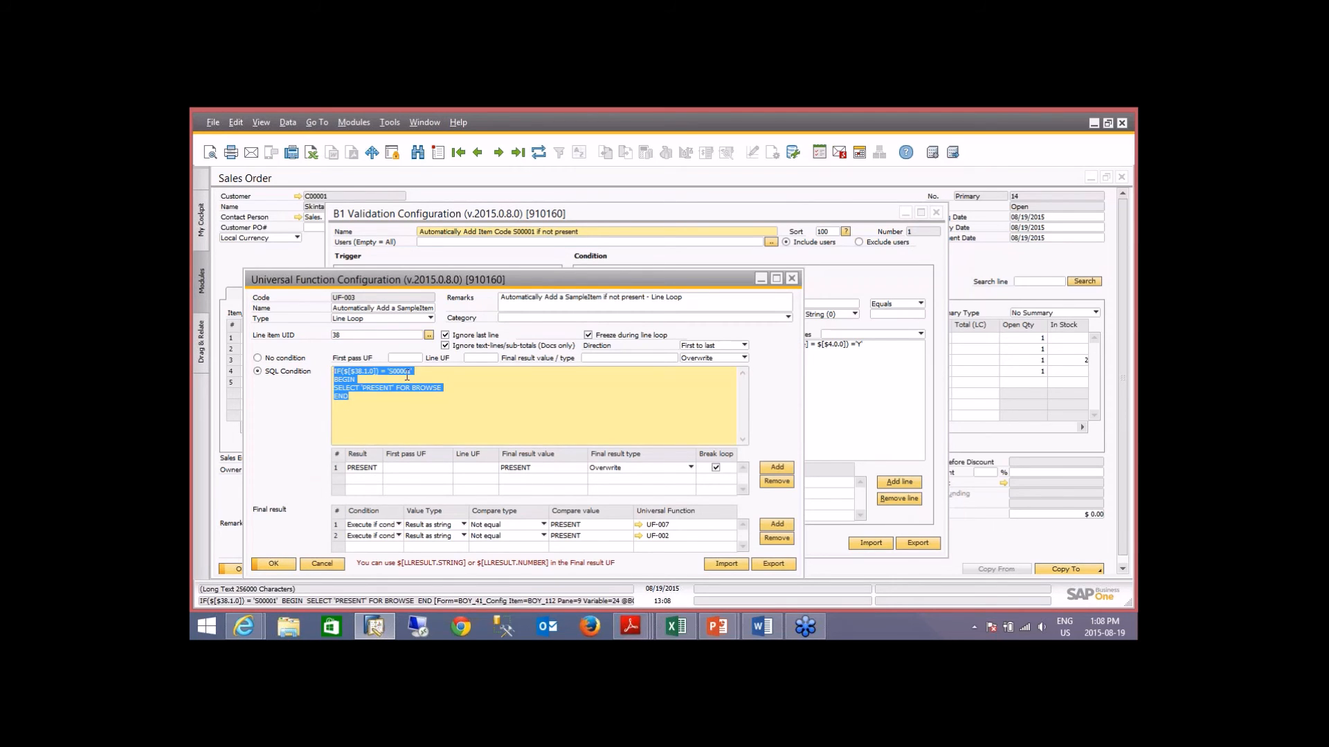
click(404, 374)
drag(415, 374, 386, 374)
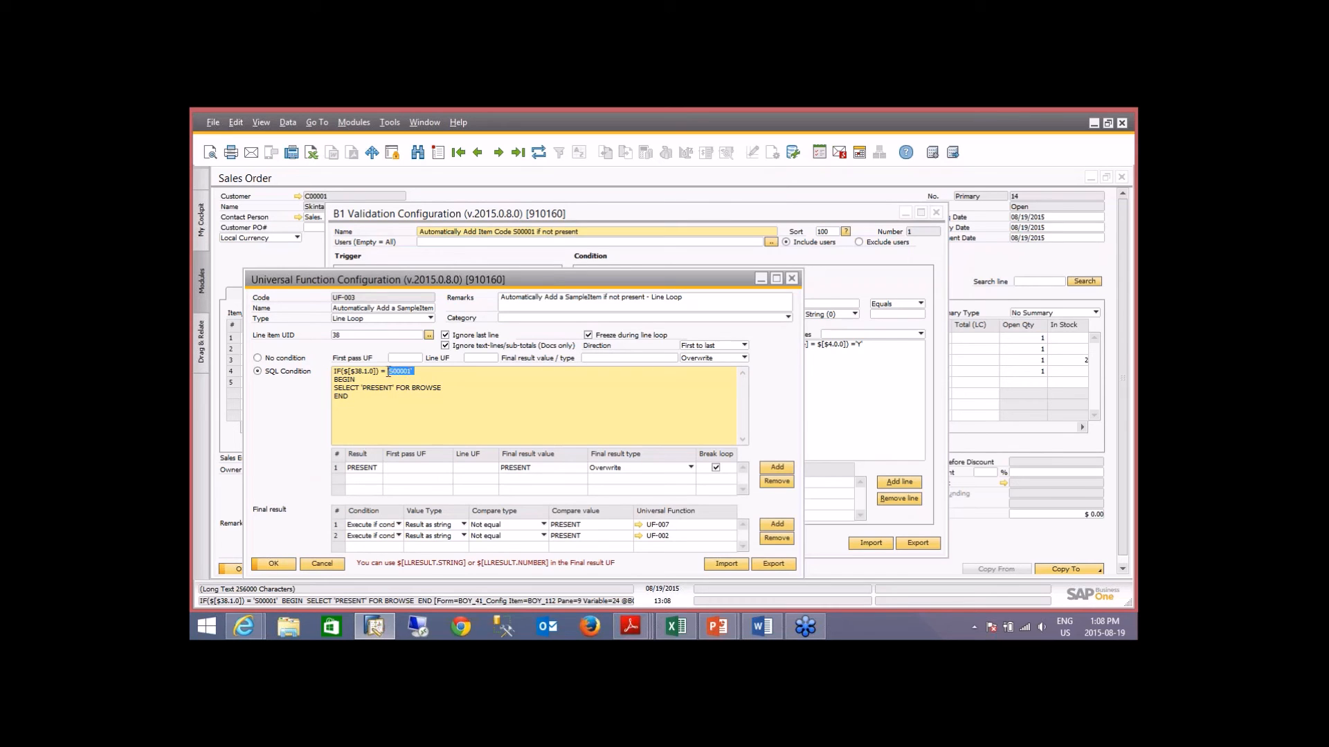
Step: Open the linked universal functions UF-007 and UF-002 in turn, examine their macro and message, and close each without changes
click(639, 526)
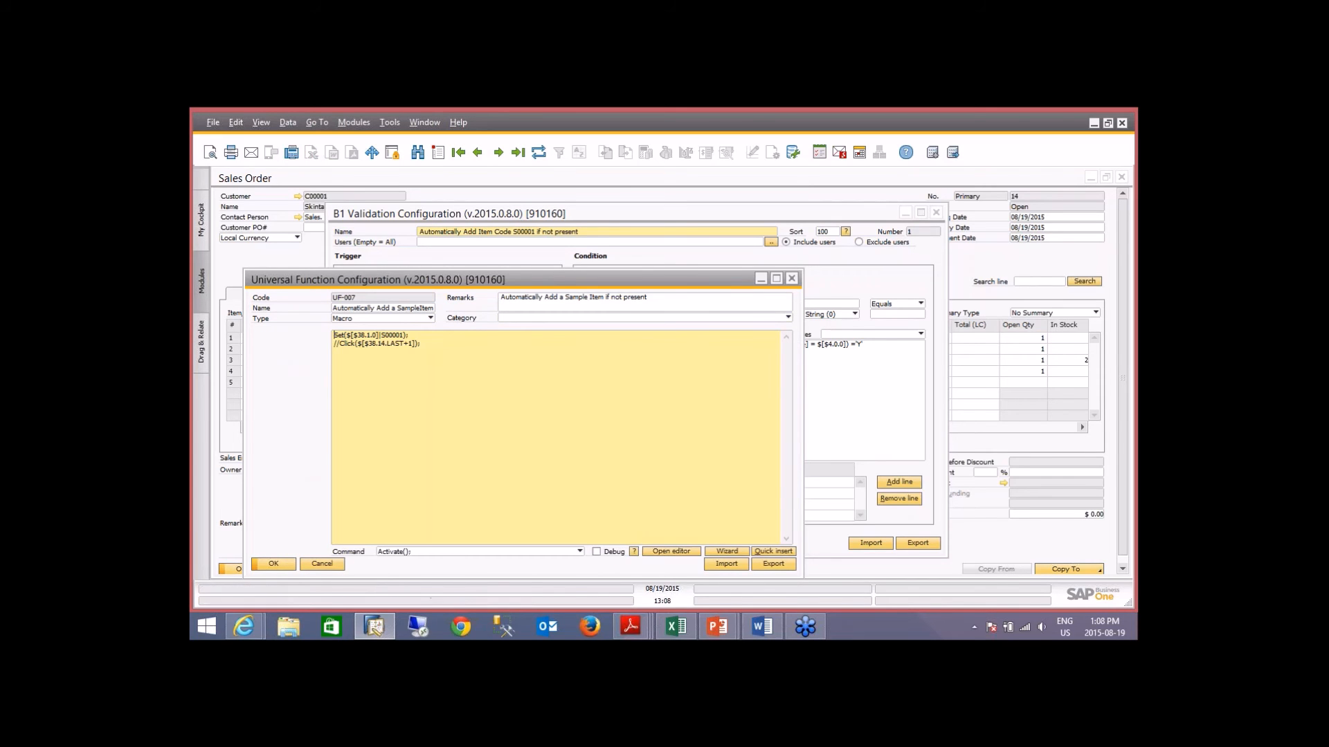
click(427, 344)
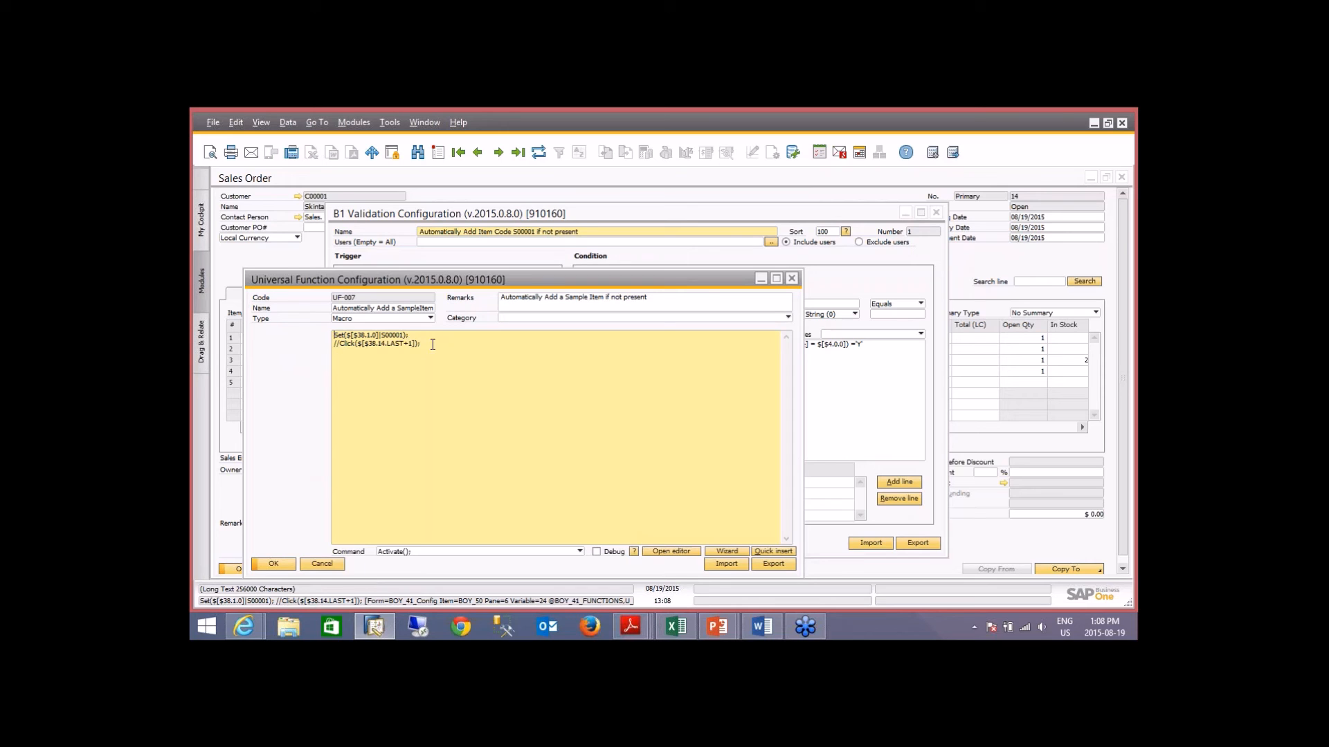
click(320, 564)
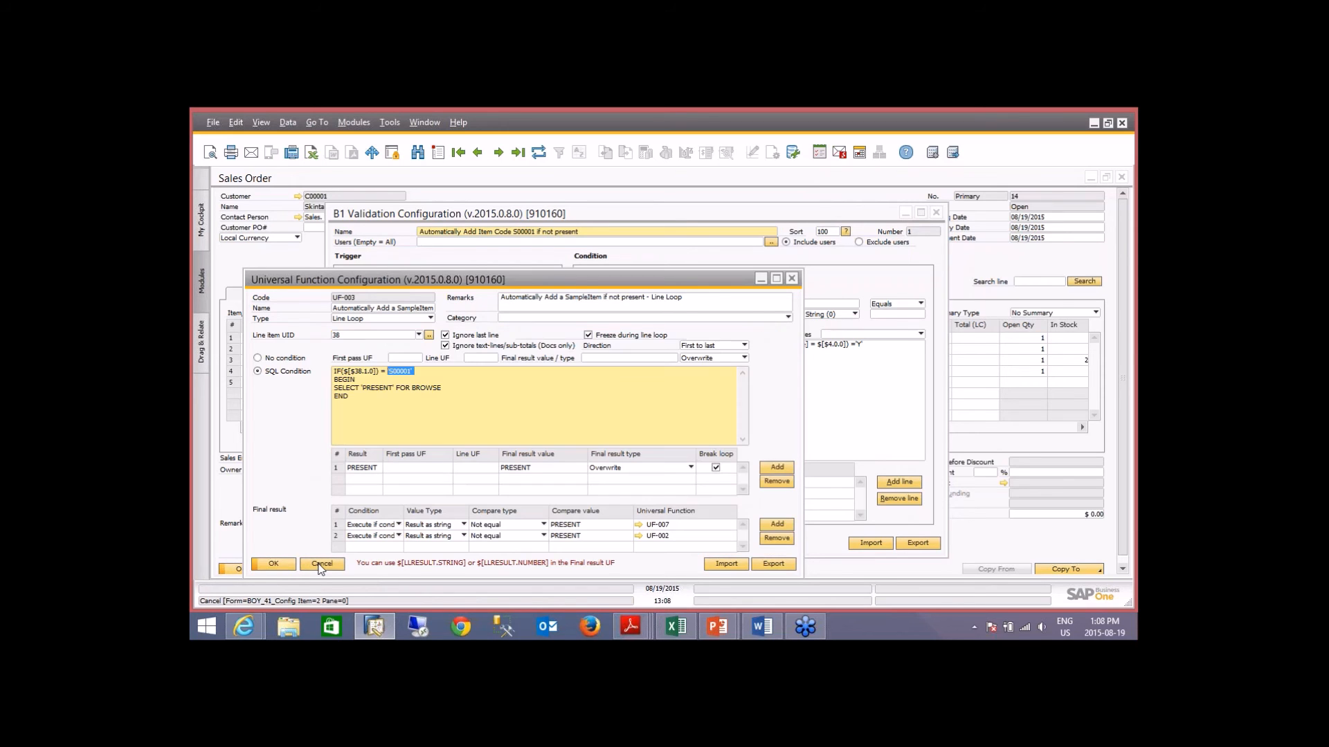
click(637, 536)
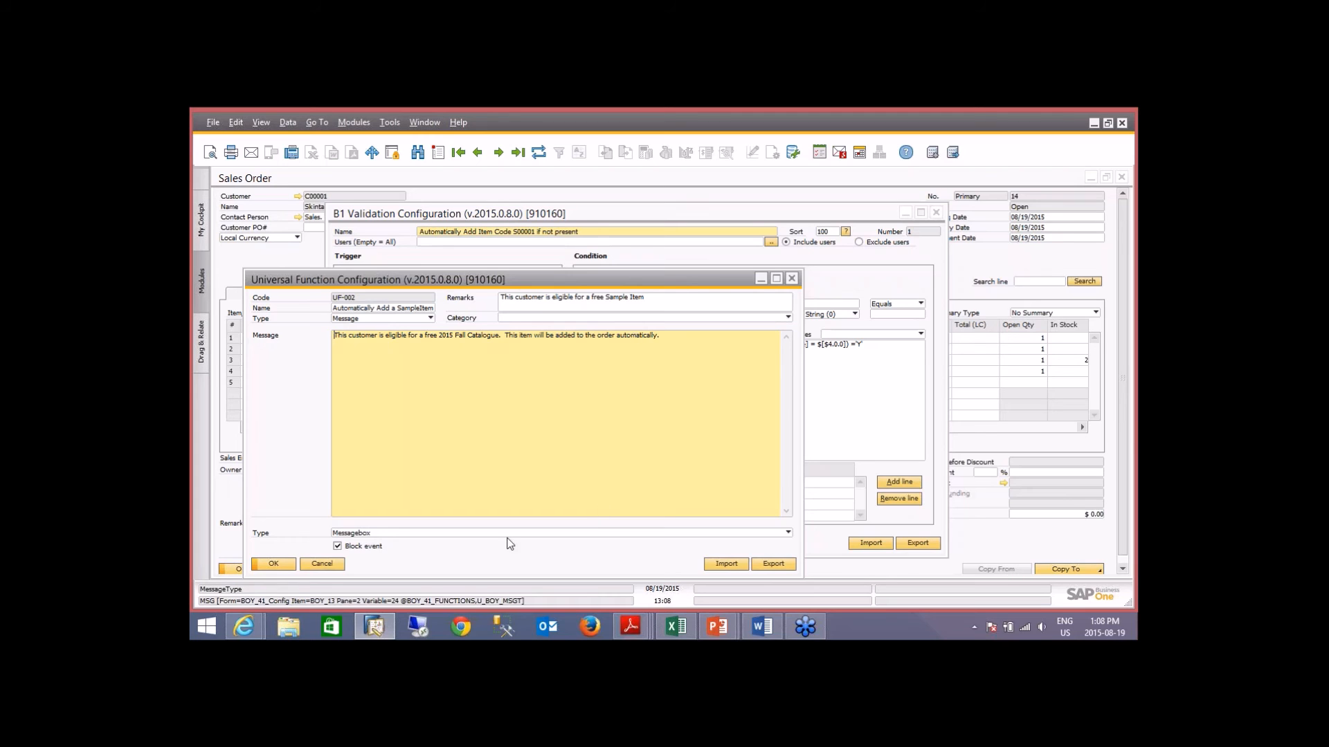
click(320, 564)
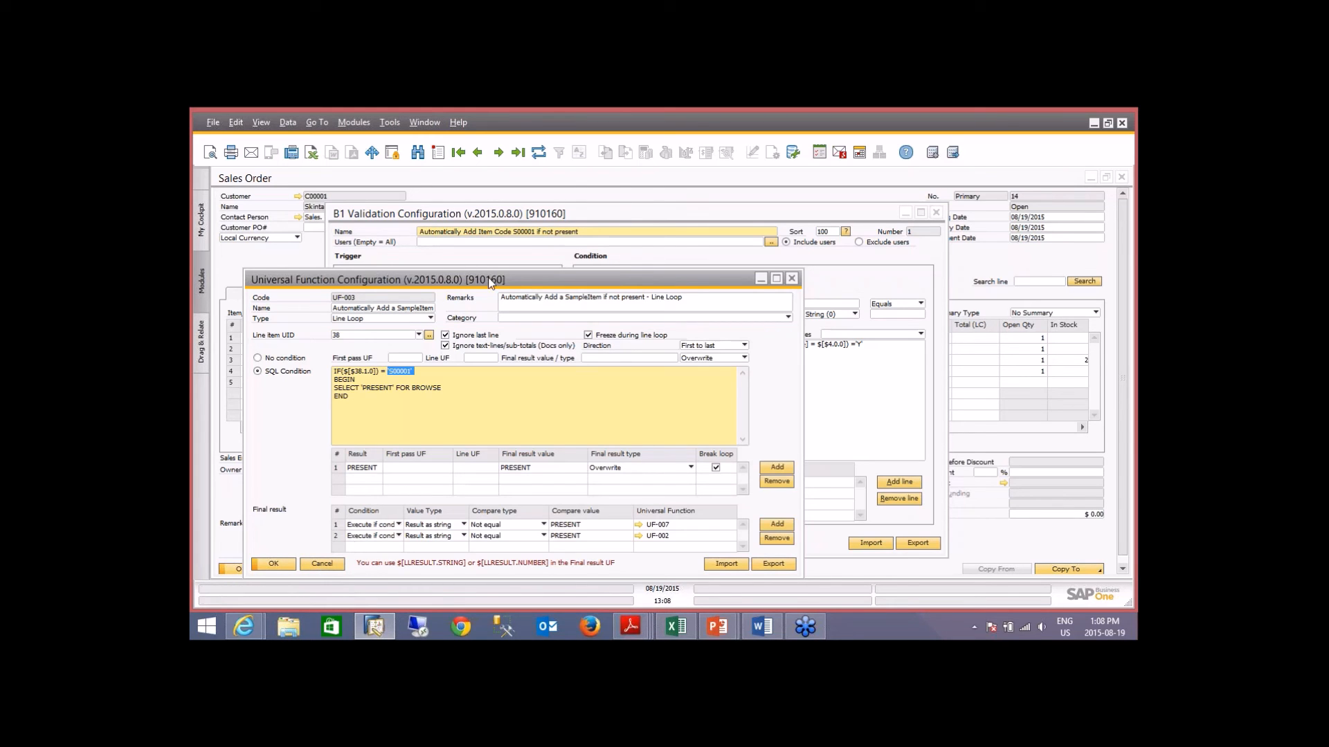
Step: Move the UF-003 configuration window aside, then close it, the validation configuration and the sales order without changes
drag(488, 277, 557, 227)
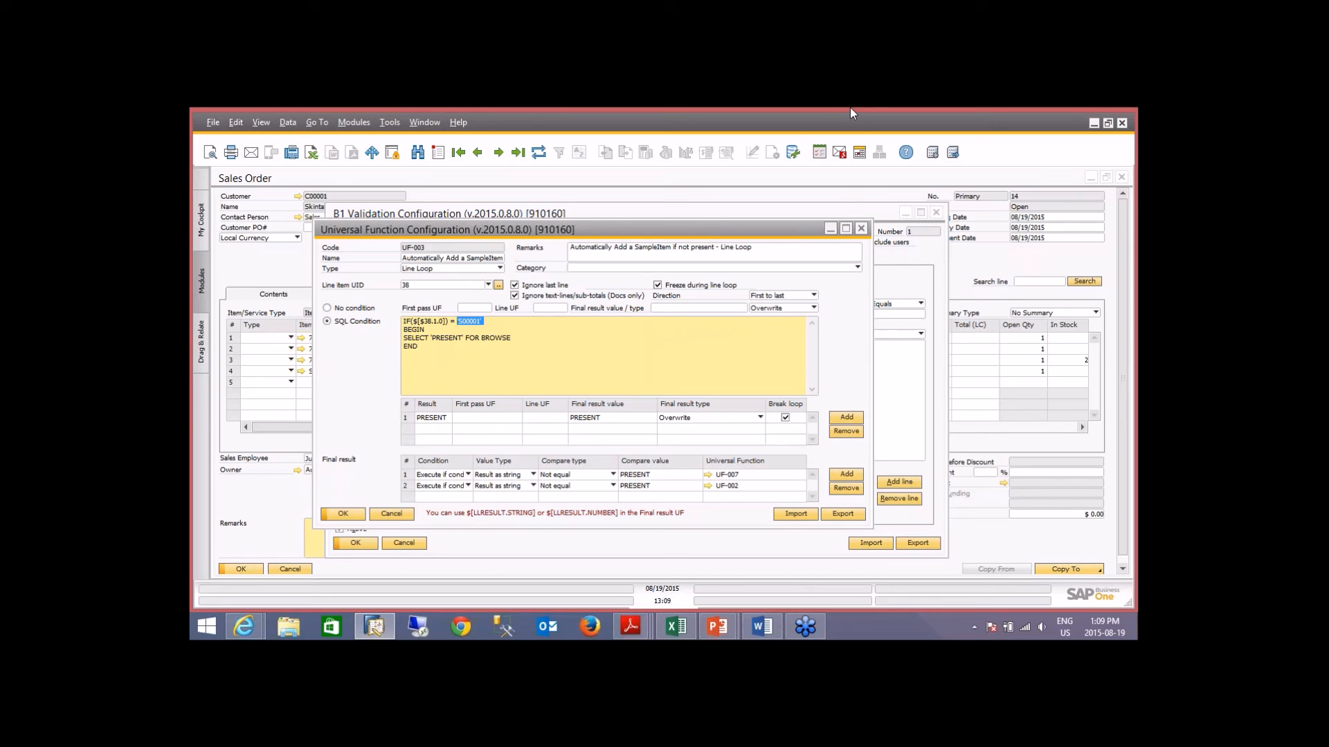
click(390, 514)
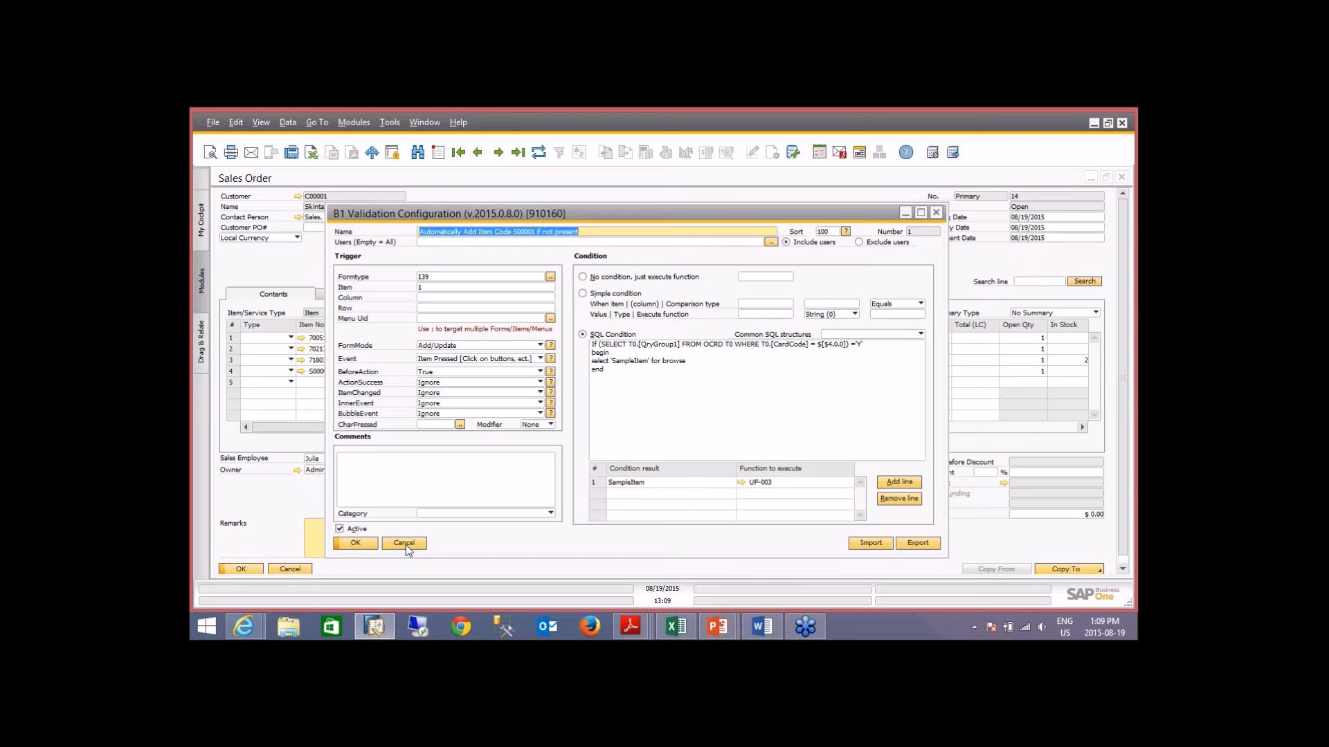
click(404, 544)
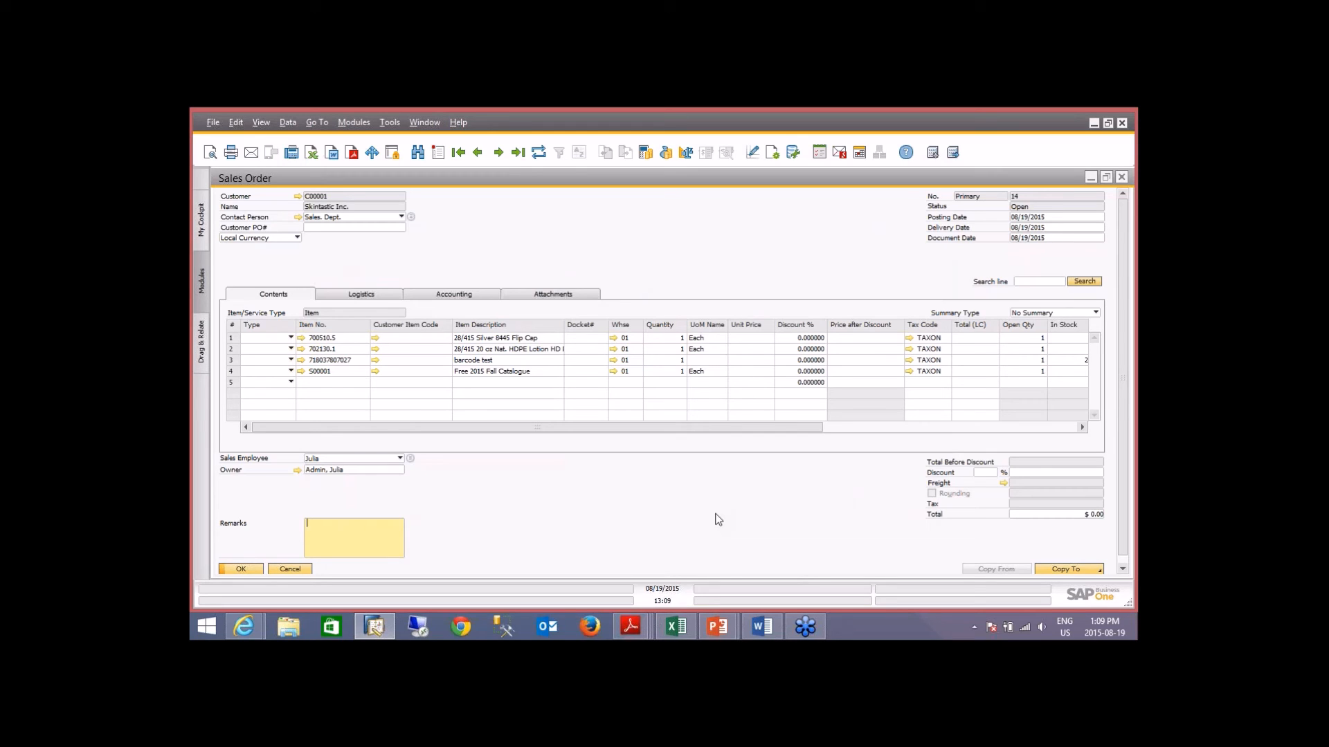
click(290, 570)
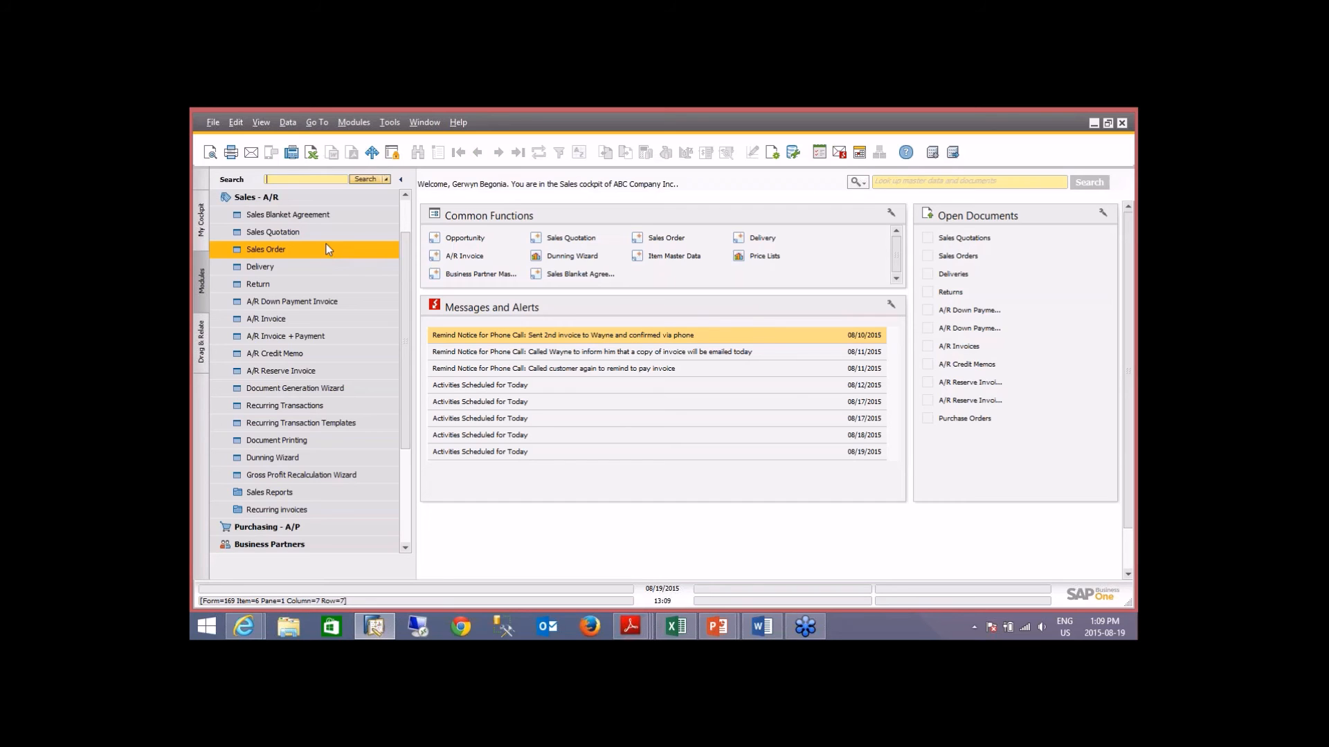
Step: Open Business Partner Master Data and display the first record, Skintastic Inc
click(298, 199)
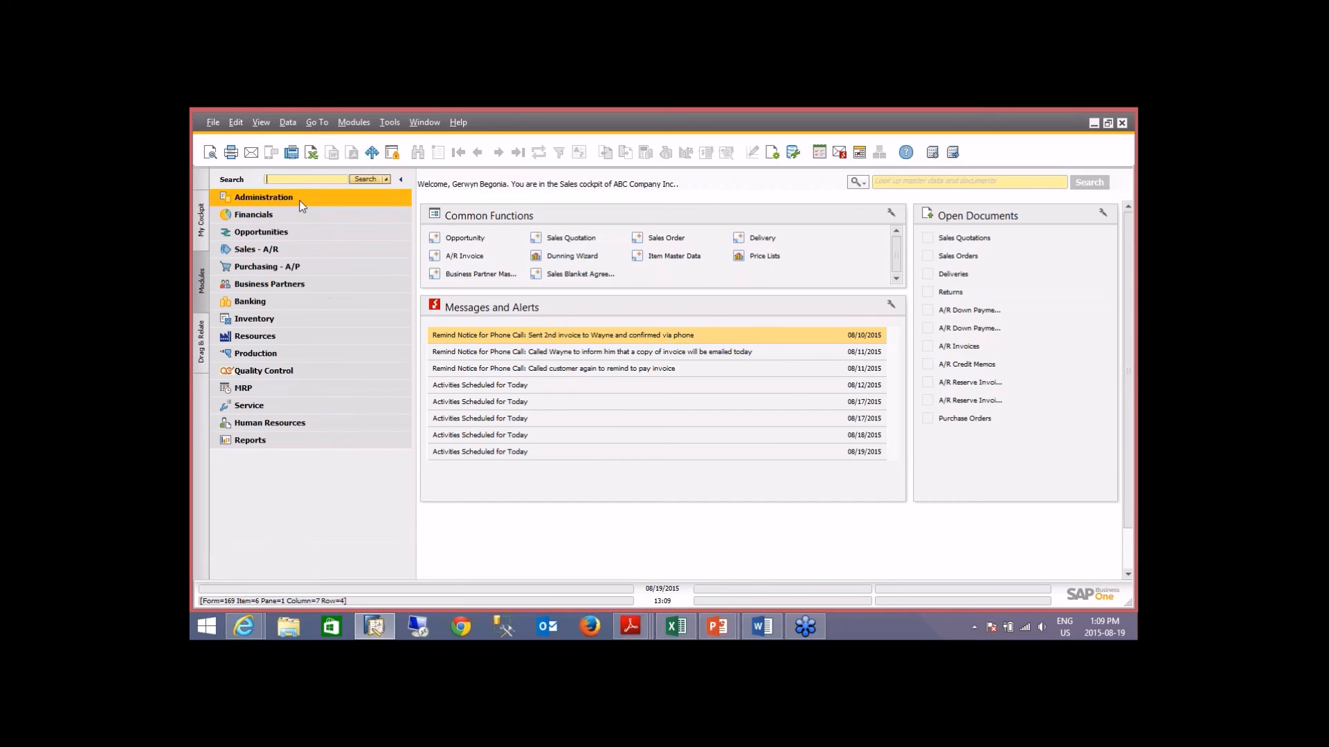
click(290, 285)
click(291, 301)
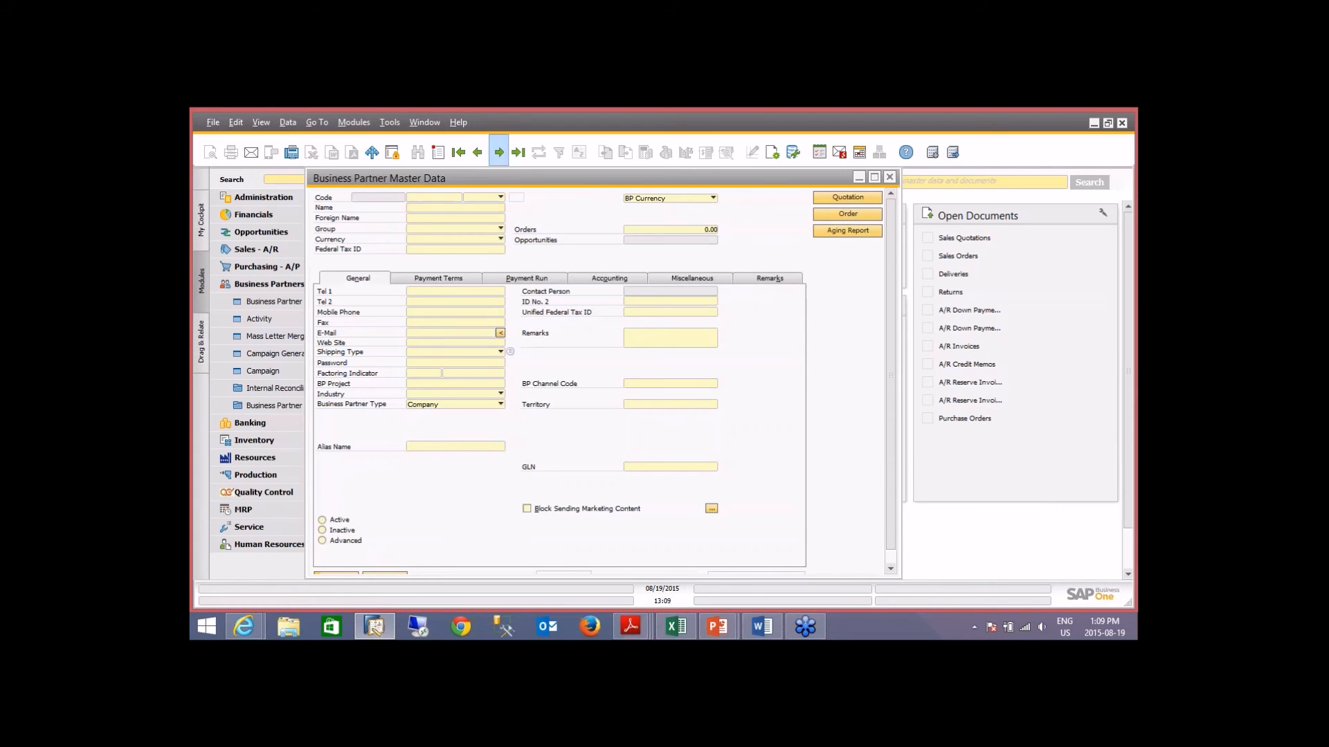
click(498, 151)
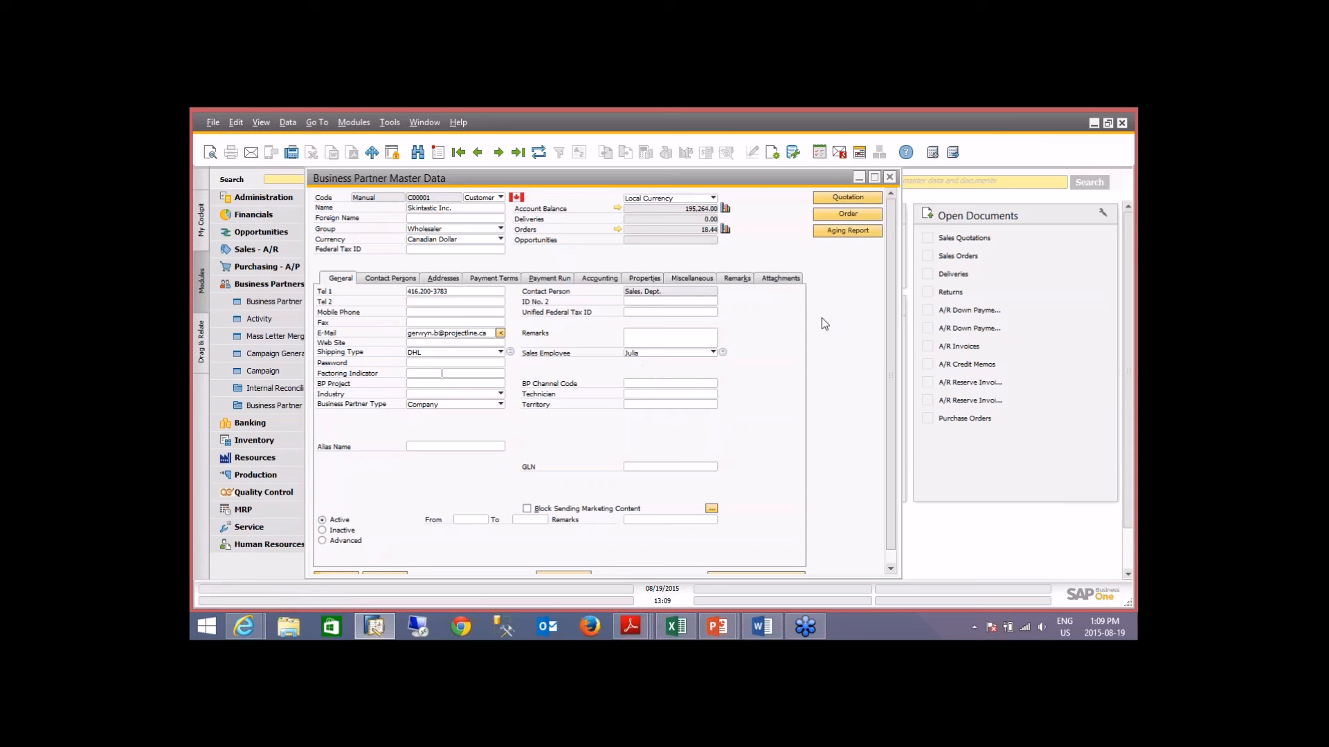
Step: Try the Quotation function button on the customer's record and close the prefilled sales quotation without saving
click(836, 200)
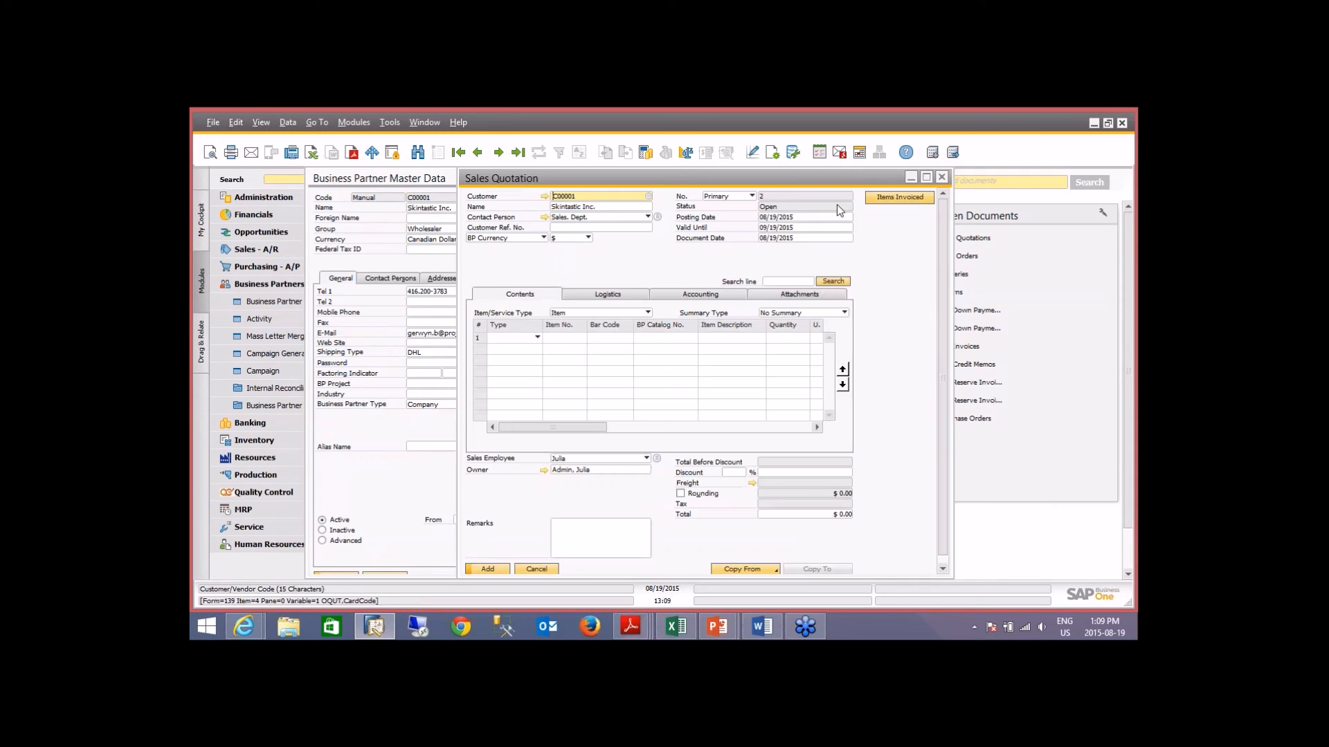
click(940, 178)
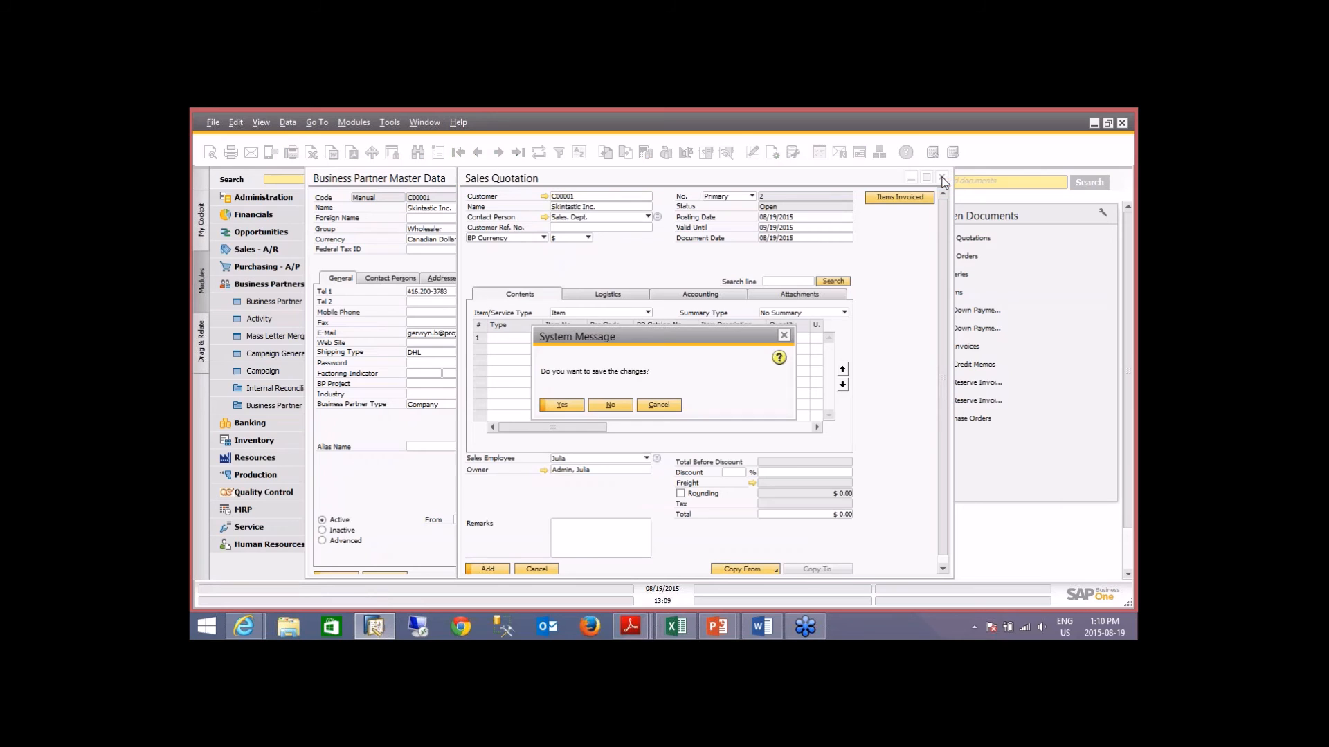
click(611, 406)
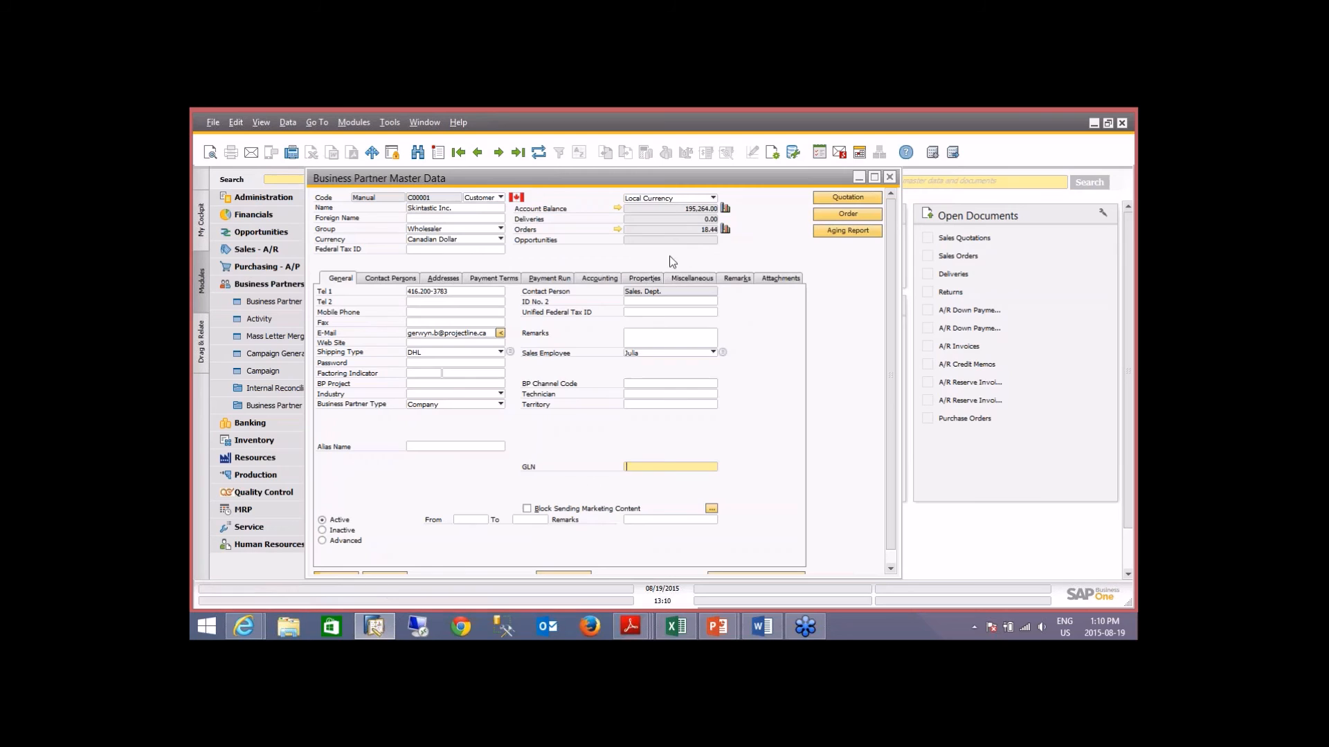
Step: Try the Order and Aging Report function buttons, continuing past the credit limit, and close both resulting windows without saving
click(849, 215)
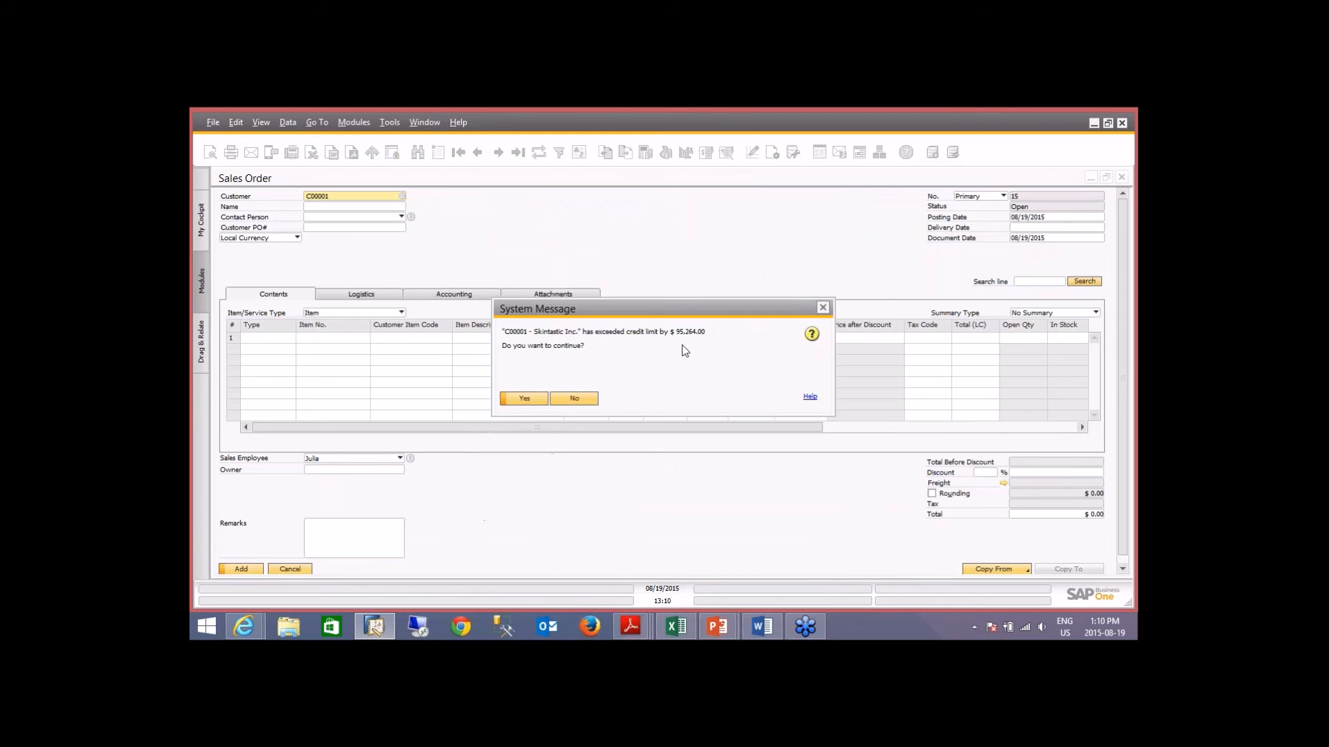
click(526, 398)
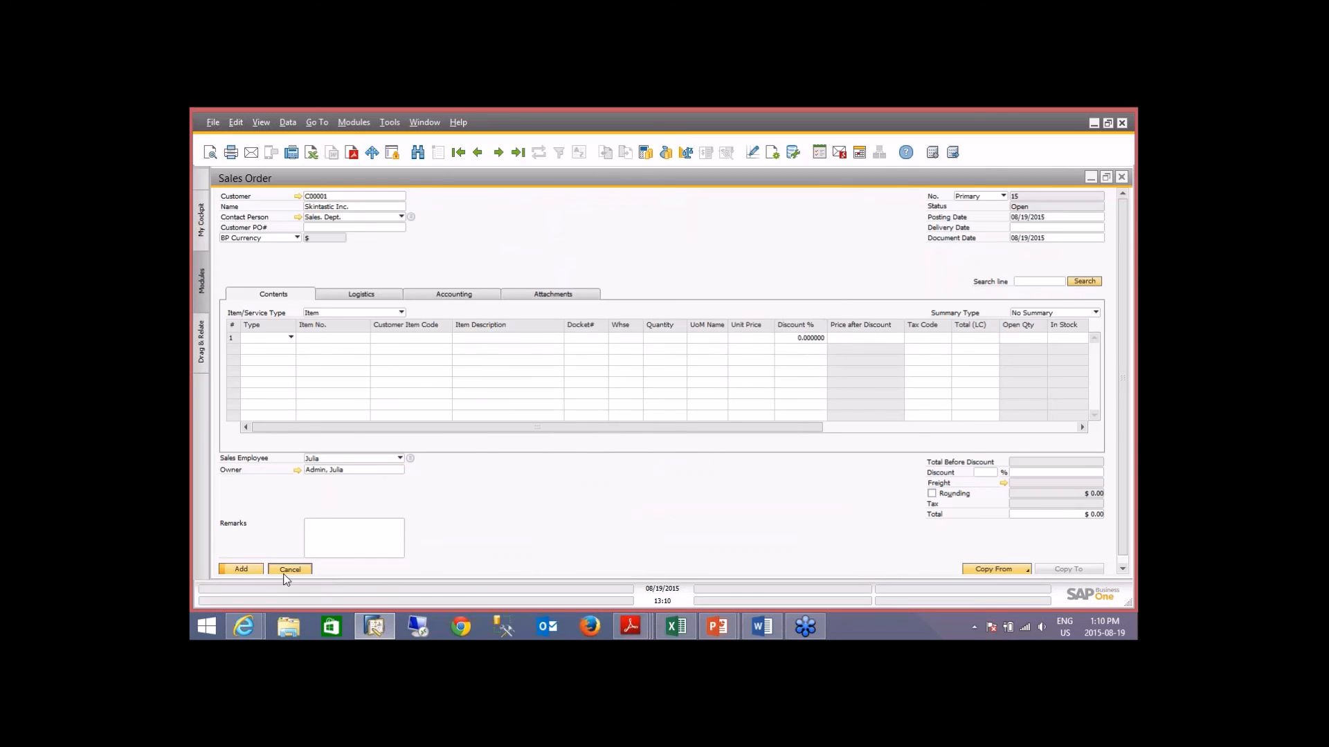
click(290, 569)
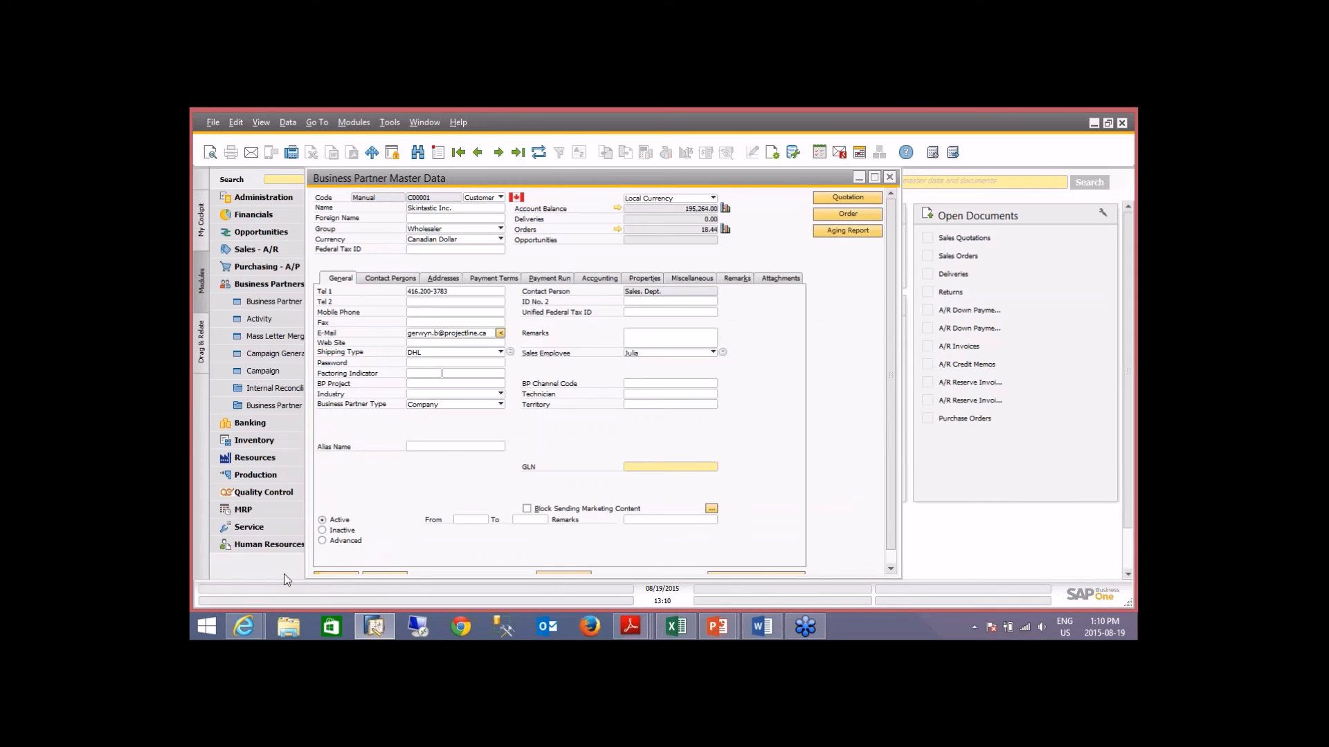
click(845, 231)
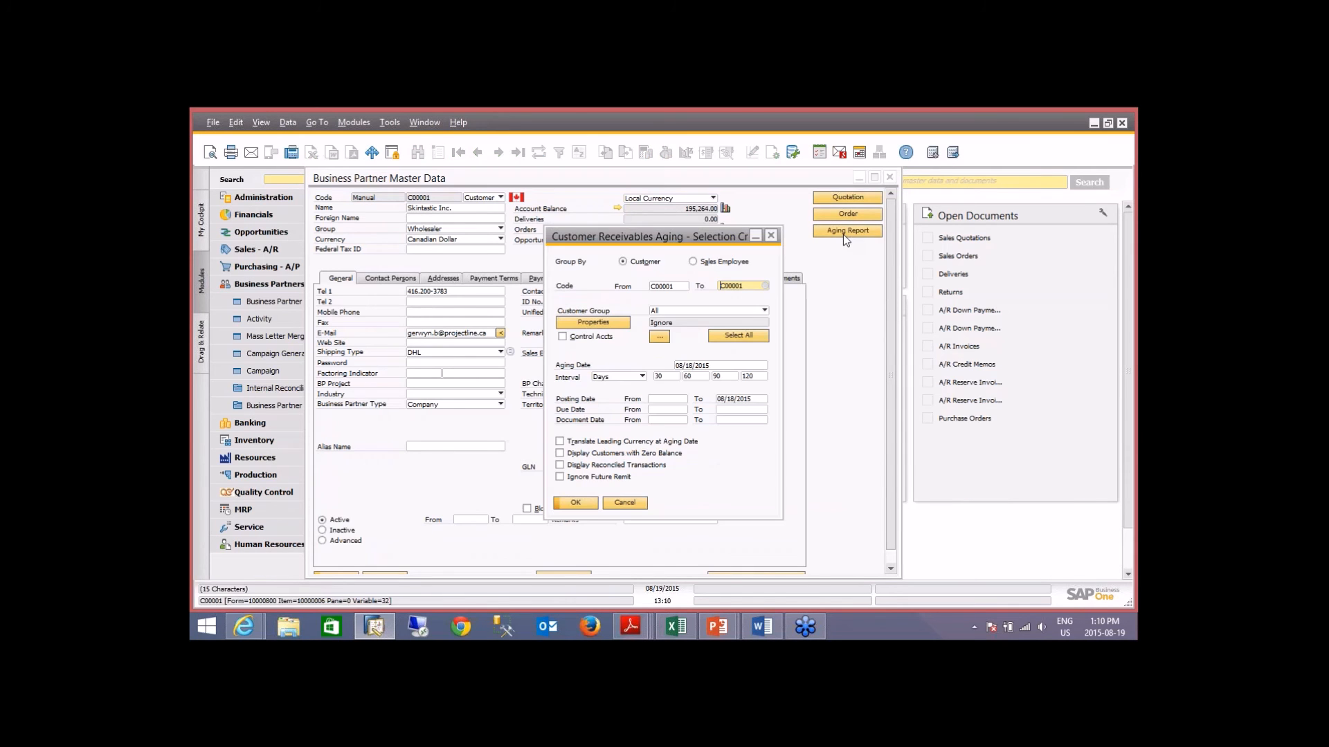
click(772, 237)
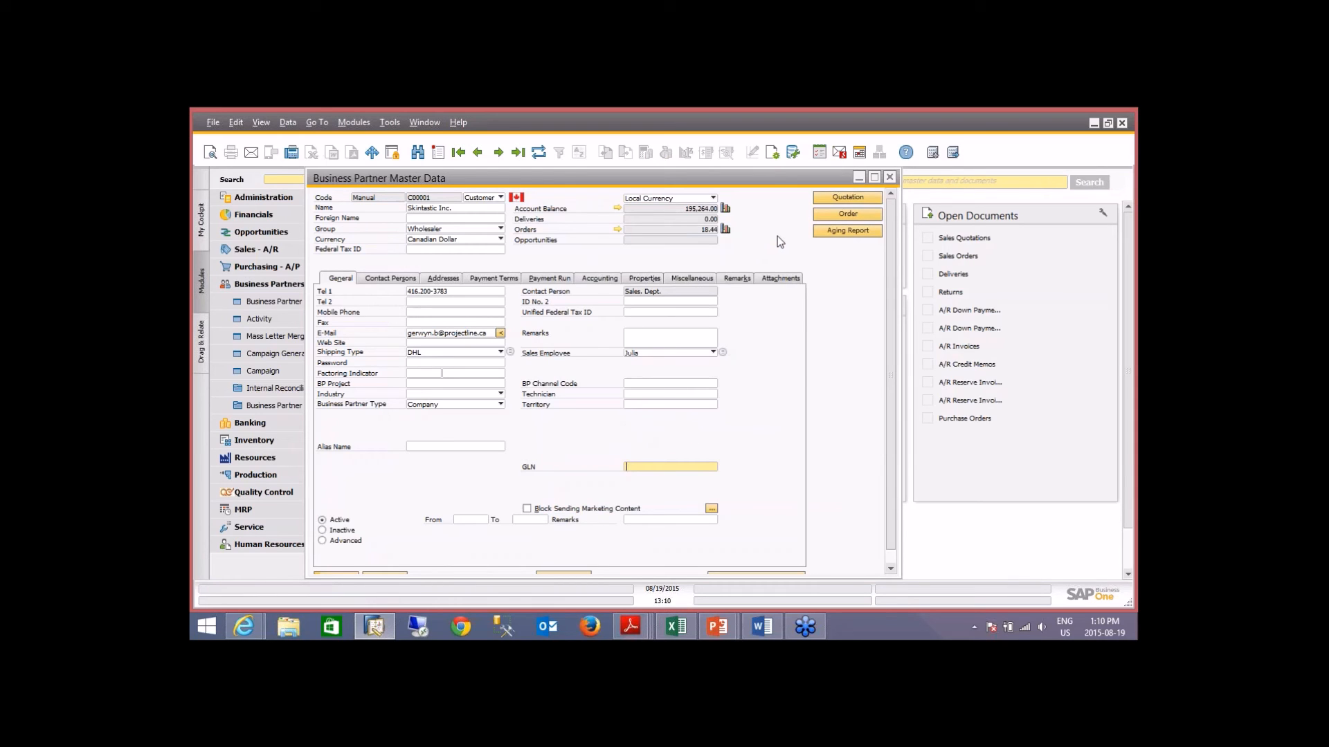
Step: Open the function button configuration for Business Partner Master Data and set the fourth button's function to Sales opportunity
right_click(826, 265)
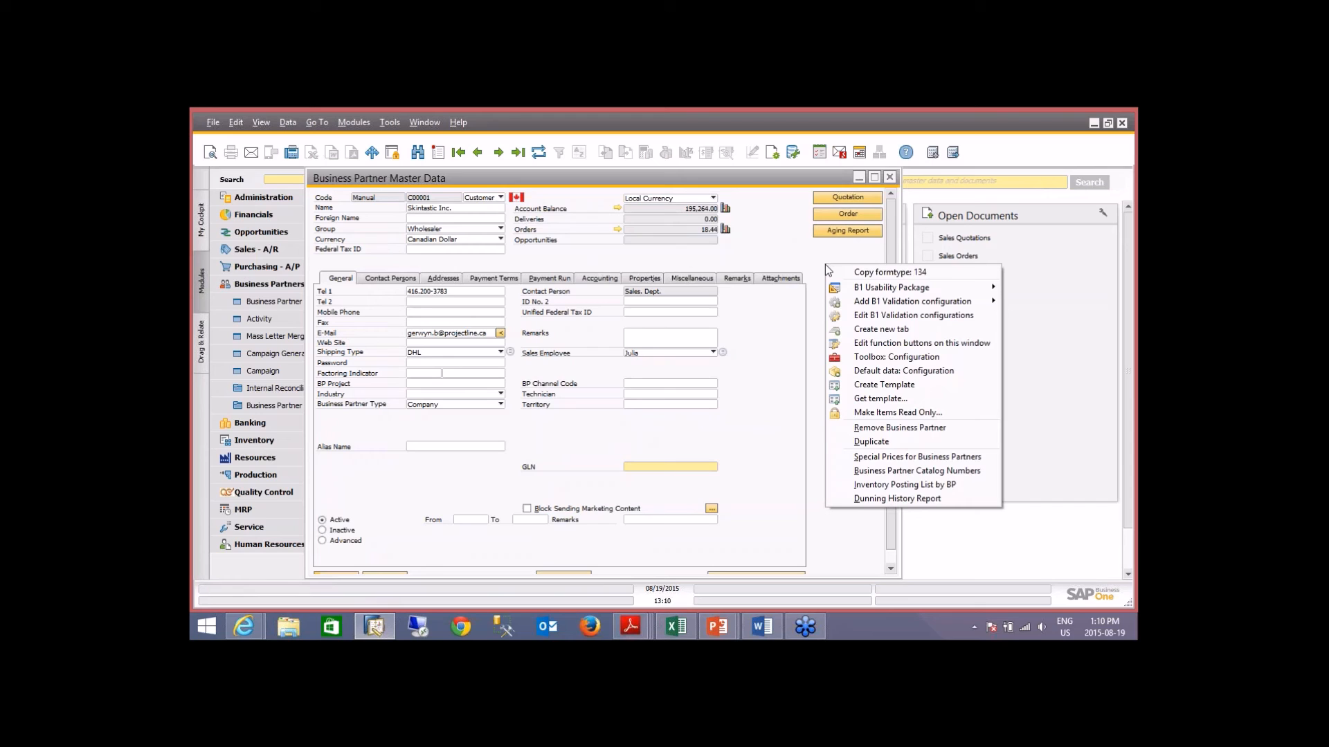
click(866, 346)
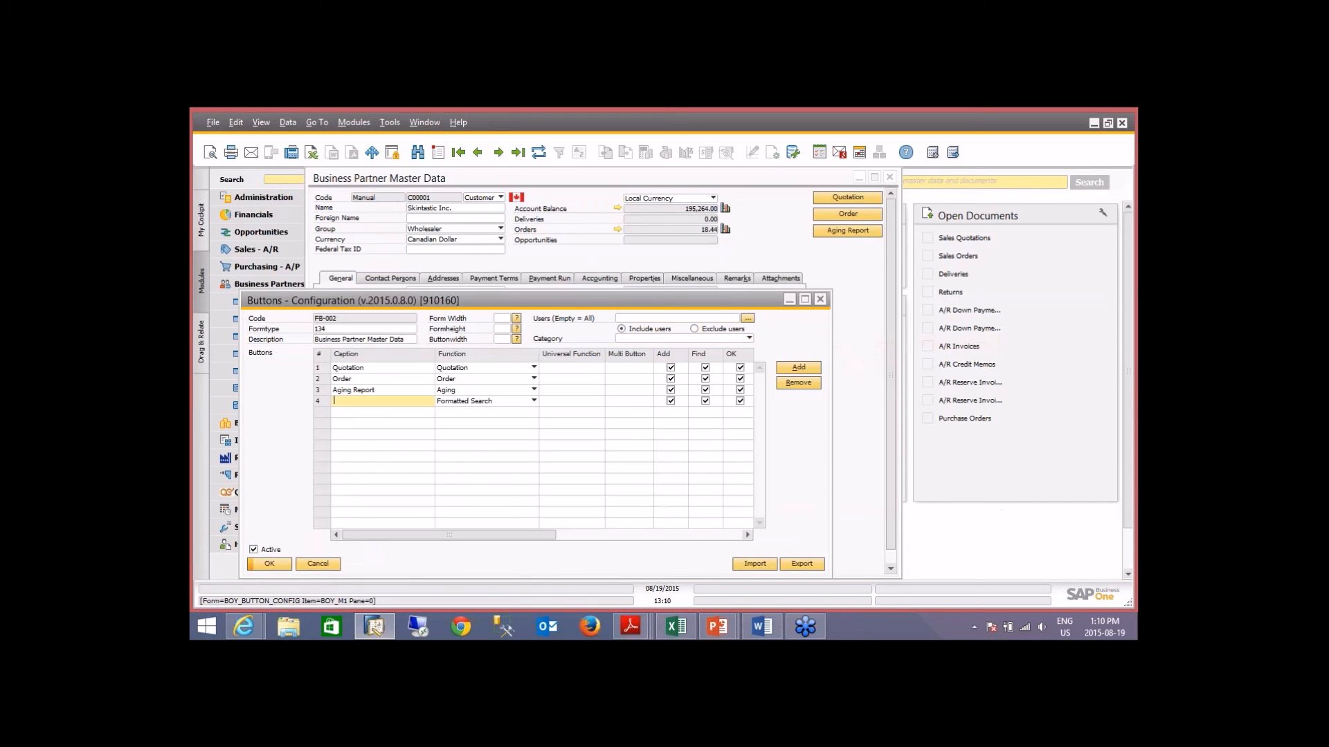
click(481, 406)
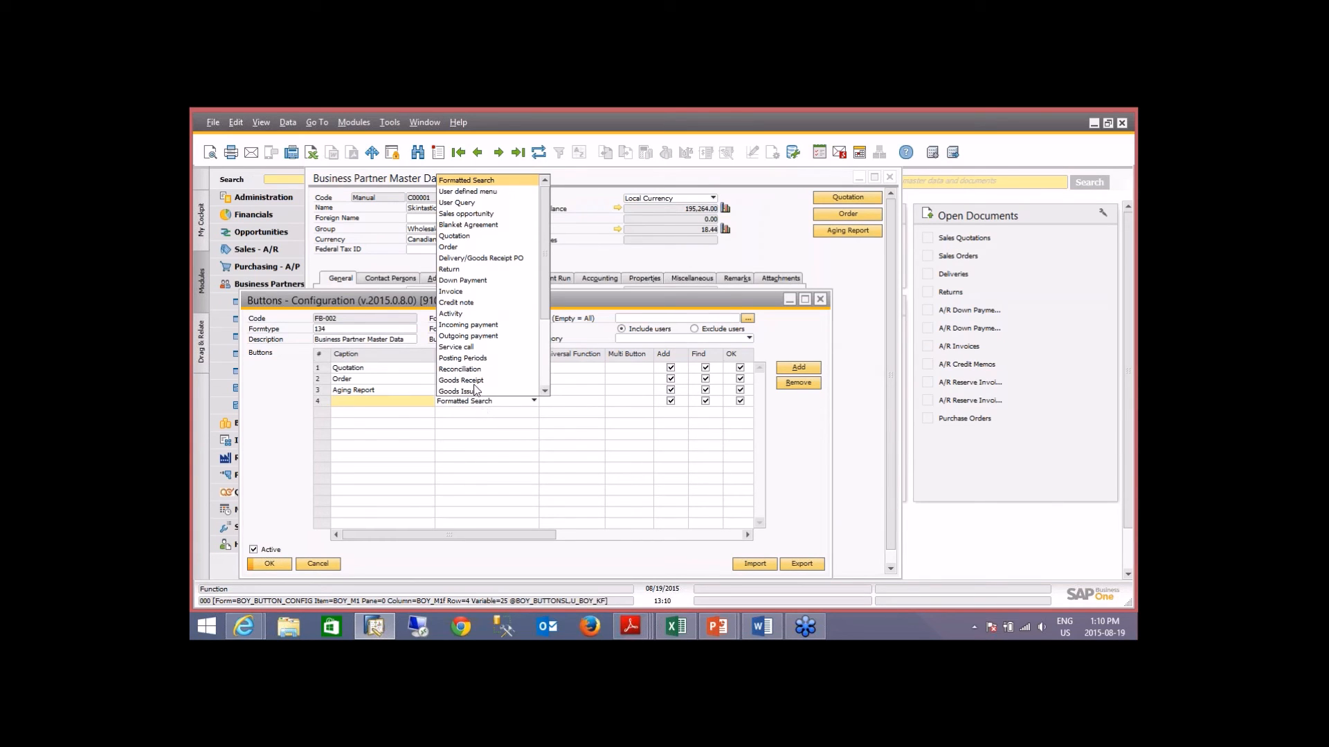
click(472, 214)
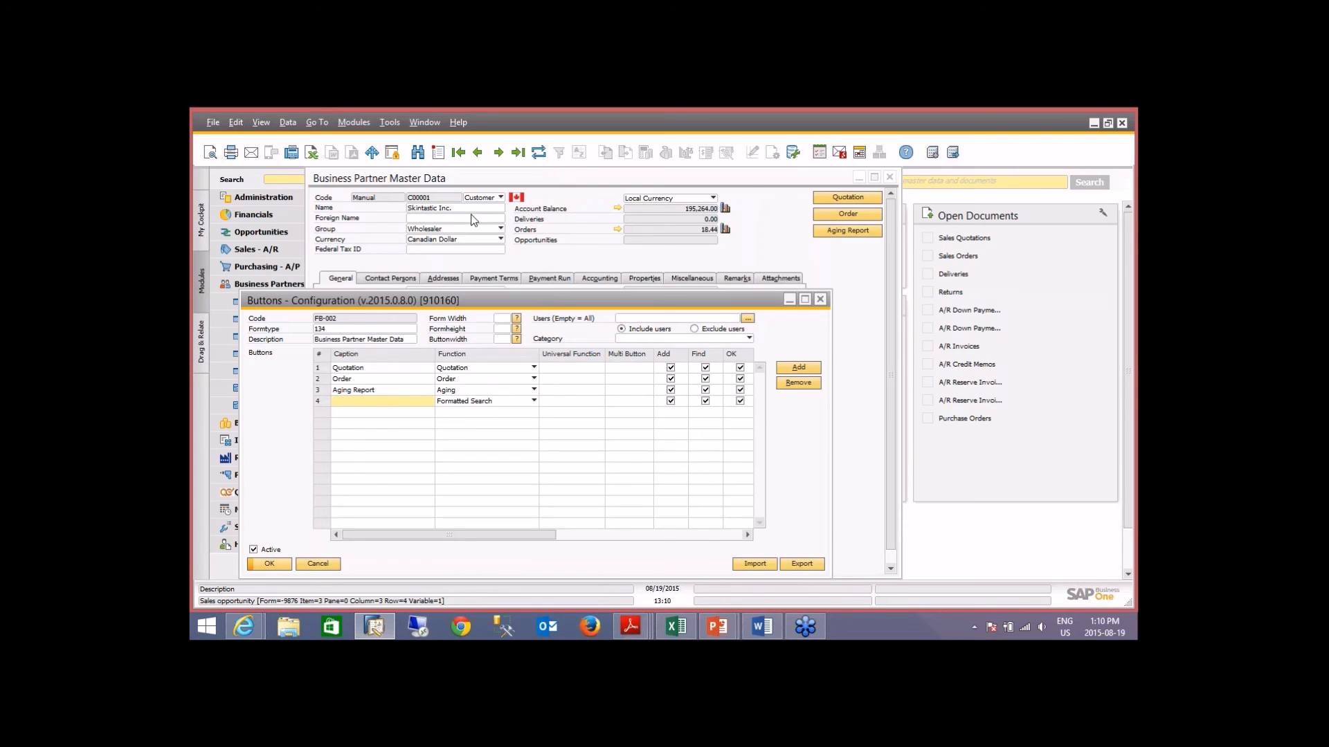
Step: Caption the fourth function button "Sales Opportunity" and save the button configuration
click(382, 404)
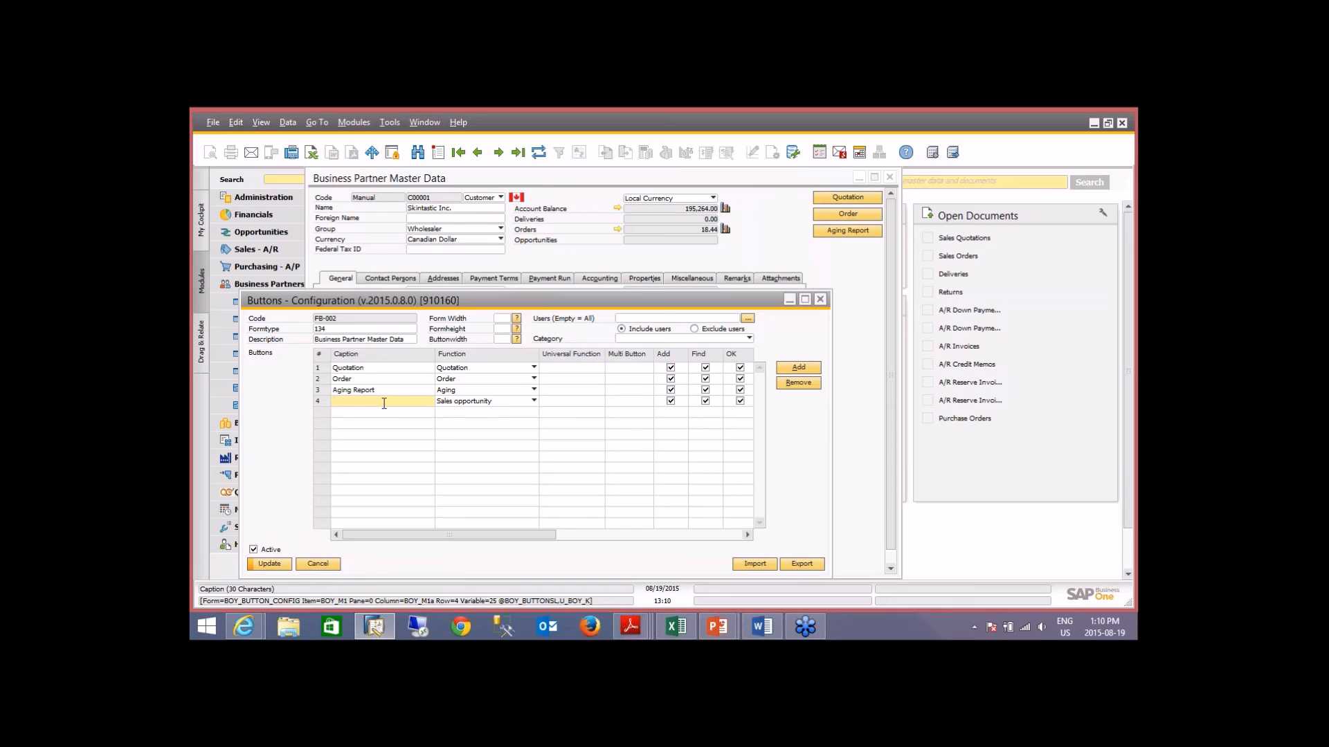
text(sALES)
key(Caps_Lock)
key(BackSpace)
key(BackSpace)
key(BackSpace)
key(BackSpace)
key(BackSpace)
key(BackSpace)
text(Sales )
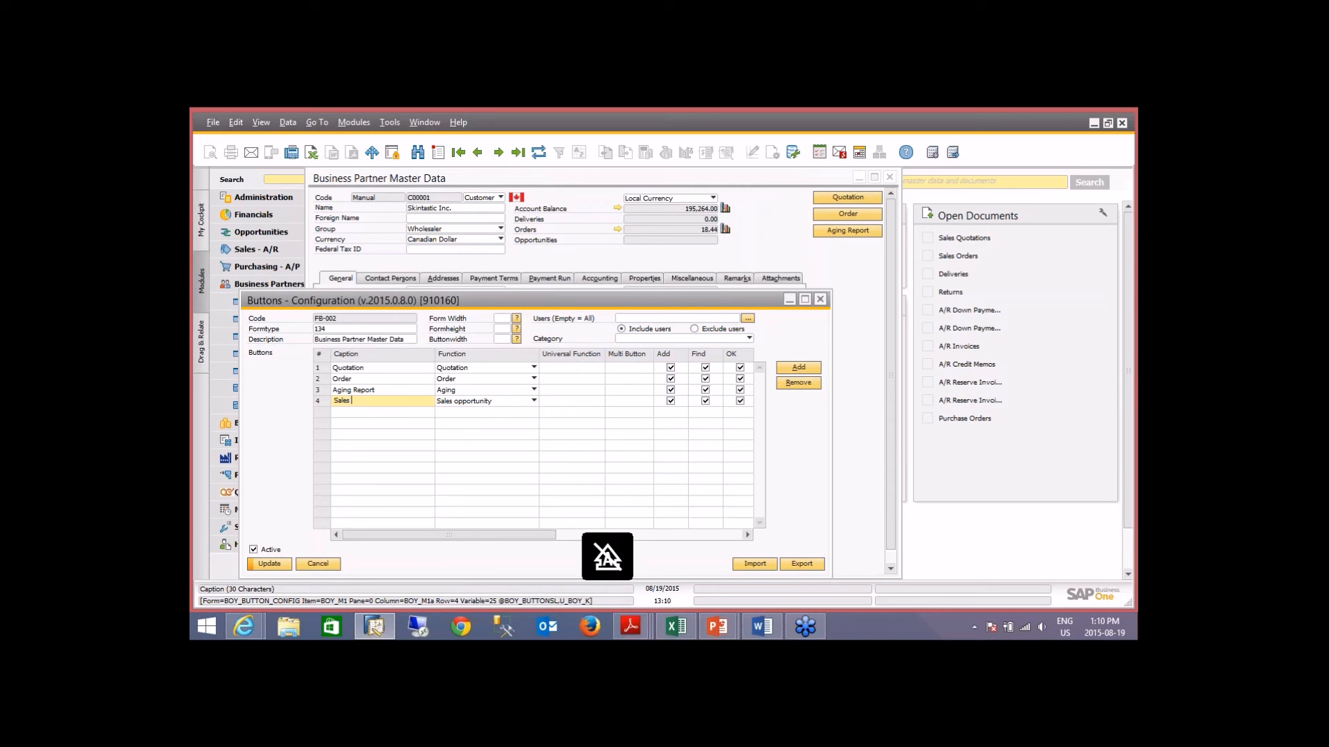
text(Opportunity)
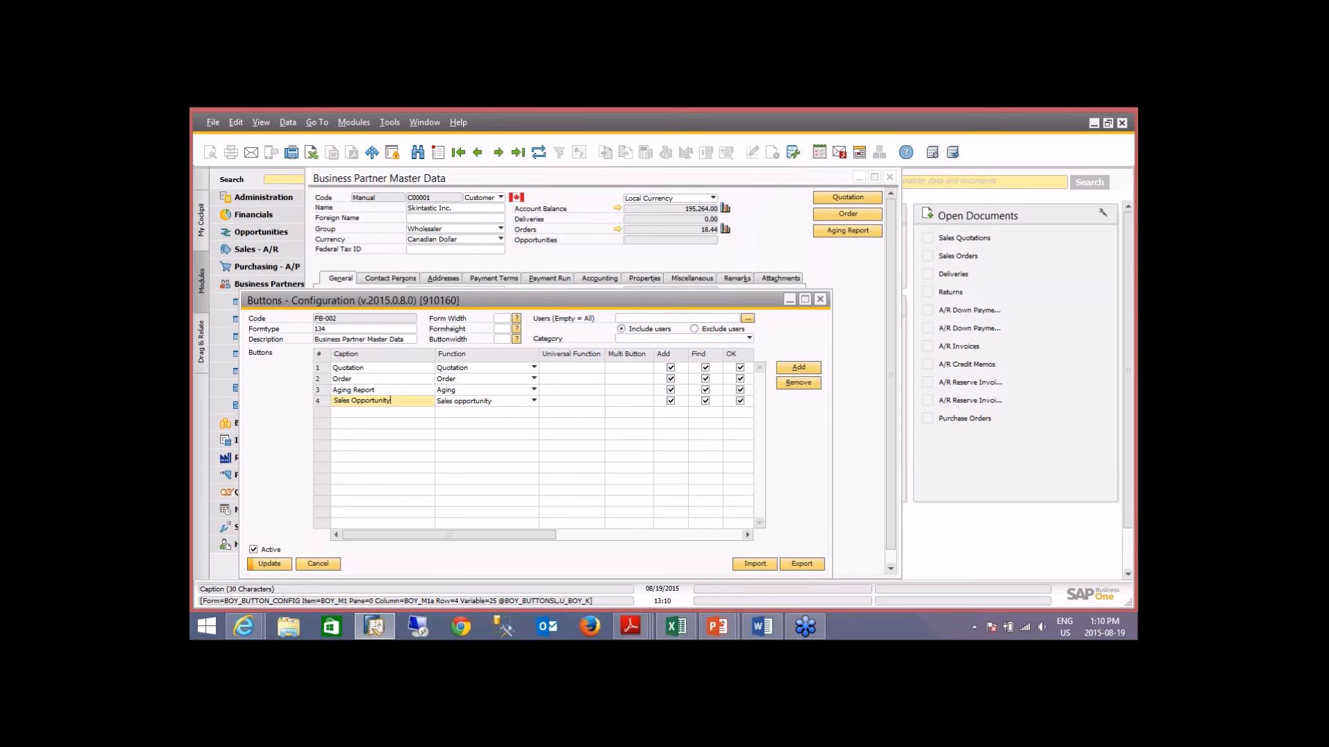
click(269, 565)
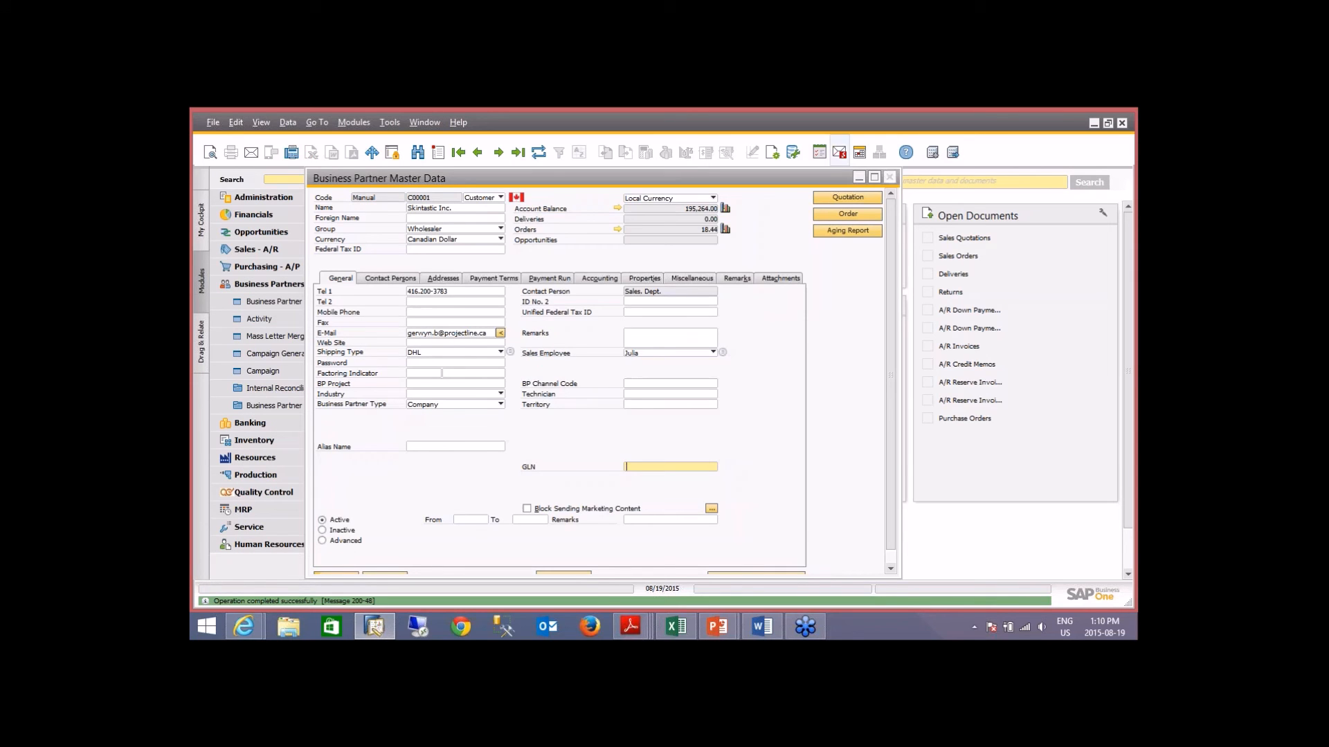
Step: Reopen the Skintastic Inc. business partner record, try the Sales Opportunity function button and cancel the prefilled opportunity
click(890, 177)
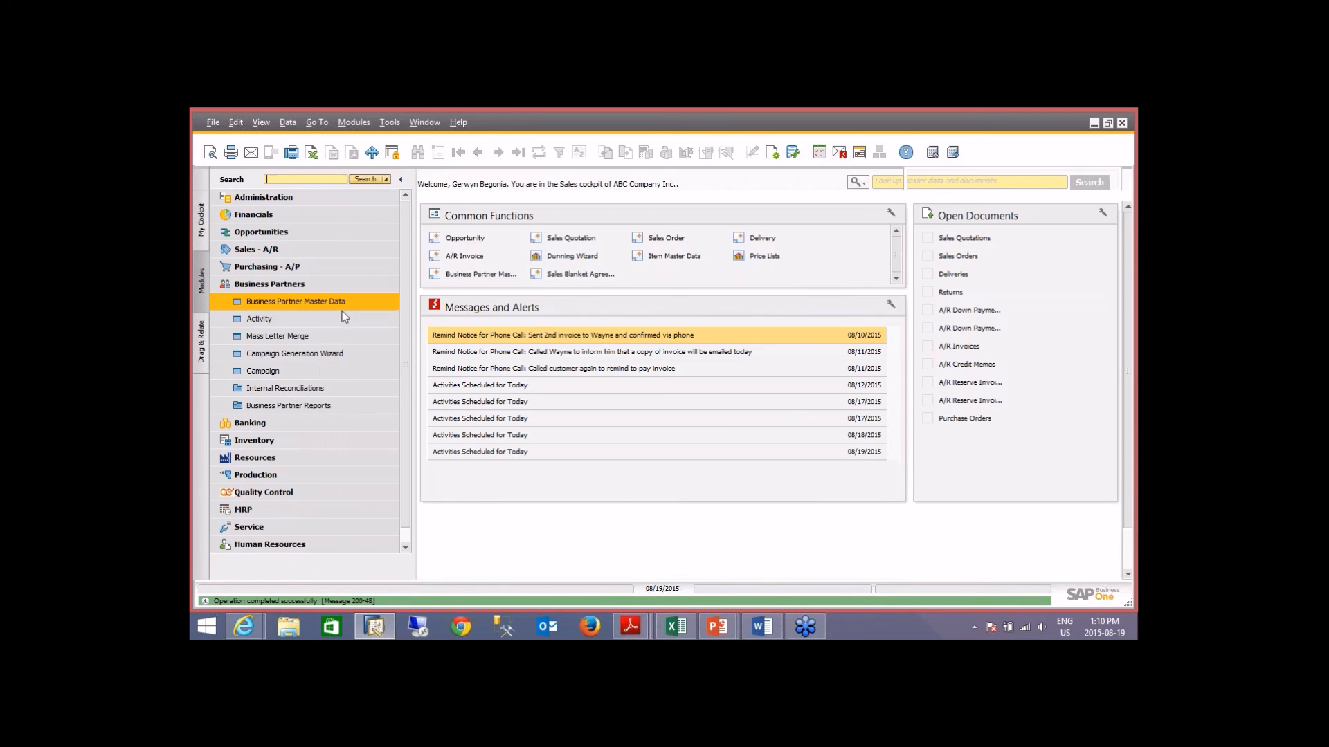
click(342, 308)
click(498, 153)
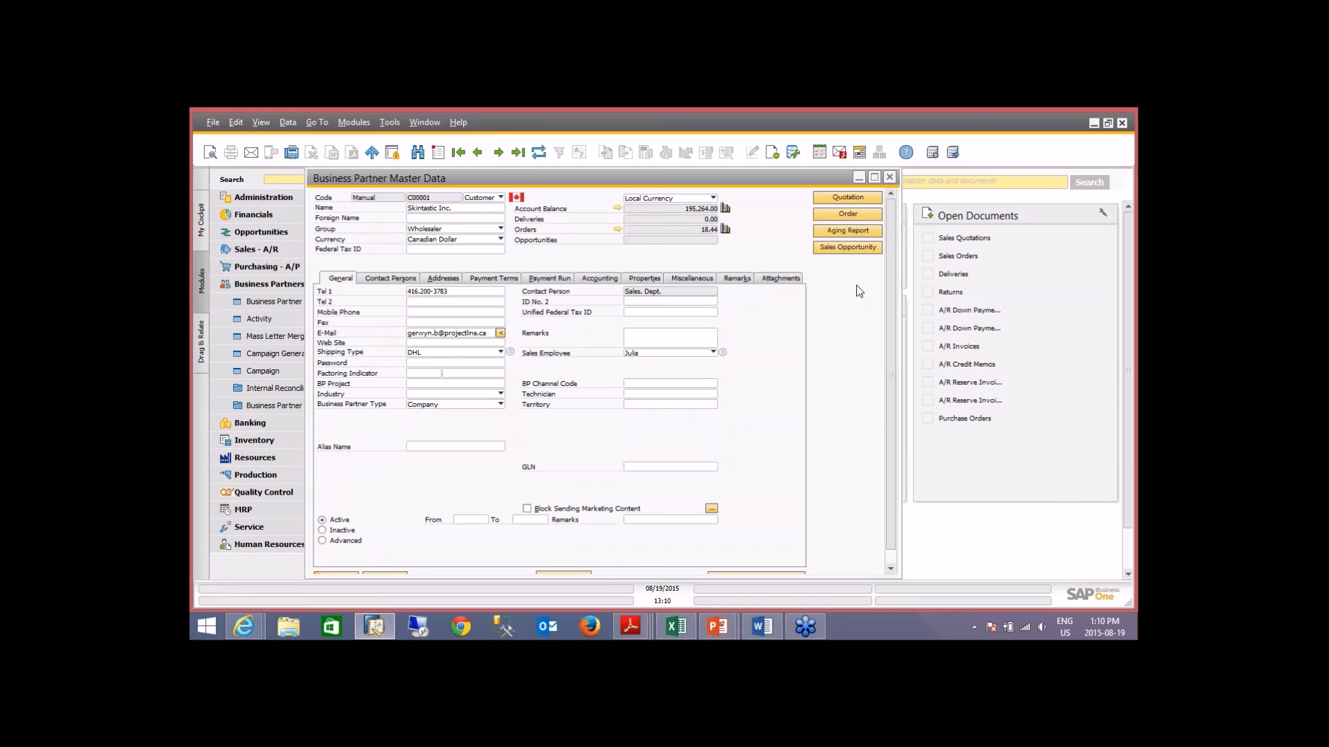
click(841, 247)
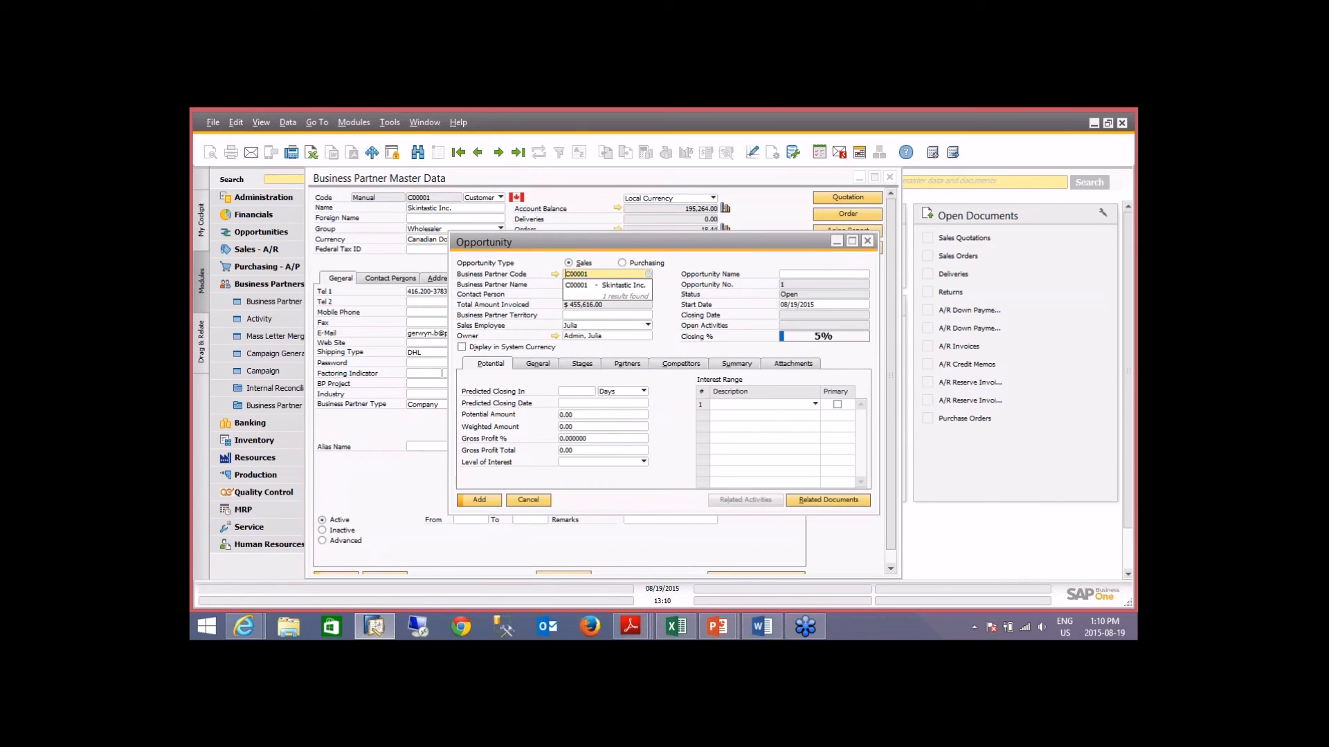
click(540, 500)
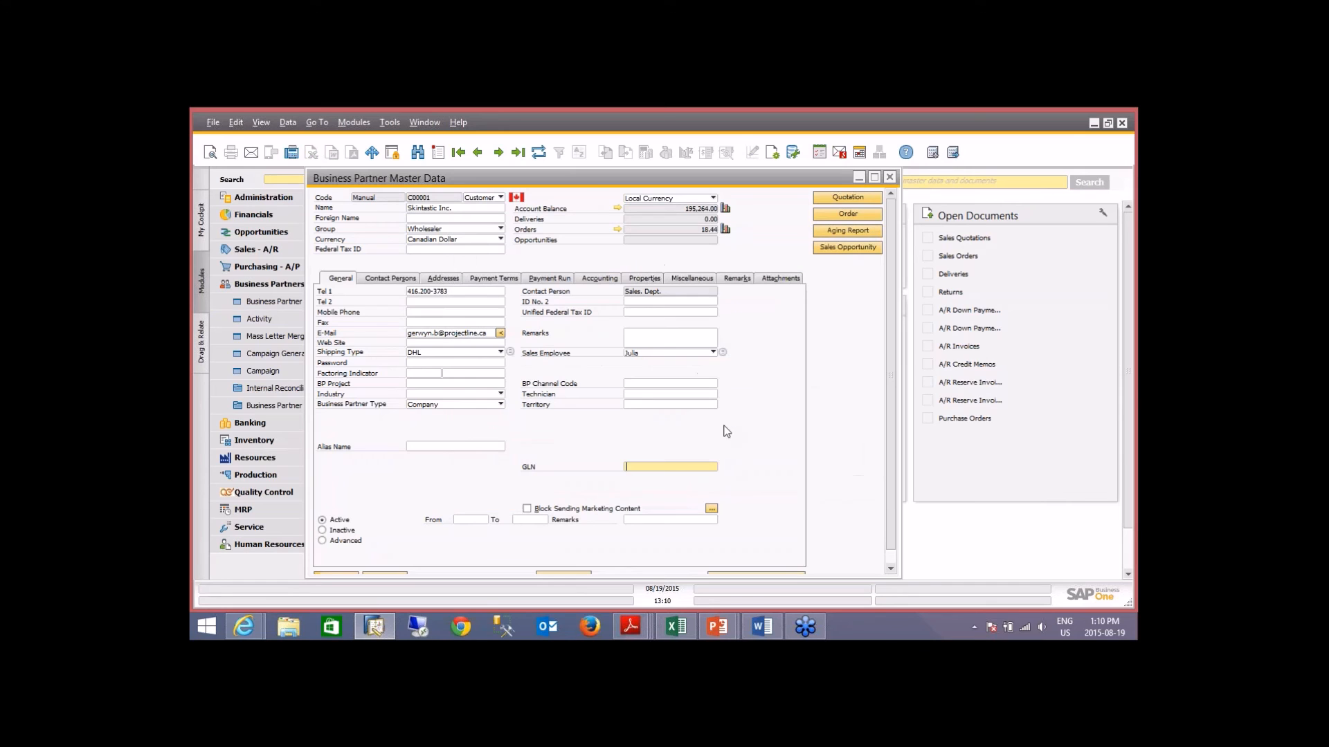
right_click(824, 294)
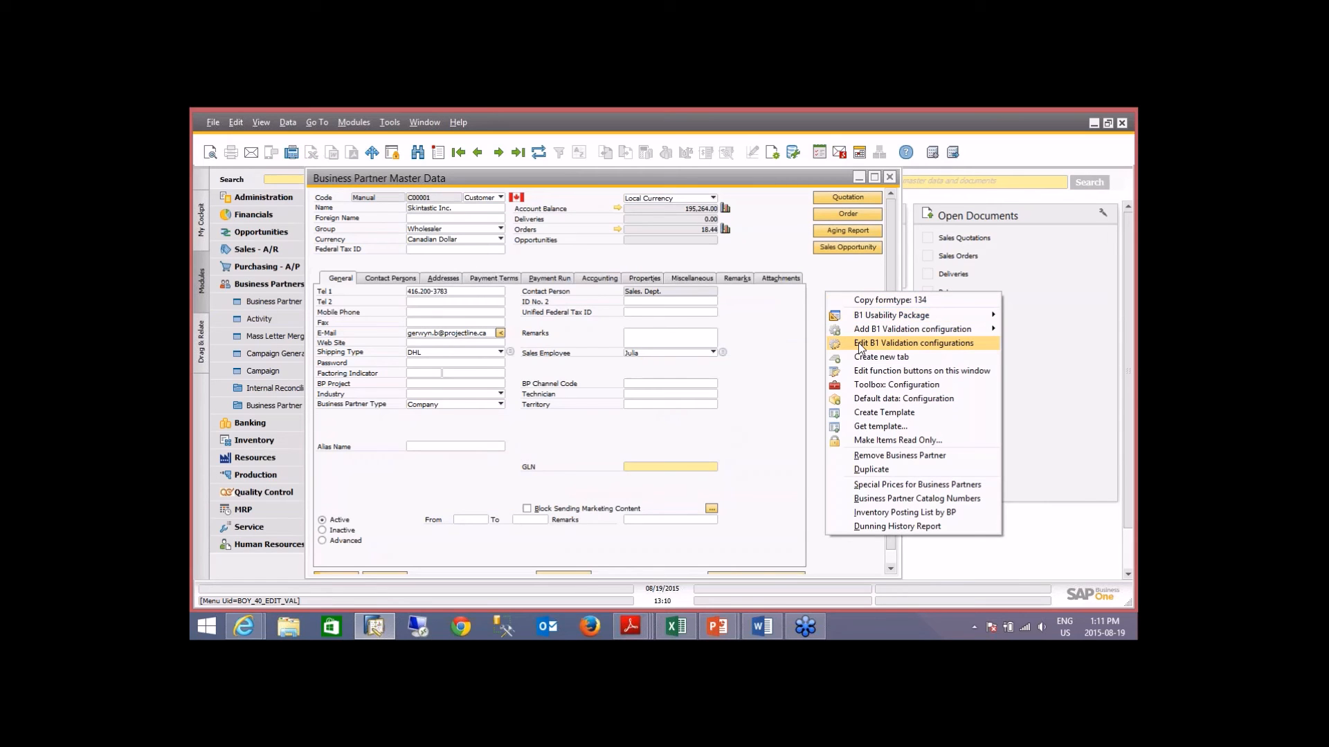
click(859, 344)
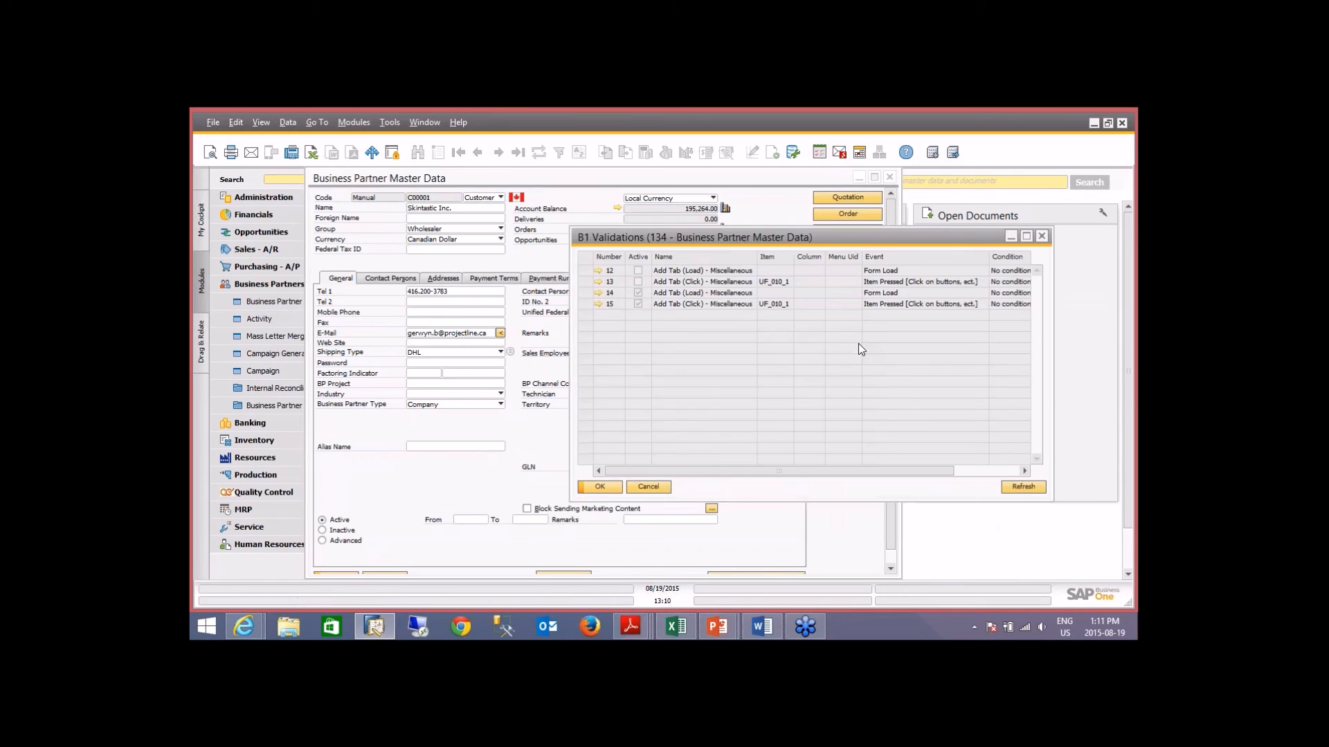
click(643, 488)
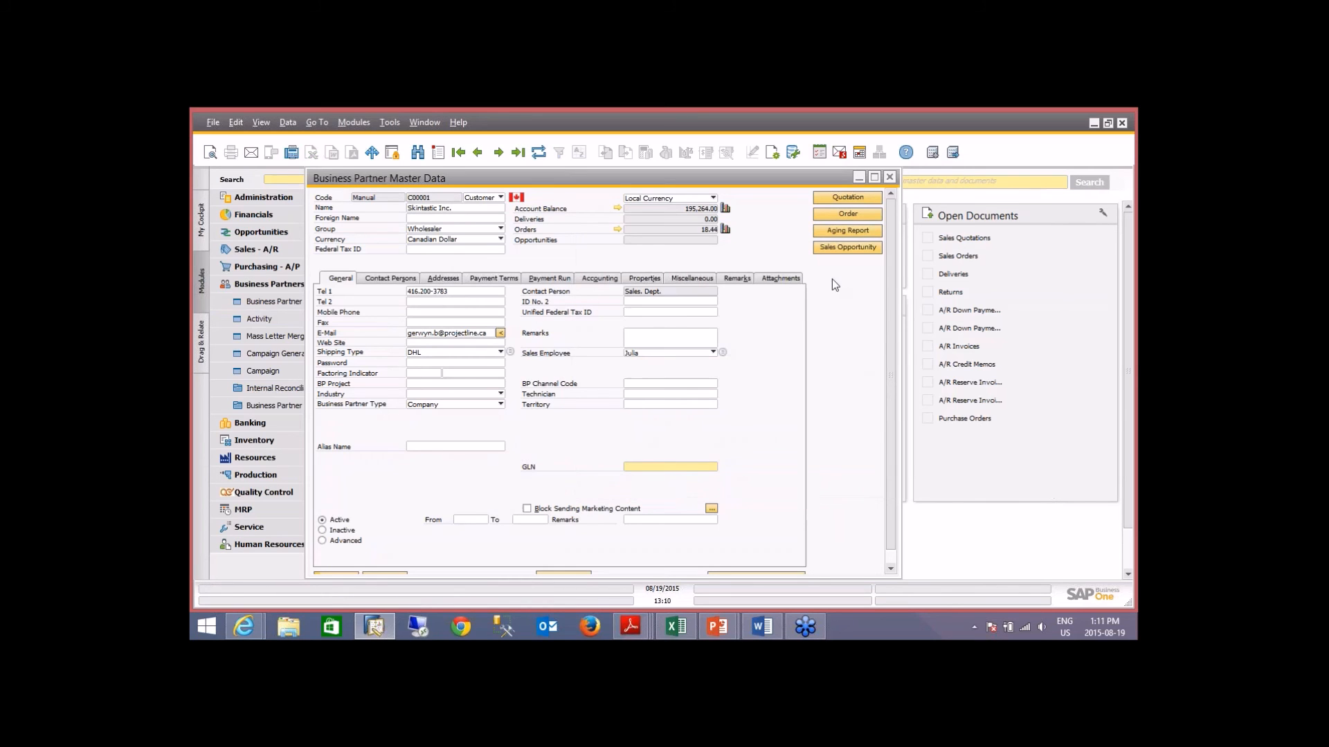
Step: Open the function button configuration for Business Partner Master Data and add a fifth button captioned "Google Directions"
right_click(751, 255)
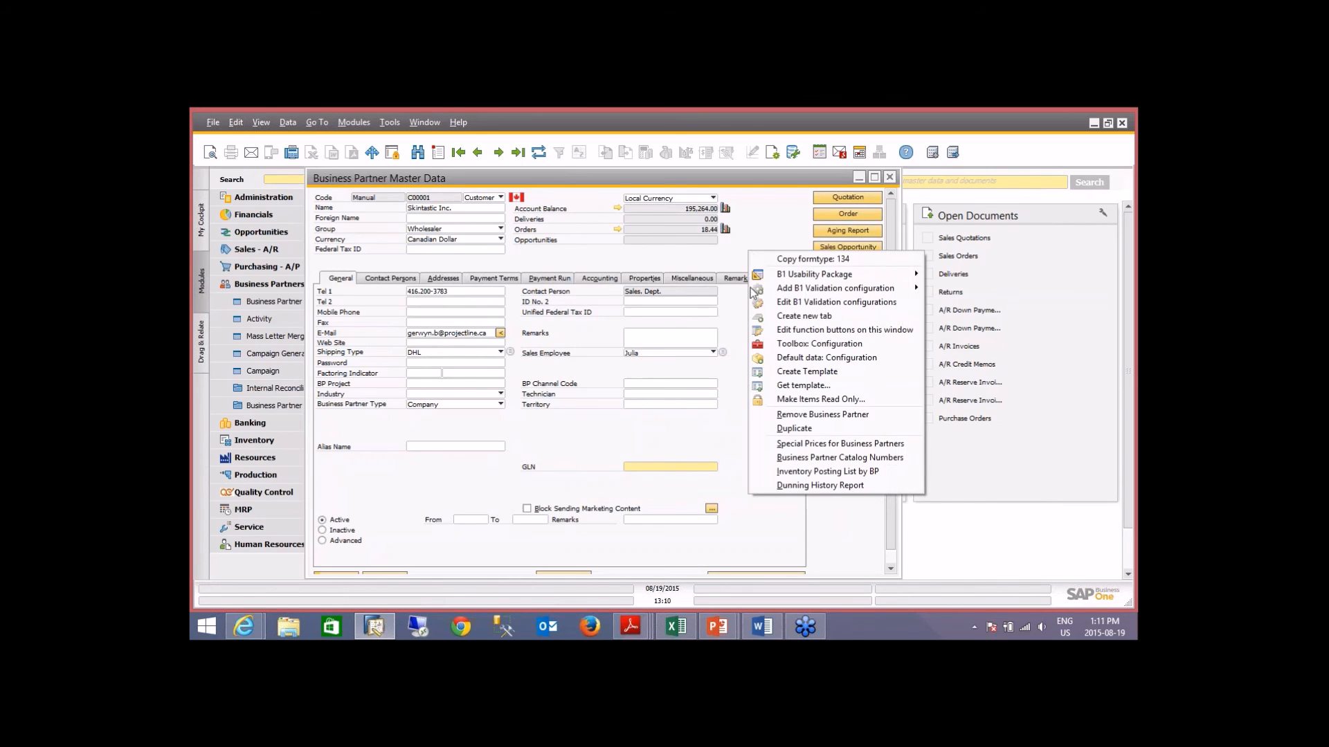
click(776, 331)
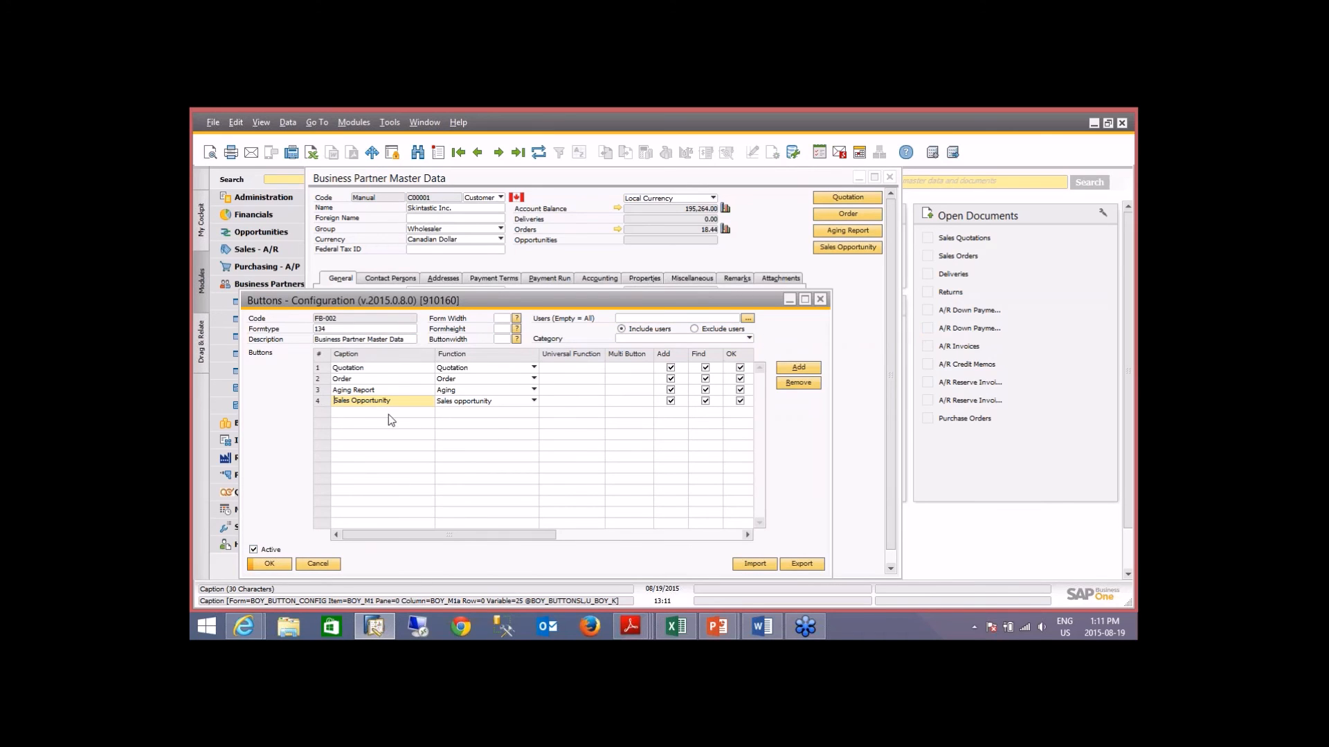
click(800, 368)
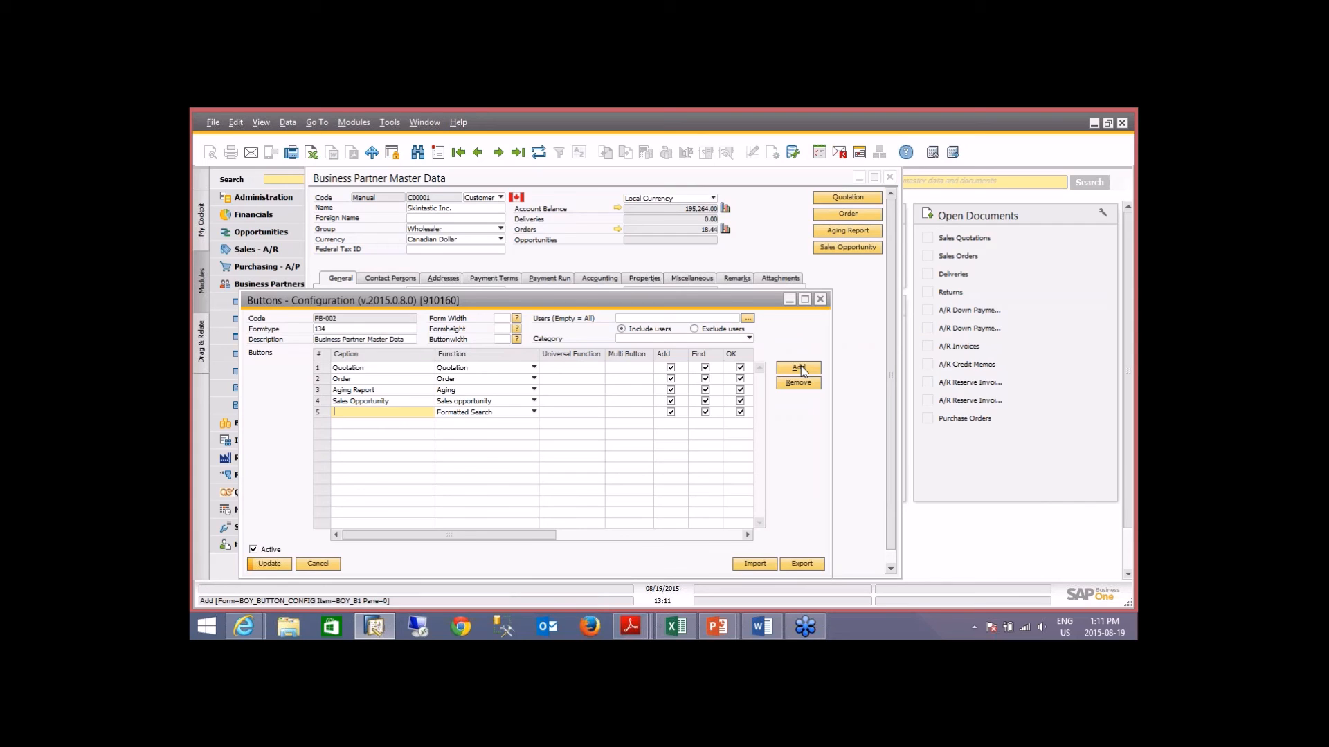
text(Google Directions)
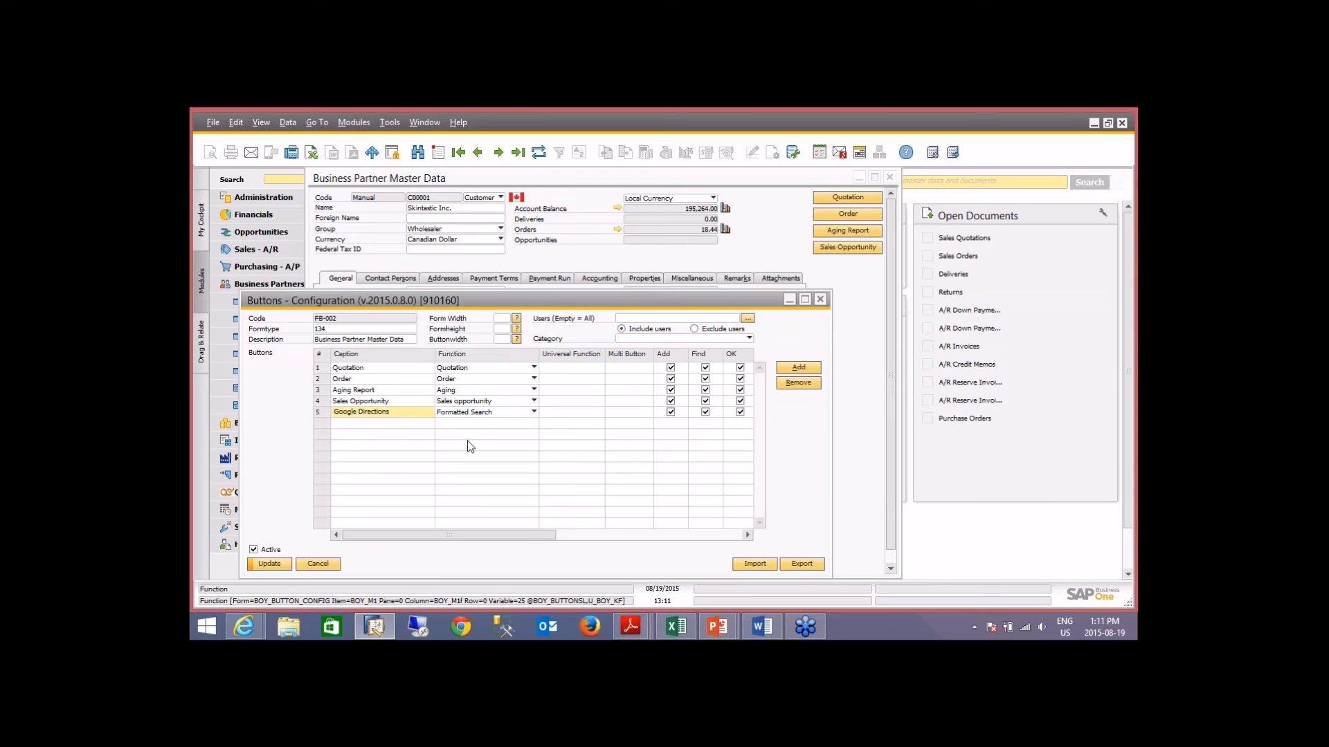
Step: Set the Google Directions button's function to External Launcher and update the button configuration
click(476, 415)
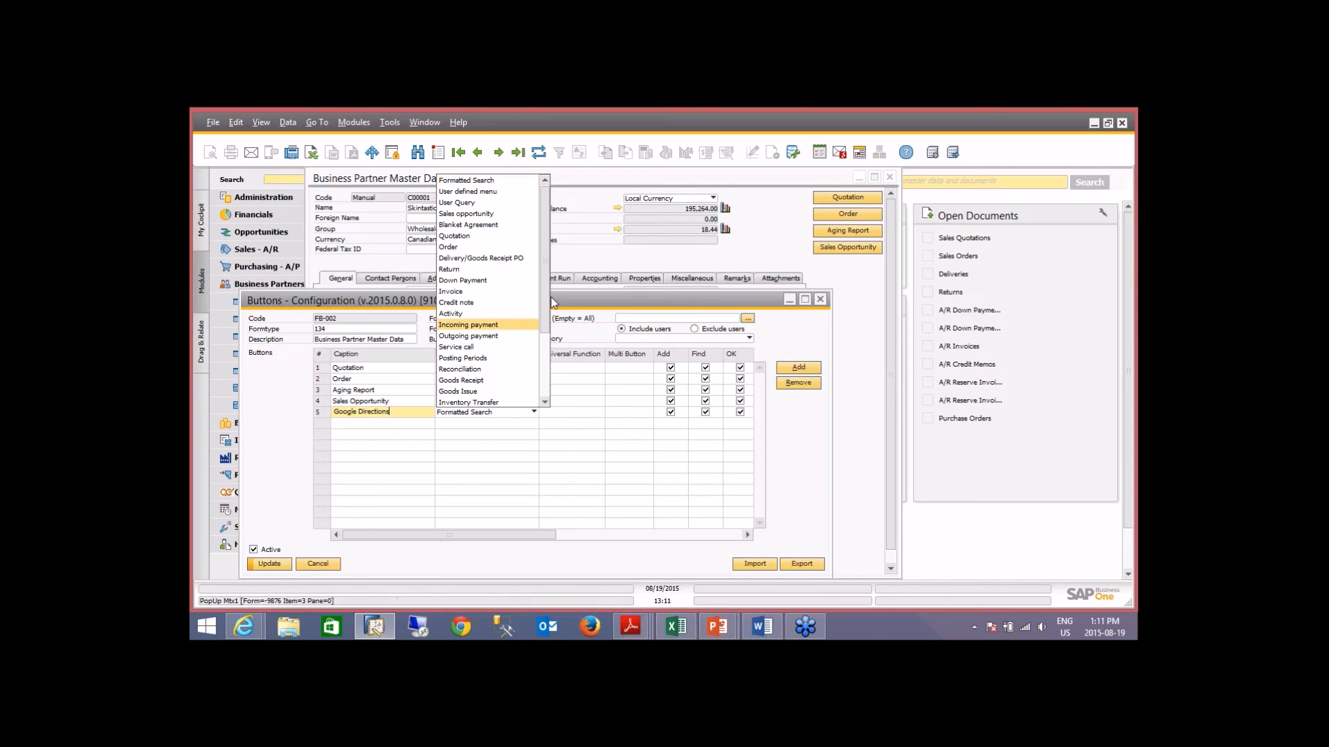
scroll(542, 358, down, 2)
drag(540, 355, 537, 377)
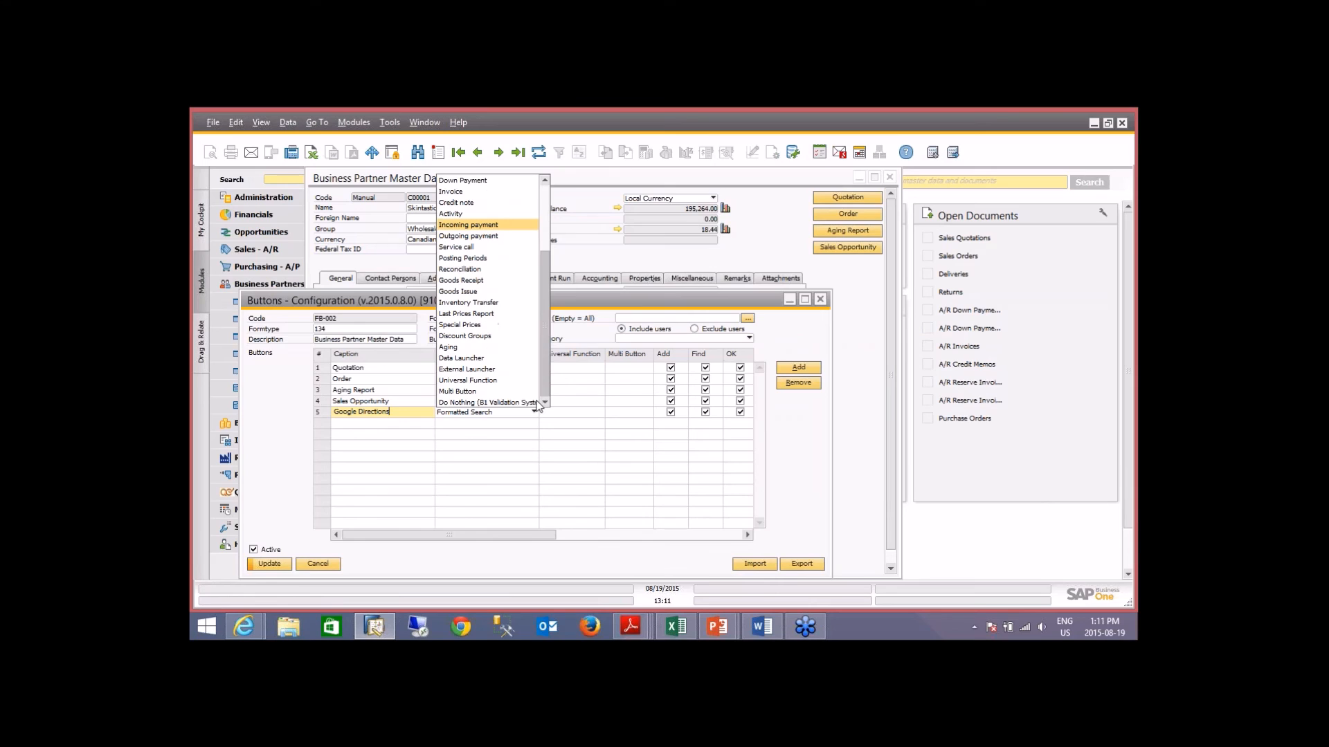
click(468, 371)
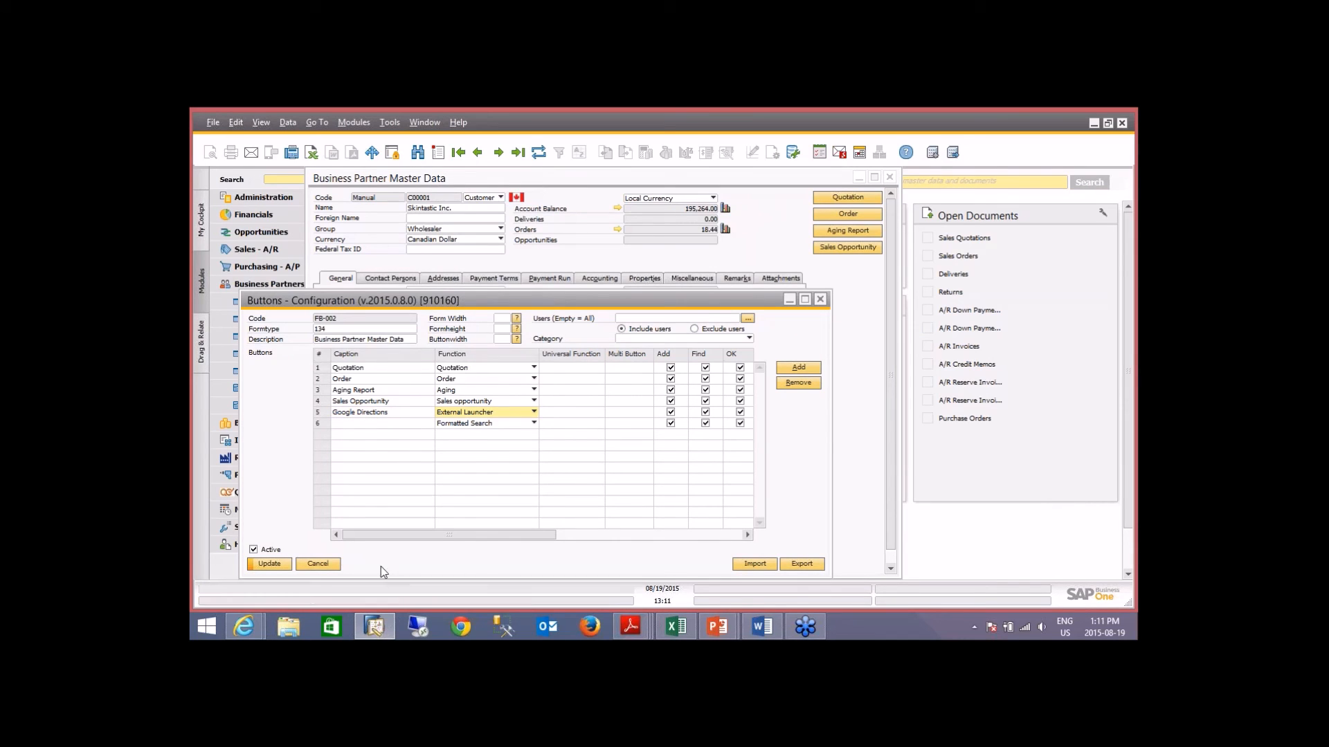
click(269, 564)
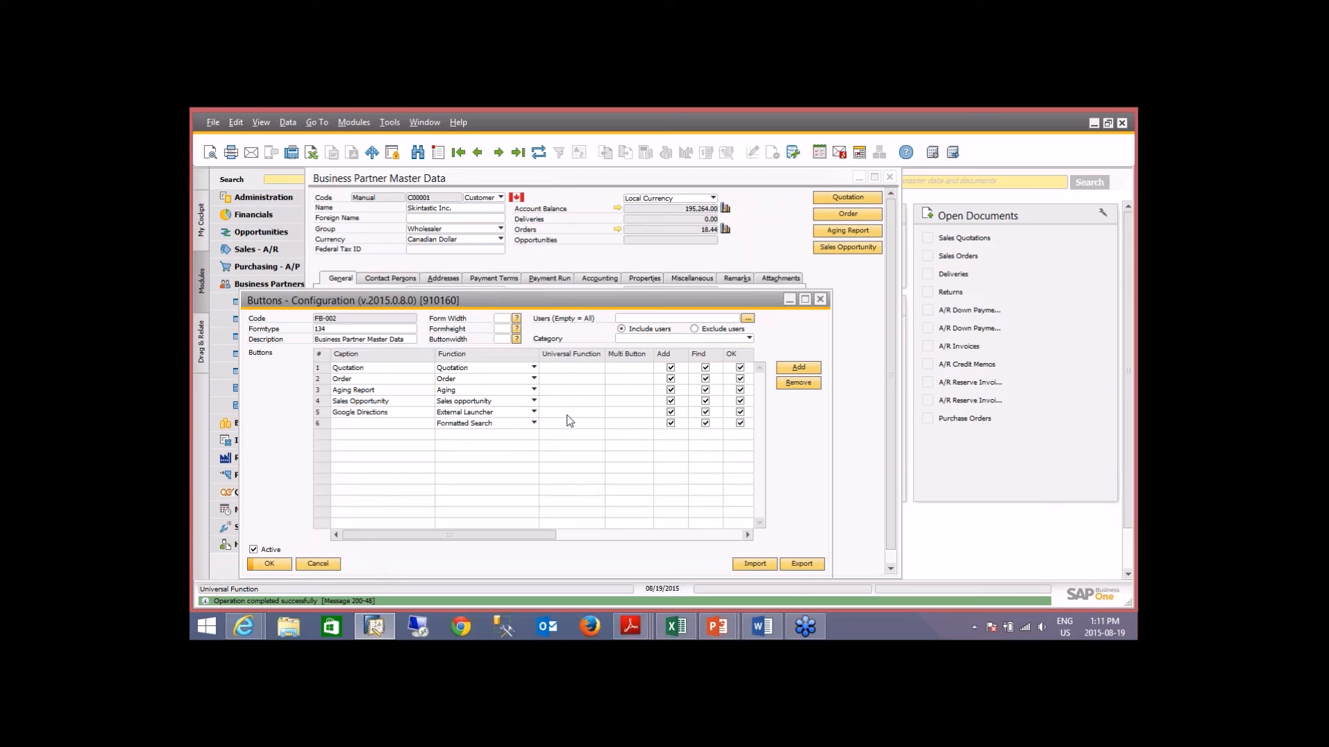
Step: Assign the existing universal function UF-008, Google Directions, to the fifth button
click(601, 413)
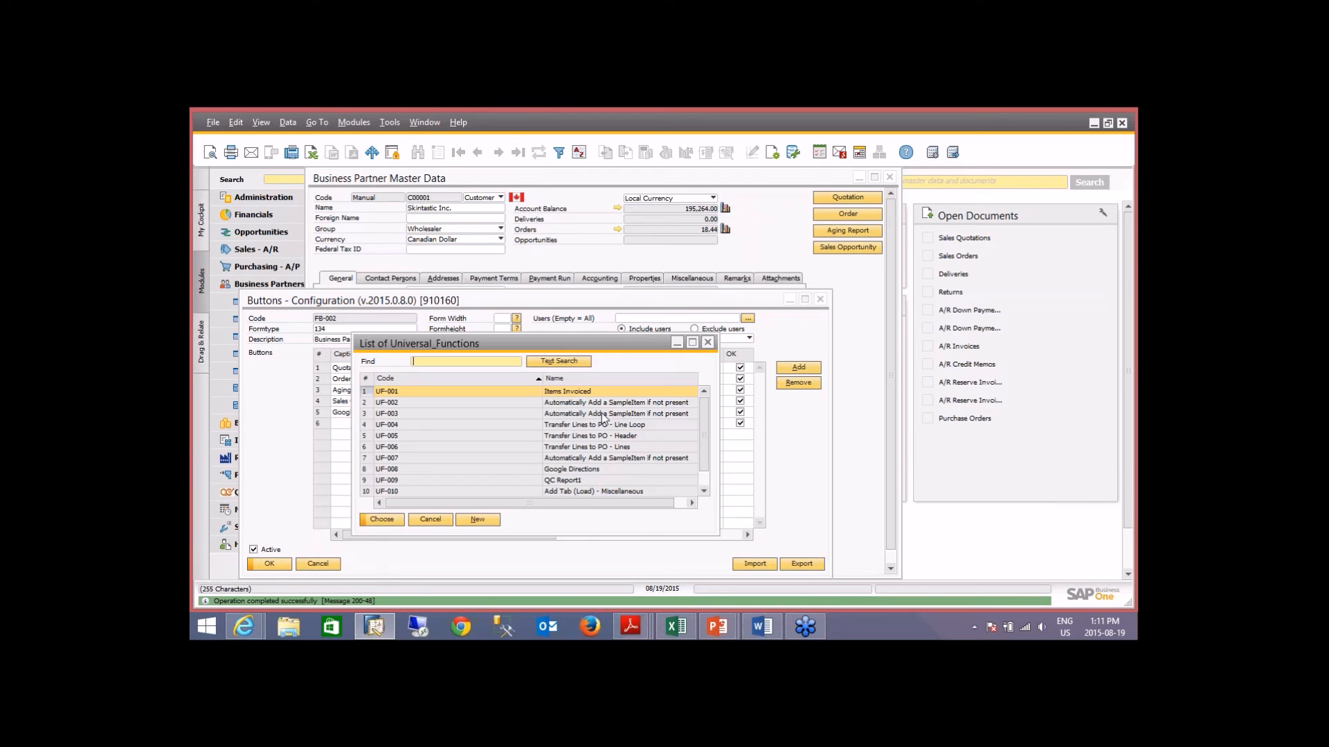
double_click(596, 470)
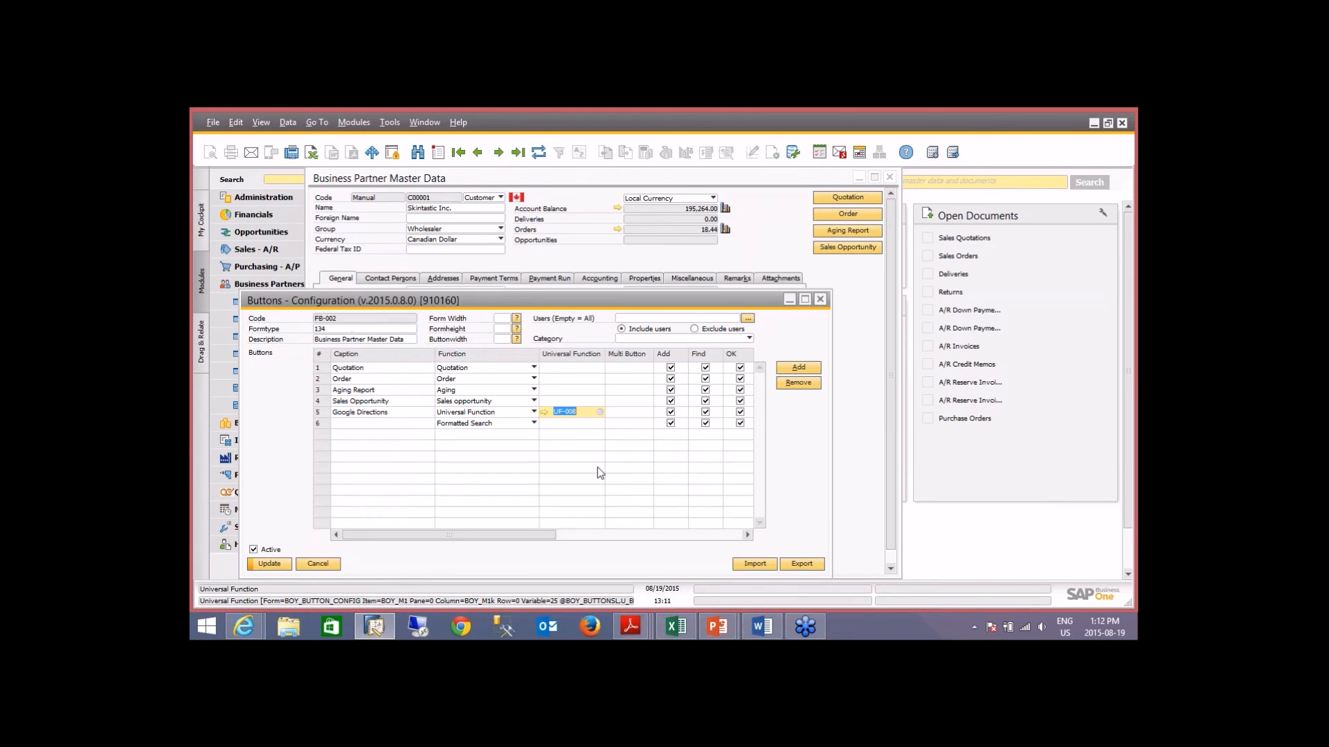
Step: Examine universal function UF-008's launched program and the full SQL map query in its arguments, and close its configuration
click(544, 413)
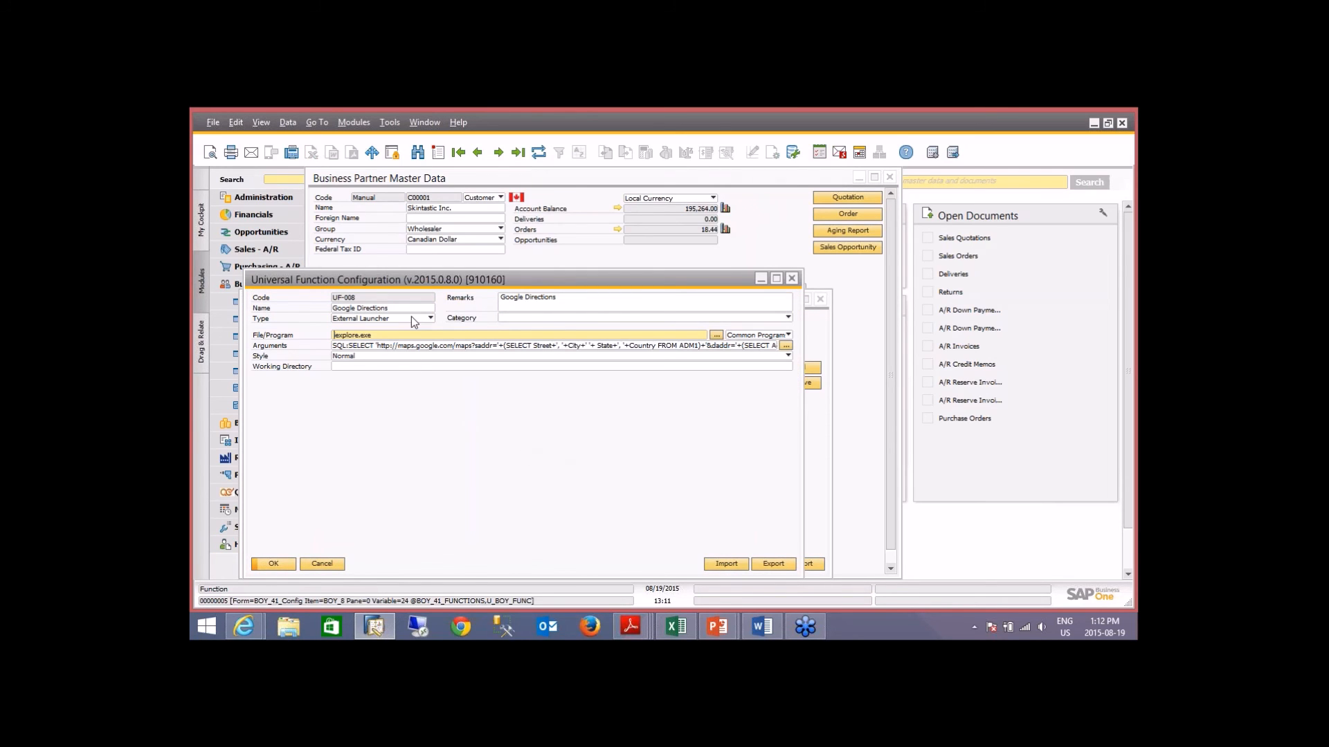
drag(394, 335, 298, 333)
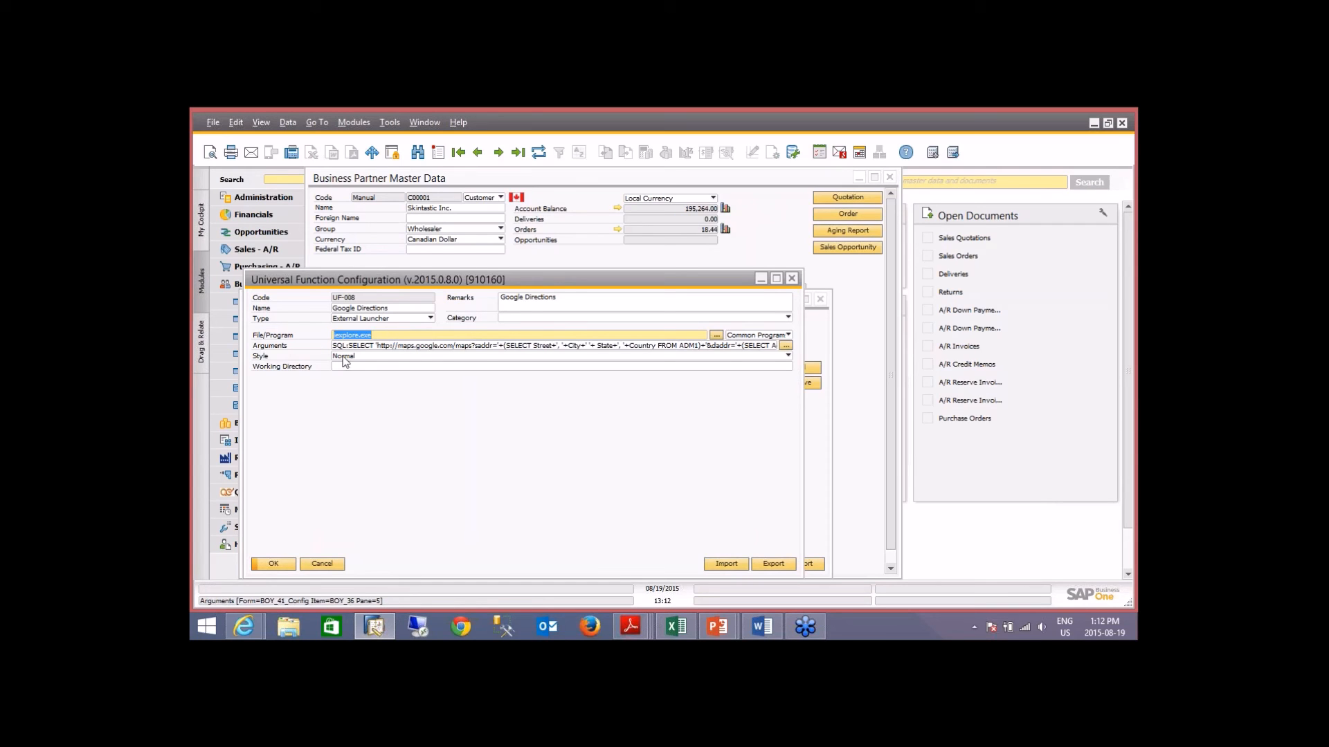
key(Tab)
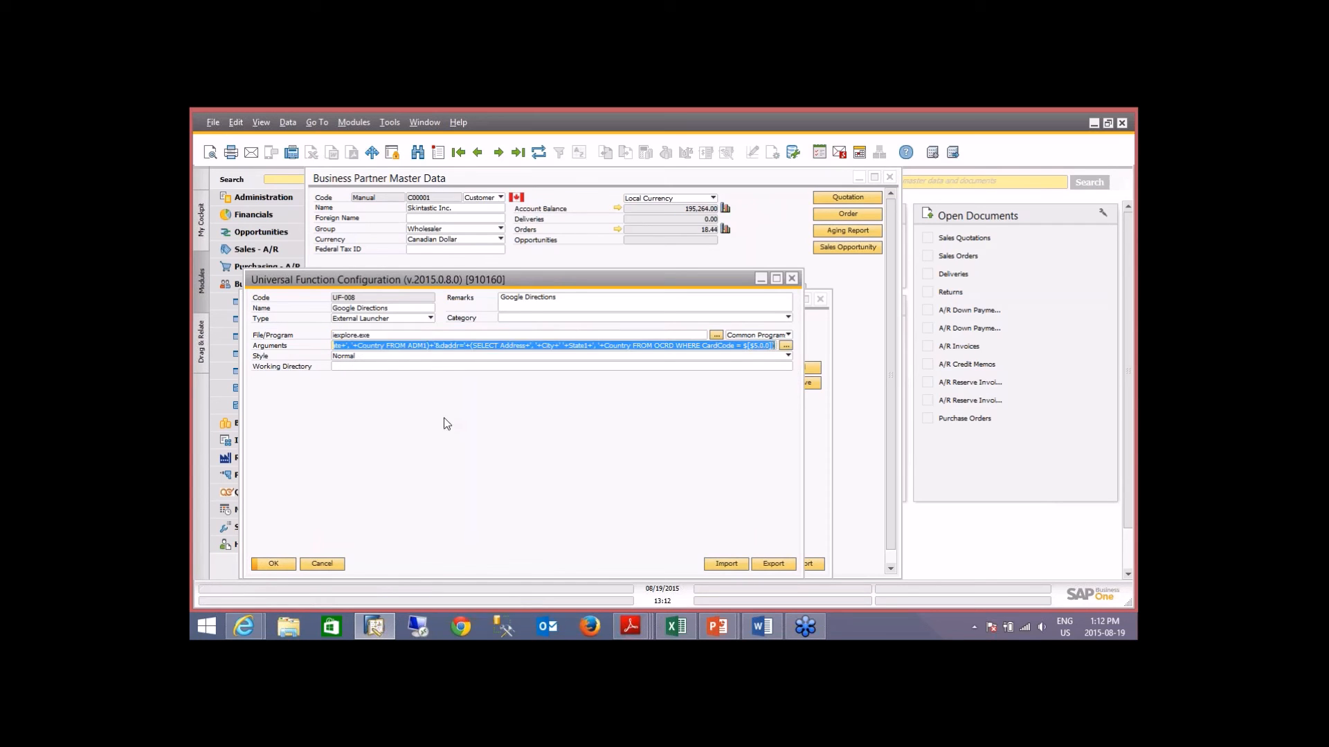
click(378, 347)
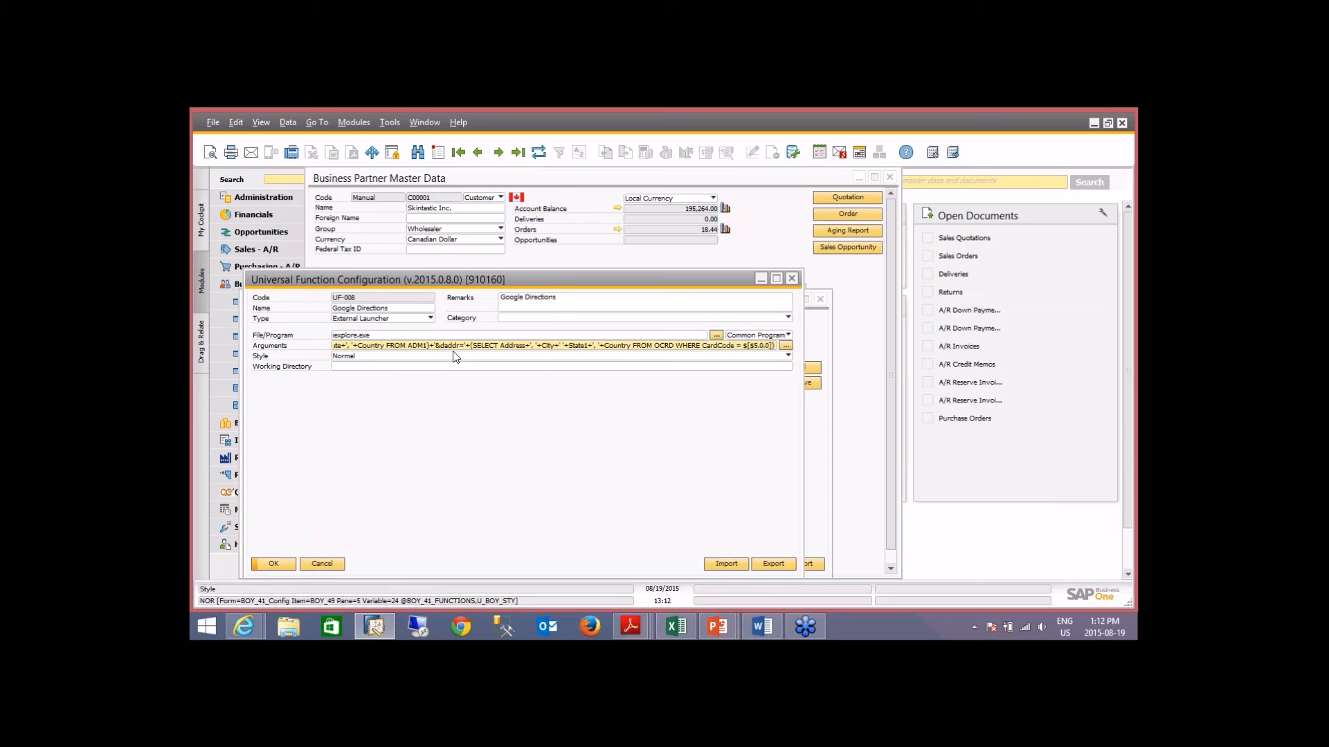
key(Left)
key(Left)
key(Left)
key(Left)
key(Left)
key(Left)
key(Left)
key(Left)
key(Left)
key(Left)
key(Left)
key(Left)
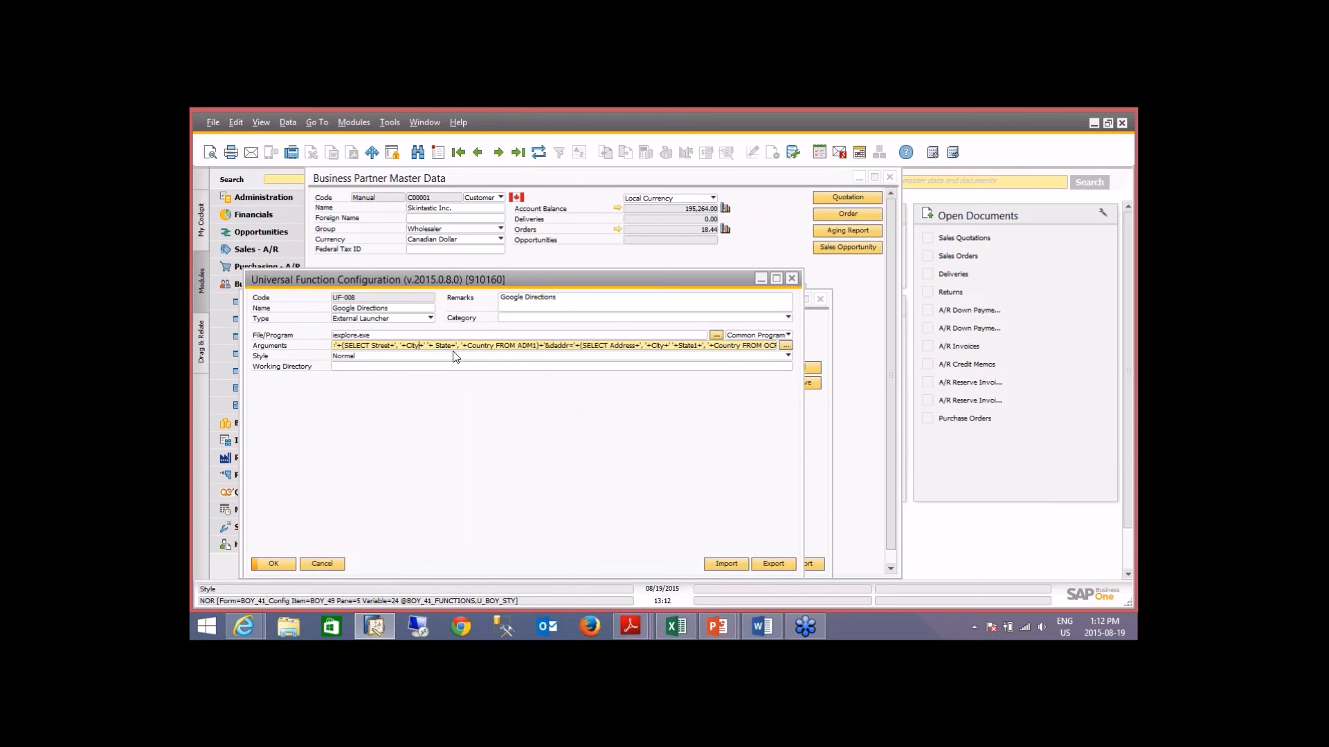
key(Left)
key(Left)
key(Left)
key(Left)
key(Left)
key(Left)
key(Left)
key(Left)
key(Left)
key(Left)
key(Left)
key(Left)
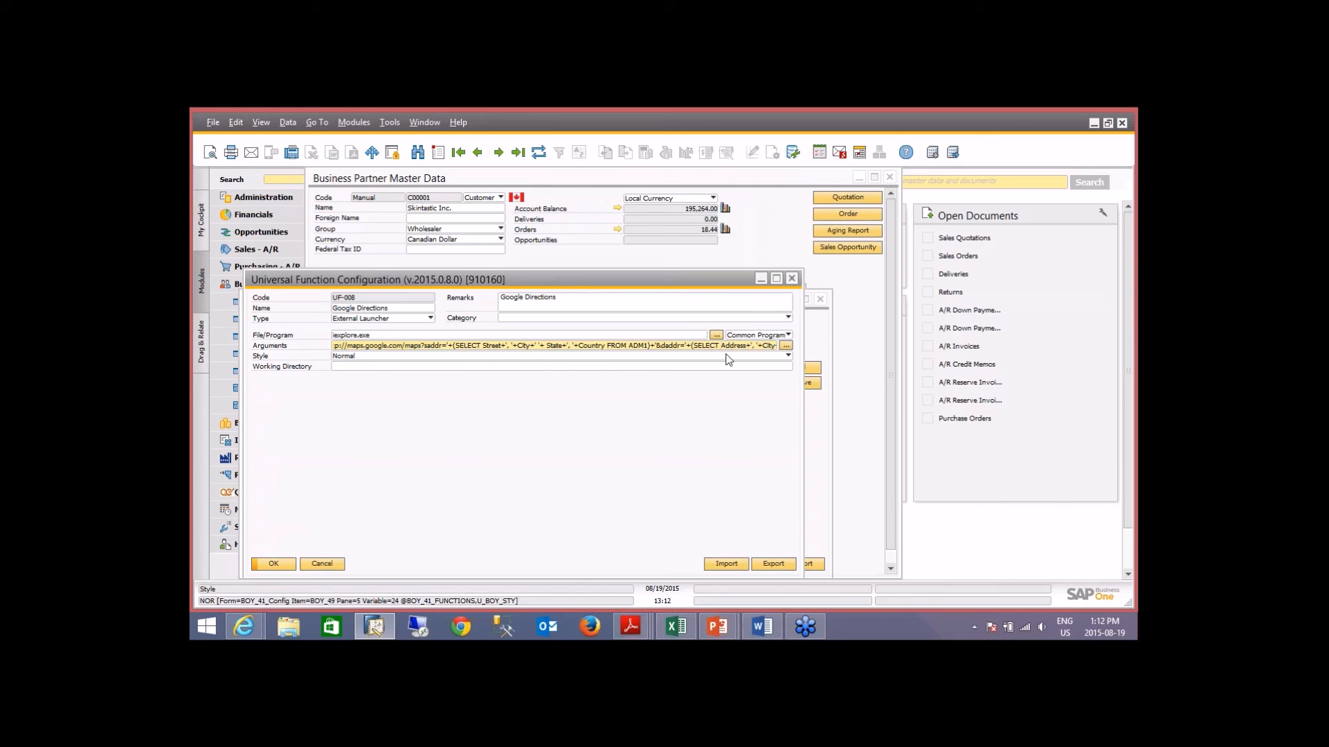
key(Right)
key(Right)
key(Right)
key(Right)
key(Right)
key(Right)
key(Right)
key(Right)
key(Right)
key(Right)
key(Right)
key(Right)
key(Right)
key(Right)
key(Right)
key(Right)
key(Right)
key(Right)
key(Right)
key(Right)
key(Right)
key(Right)
key(Right)
key(Right)
key(Right)
key(Right)
key(Right)
key(Right)
key(Right)
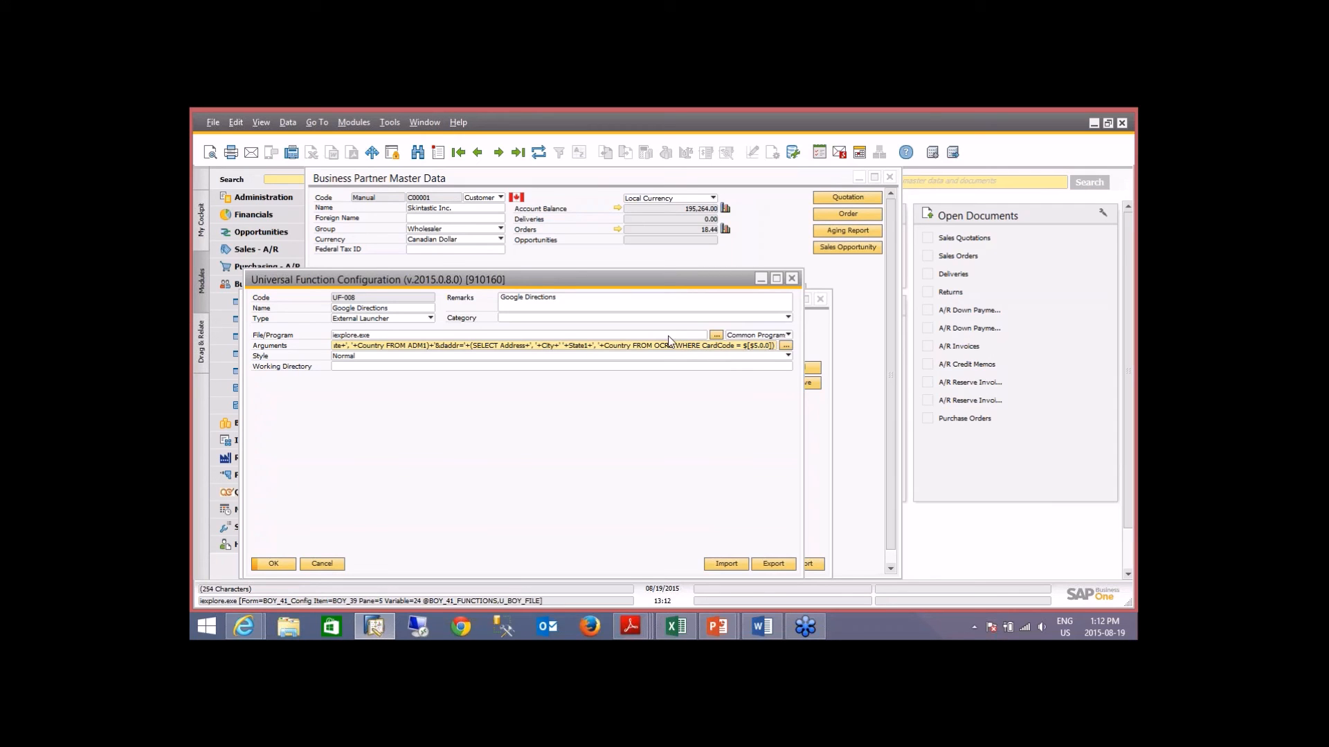
click(272, 564)
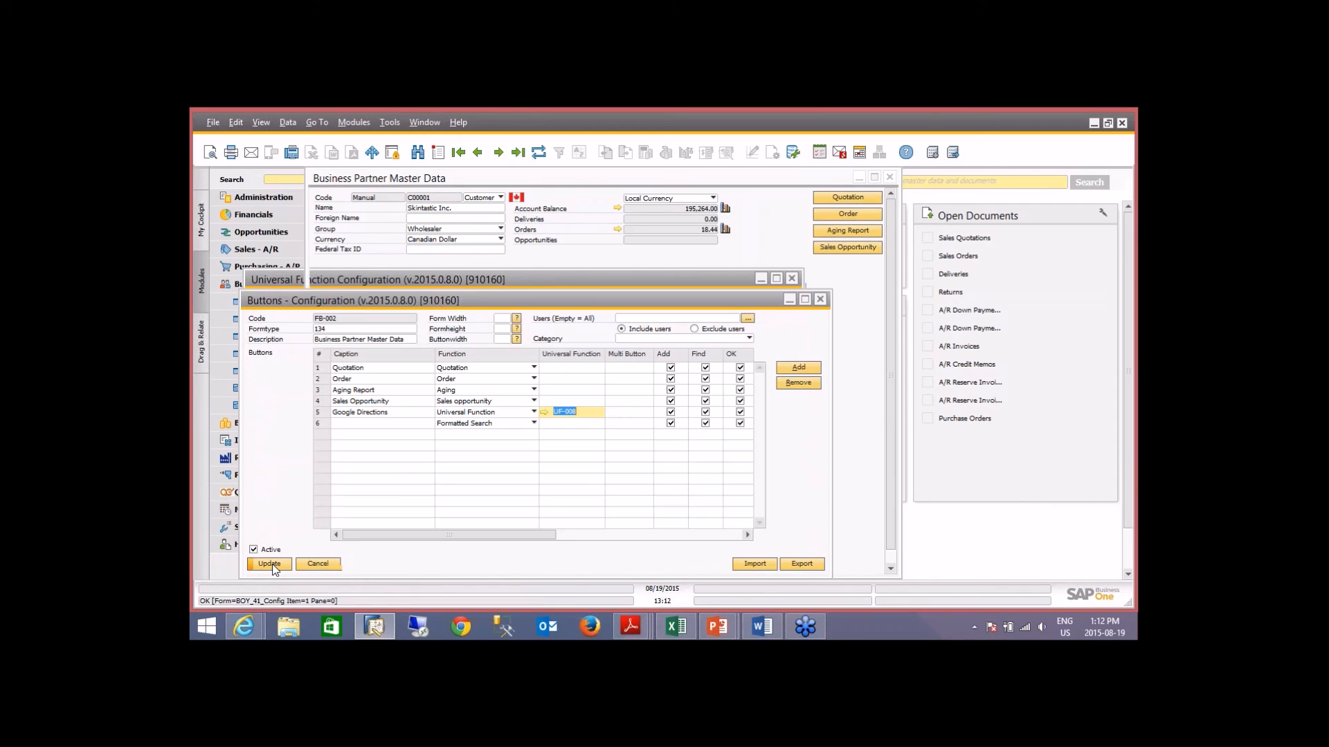
Step: Save and close the button configuration, and reload the Skintastic Inc. business partner record
click(271, 564)
click(270, 564)
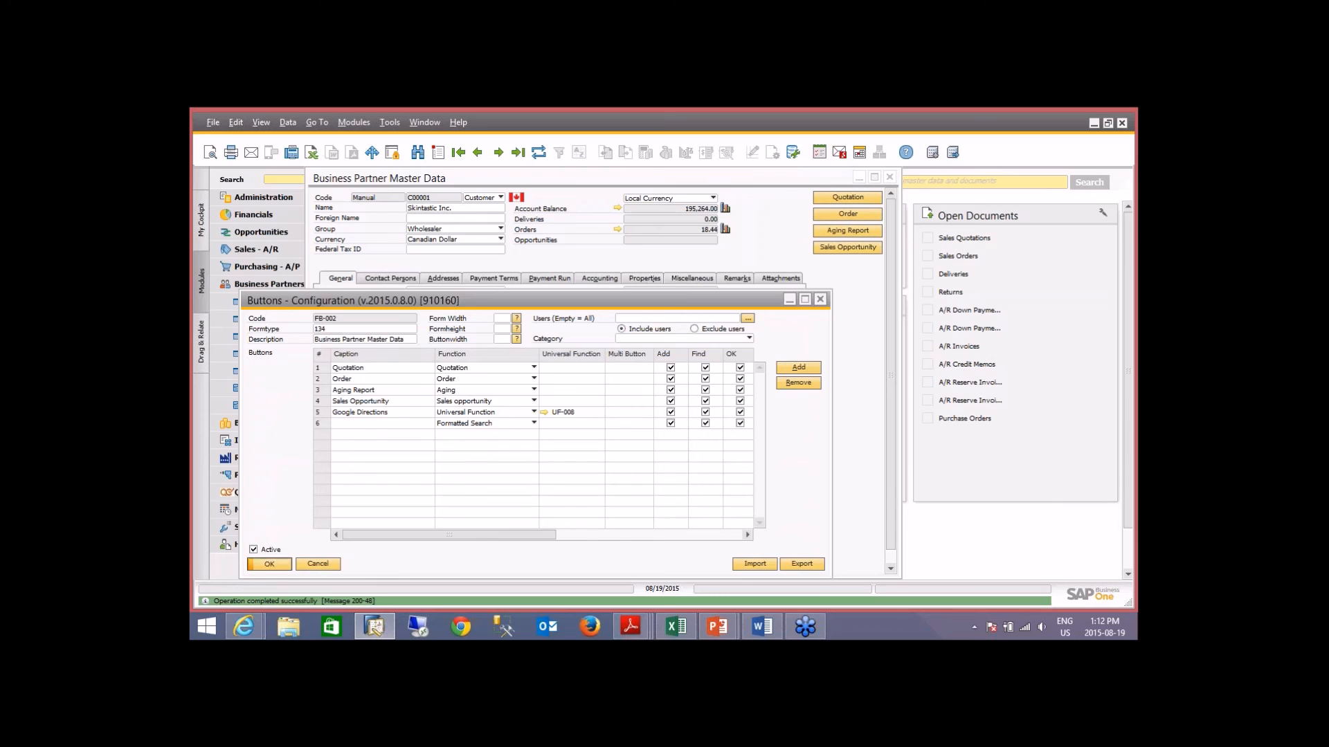
click(891, 177)
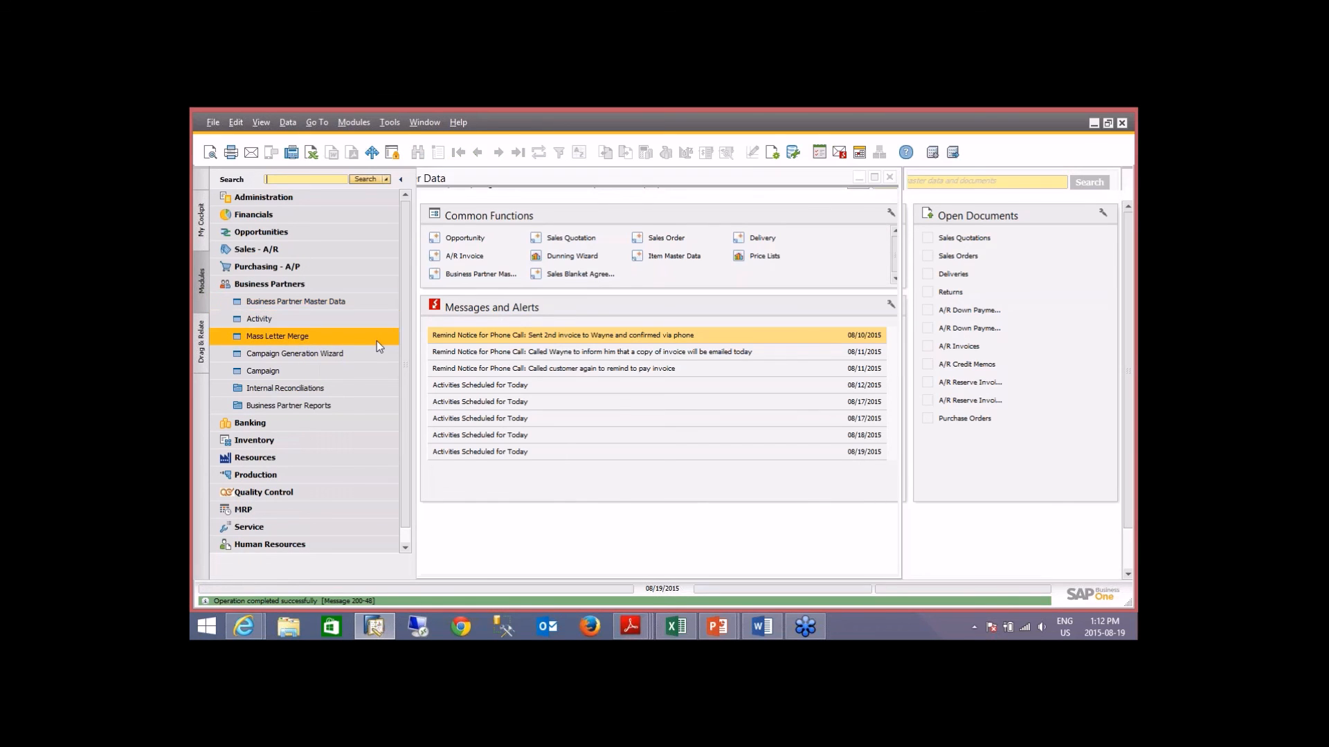
click(499, 155)
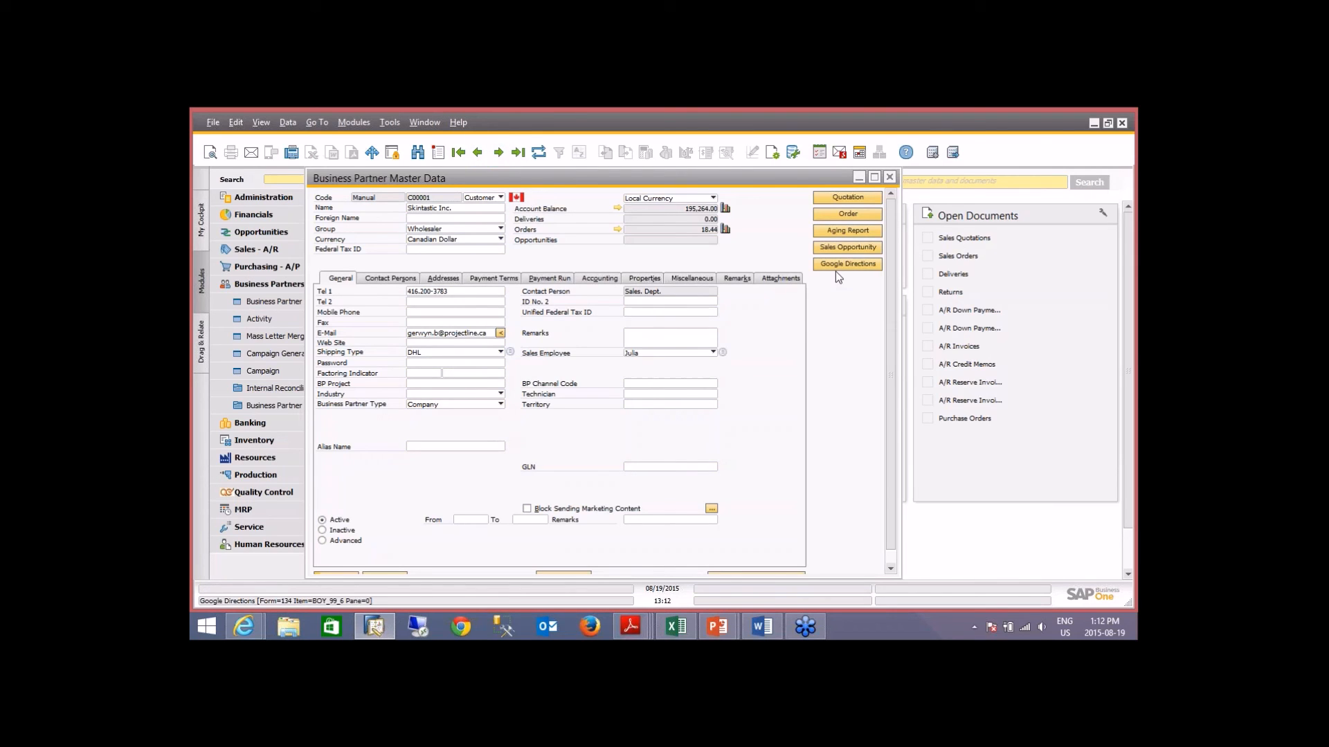
Step: Display the Skintastic Inc. bill-to address and run the Google Directions function button
click(446, 276)
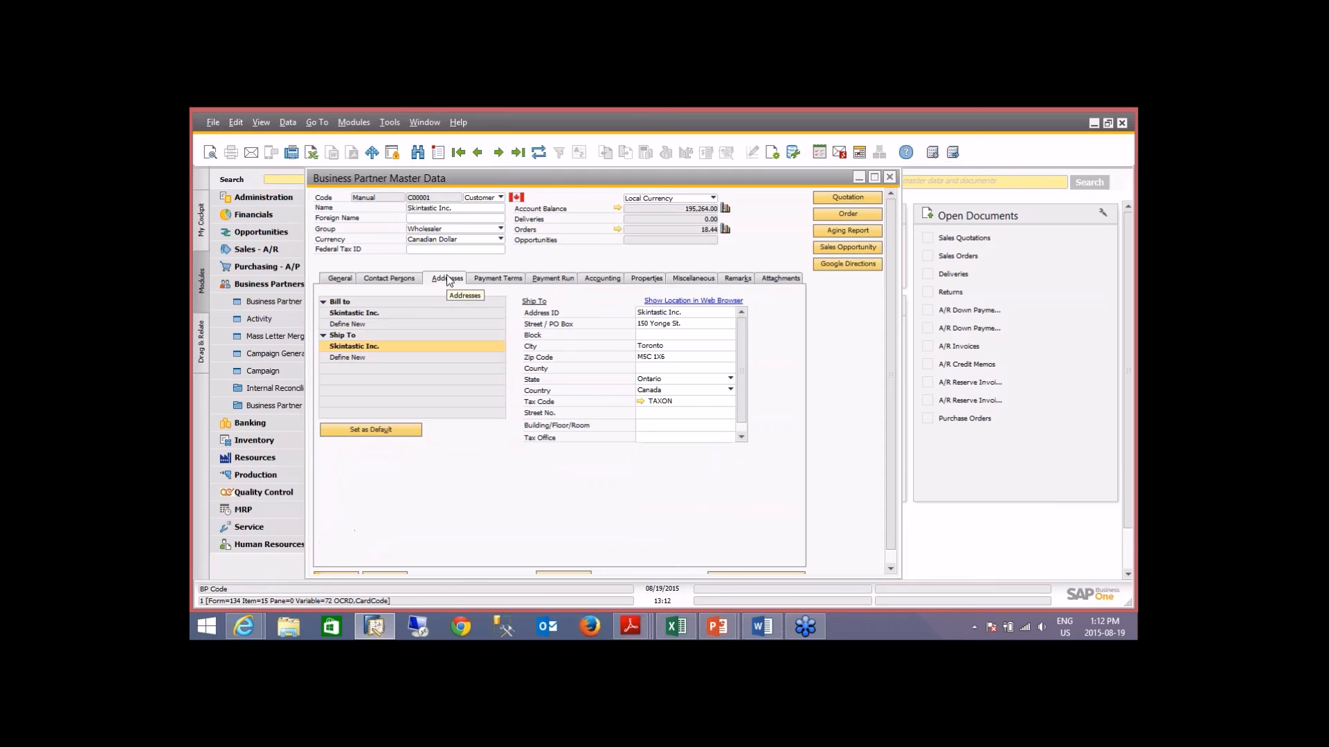
click(396, 313)
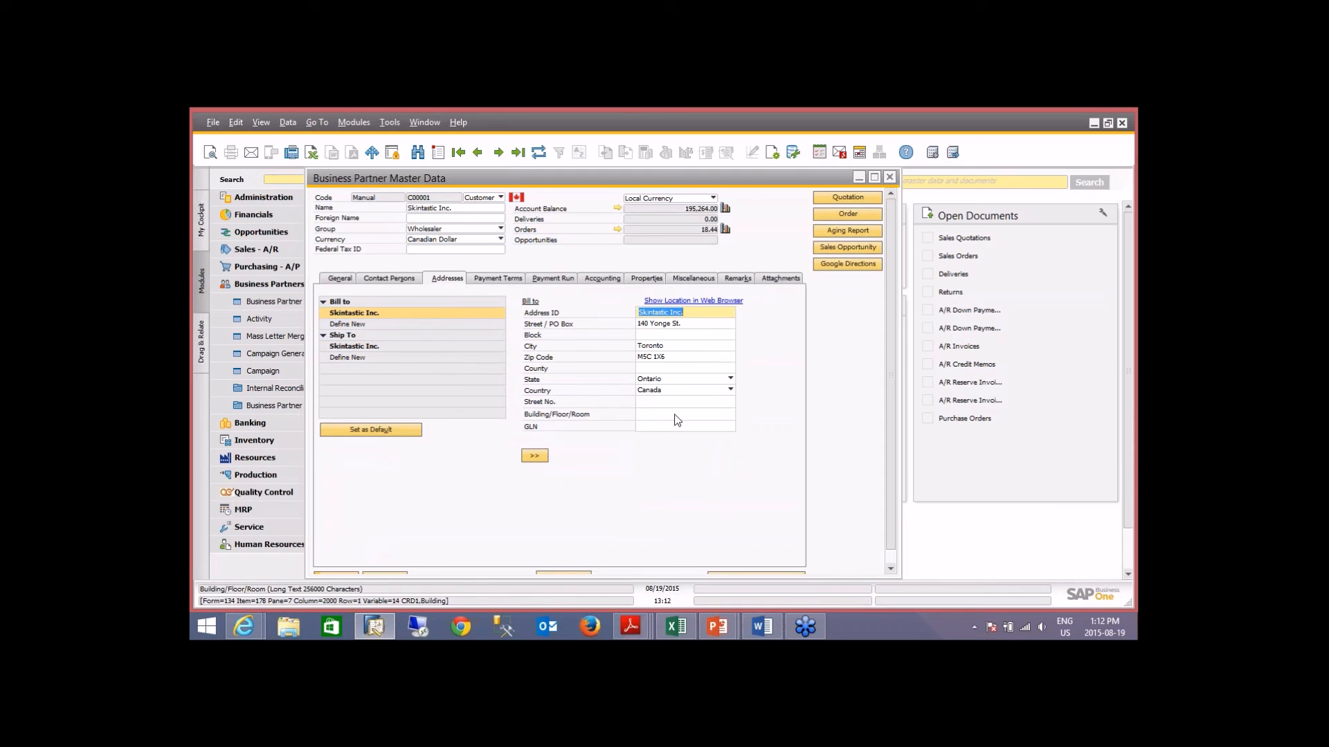
click(861, 267)
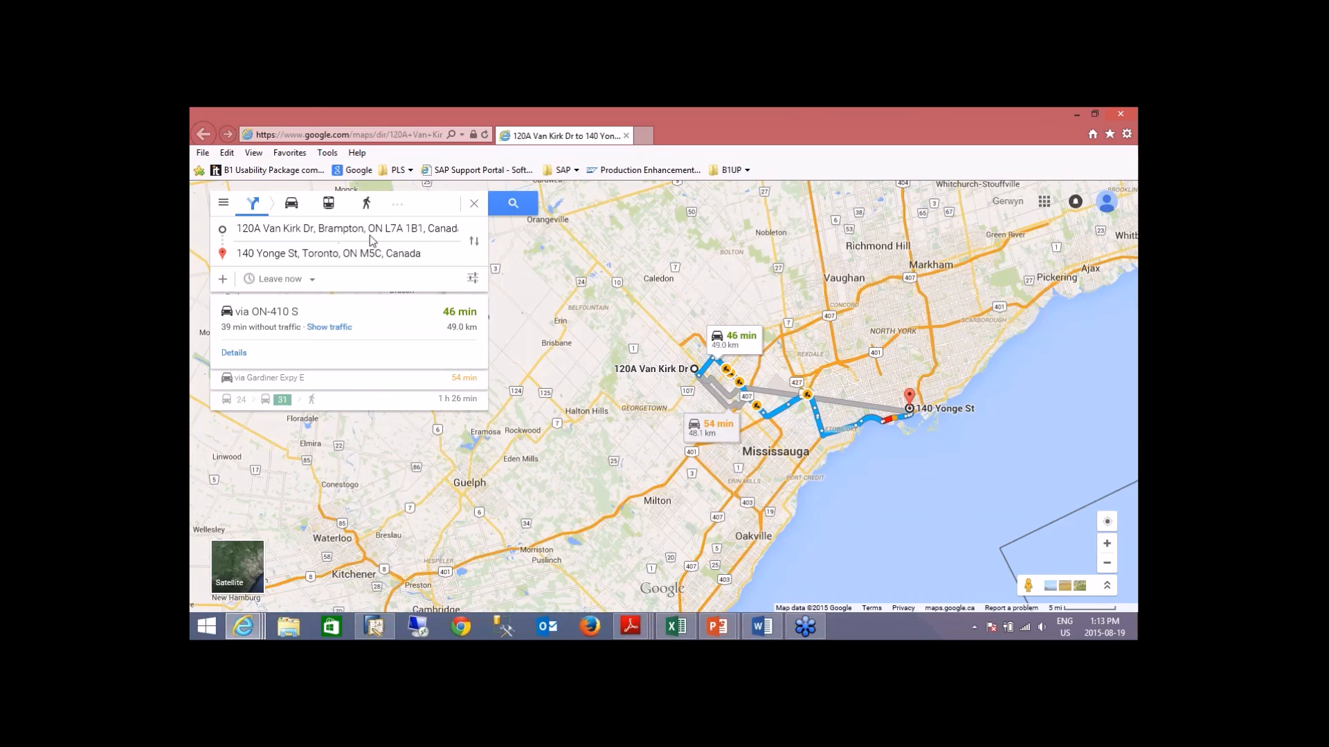
Step: Check the destination address in the Google Maps directions and close the browser
click(425, 253)
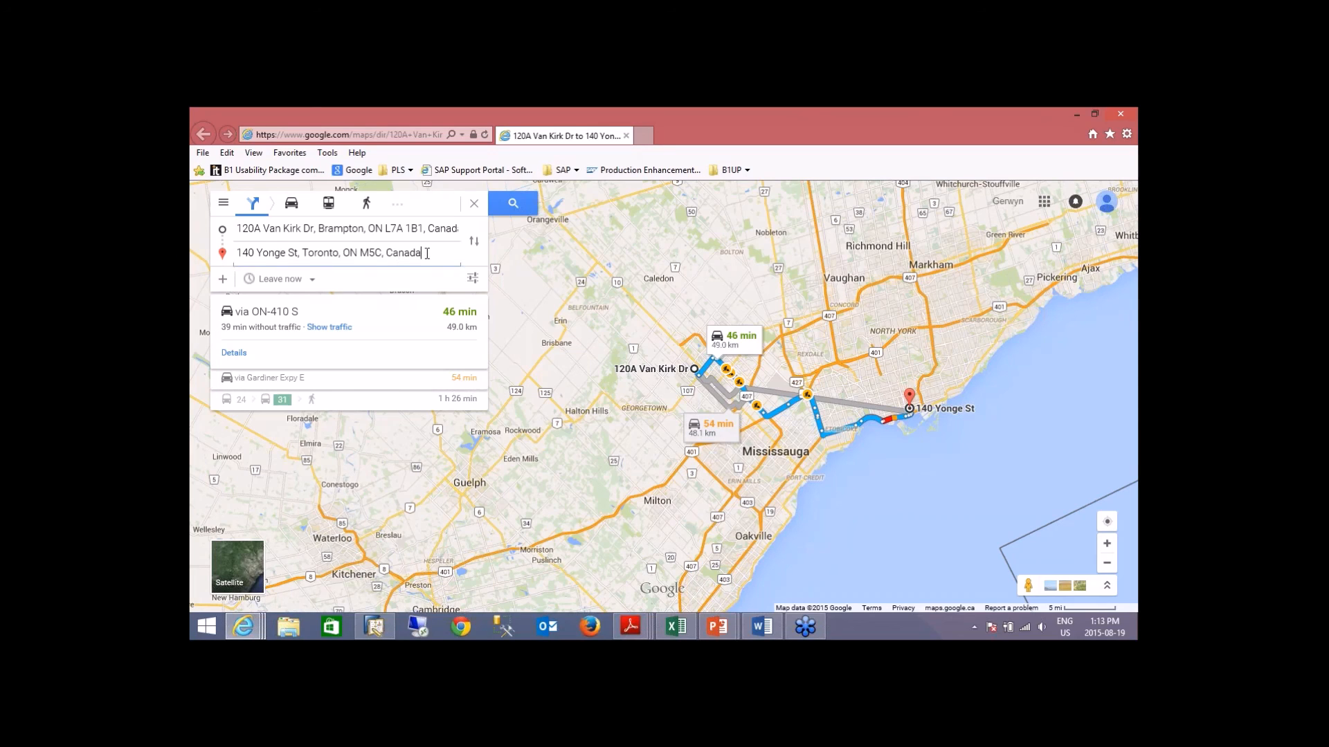
drag(423, 253, 237, 253)
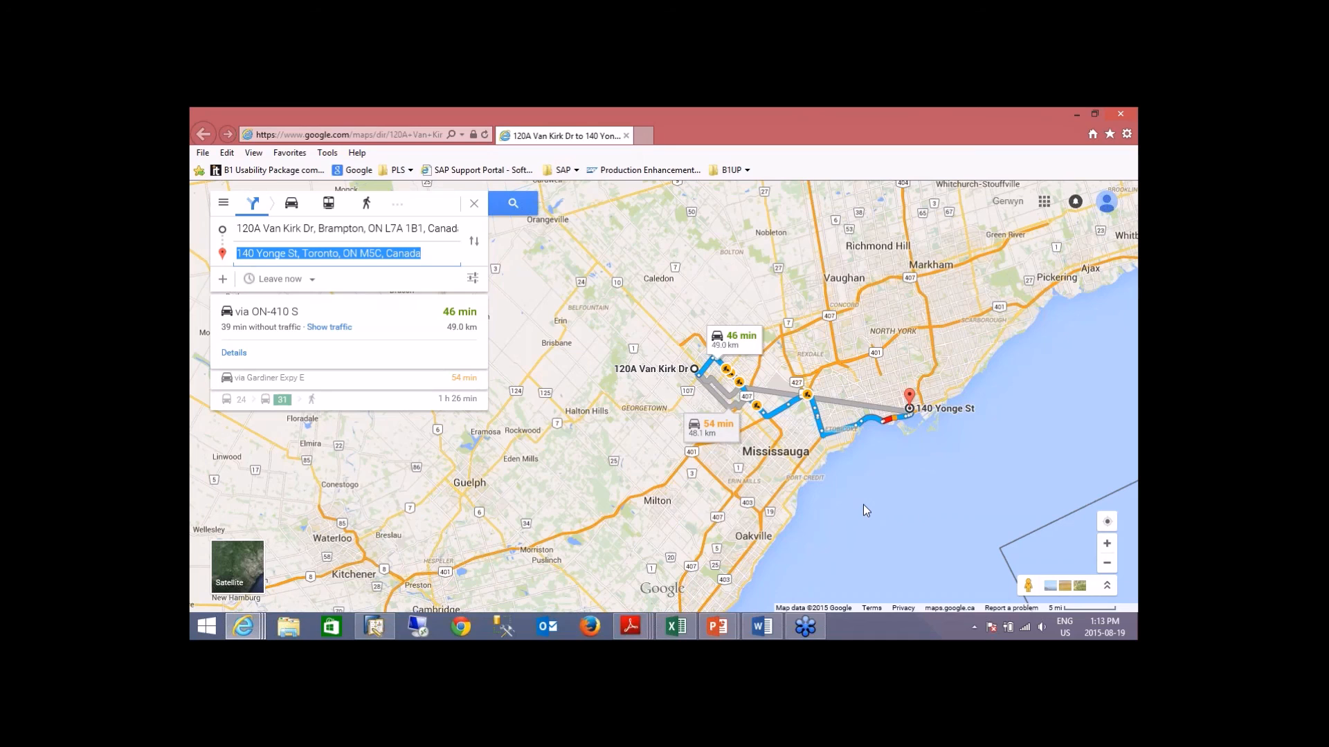
click(1122, 115)
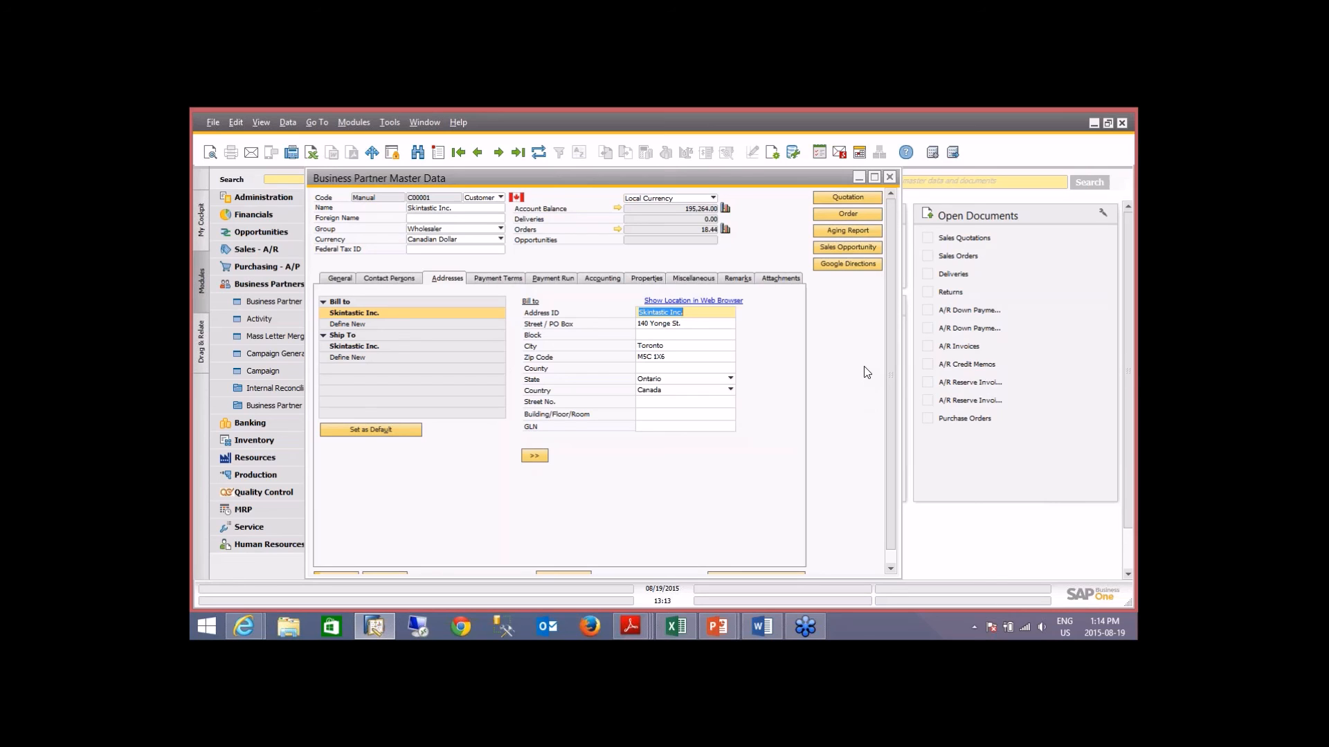
Step: Switch to the running PowerPoint slide show with the B1UP Demo slide
click(1125, 358)
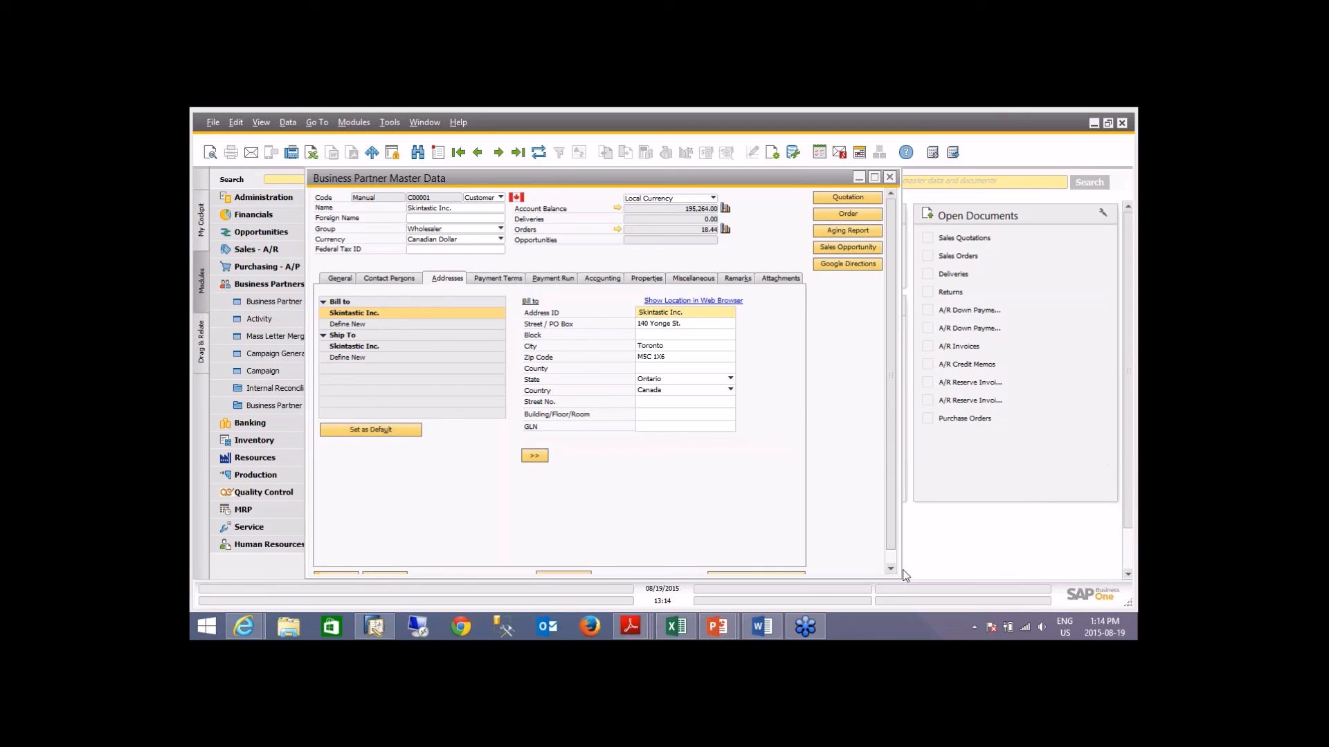
mouse_move(723, 632)
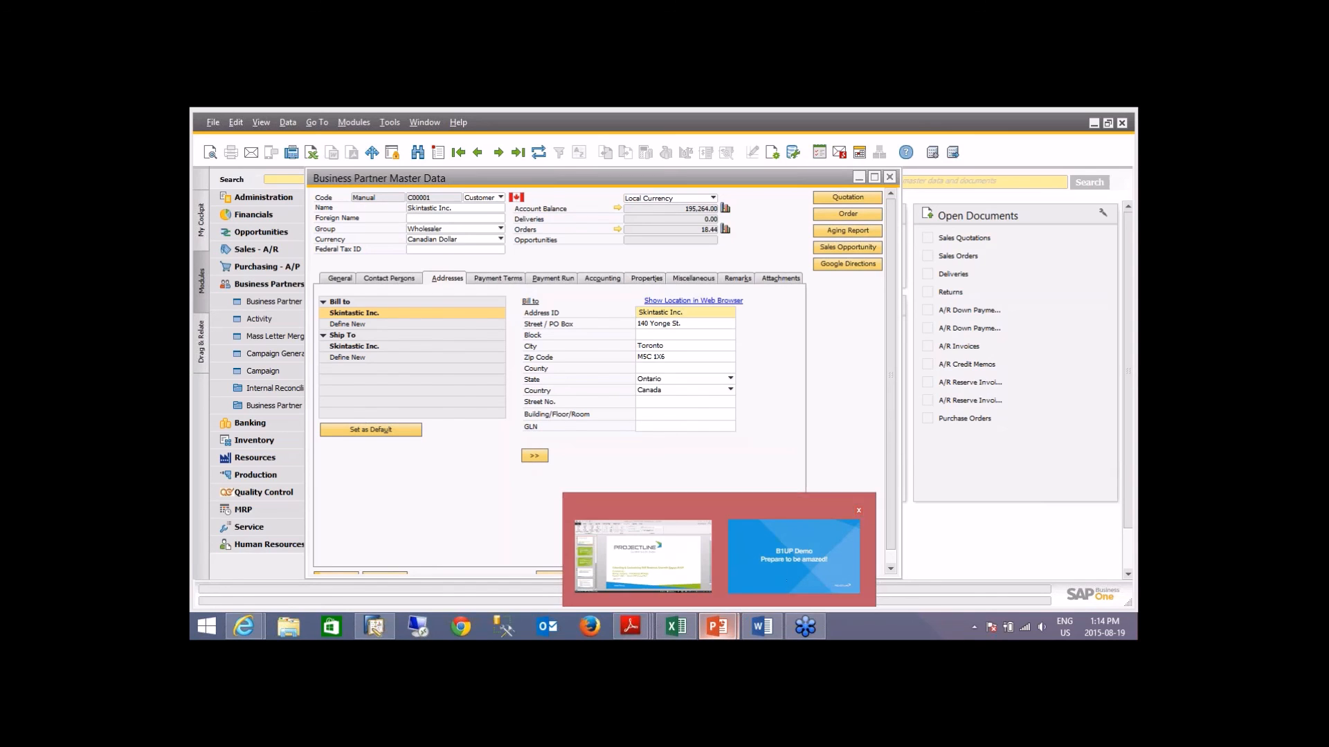
click(794, 556)
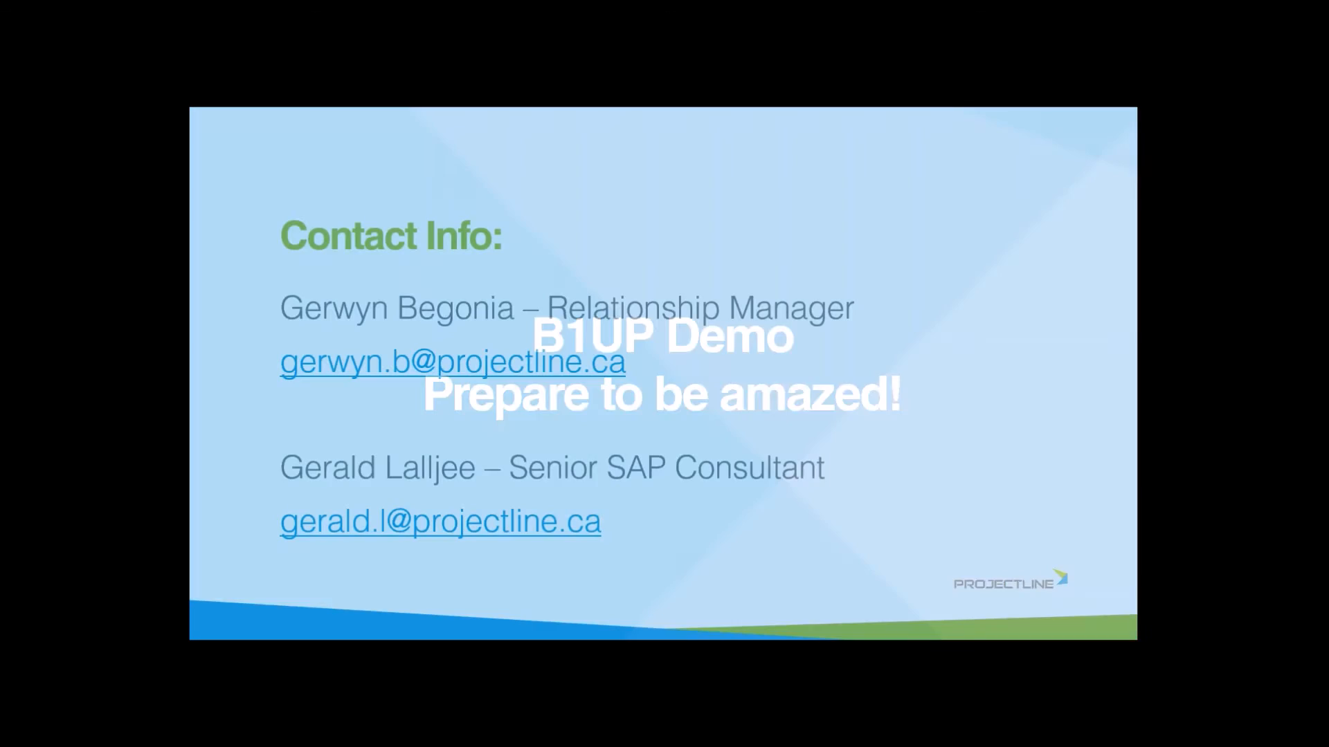